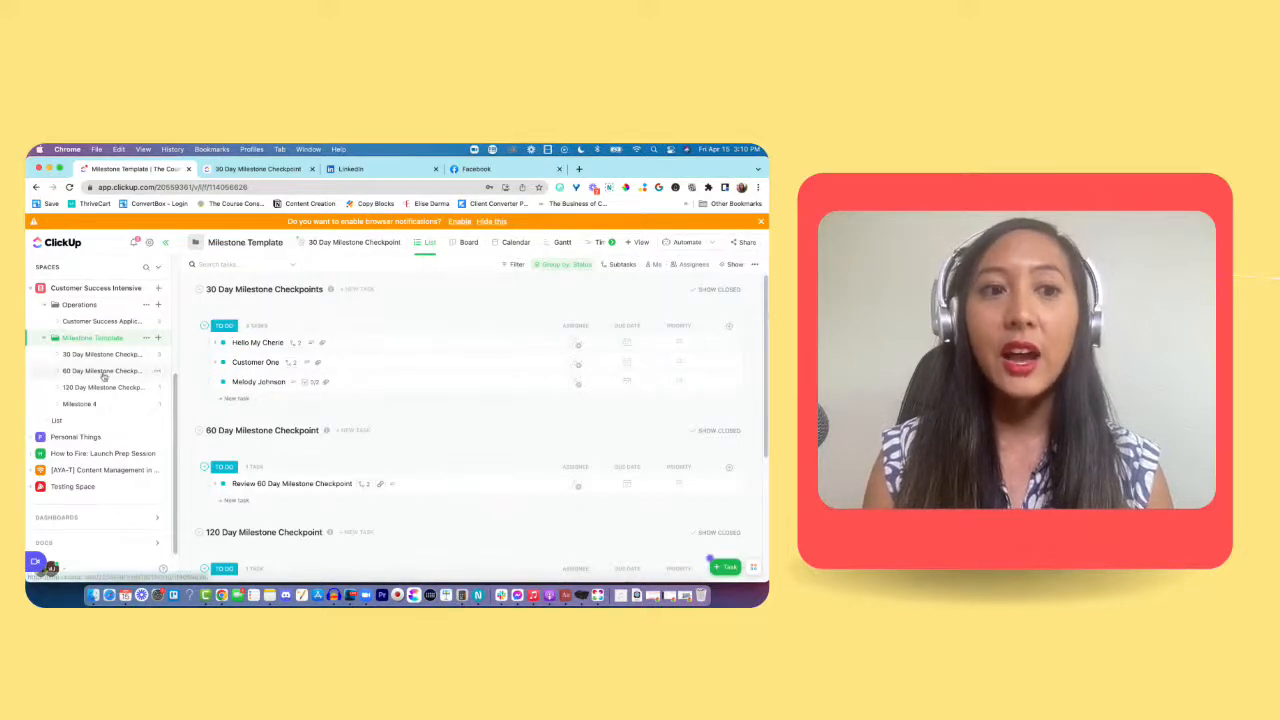
Step: Open the 30 Day Milestone Checkpoints list and review the Customer One task's form answers and subtasks
scroll(120, 352, up, 1)
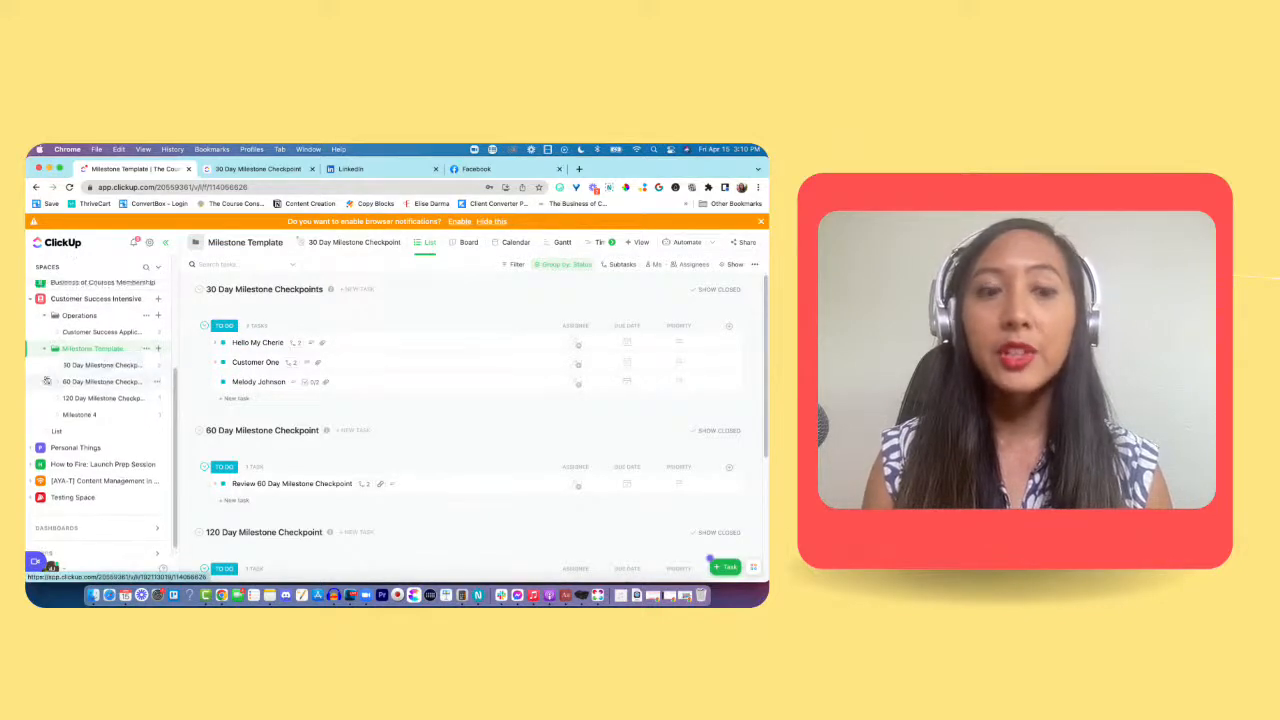
click(112, 367)
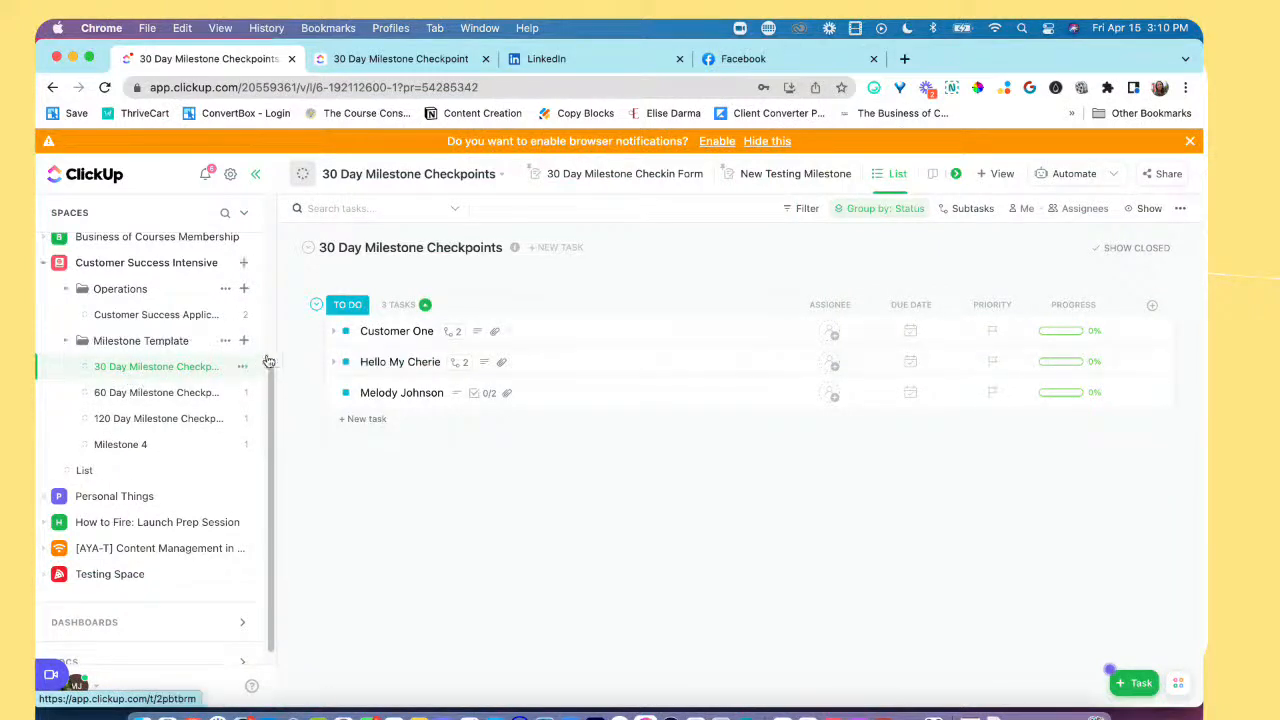
click(403, 345)
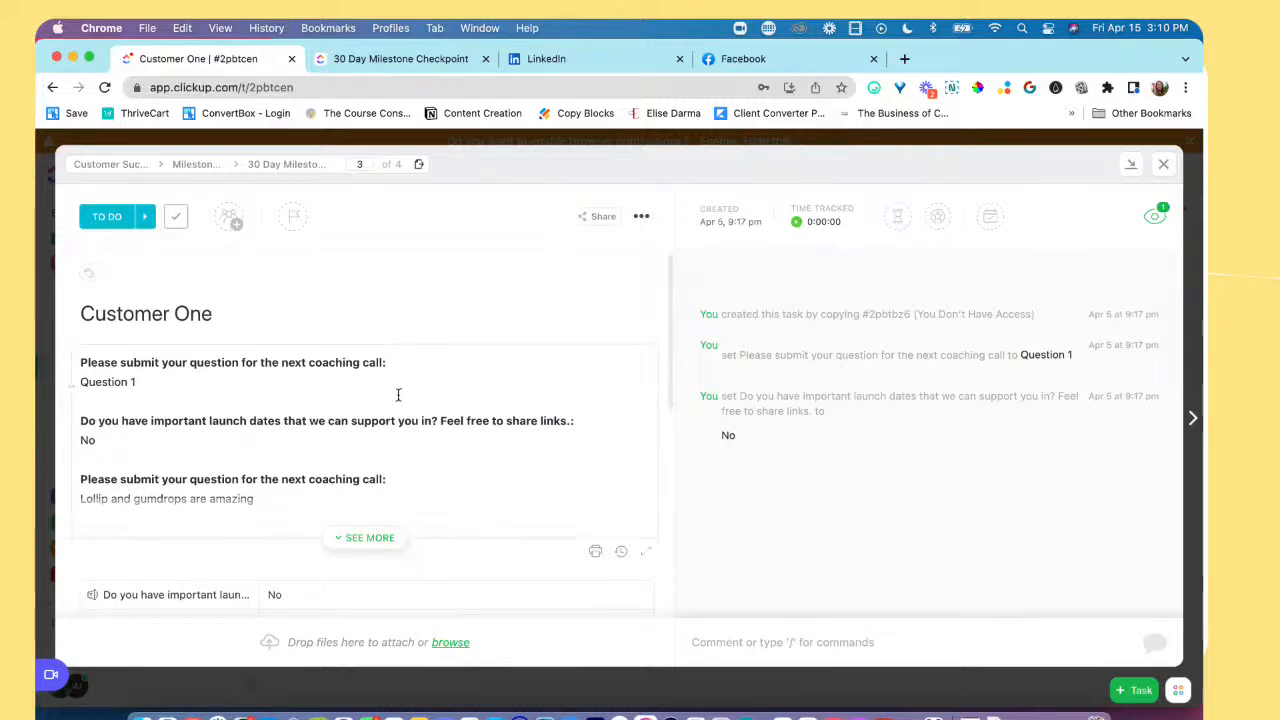
scroll(398, 395, down, 4)
scroll(398, 395, down, 3)
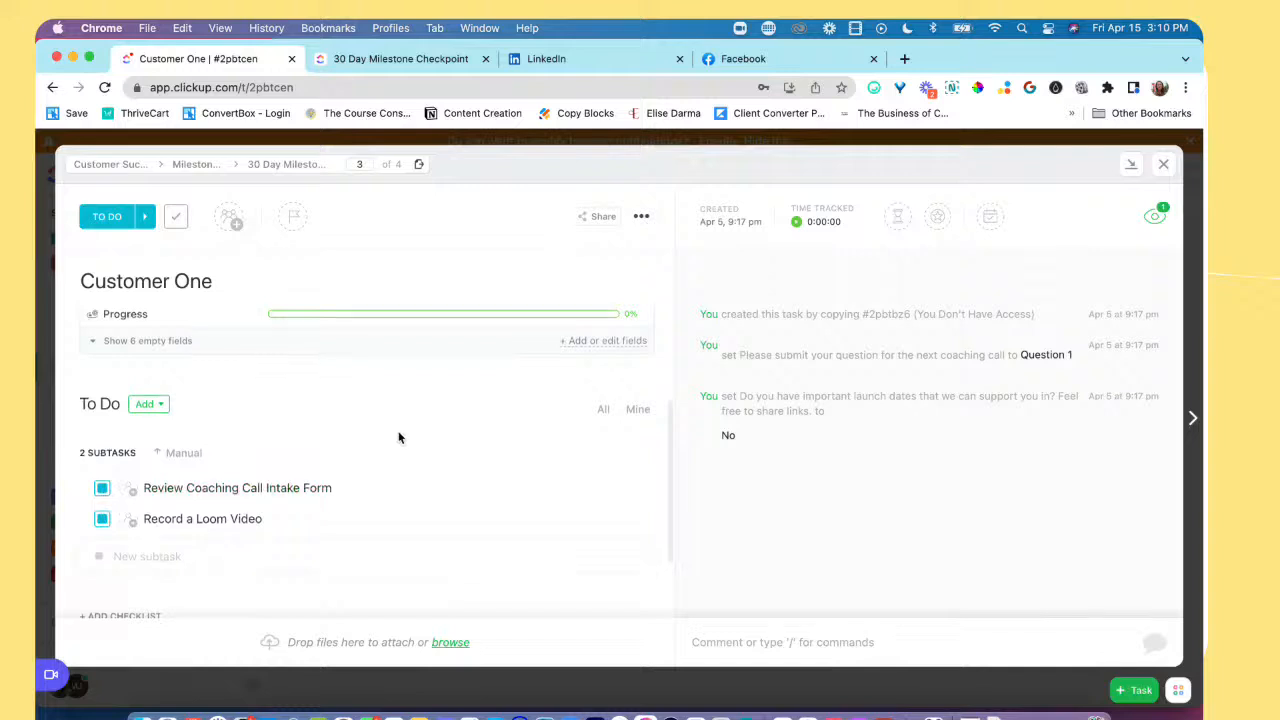
scroll(400, 437, up, 3)
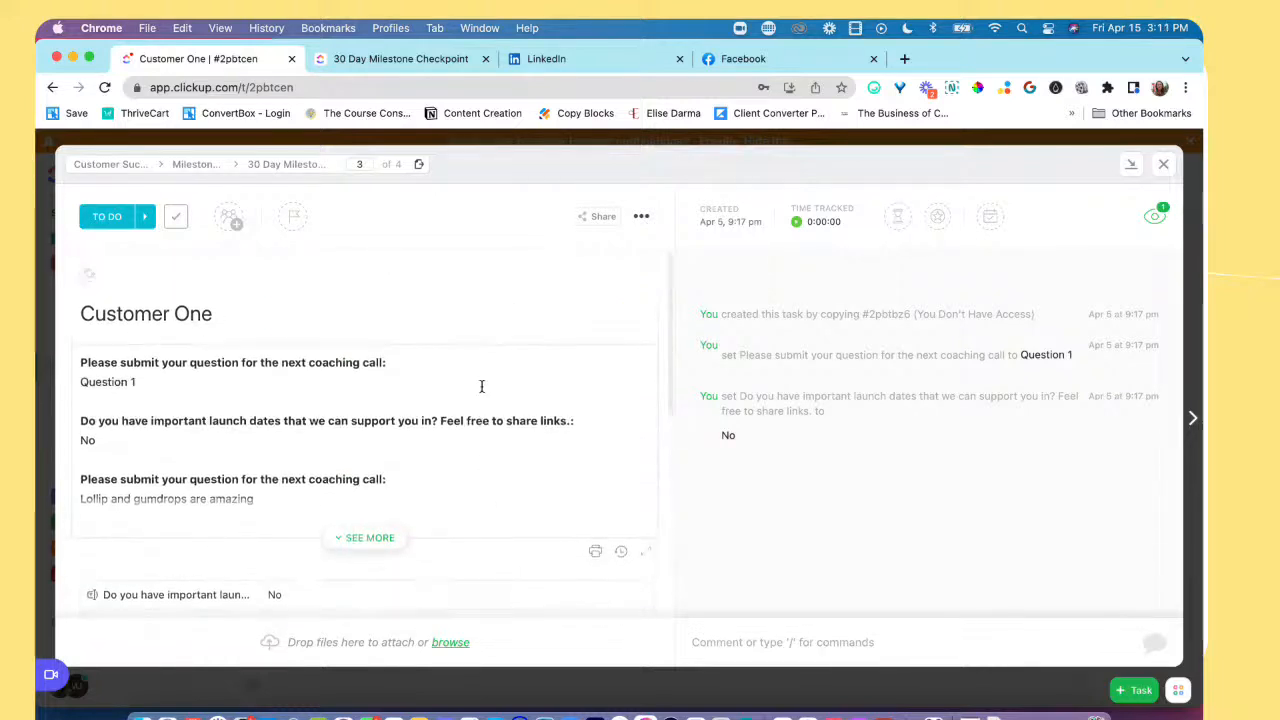
click(1166, 167)
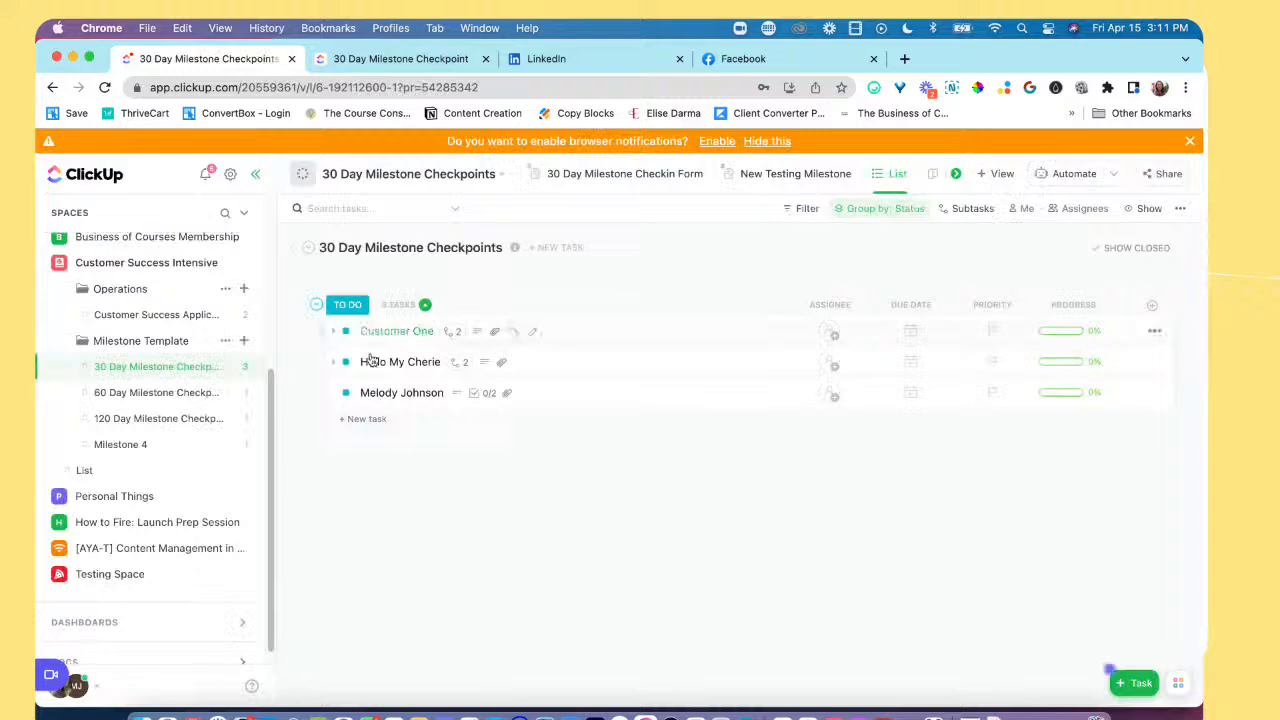
Step: Look over the settings options of the 30 Day Milestone Checkpoints list and expand the Customer One task's subtasks
click(240, 370)
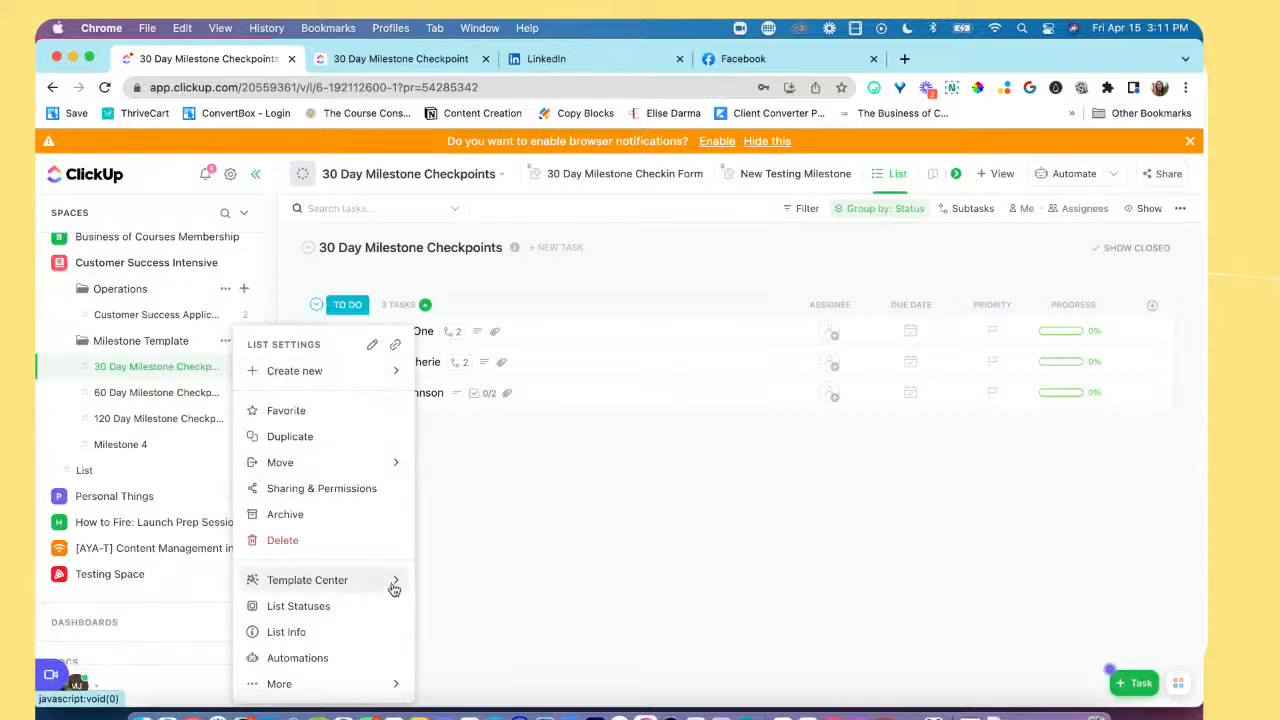
click(182, 370)
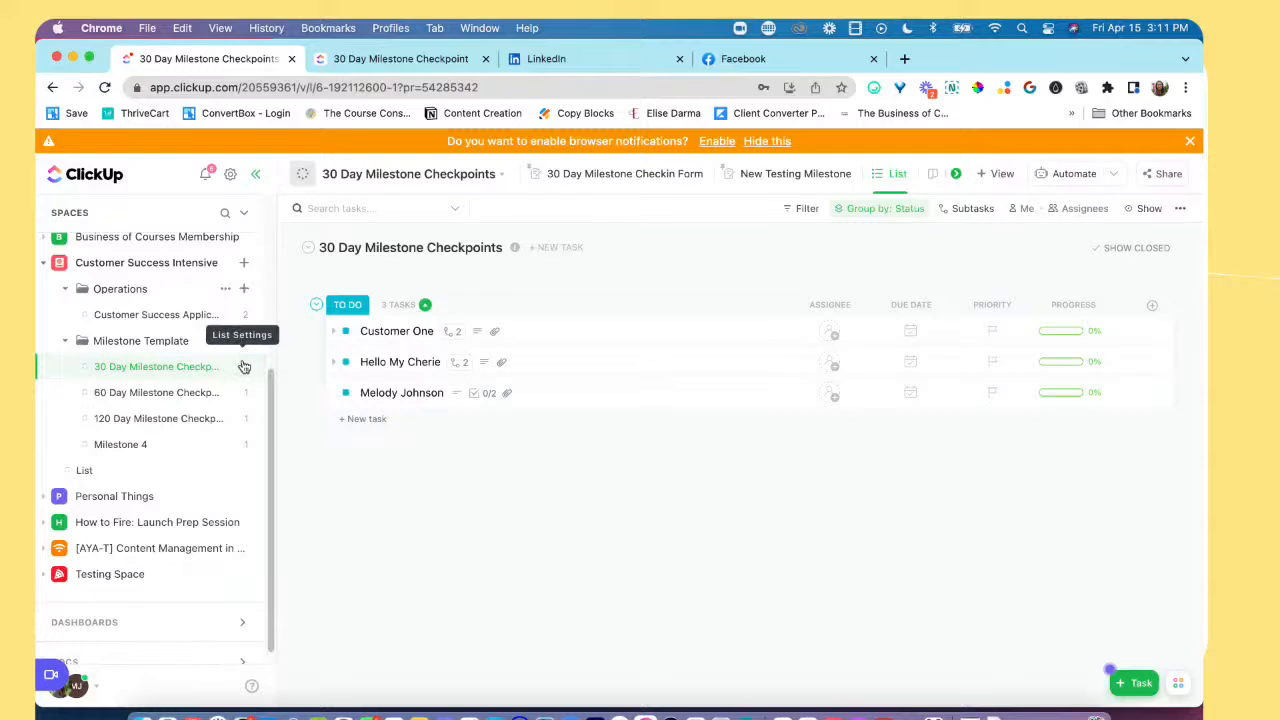
click(243, 367)
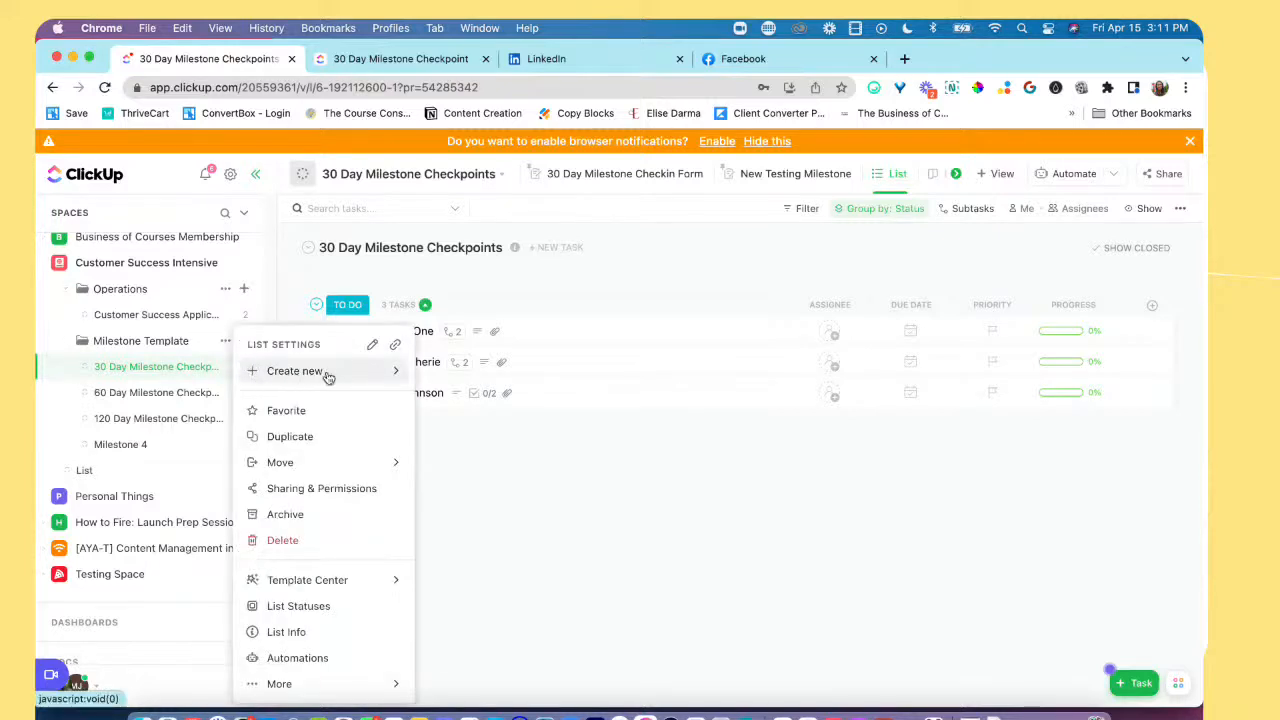
mouse_move(395, 585)
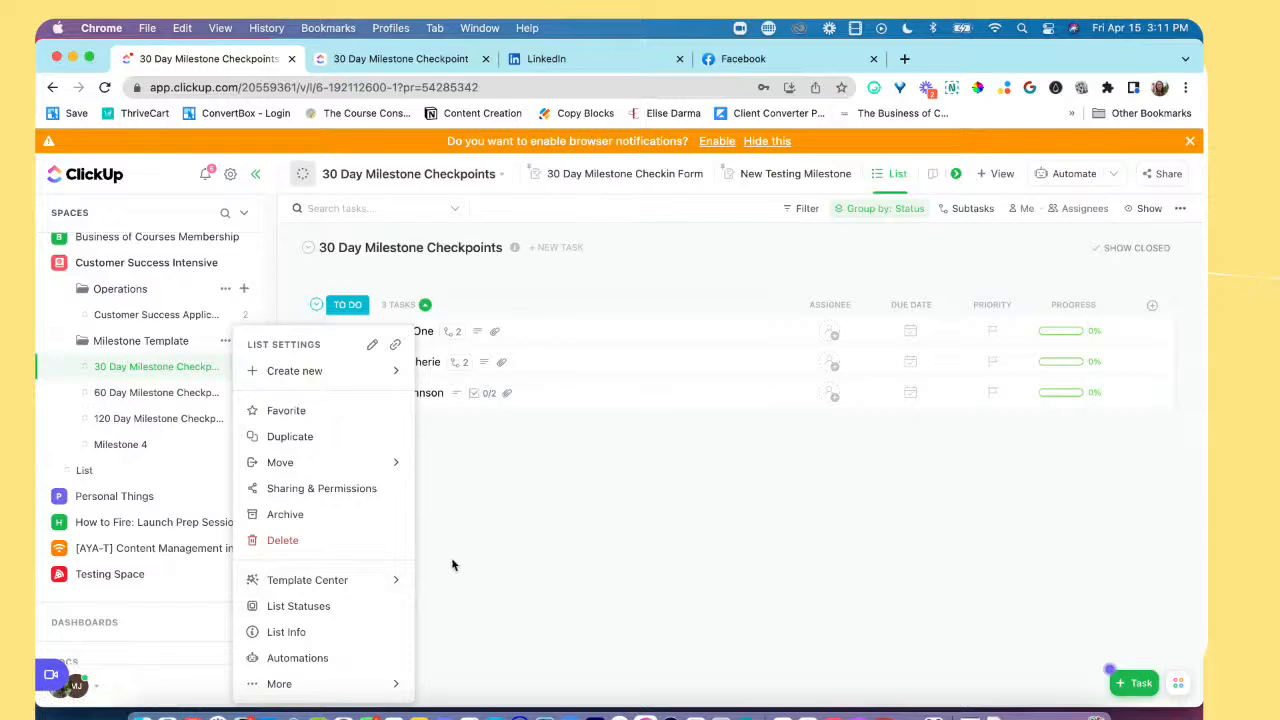
click(499, 606)
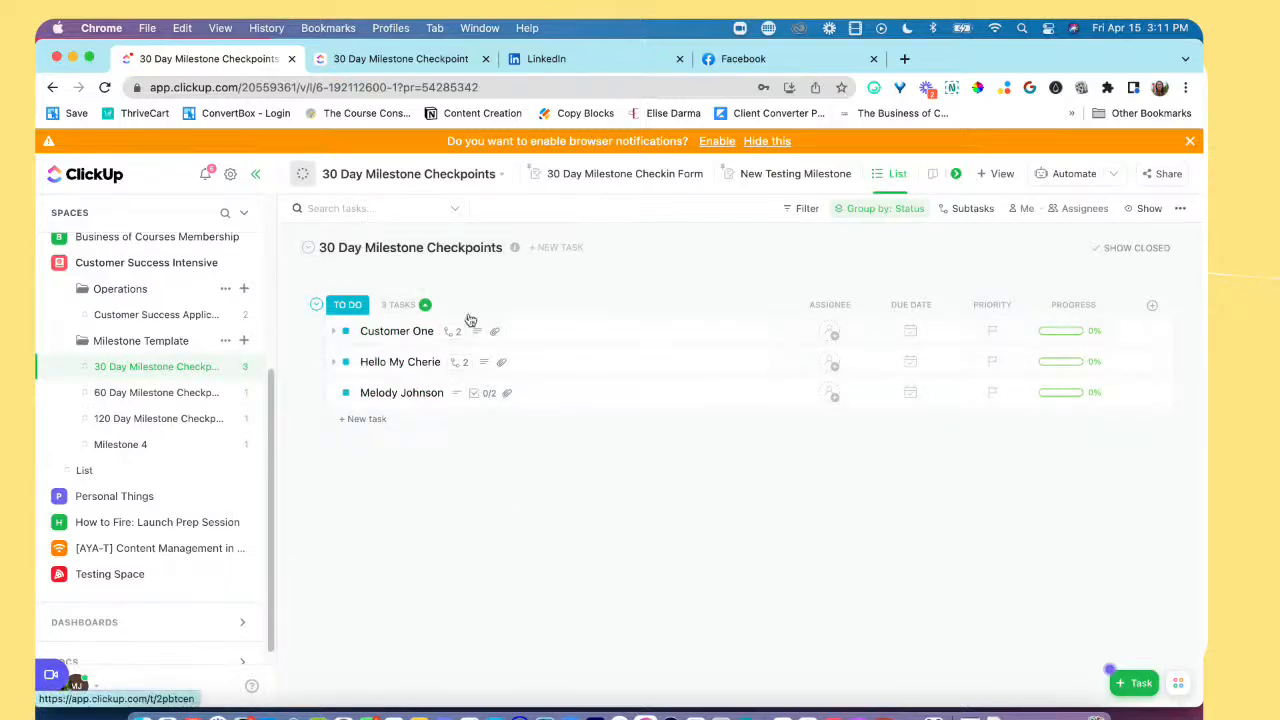
click(333, 333)
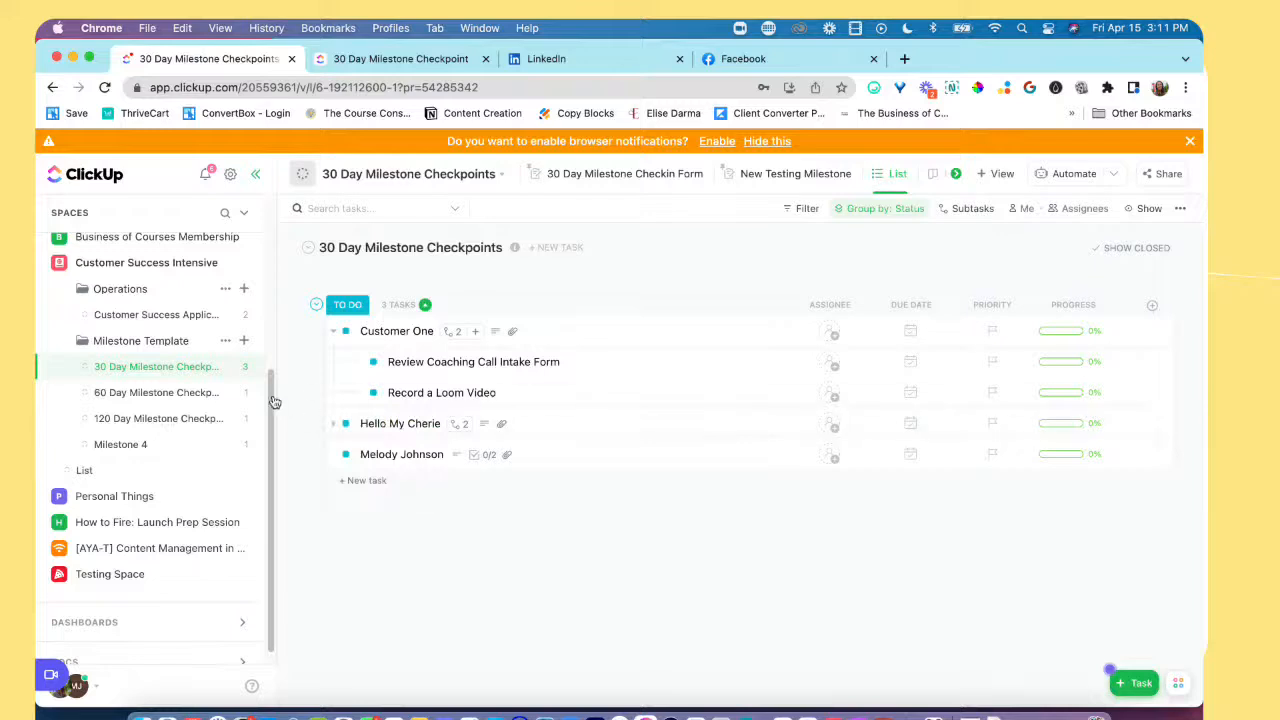
click(244, 342)
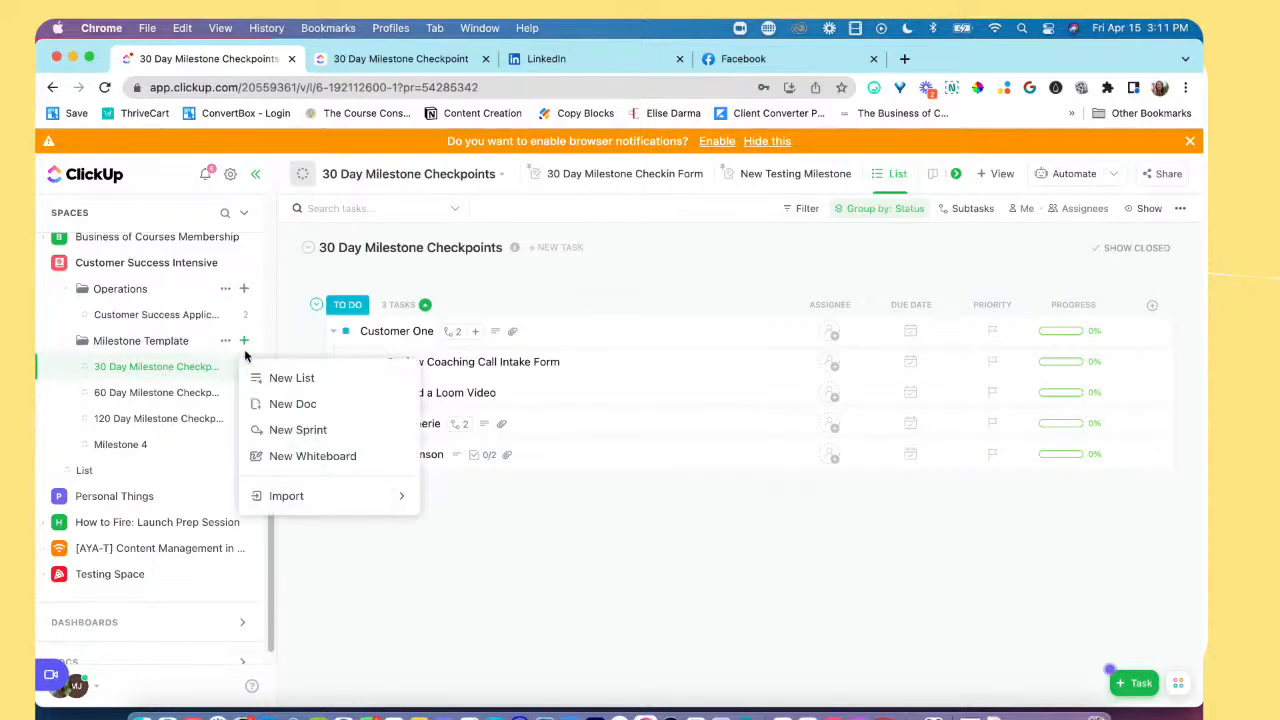
click(292, 380)
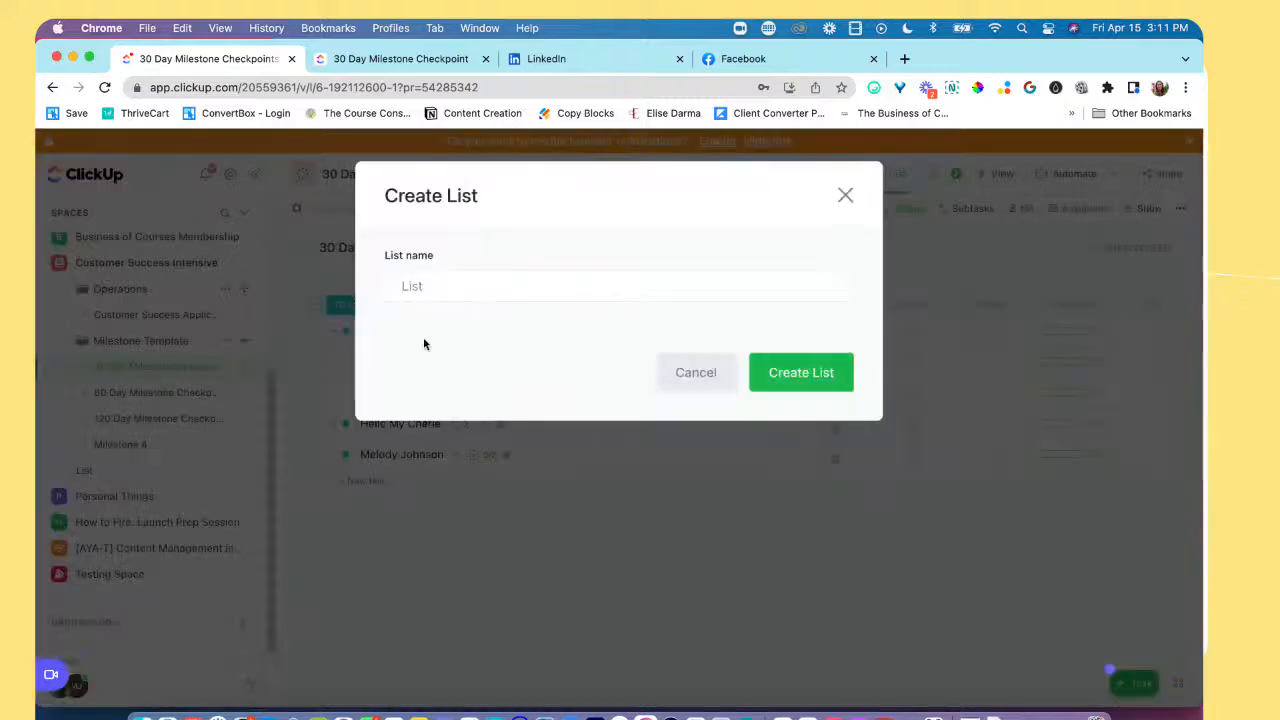
text(Exa)
click(846, 196)
Step: Create a new list named "Test List" in the Testing Space
scroll(100, 500, down, 1)
click(73, 568)
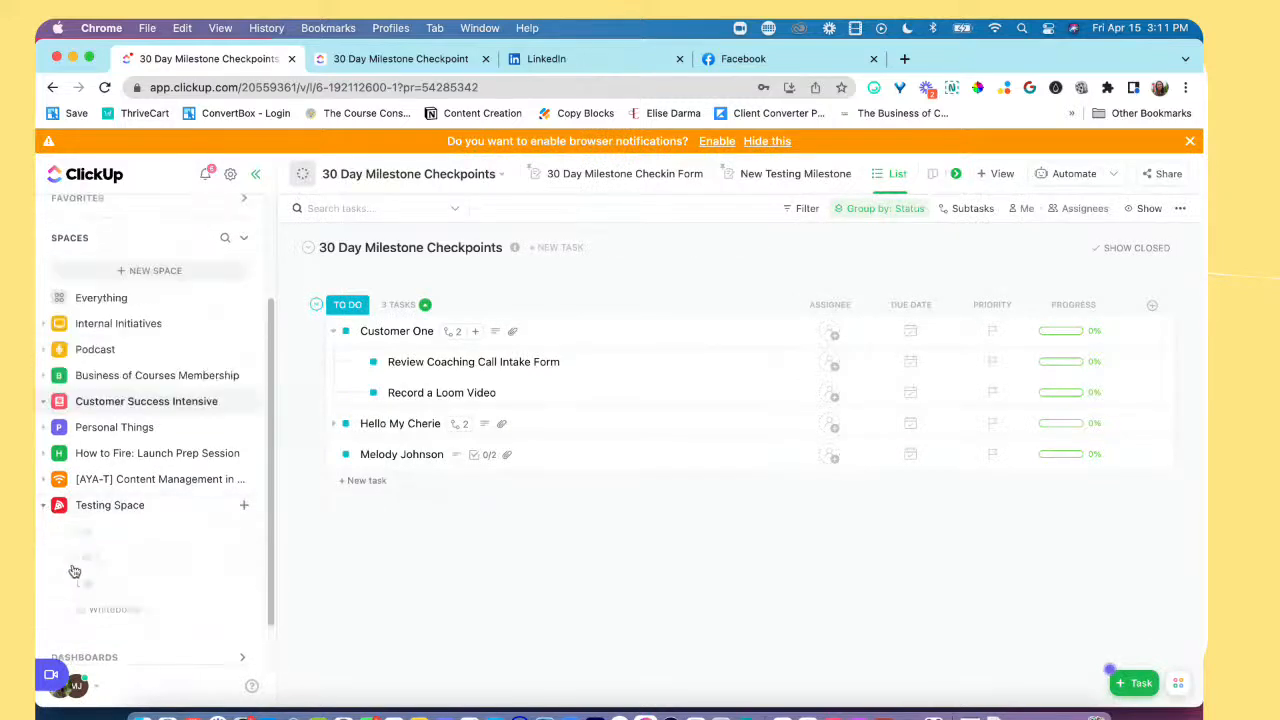
click(245, 511)
click(315, 542)
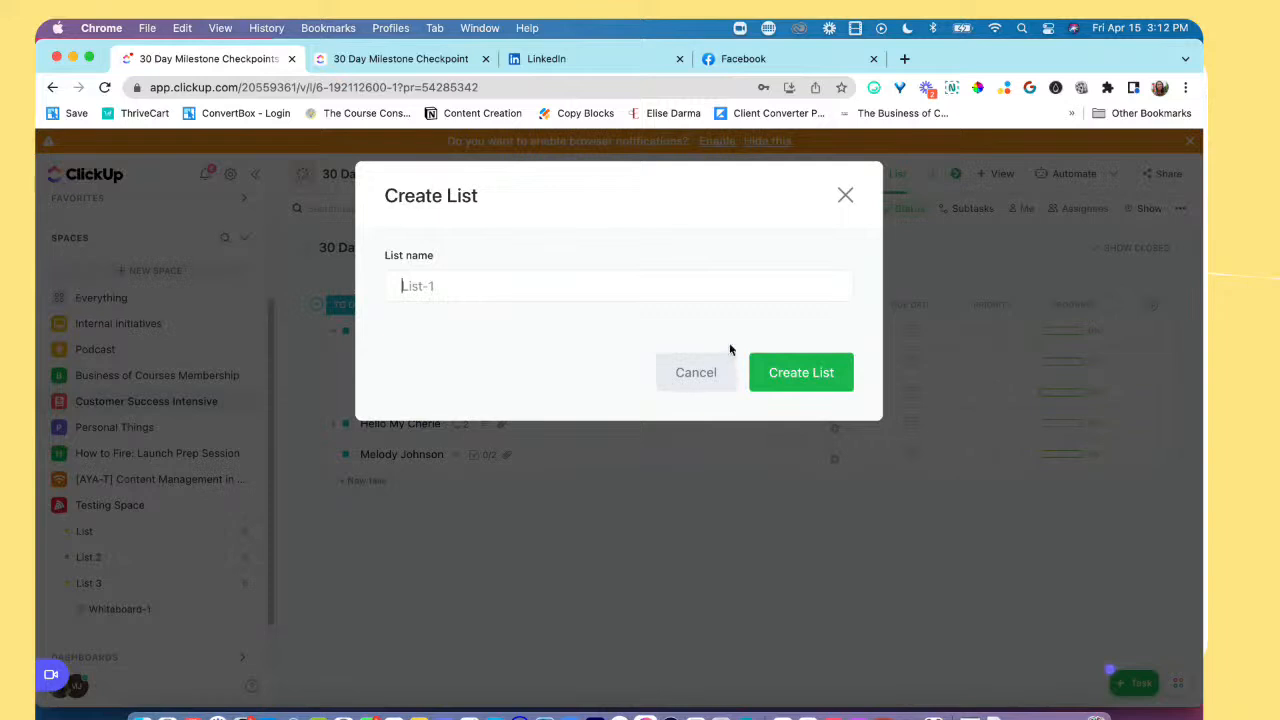
click(660, 276)
text(Test List)
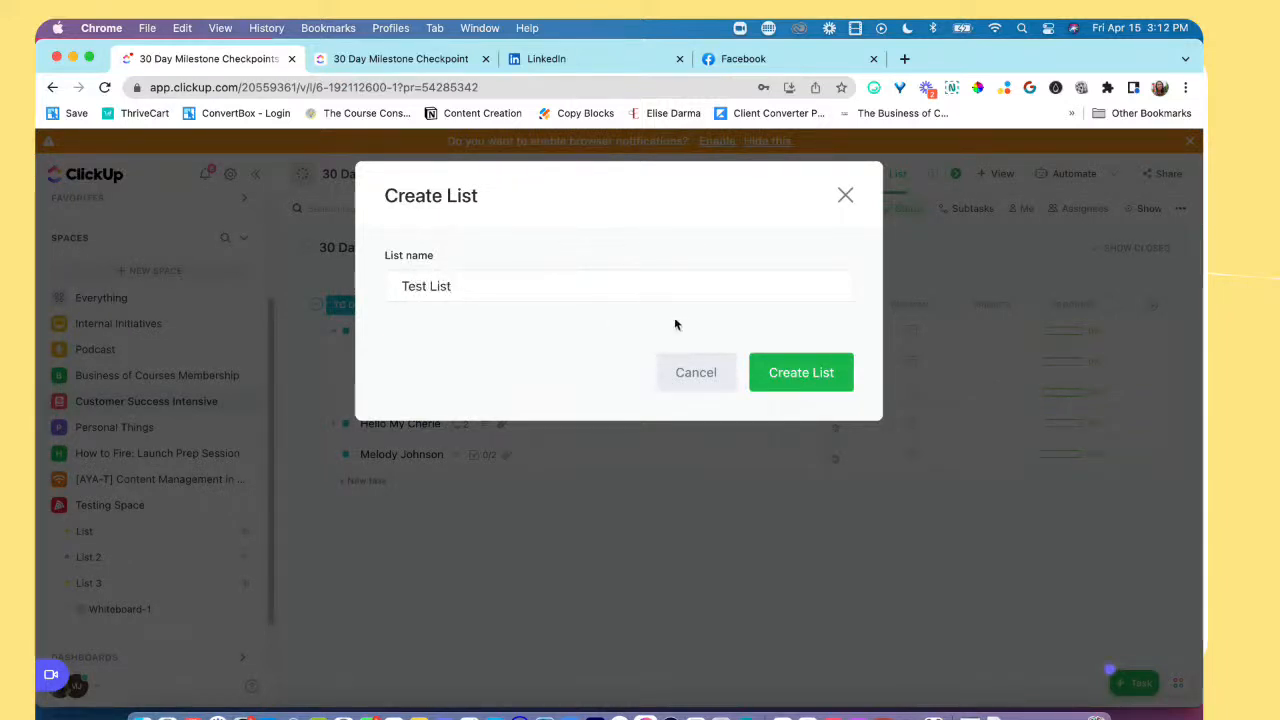
click(803, 388)
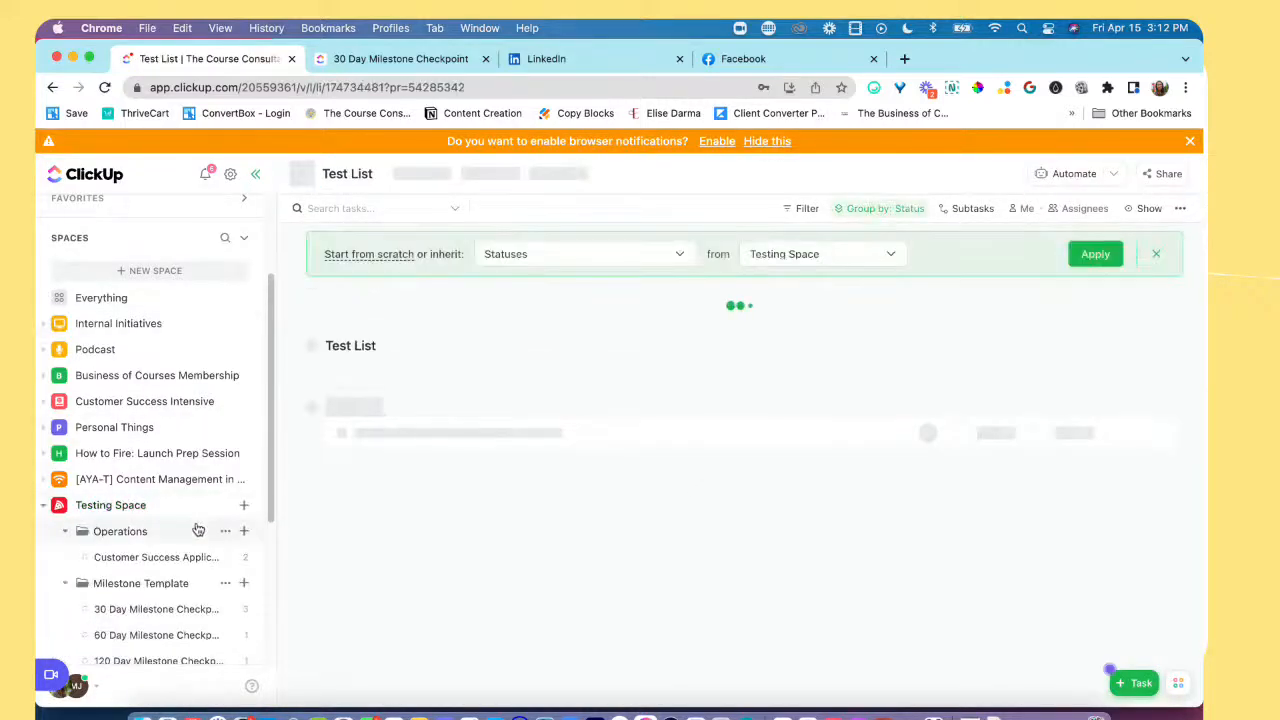
Step: Open the template browser for Test List in the Testing Space
scroll(198, 554, down, 1)
scroll(198, 554, down, 1)
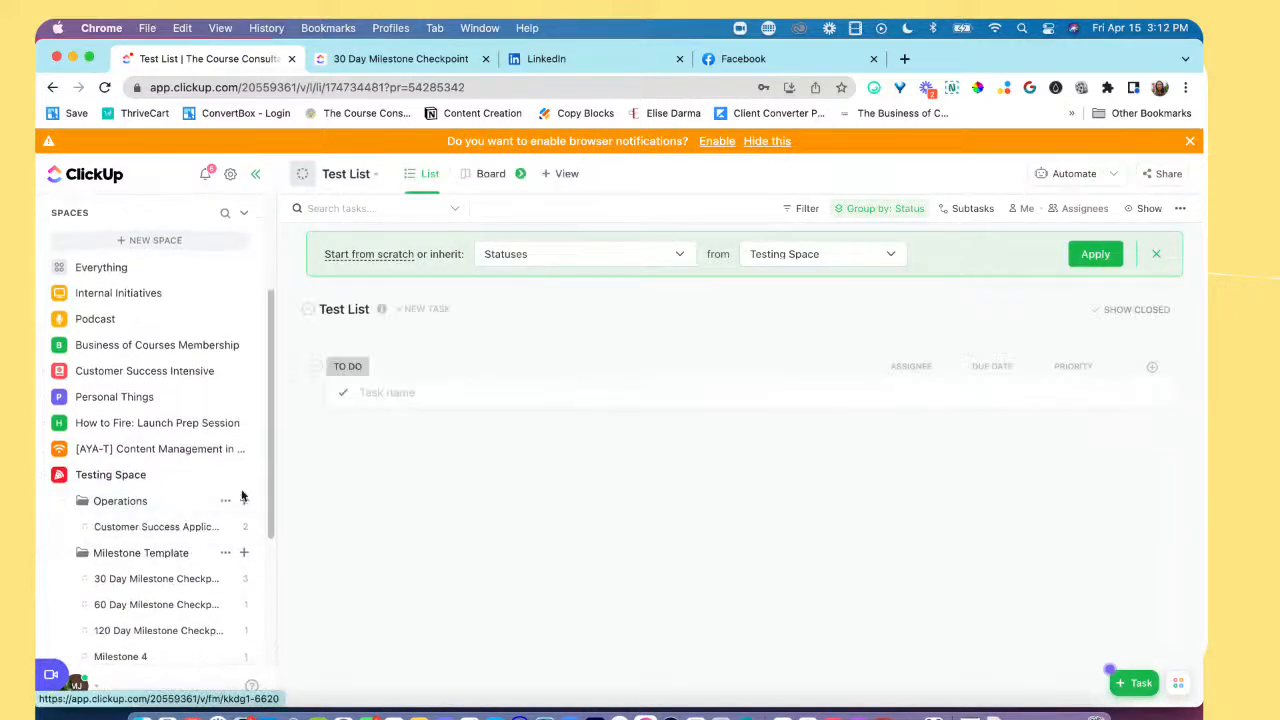
scroll(196, 530, down, 2)
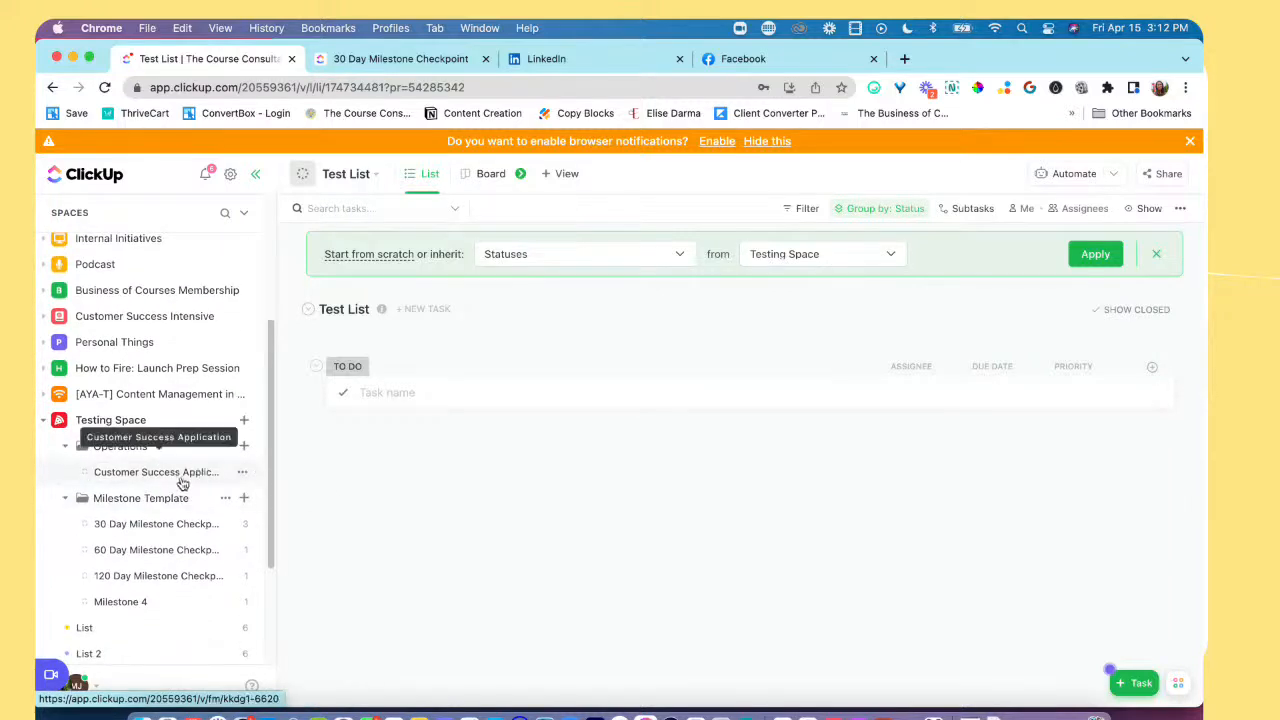
scroll(230, 458, down, 5)
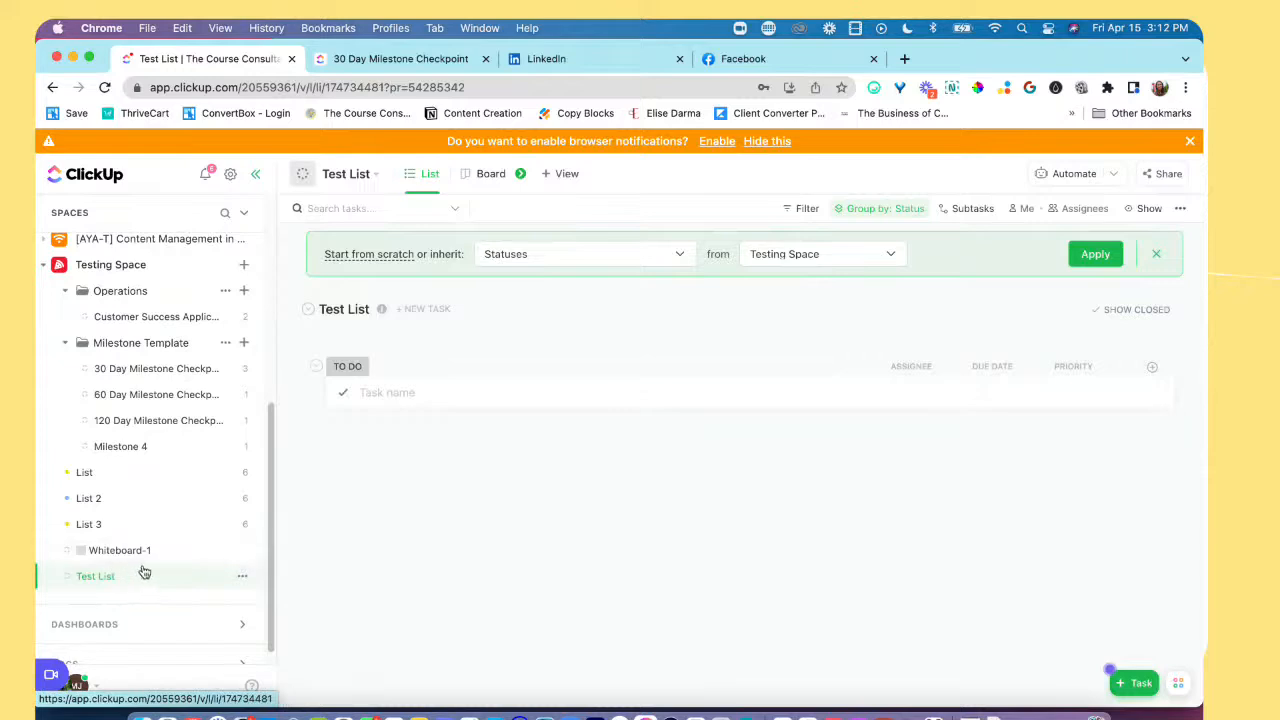
scroll(150, 575, down, 1)
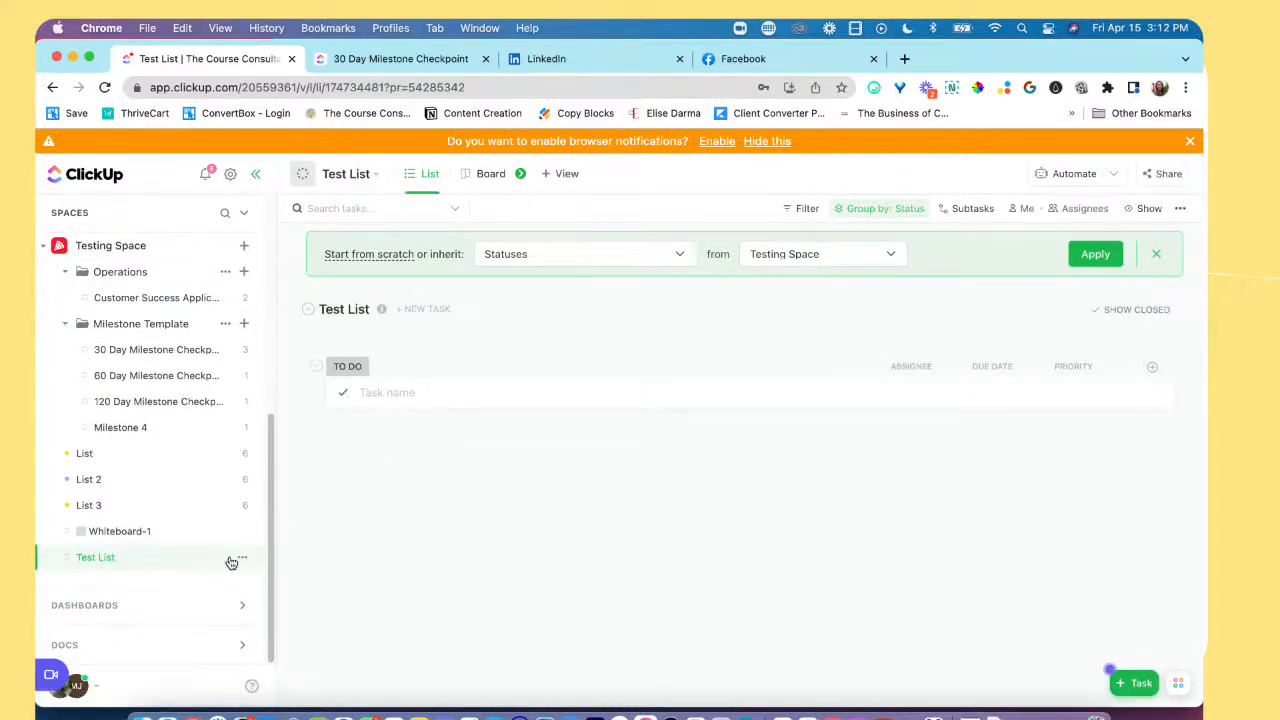
scroll(232, 548, up, 2)
click(245, 284)
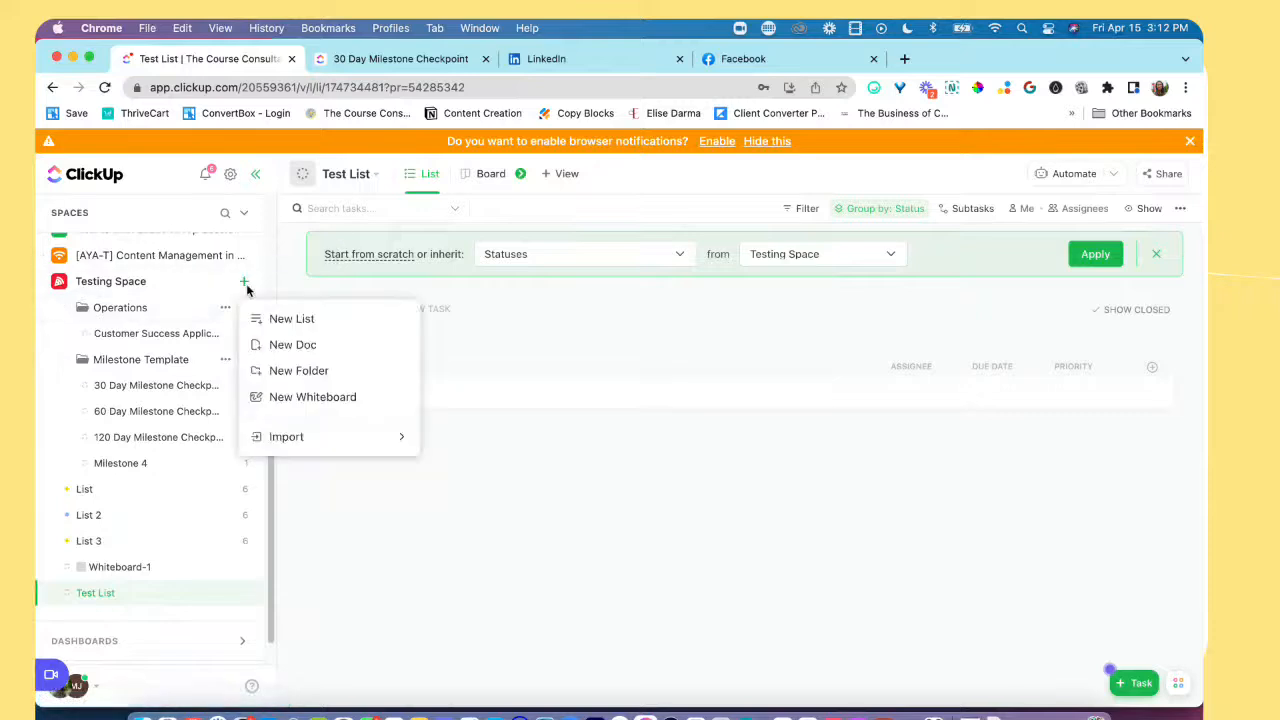
click(250, 597)
click(250, 597)
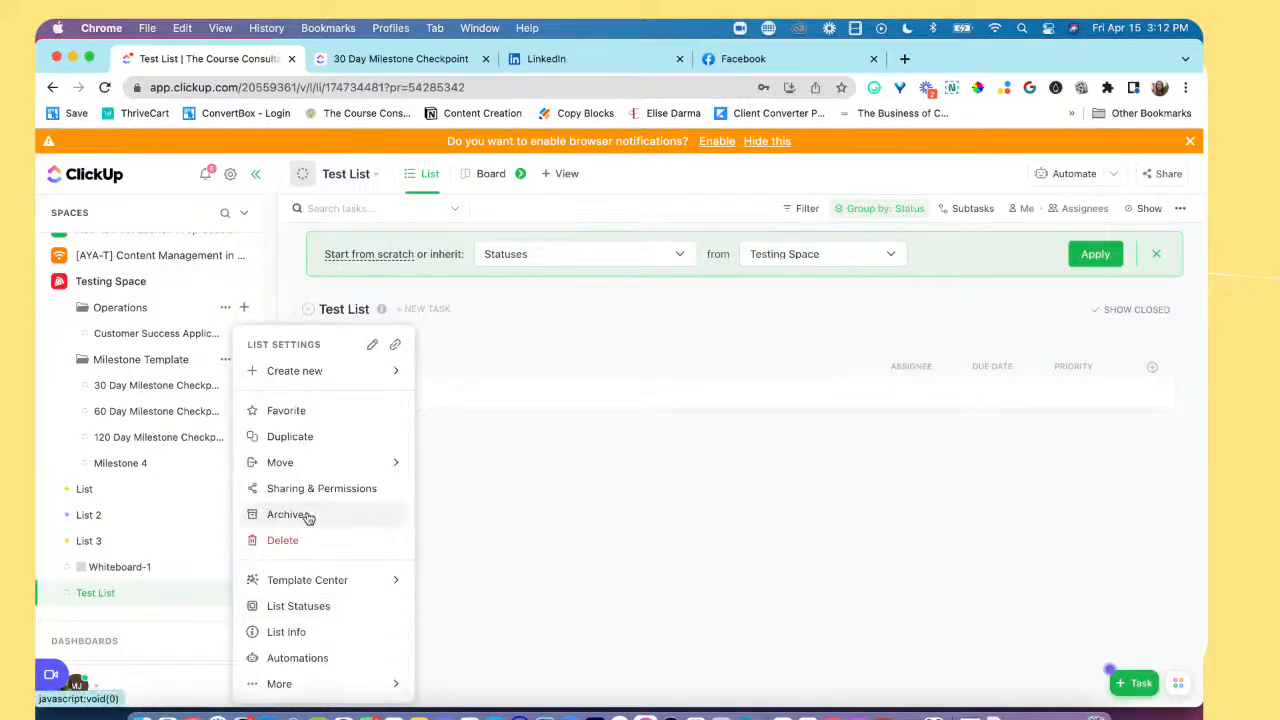
mouse_move(350, 580)
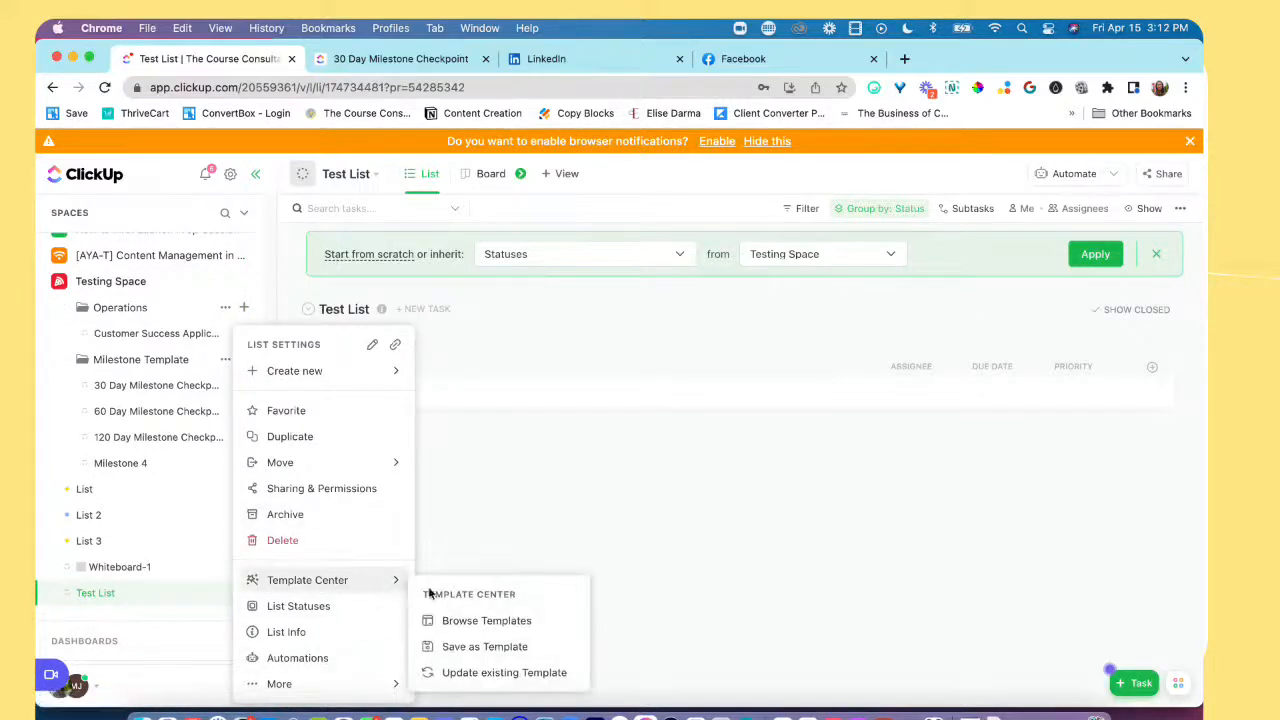
click(519, 625)
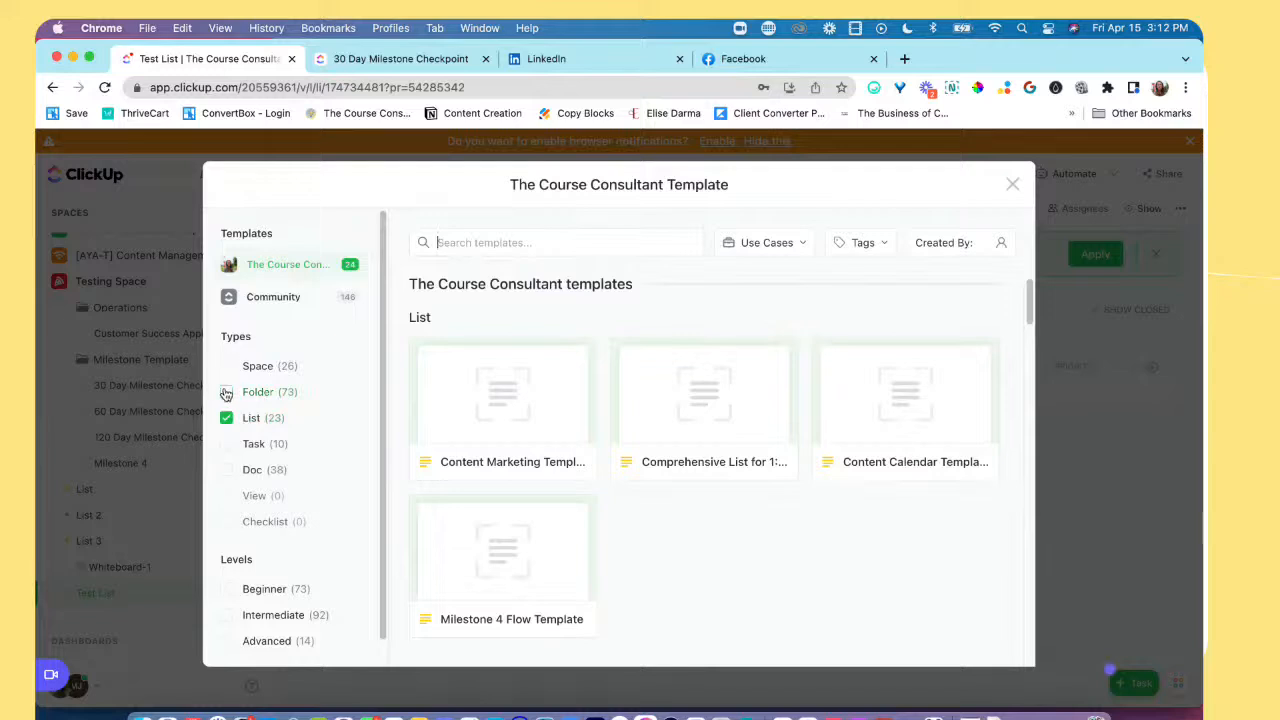
Step: Browse the available list templates and filter the template library to show only the Folder type
scroll(655, 557, down, 3)
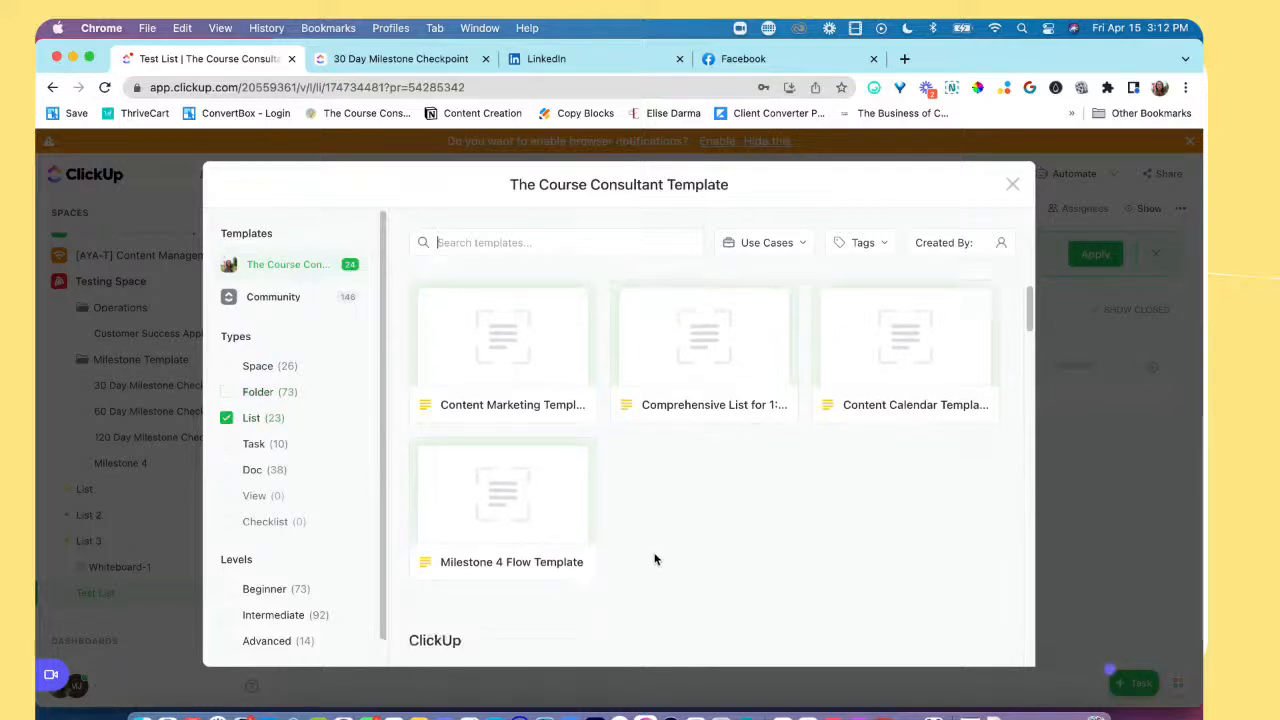
scroll(574, 491, down, 3)
scroll(576, 491, down, 5)
scroll(571, 491, up, 6)
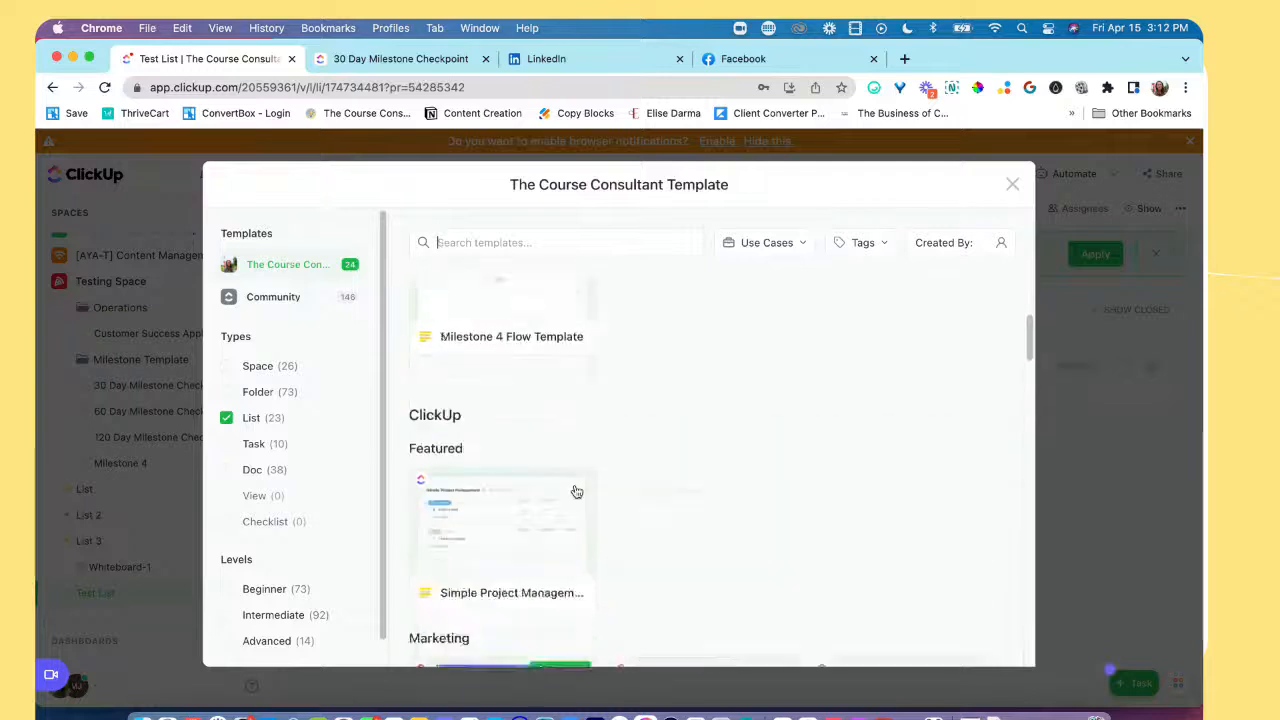
scroll(503, 408, up, 3)
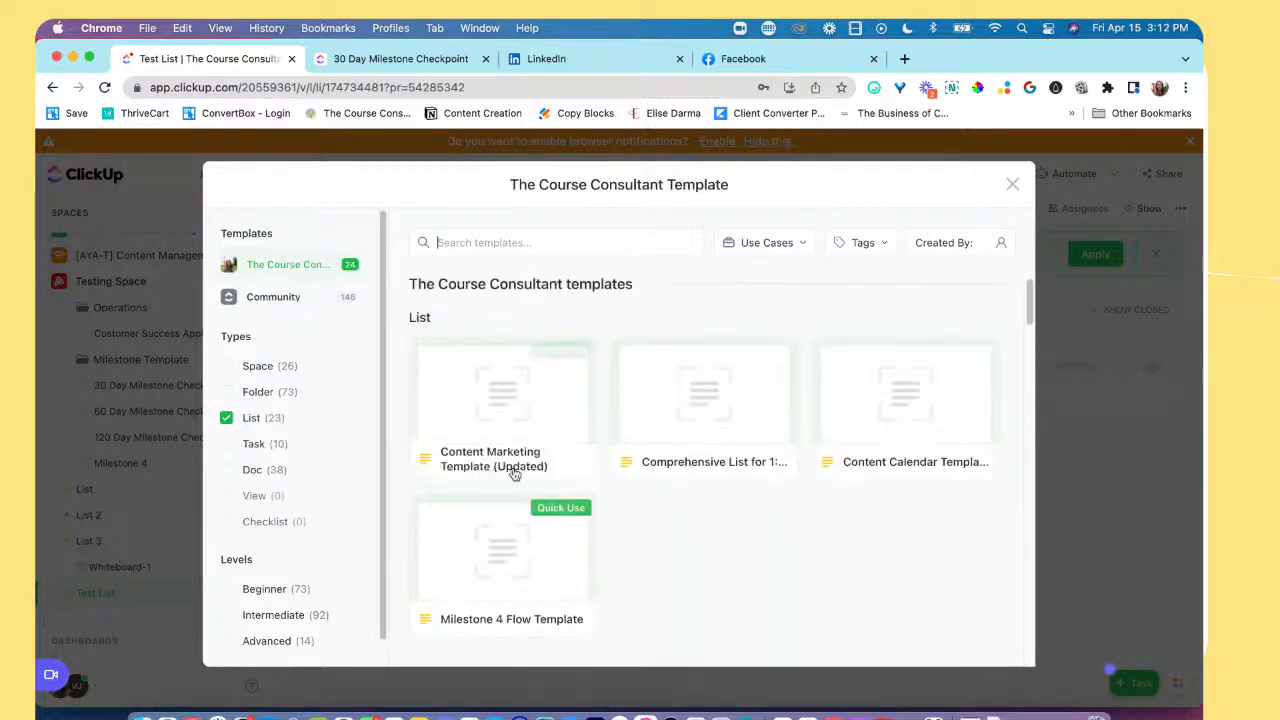
click(228, 392)
click(228, 392)
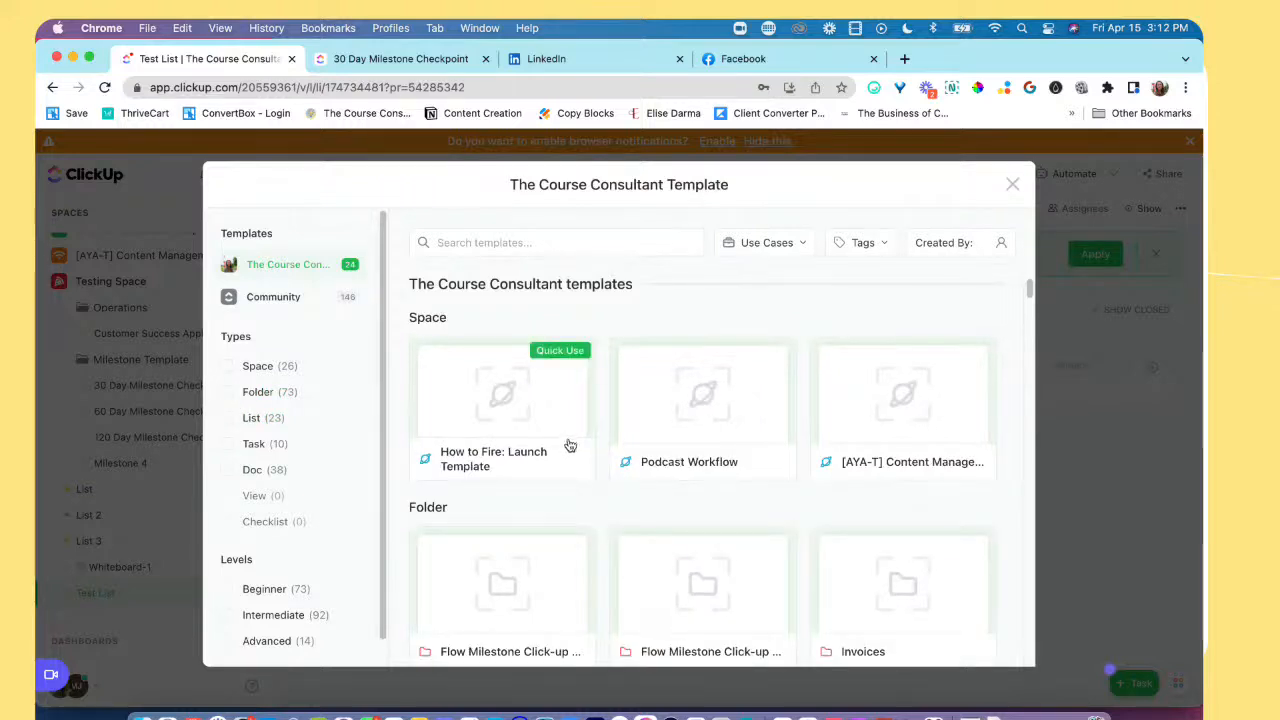
click(227, 392)
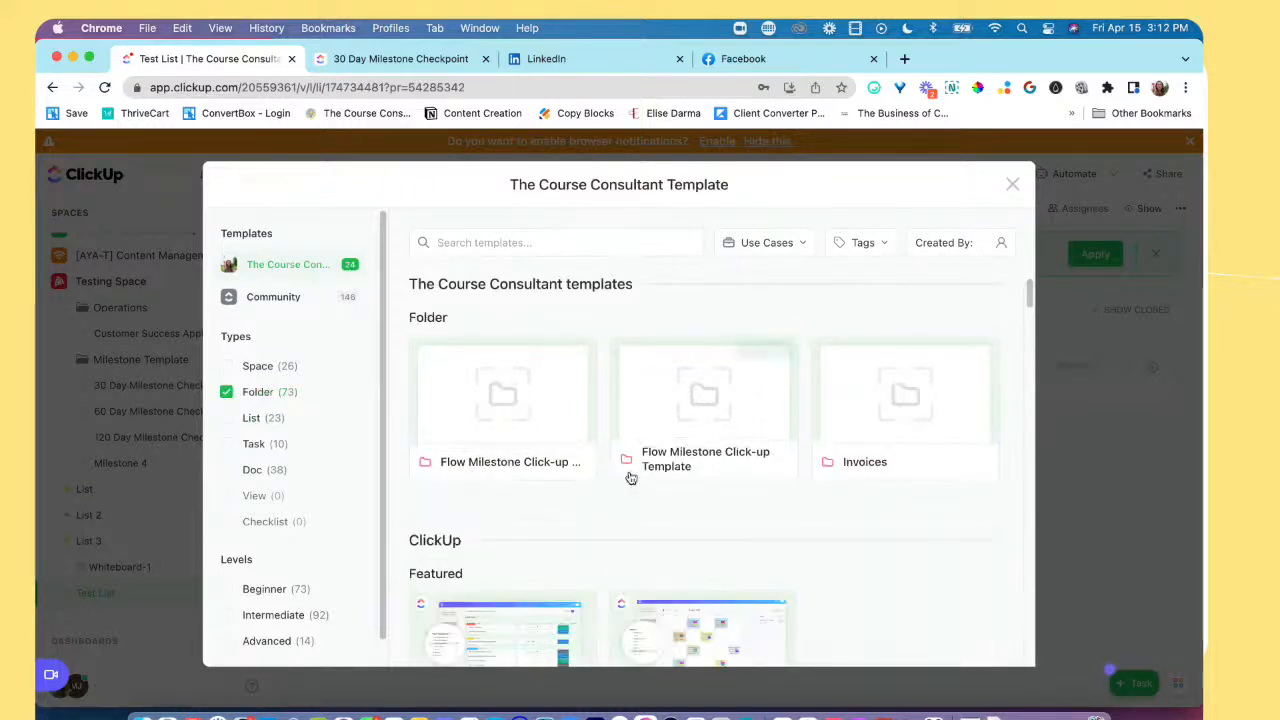
scroll(600, 506, down, 2)
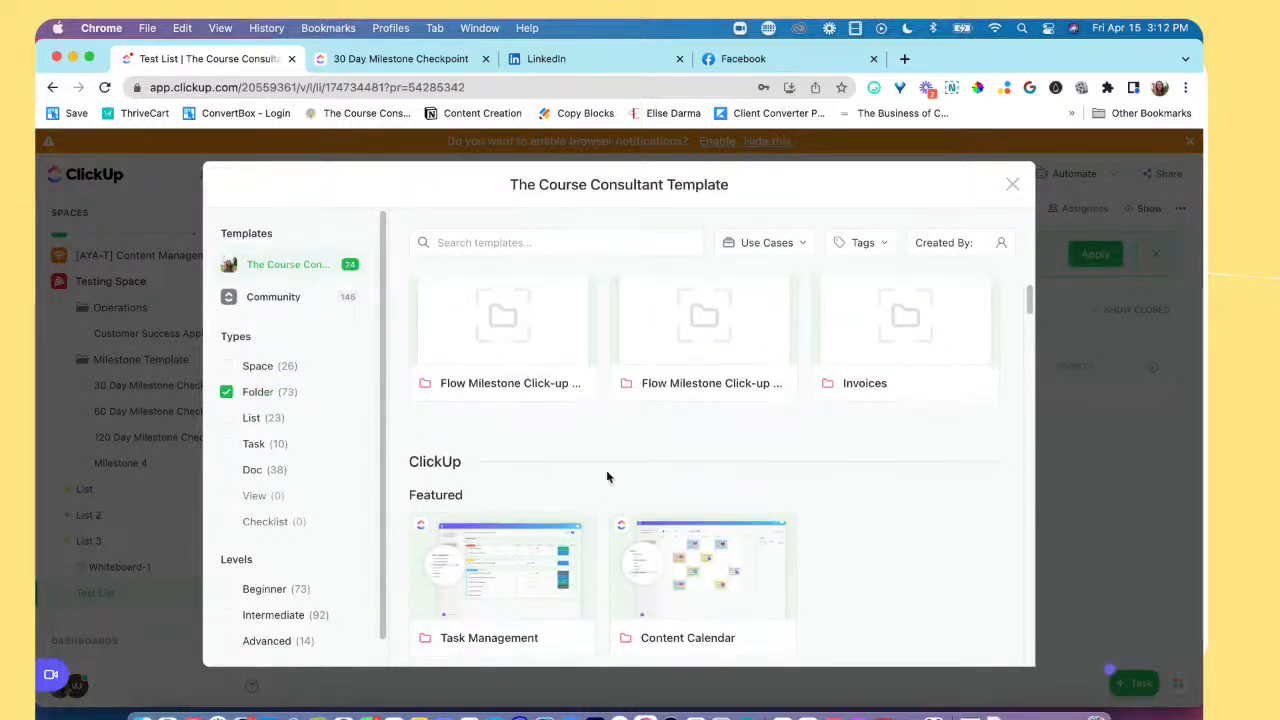
Step: Open the Flow Milestone Click-up Template folder template and expand its status group and custom fields to examine what it includes
click(700, 341)
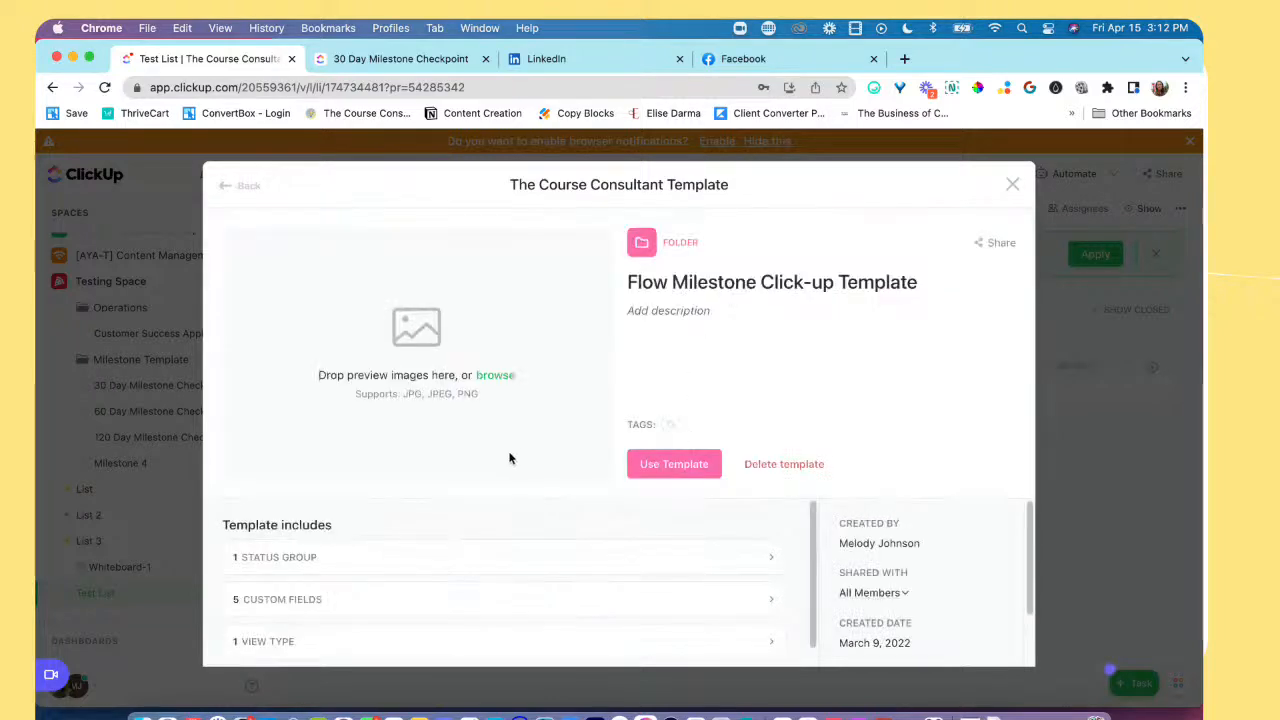
scroll(462, 583, down, 1)
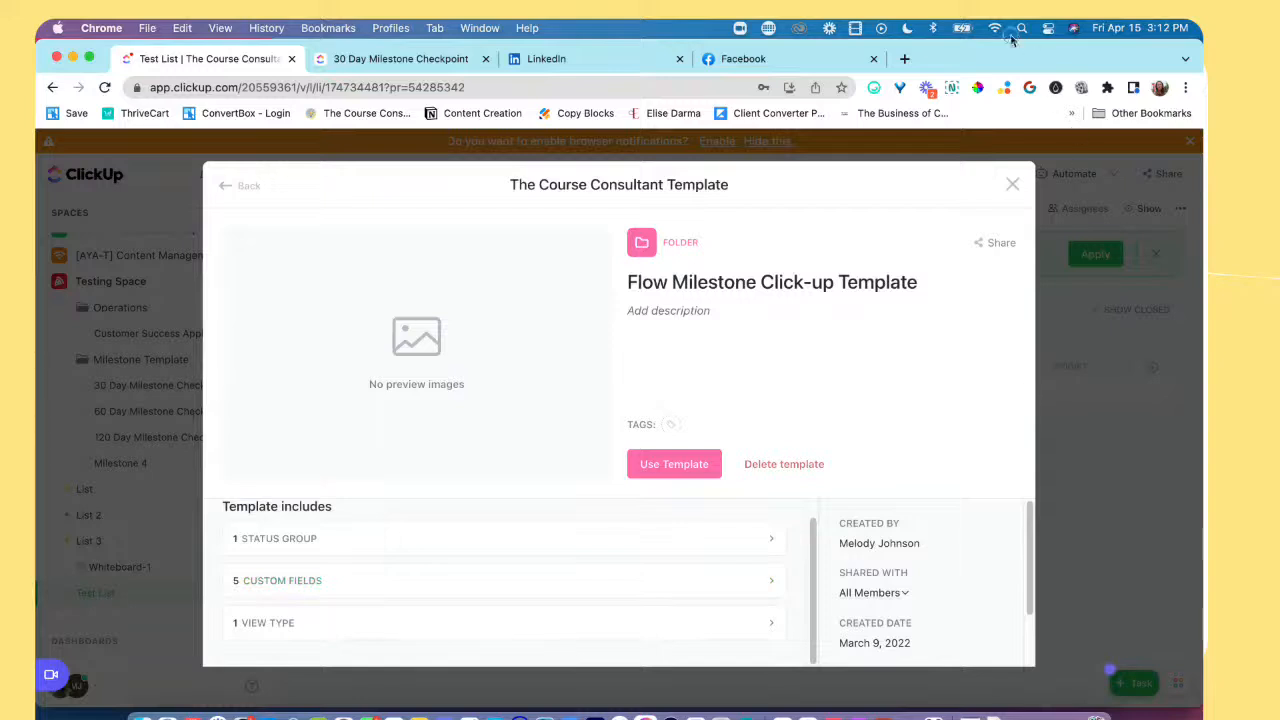
click(670, 543)
scroll(663, 606, down, 2)
scroll(537, 646, up, 1)
scroll(600, 595, down, 1)
click(563, 588)
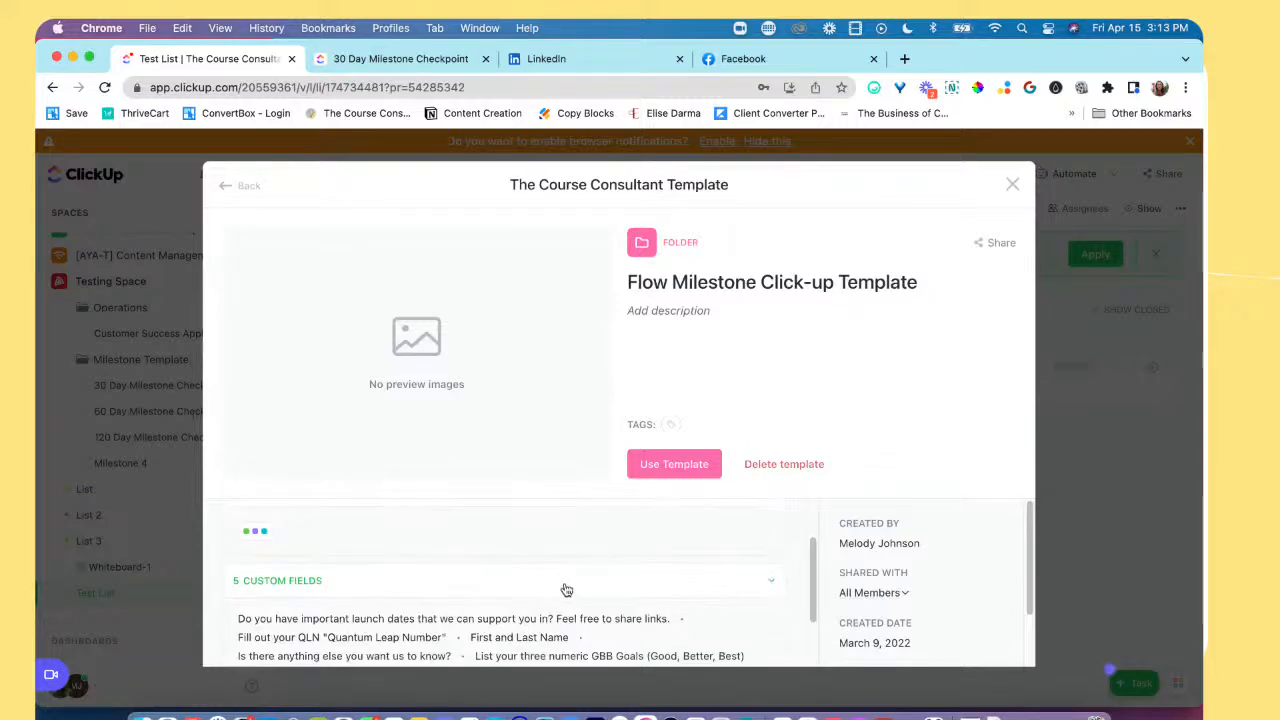
Step: Expand the view type section of the Flow Milestone Click-up Template and review its status group, custom fields and views
scroll(563, 588, down, 2)
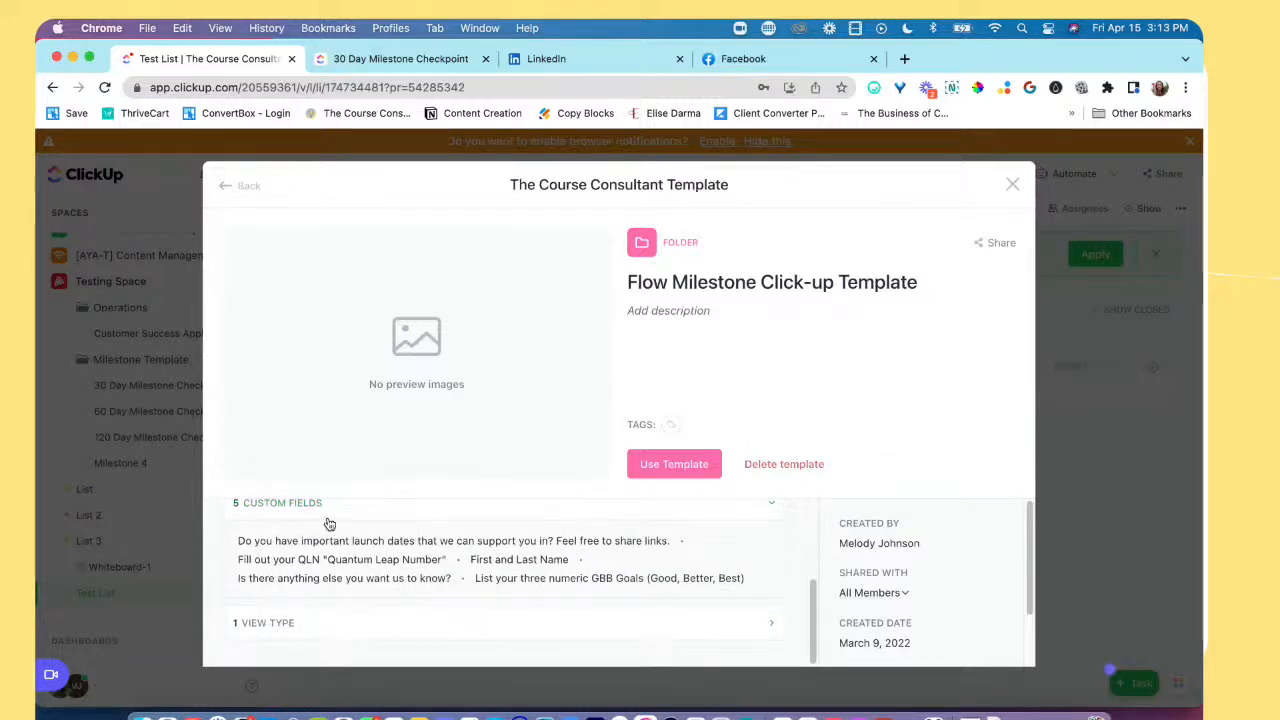
scroll(371, 540, up, 3)
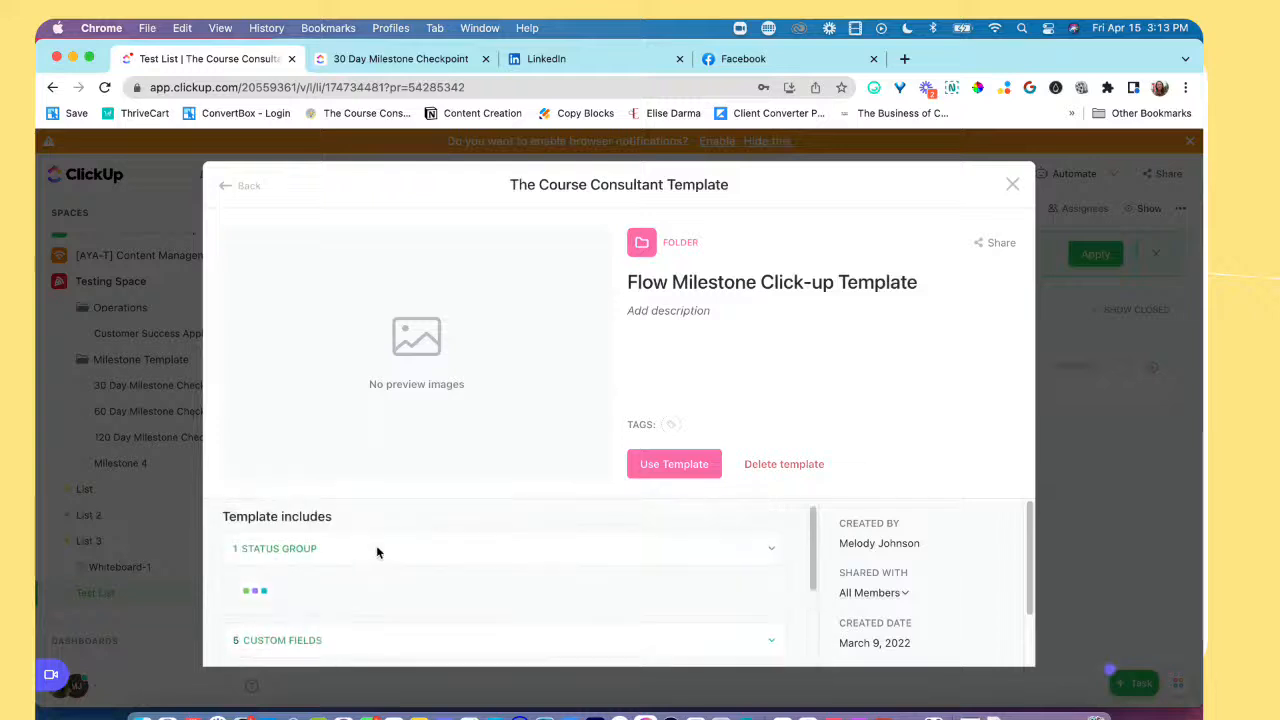
scroll(380, 563, down, 3)
click(375, 630)
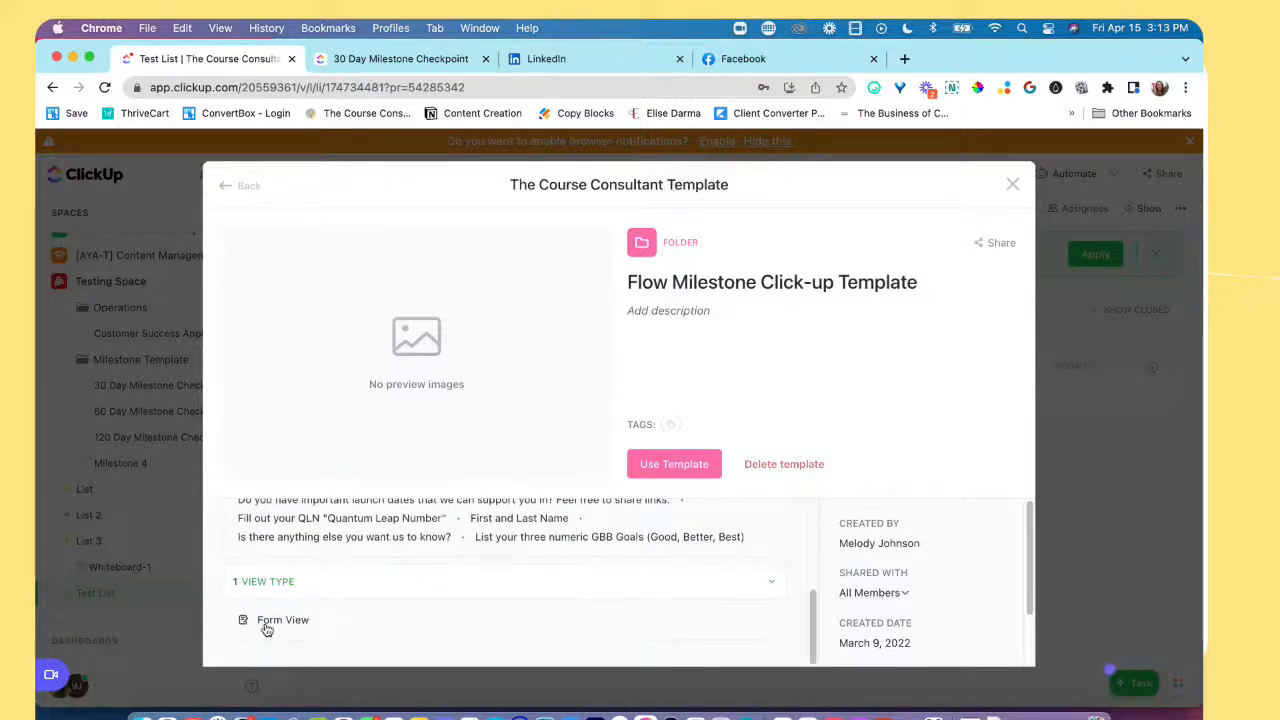
scroll(300, 617, up, 5)
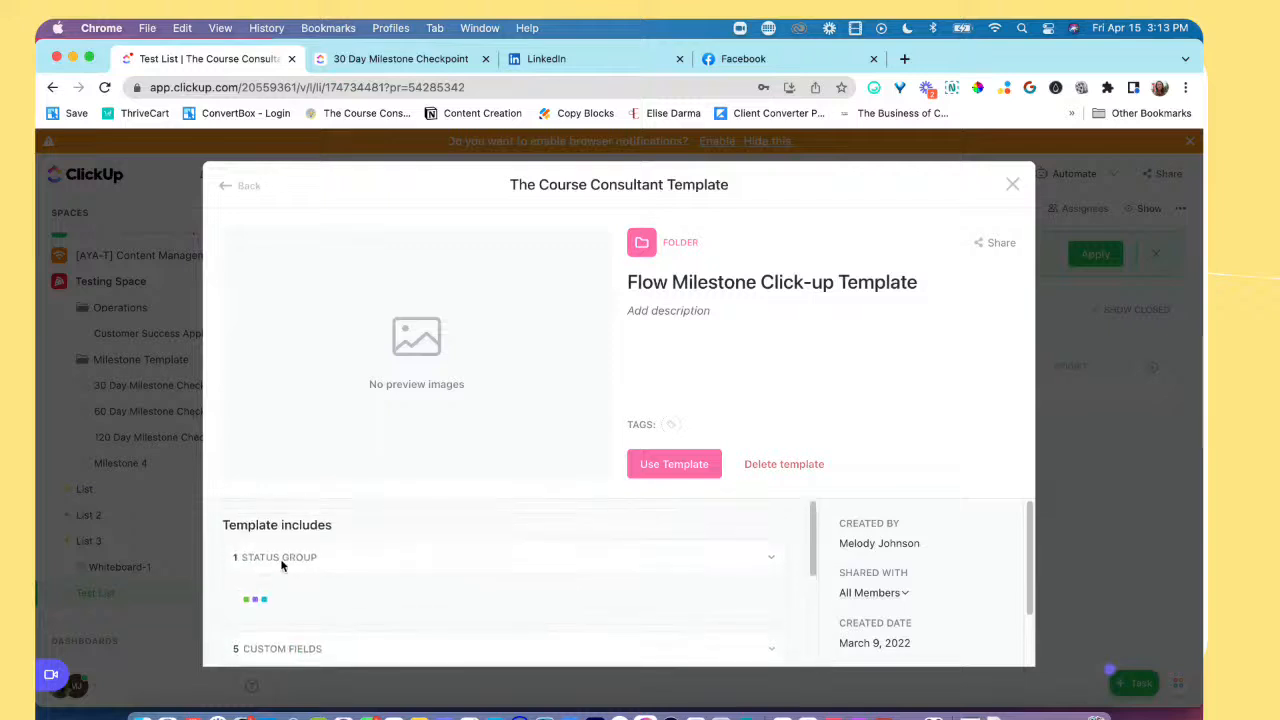
Step: Start using the Flow Milestone Click-up Template with the folder name "Test Folder" and Testing Space as its location
click(698, 474)
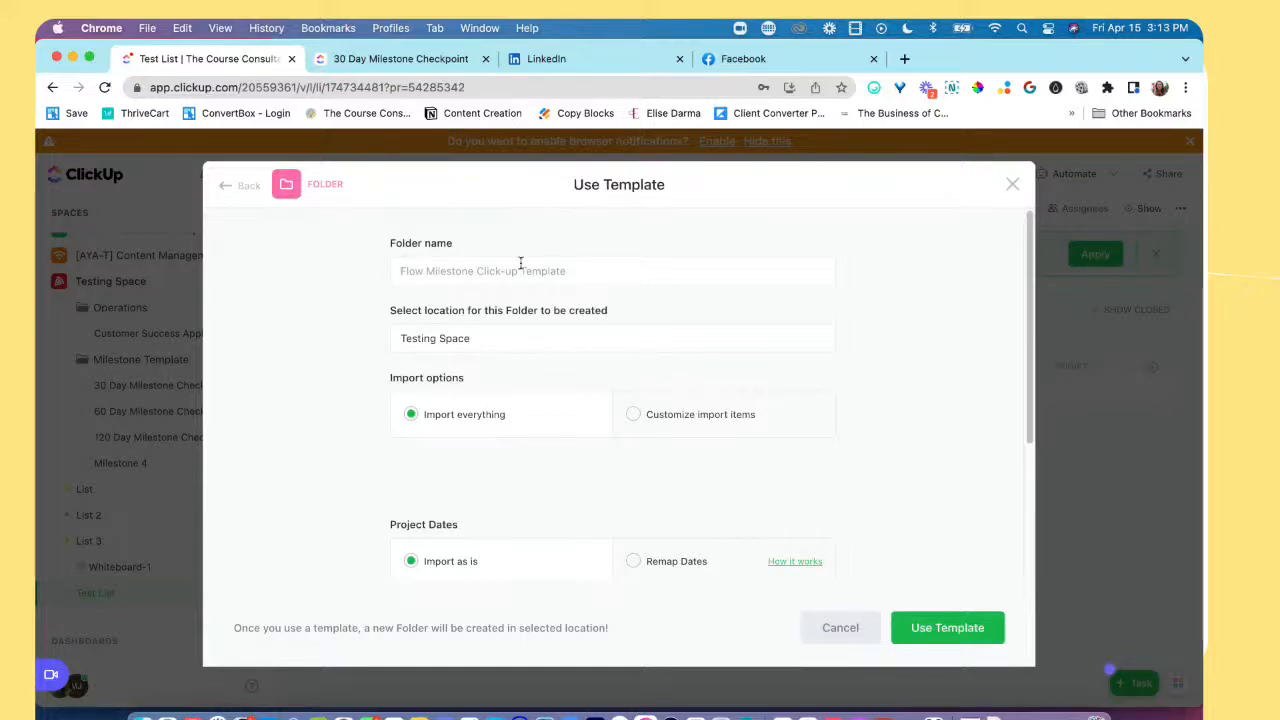
text(Test Fo)
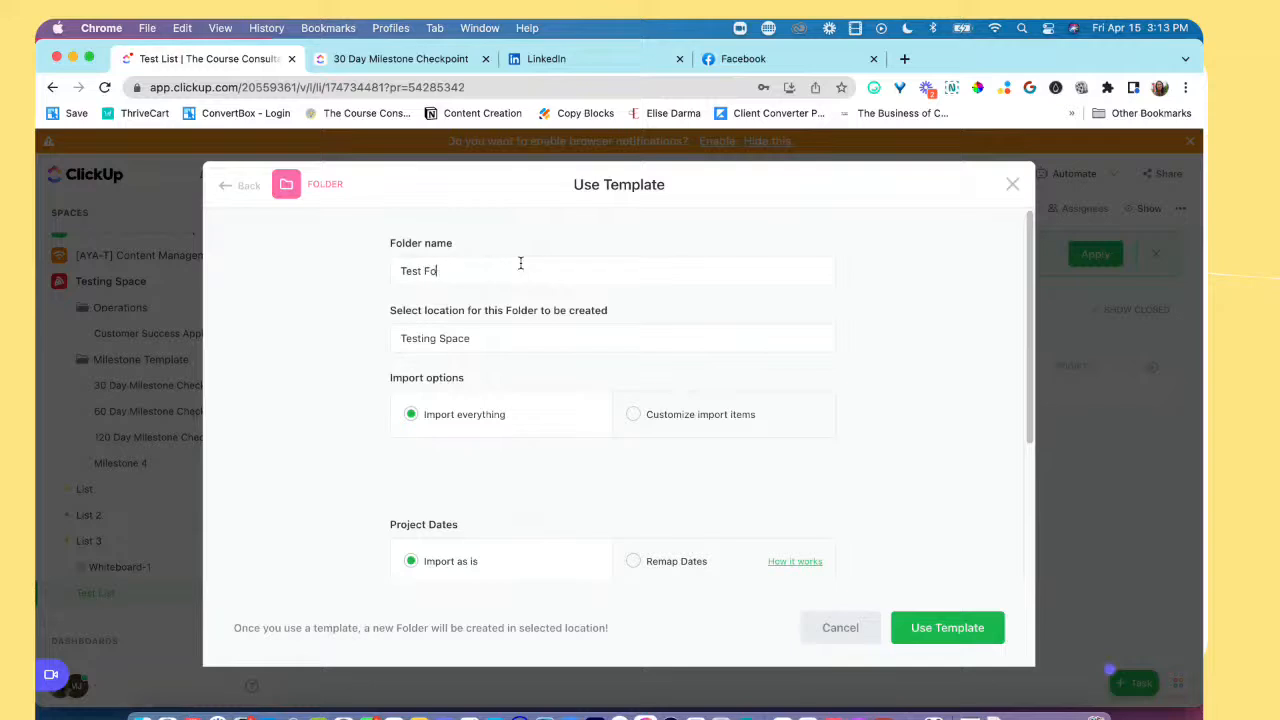
click(485, 347)
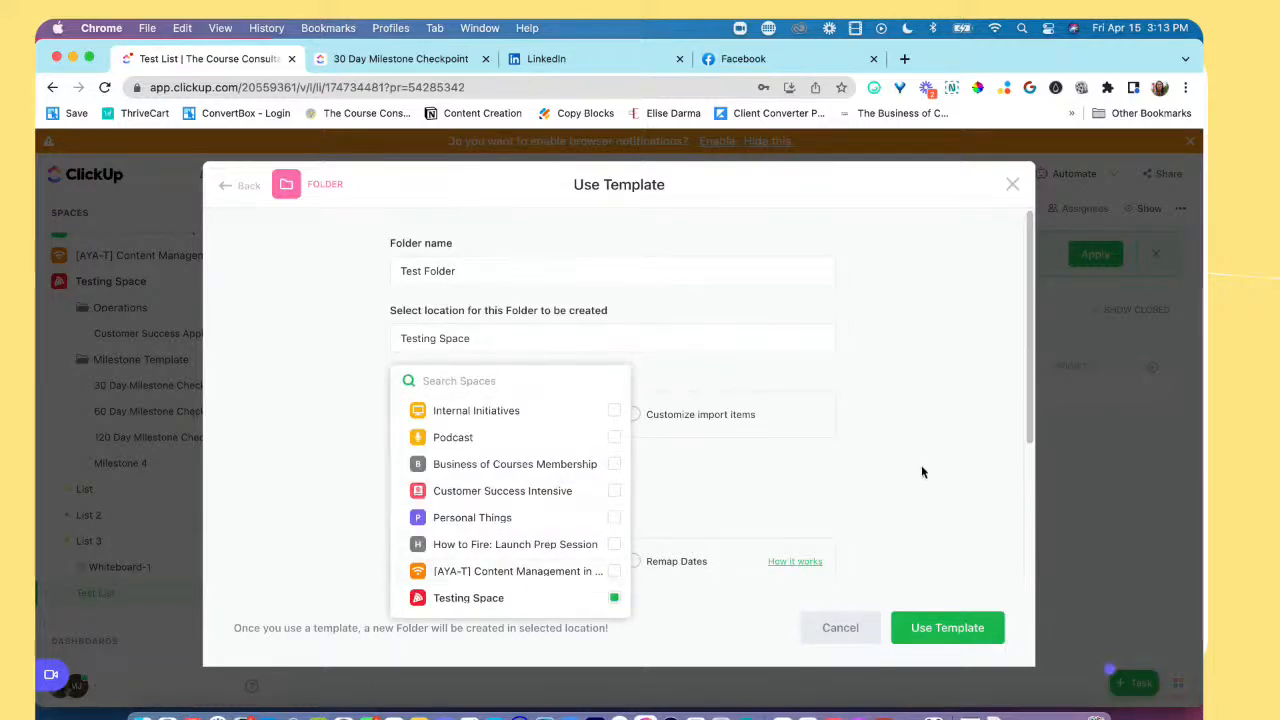
click(923, 505)
scroll(922, 511, down, 2)
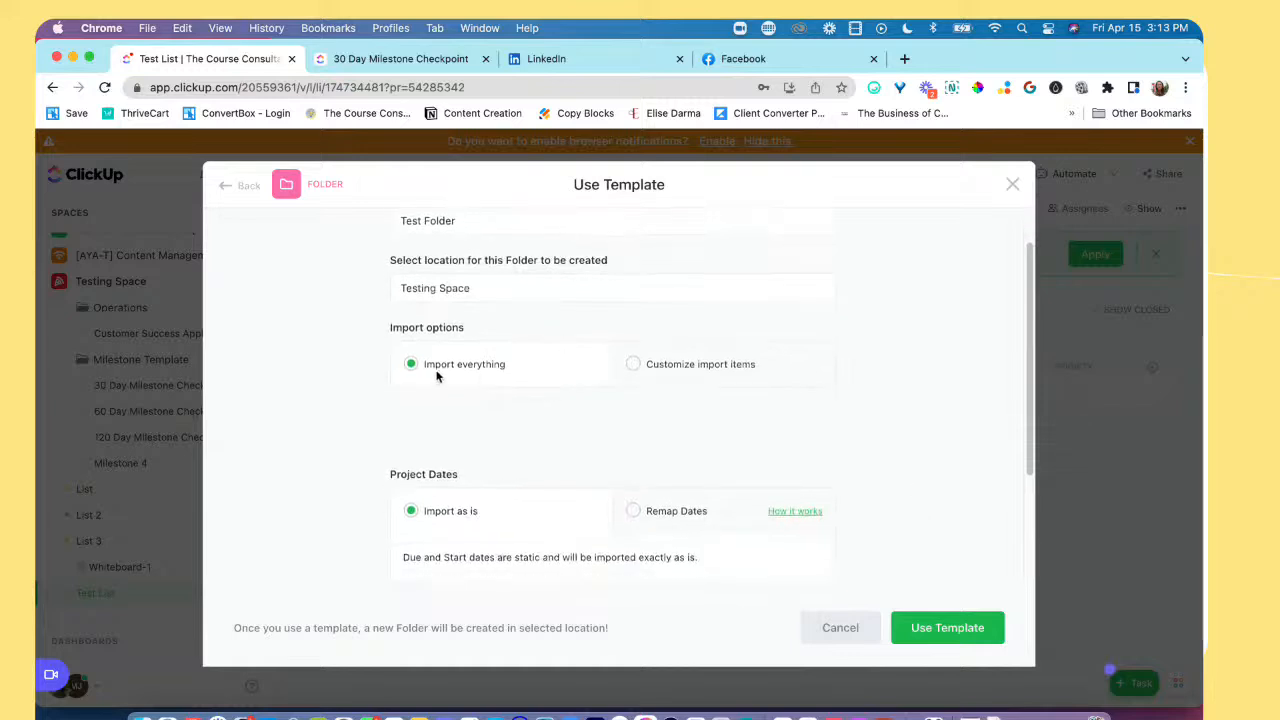
Step: Customize the import items to leave out due dates and create the folder from the template
click(667, 370)
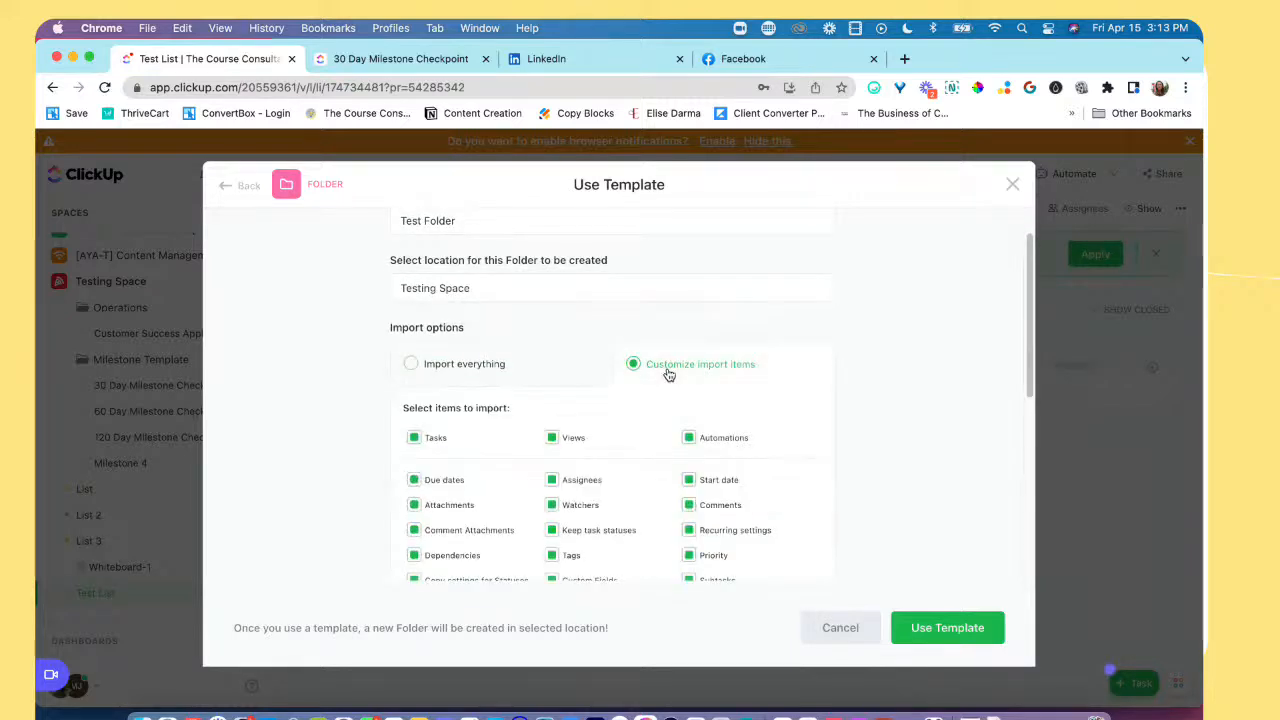
scroll(669, 443, down, 3)
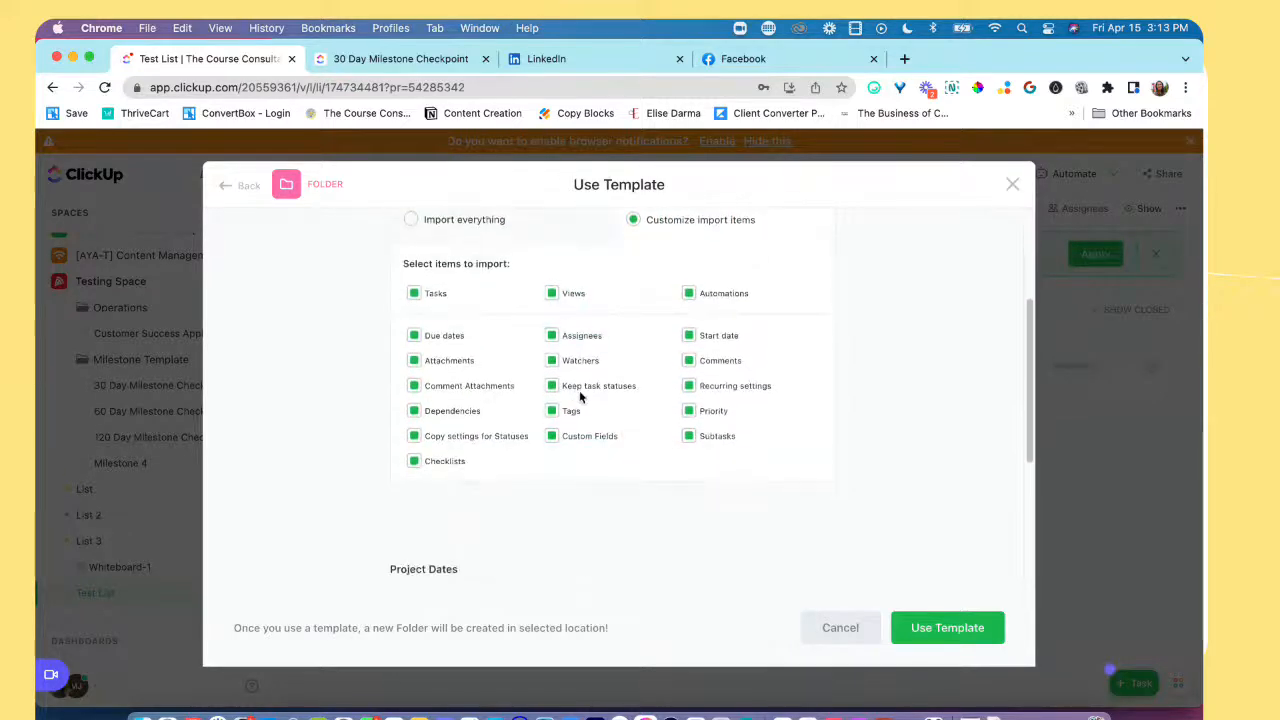
scroll(526, 420, up, 1)
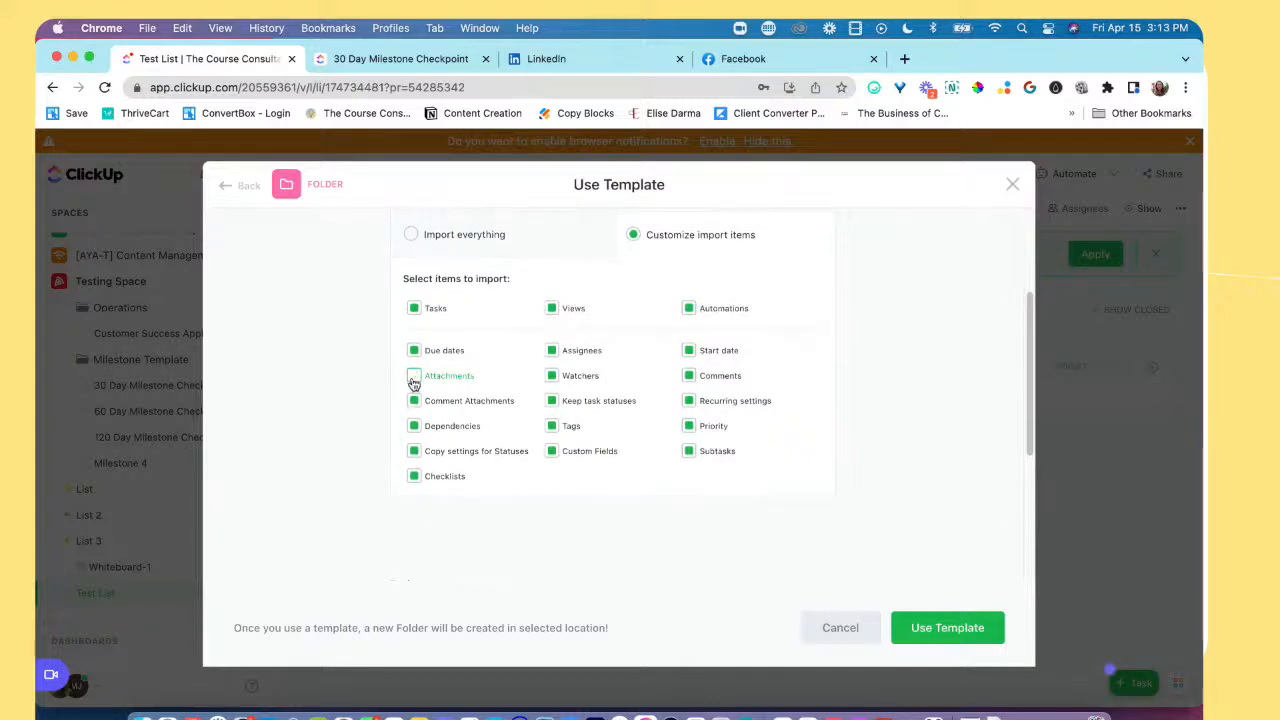
click(414, 350)
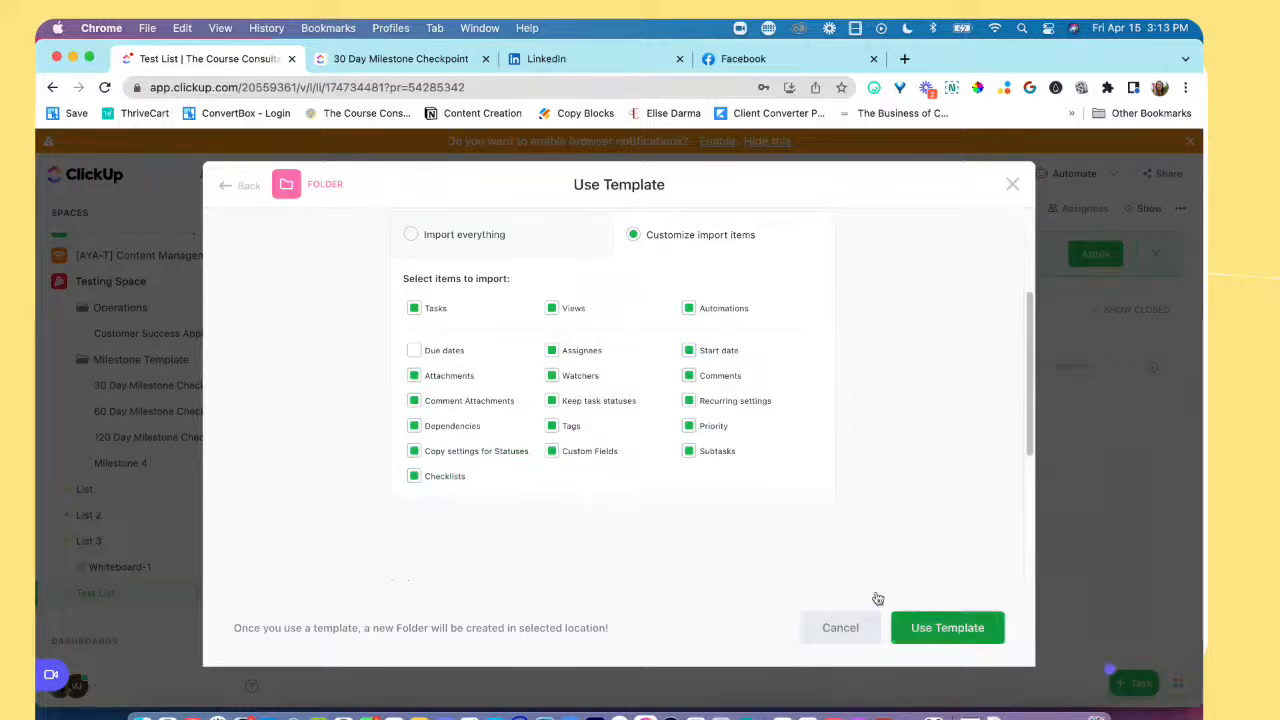
scroll(753, 500, up, 3)
click(938, 631)
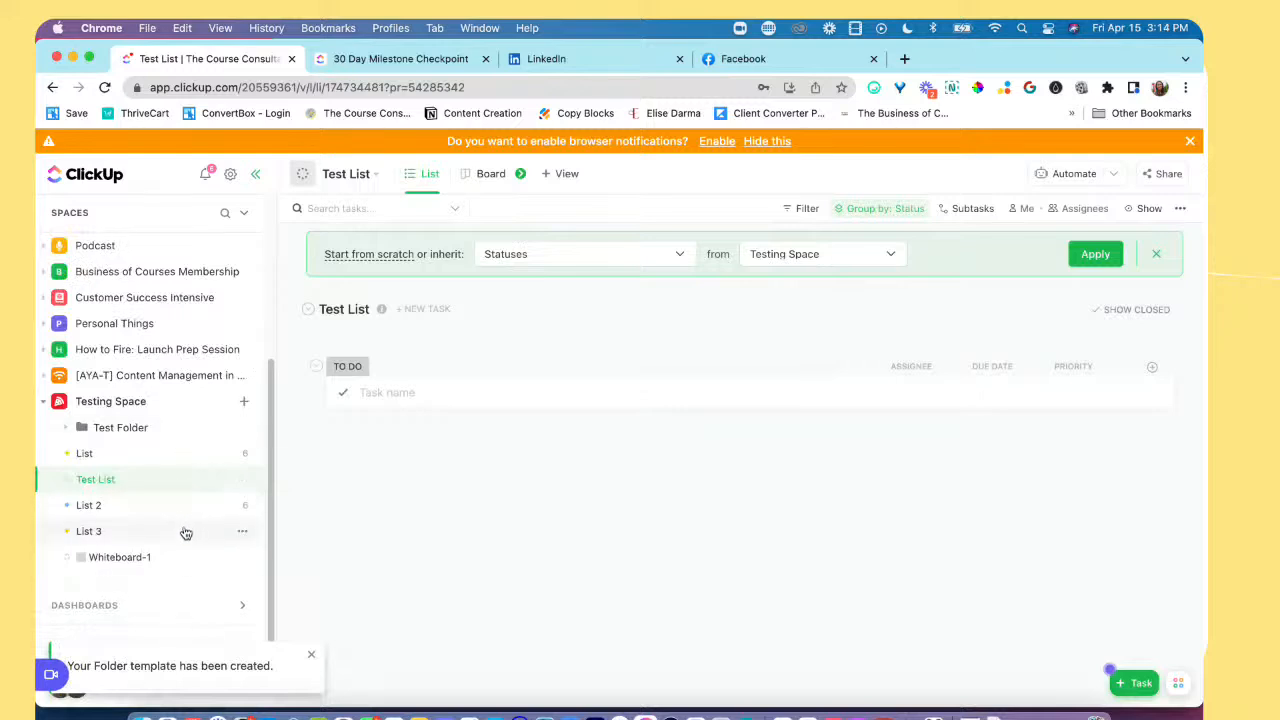
Step: Open the xxxxx task in Test Folder's 30 Day Milestone Checkpoints list and examine its description, custom fields and attachments
click(105, 428)
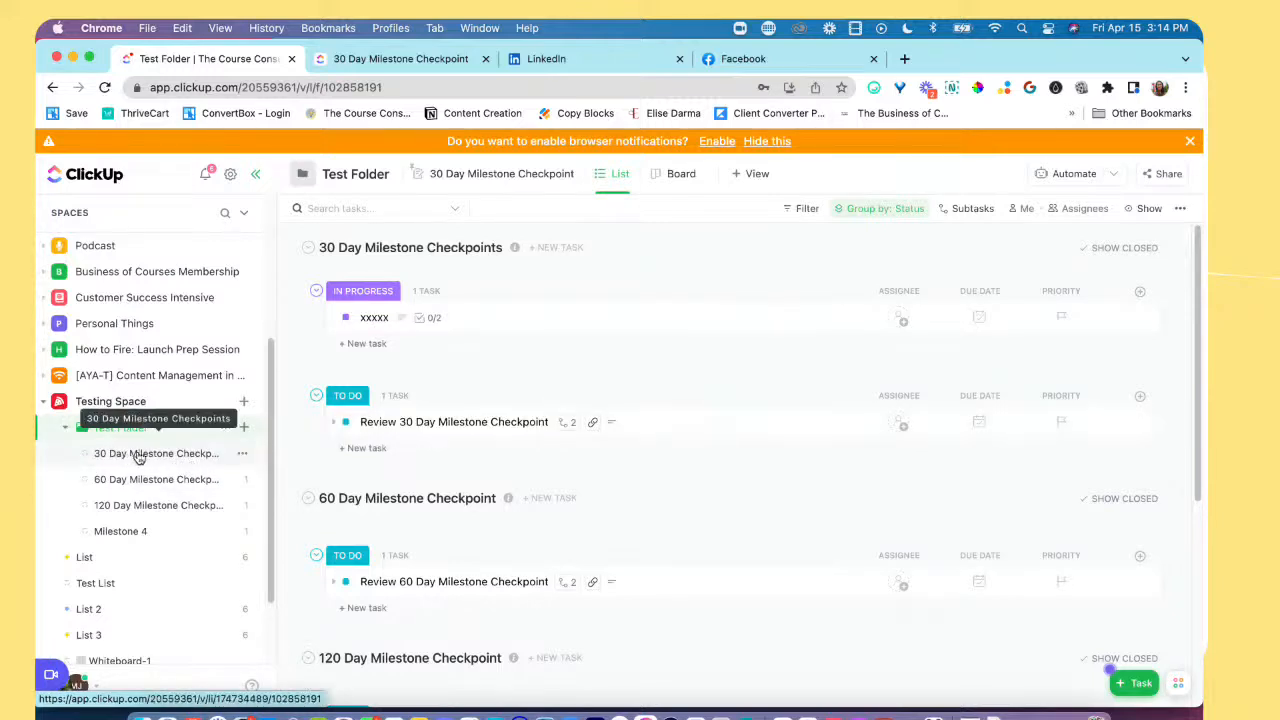
click(143, 458)
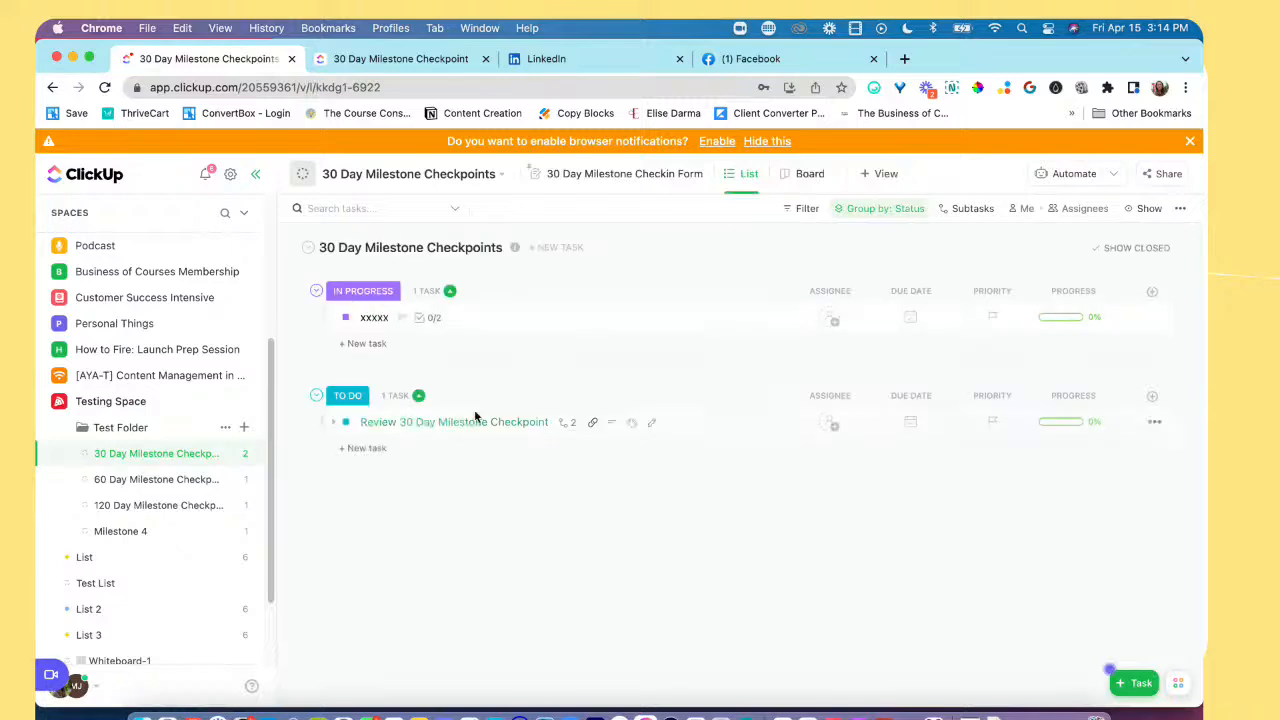
click(378, 321)
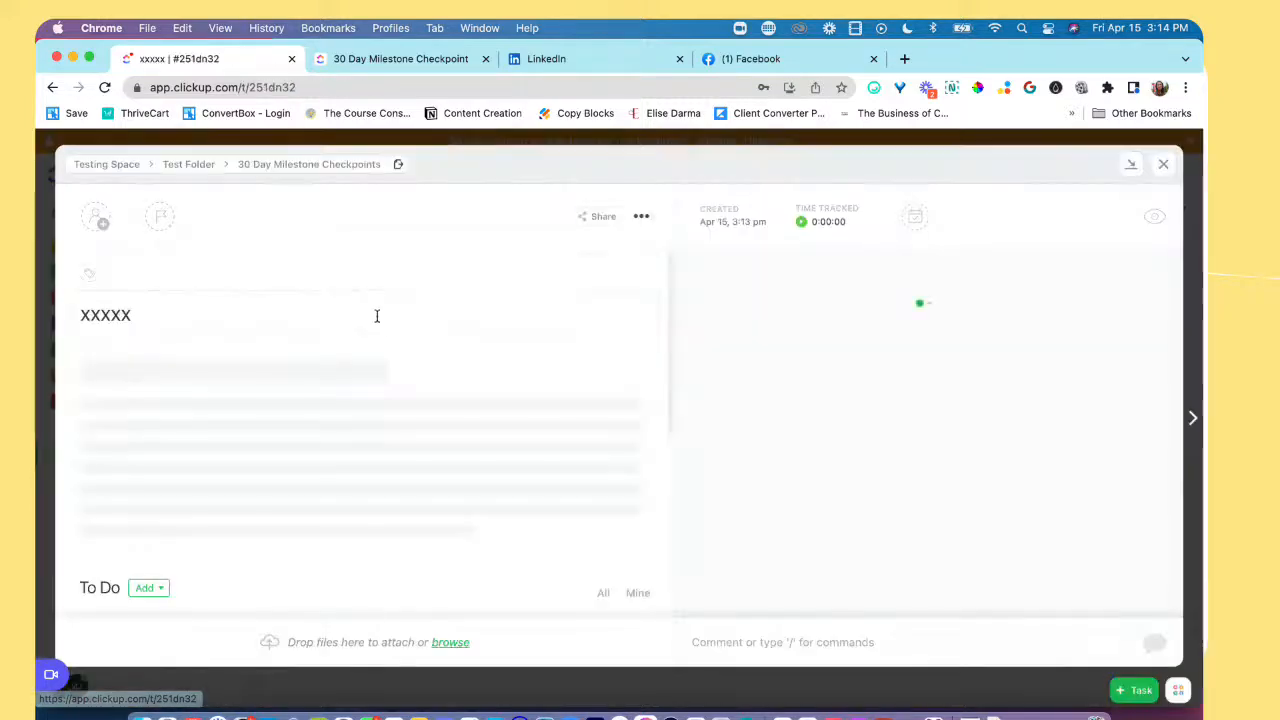
scroll(343, 445, down, 5)
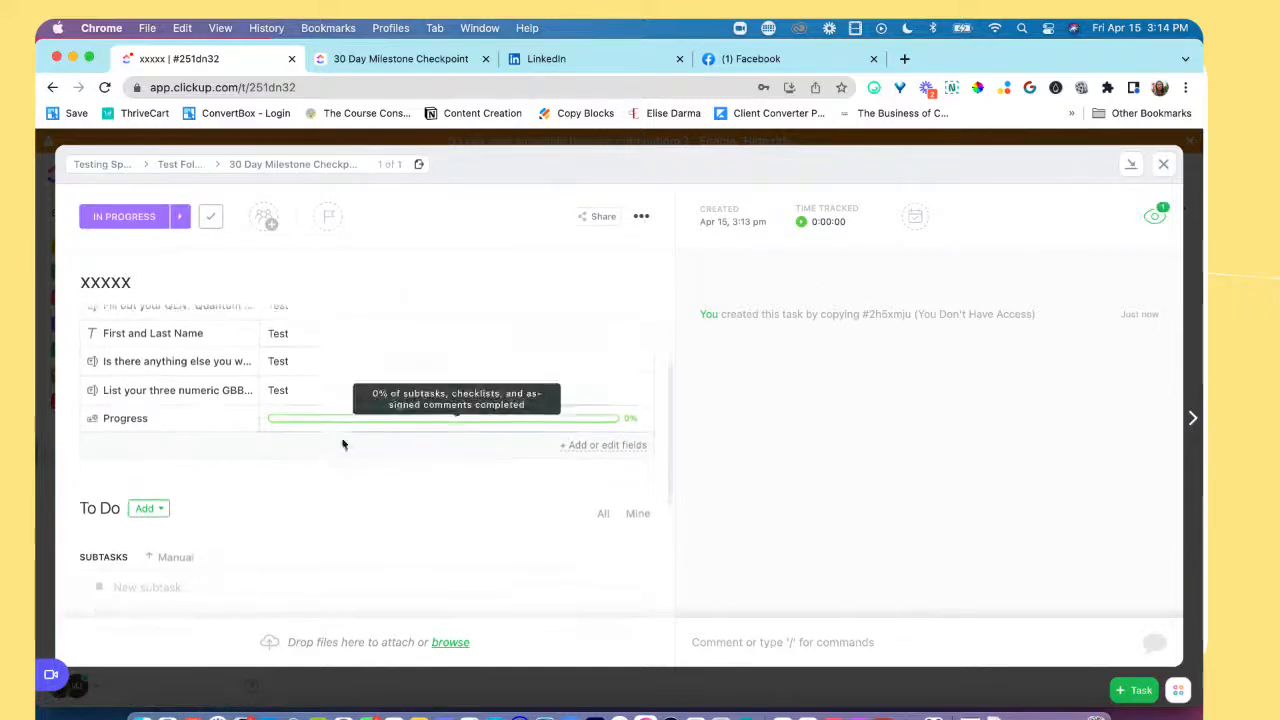
scroll(353, 461, down, 3)
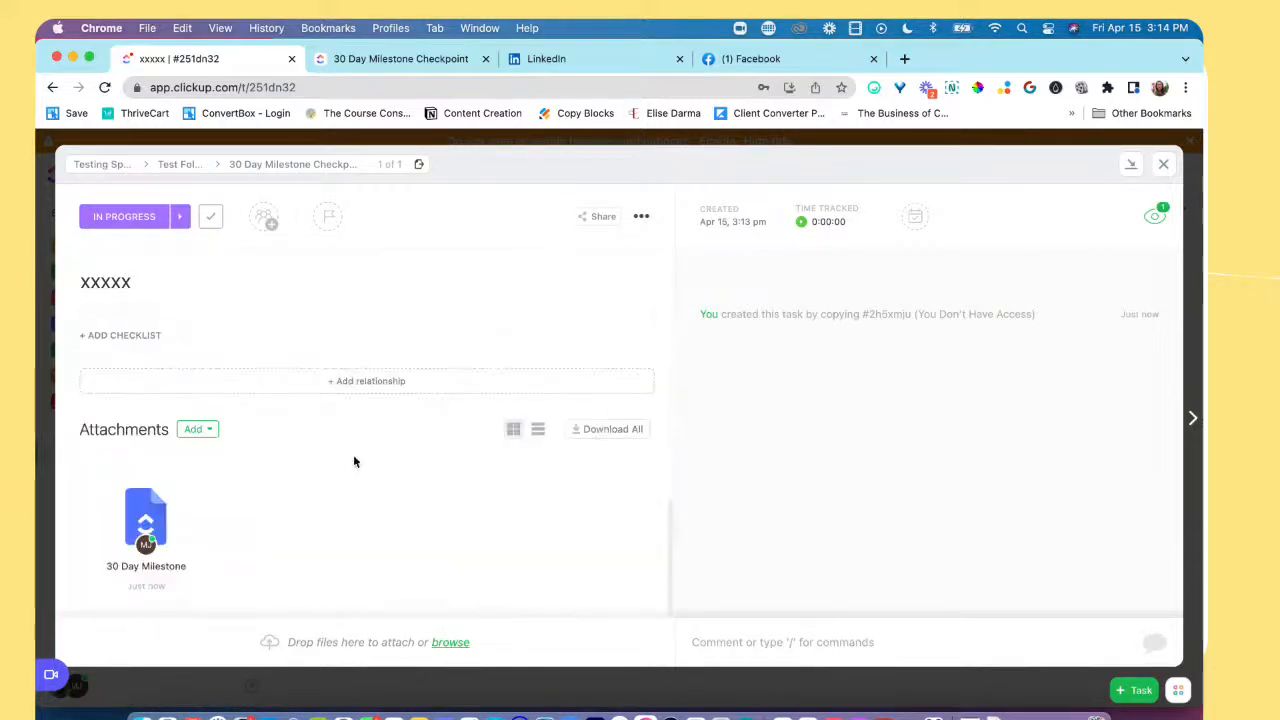
scroll(353, 461, up, 10)
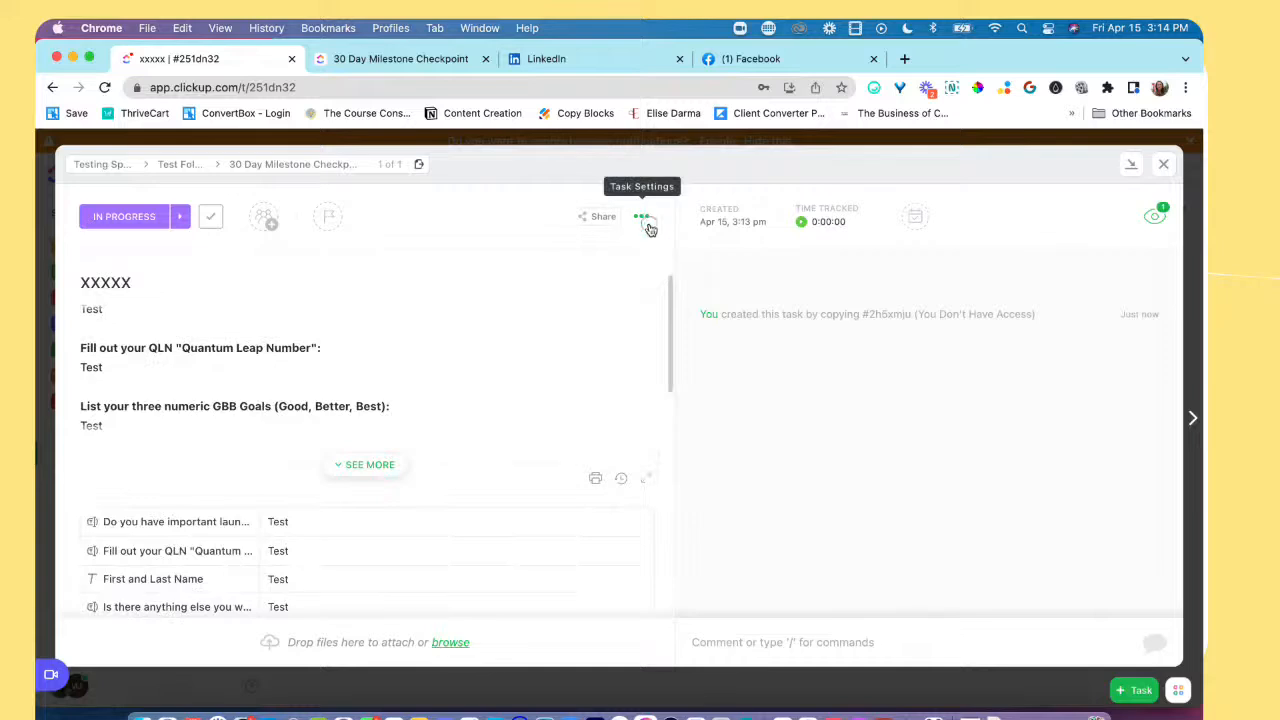
Step: View the xxxxx task's settings, including the Template Center entry, and close the task
click(647, 224)
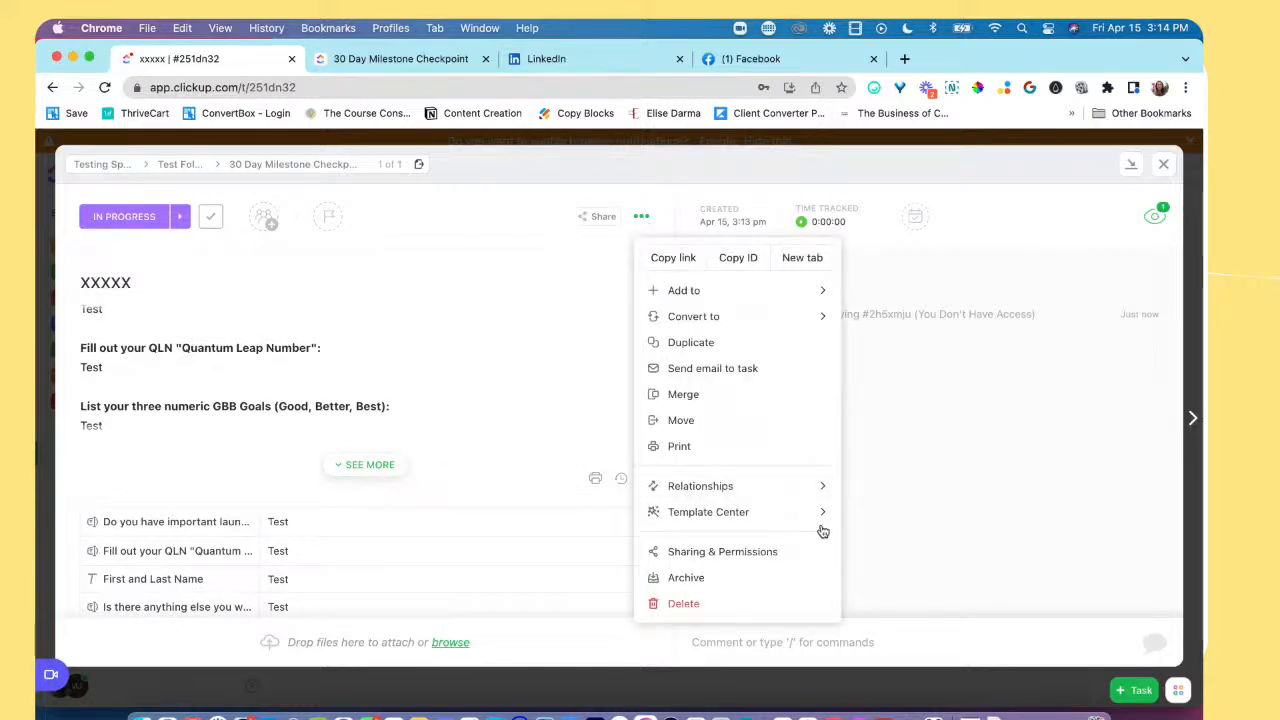
mouse_move(824, 515)
click(1163, 167)
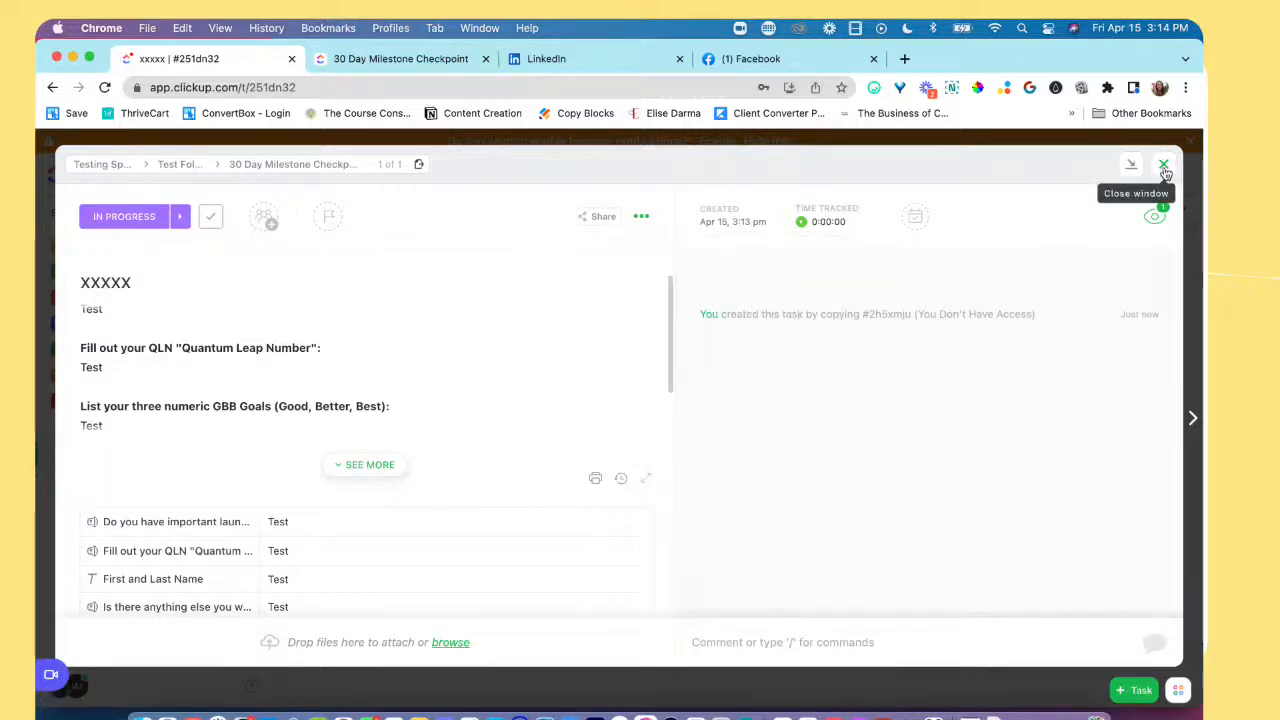
click(1163, 166)
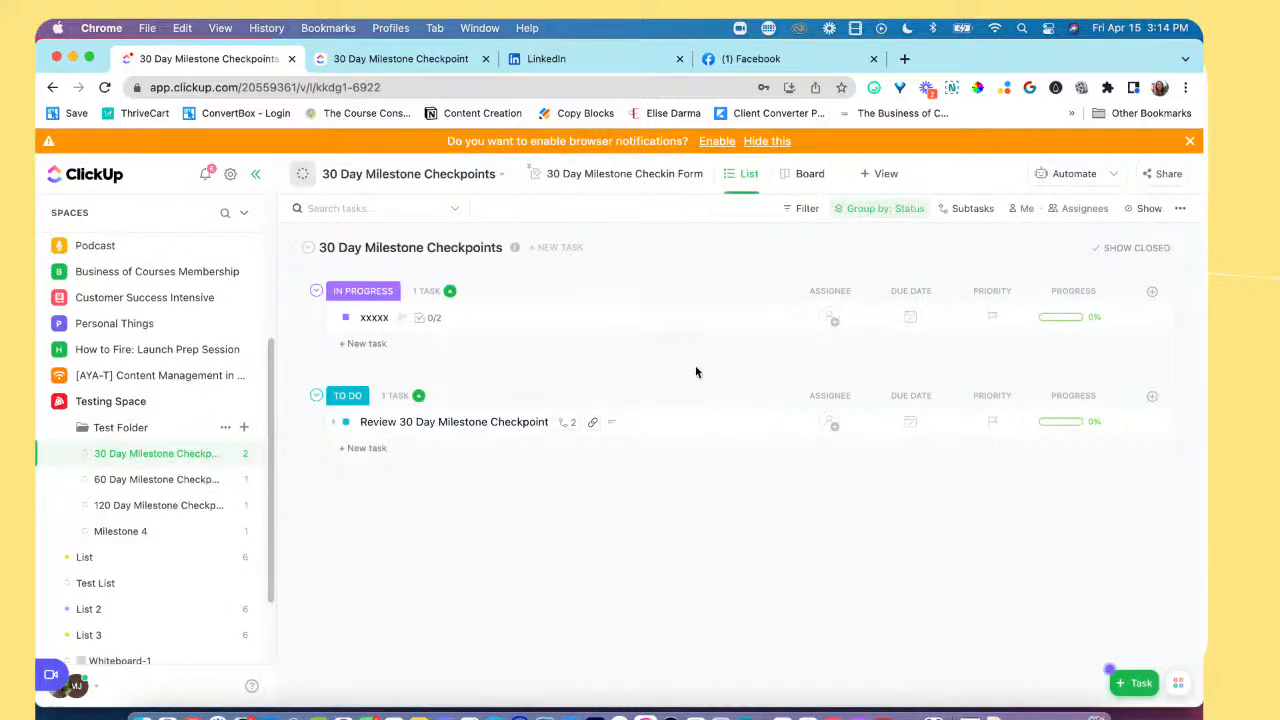
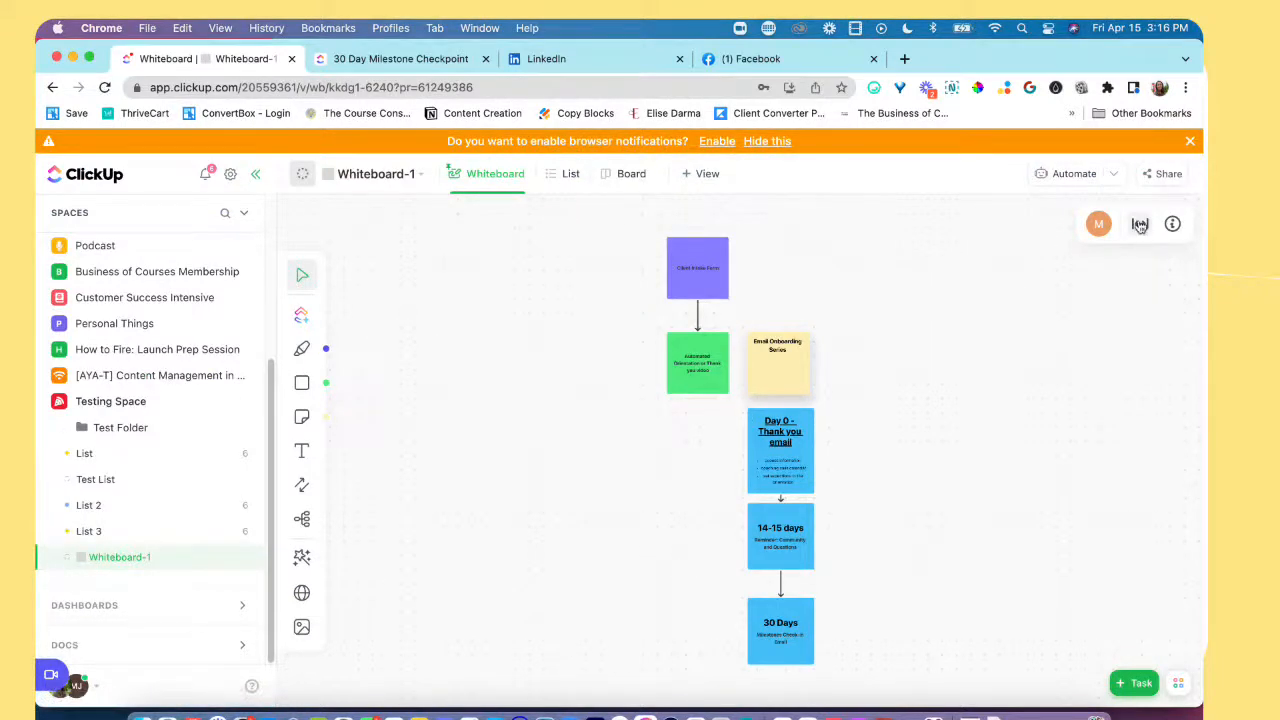
Step: Fit Whiteboard-1 to the screen and examine the Client Intake Form and automated orientation or thank-you video cards
scroll(1021, 388, down, 2)
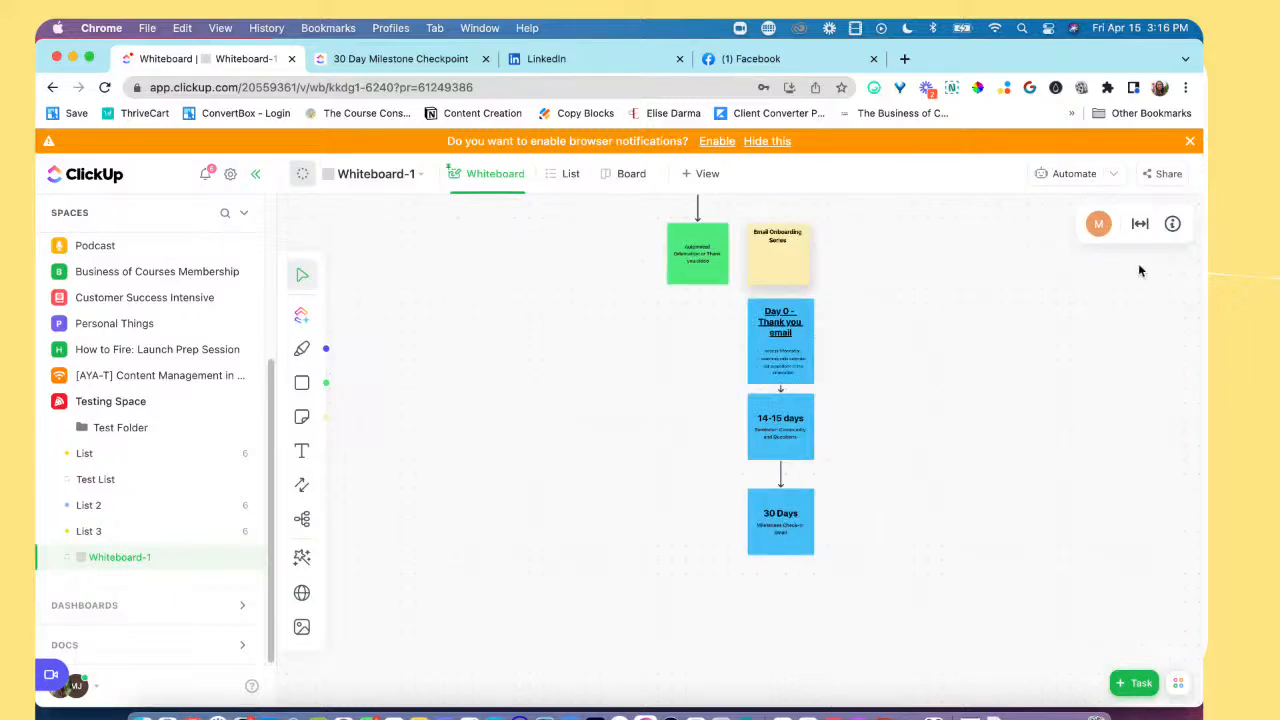
click(1140, 224)
drag(573, 214, 1068, 570)
click(1119, 446)
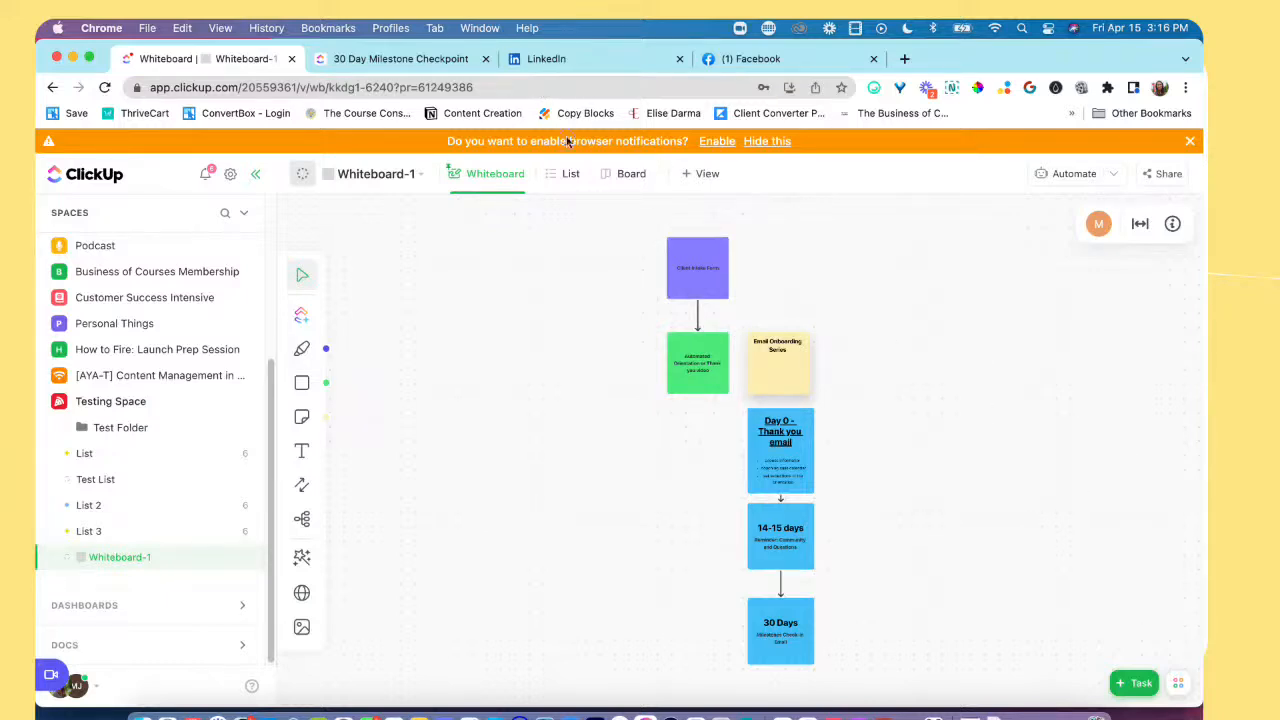
click(686, 272)
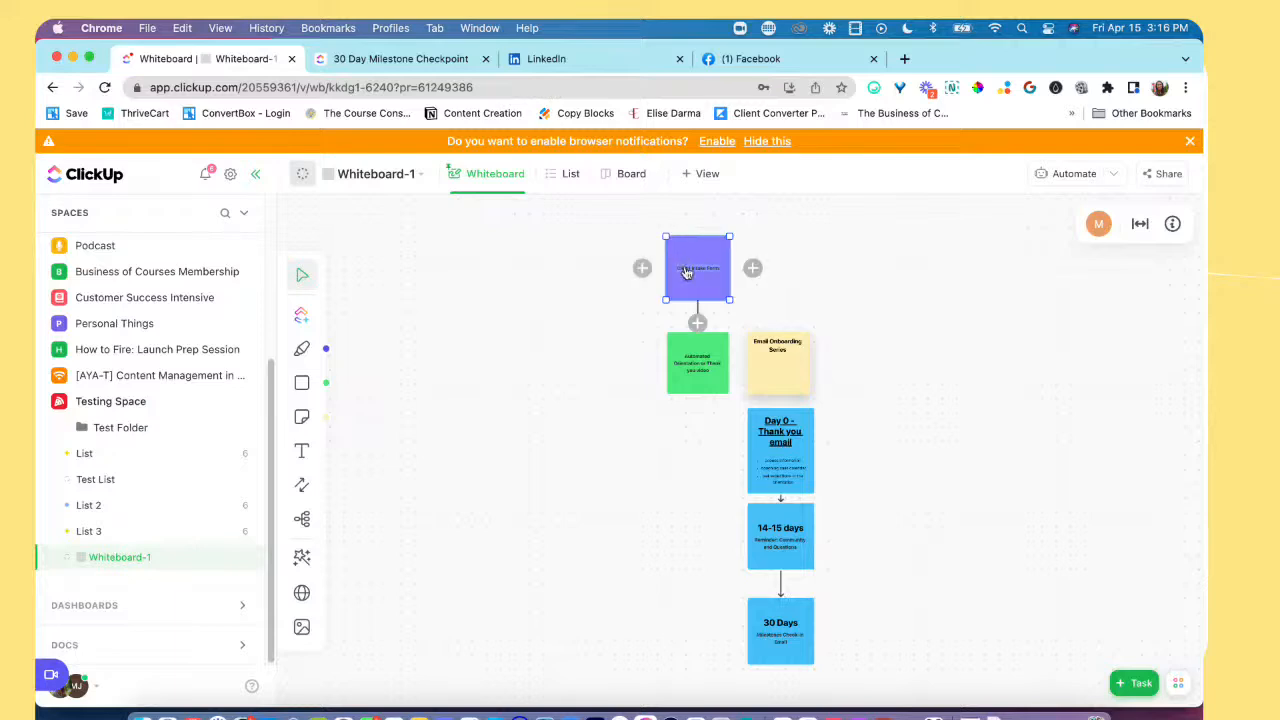
click(895, 292)
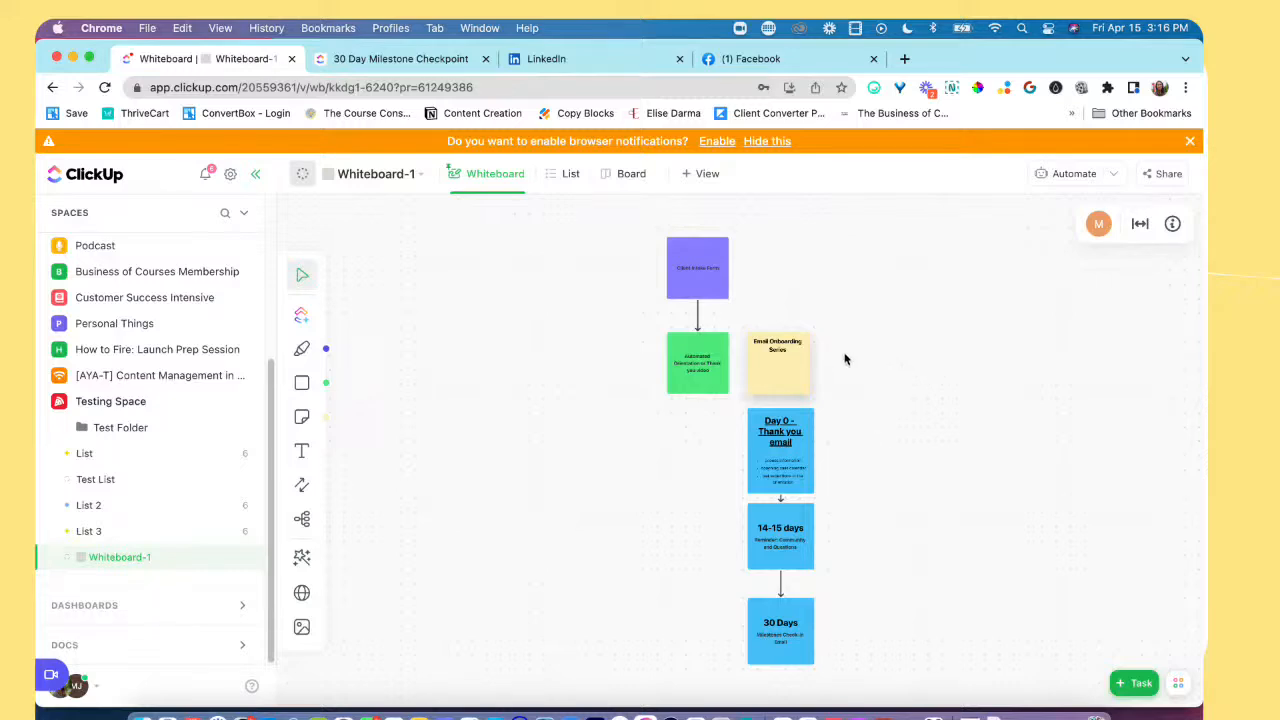
click(920, 393)
click(919, 277)
click(708, 285)
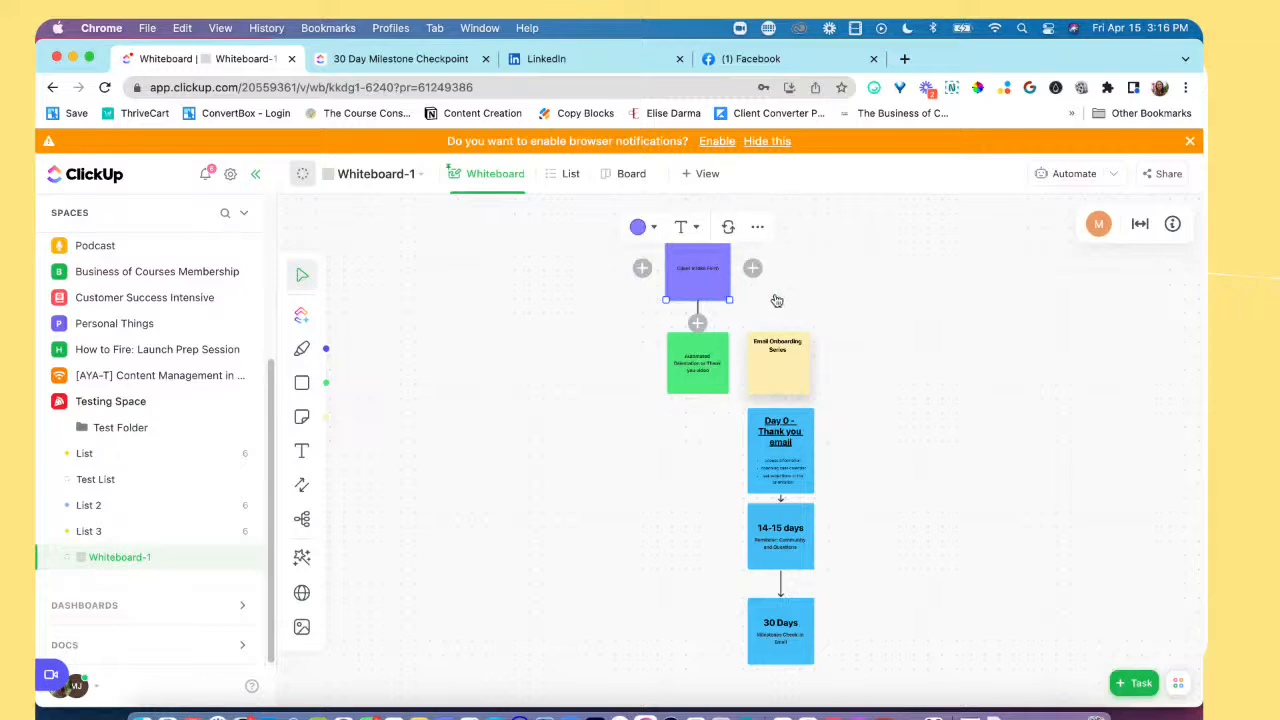
click(702, 367)
click(898, 399)
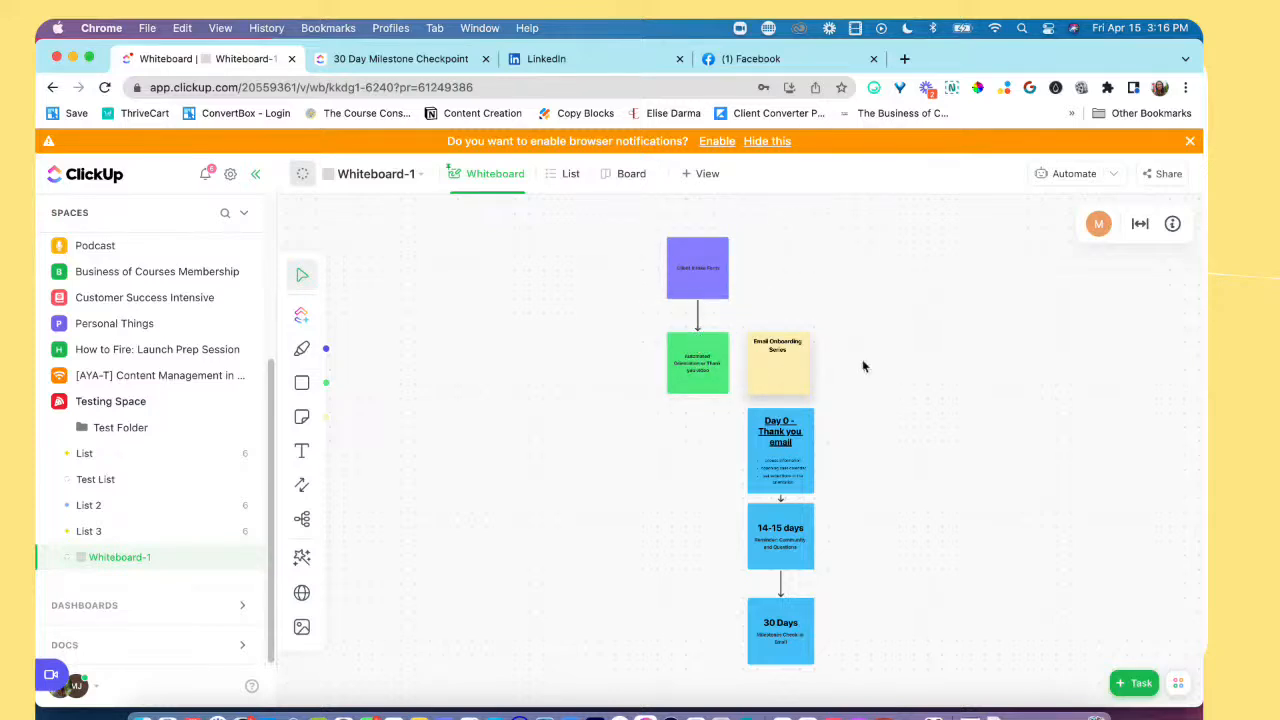
Step: Review the flow from the Client Intake Form through the automated orientation card to the Email Onboarding Series note
scroll(795, 334, down, 3)
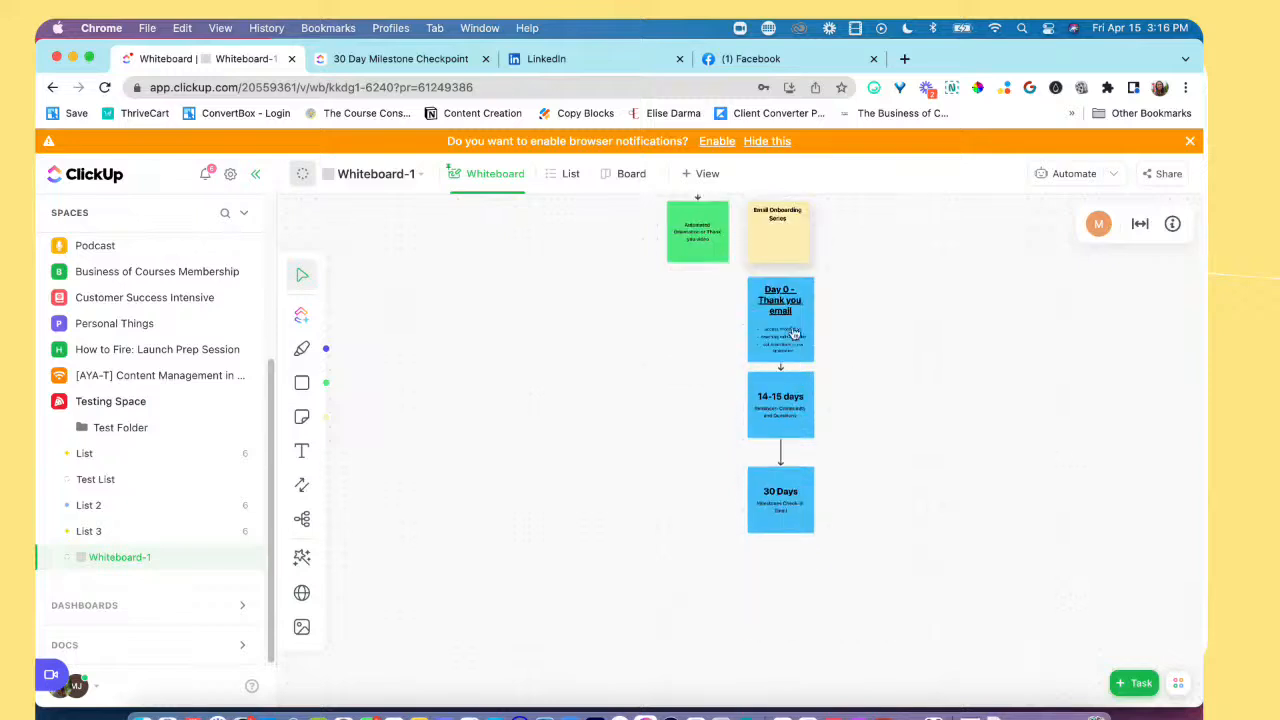
scroll(786, 318, up, 1)
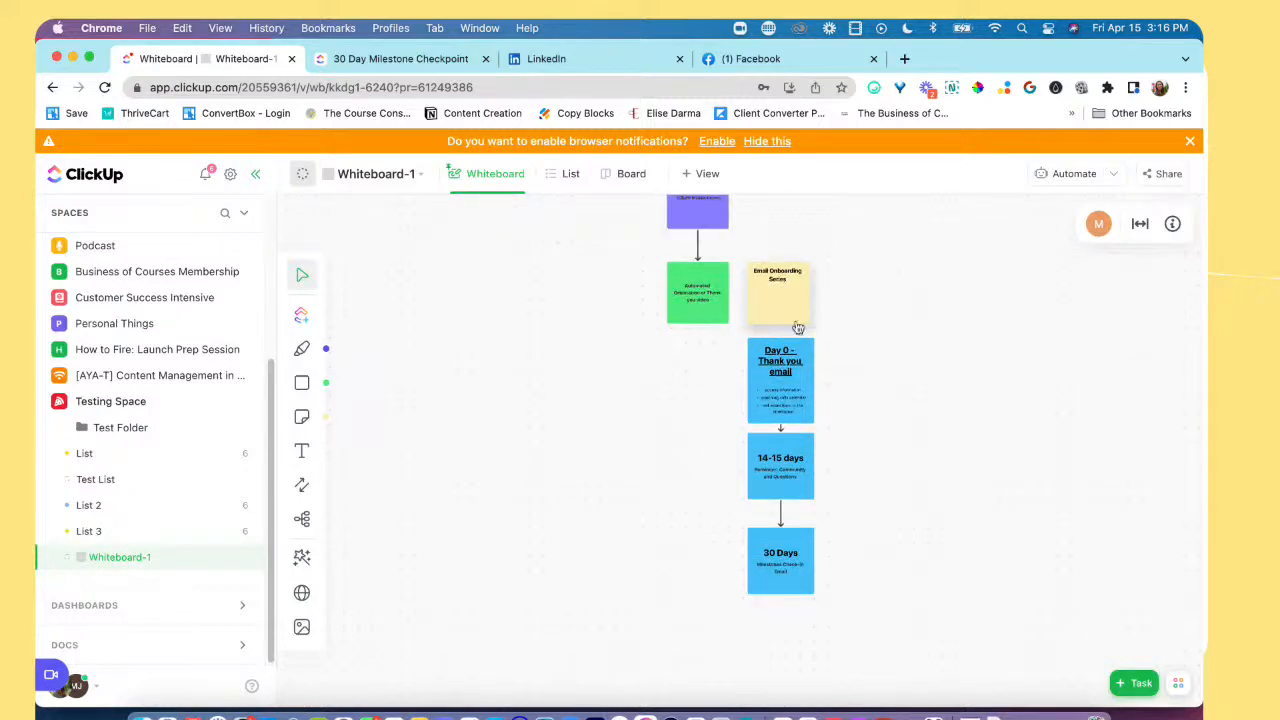
scroll(792, 325, down, 2)
scroll(780, 319, up, 4)
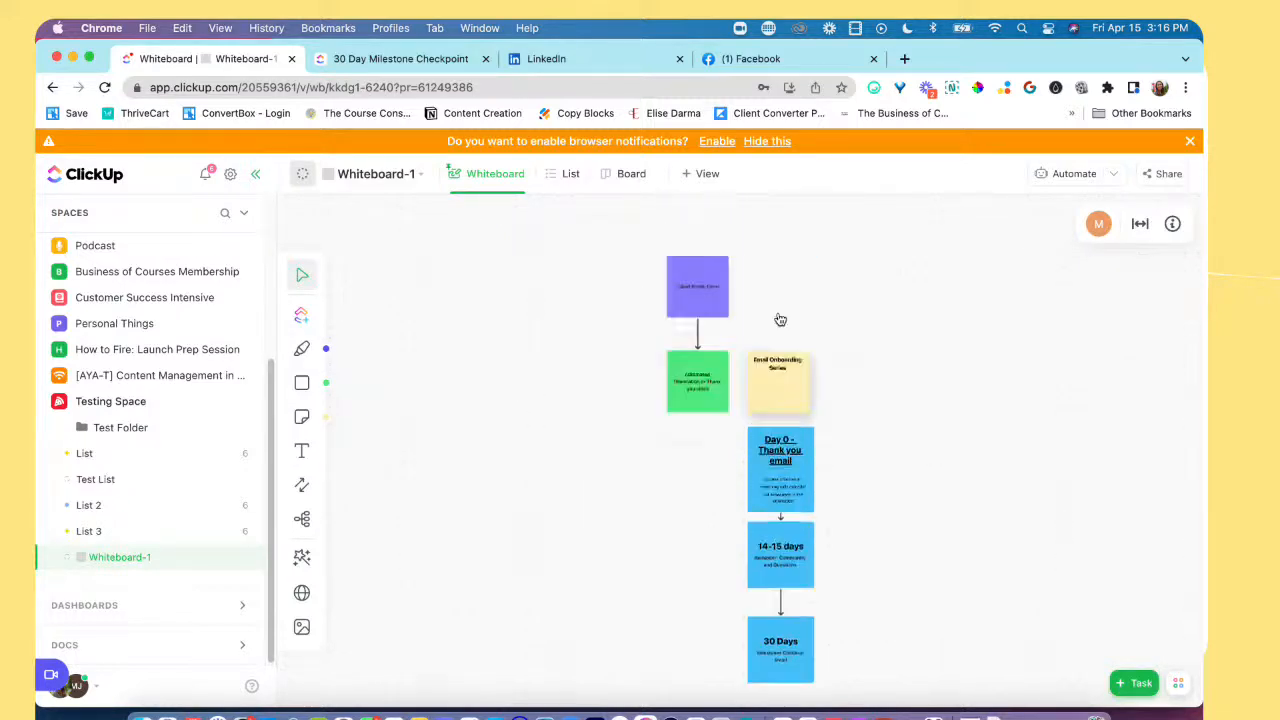
scroll(780, 319, down, 3)
scroll(780, 320, up, 3)
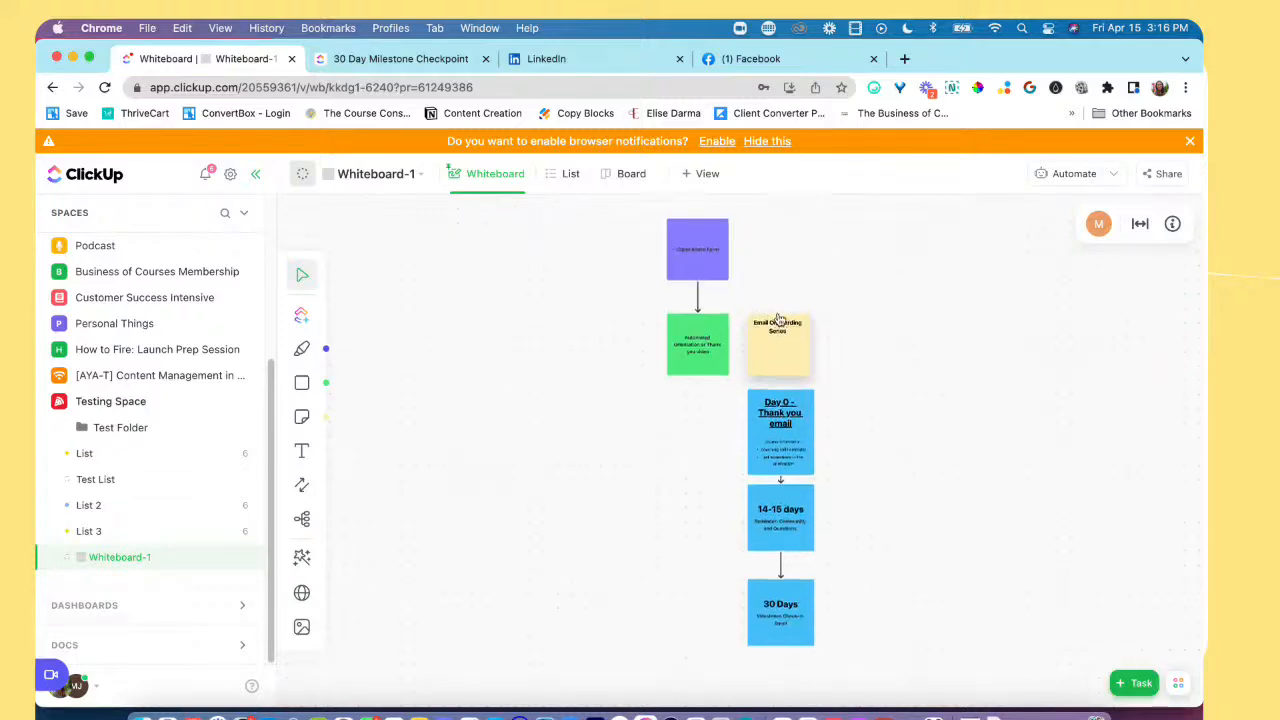
click(713, 272)
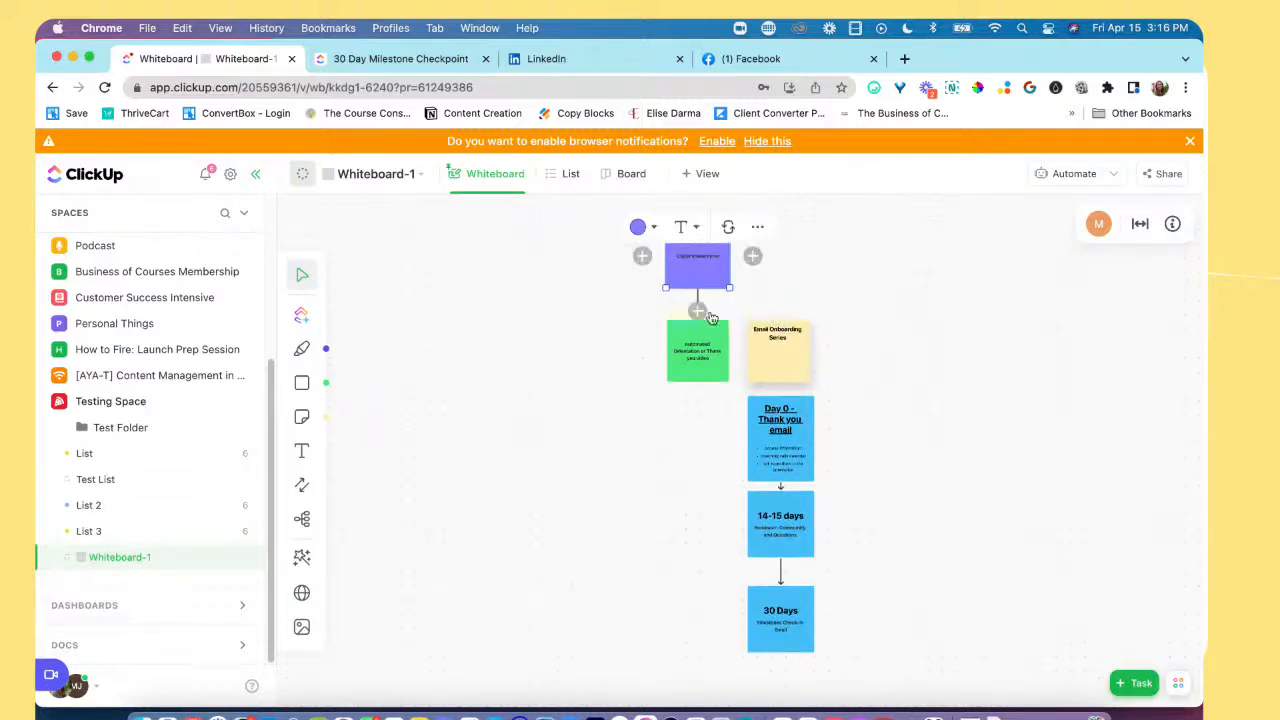
click(713, 370)
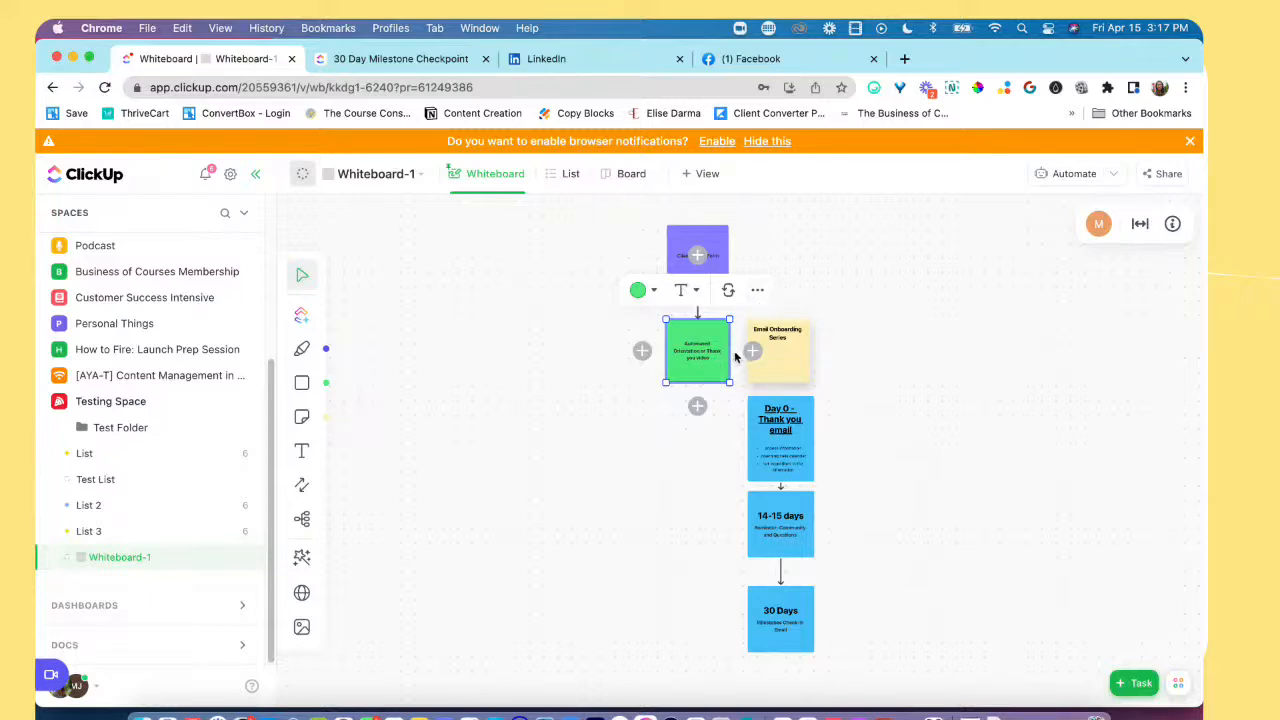
click(892, 366)
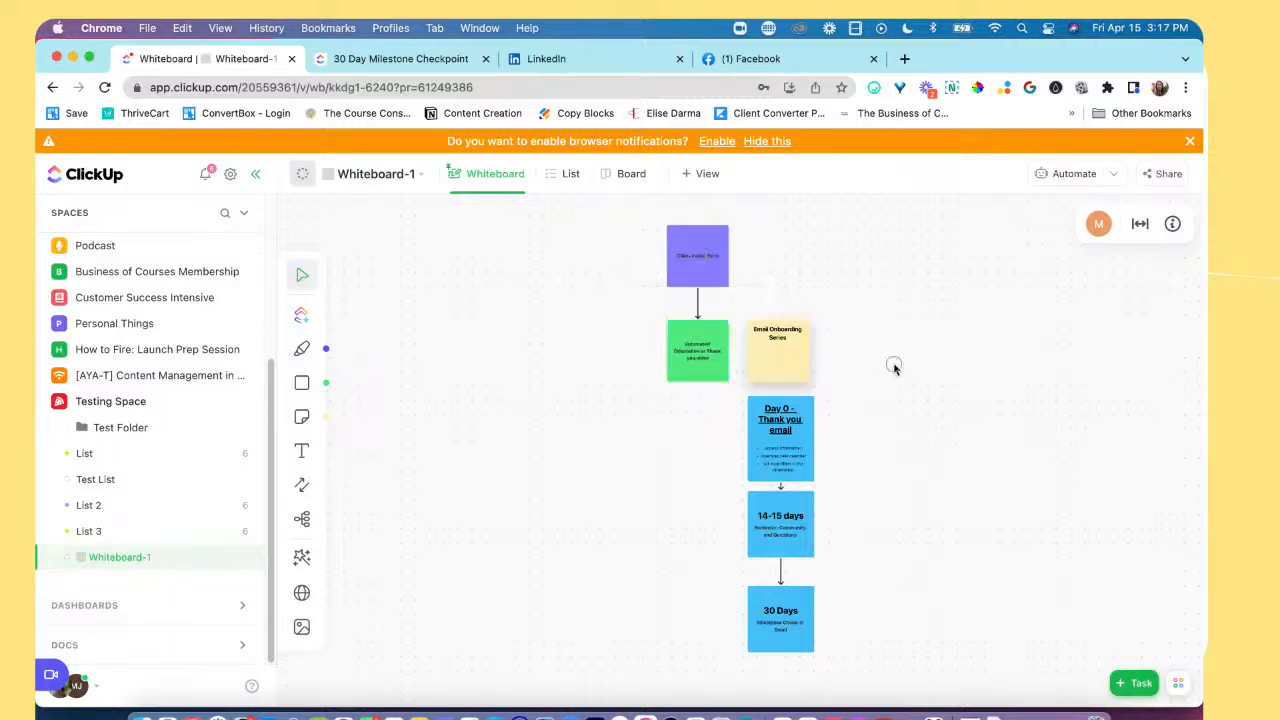
scroll(824, 384, down, 2)
click(781, 307)
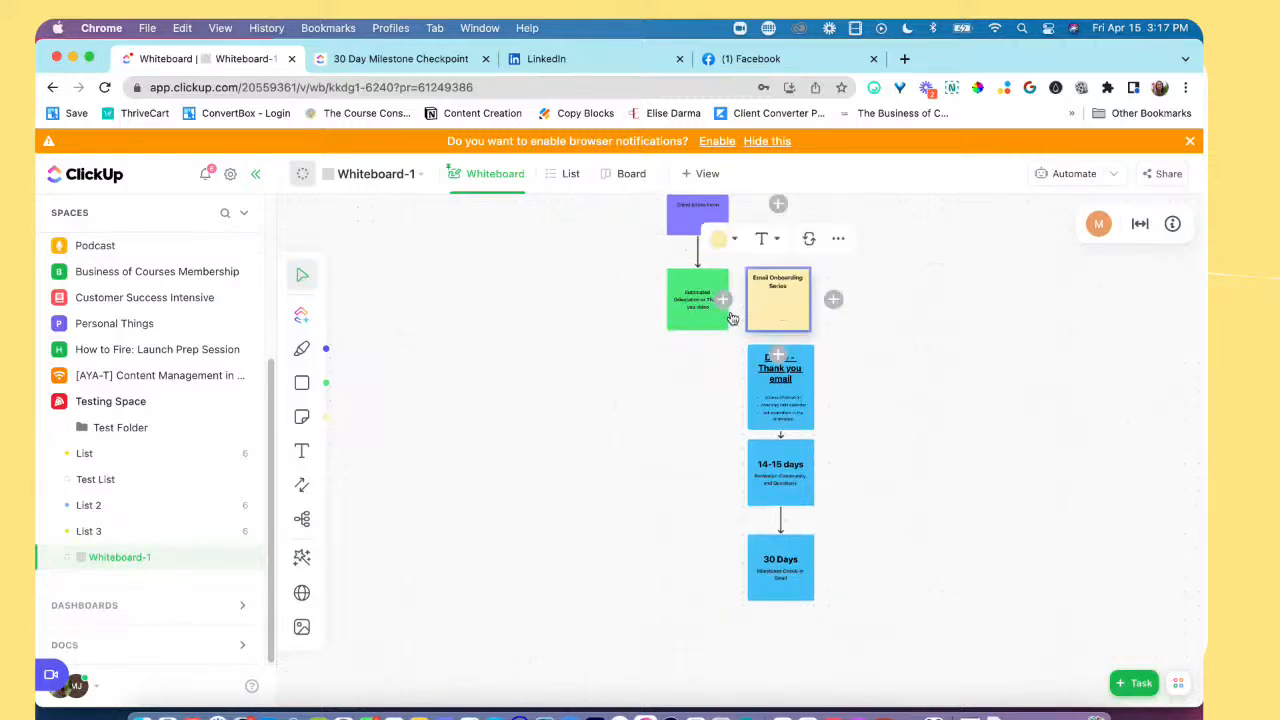
click(725, 352)
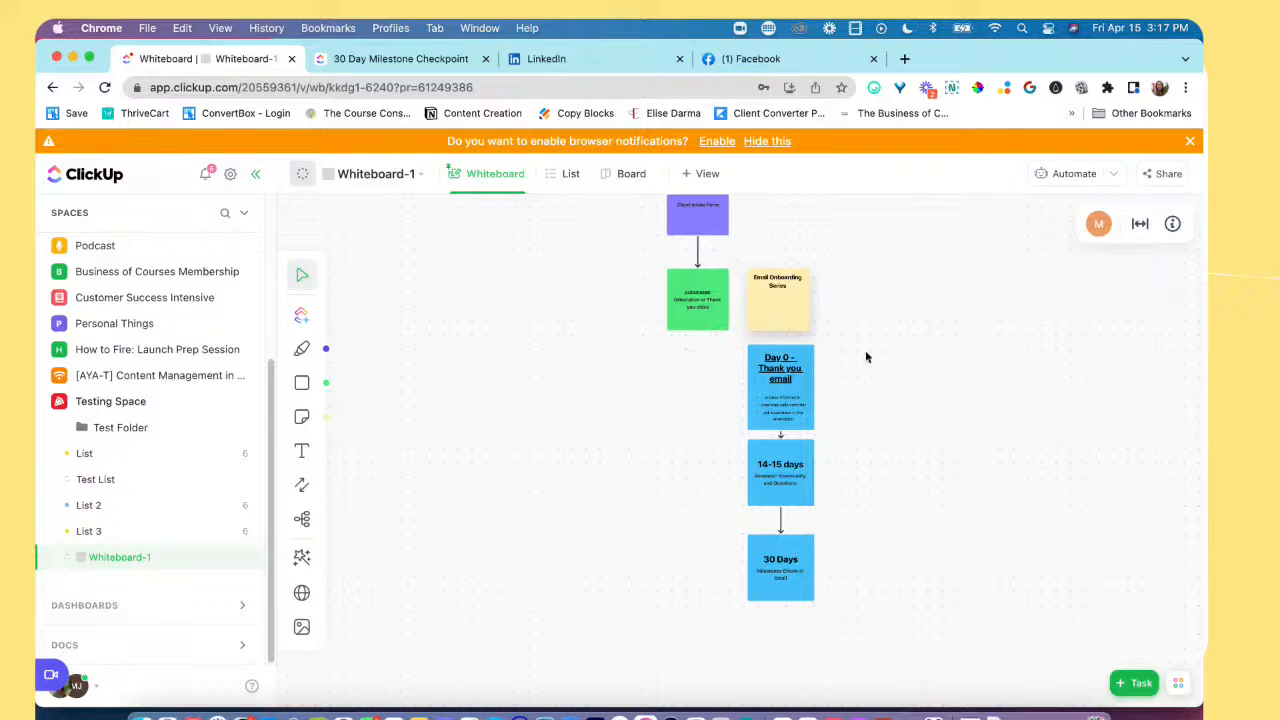
Step: Examine the Day 0 thank-you email, 14-15 days and 30 Days cards of the email onboarding series
scroll(867, 360, down, 3)
scroll(805, 345, down, 3)
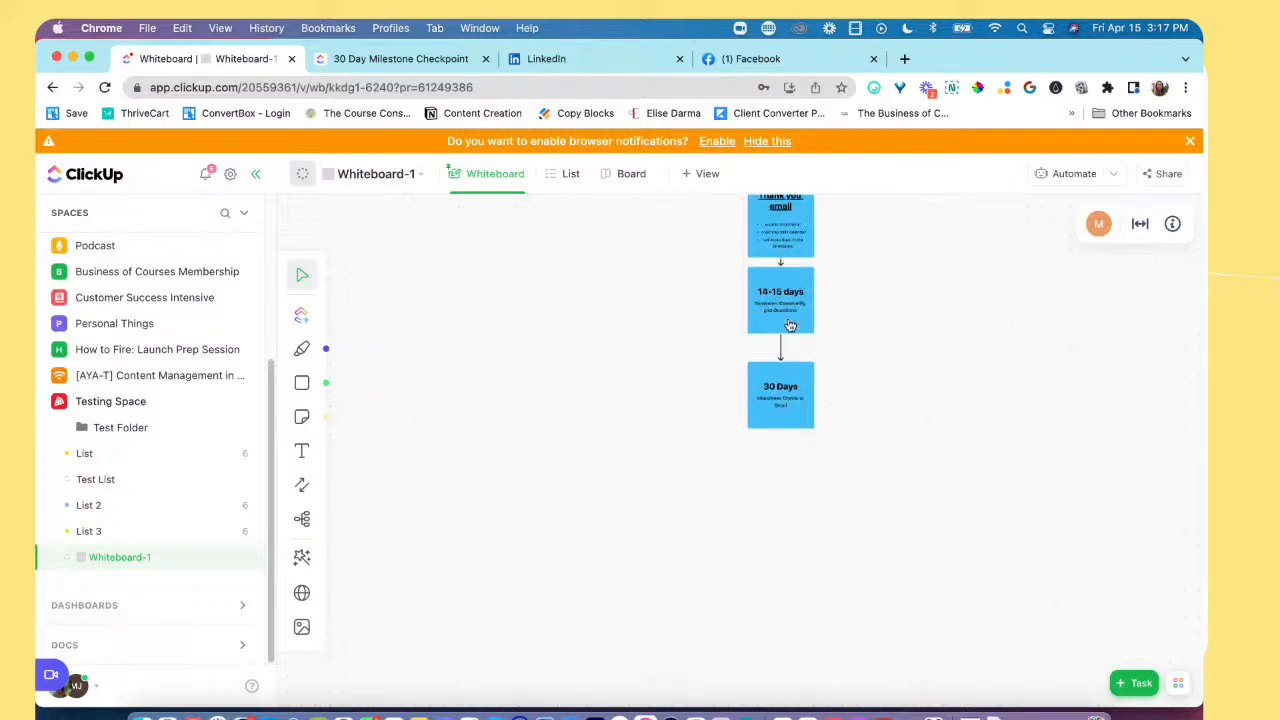
scroll(860, 320, up, 4)
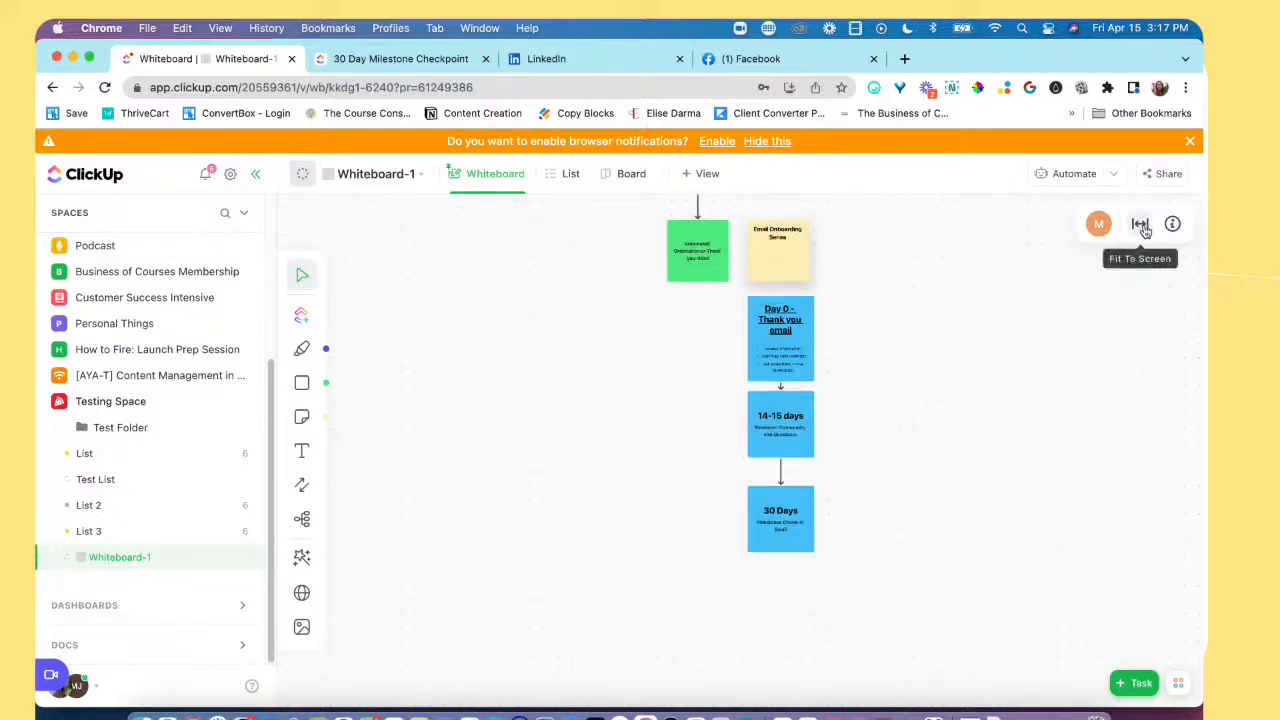
scroll(1137, 223, up, 2)
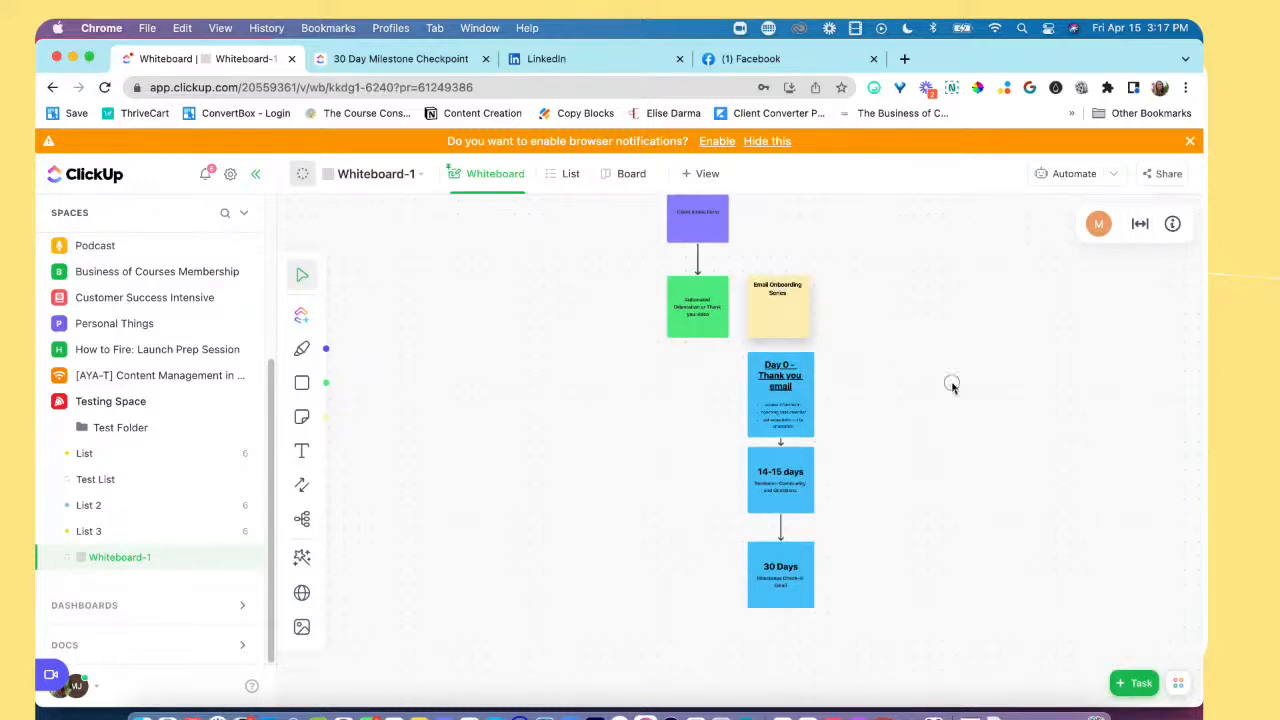
scroll(842, 386, down, 5)
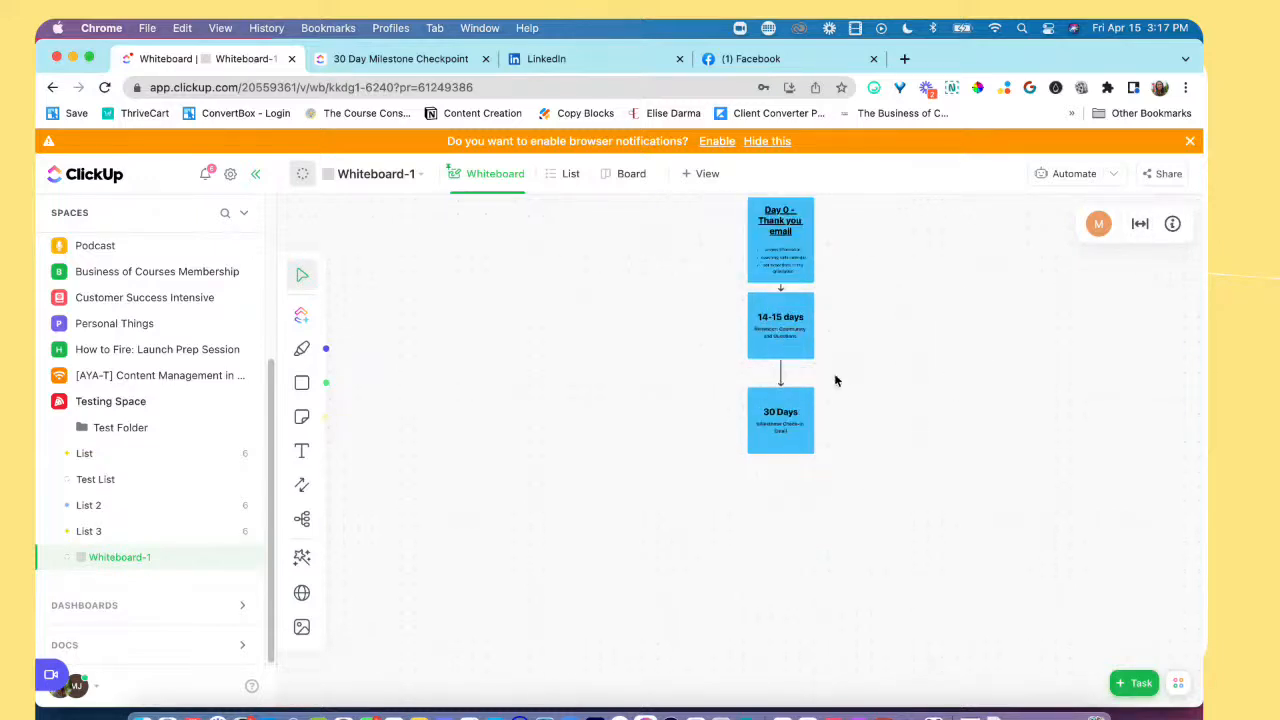
click(786, 228)
click(842, 229)
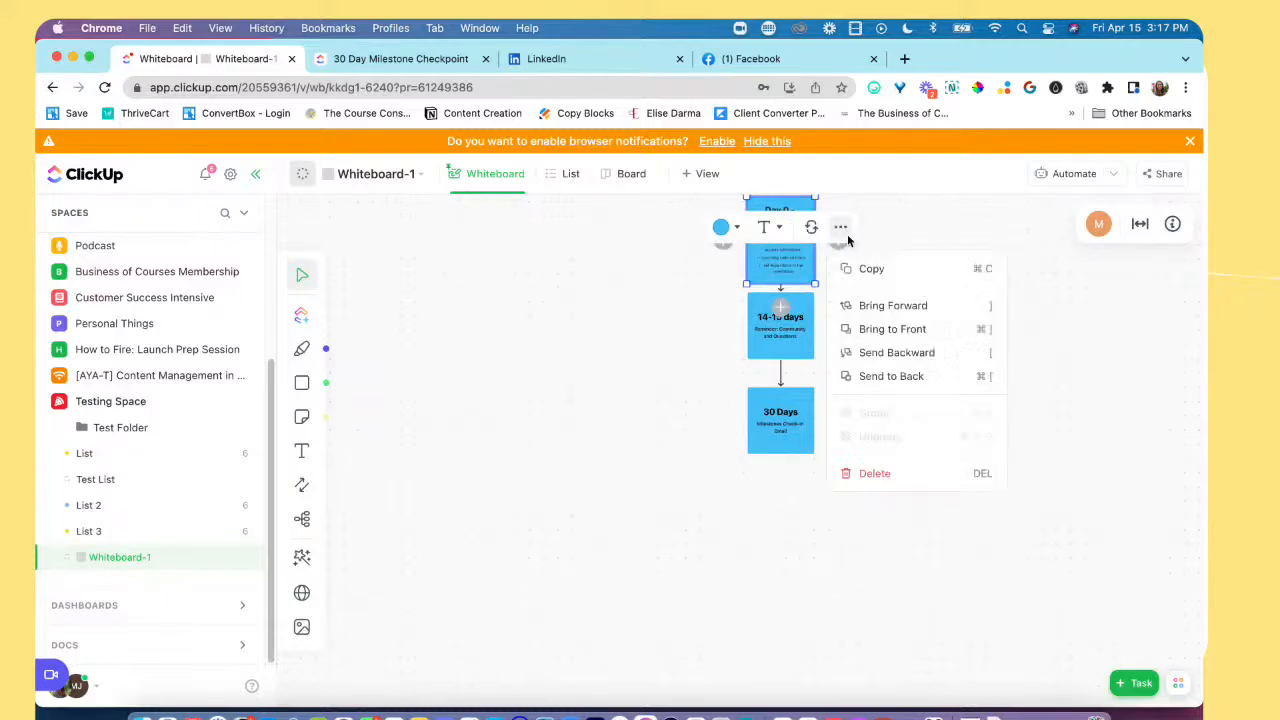
click(971, 247)
click(775, 334)
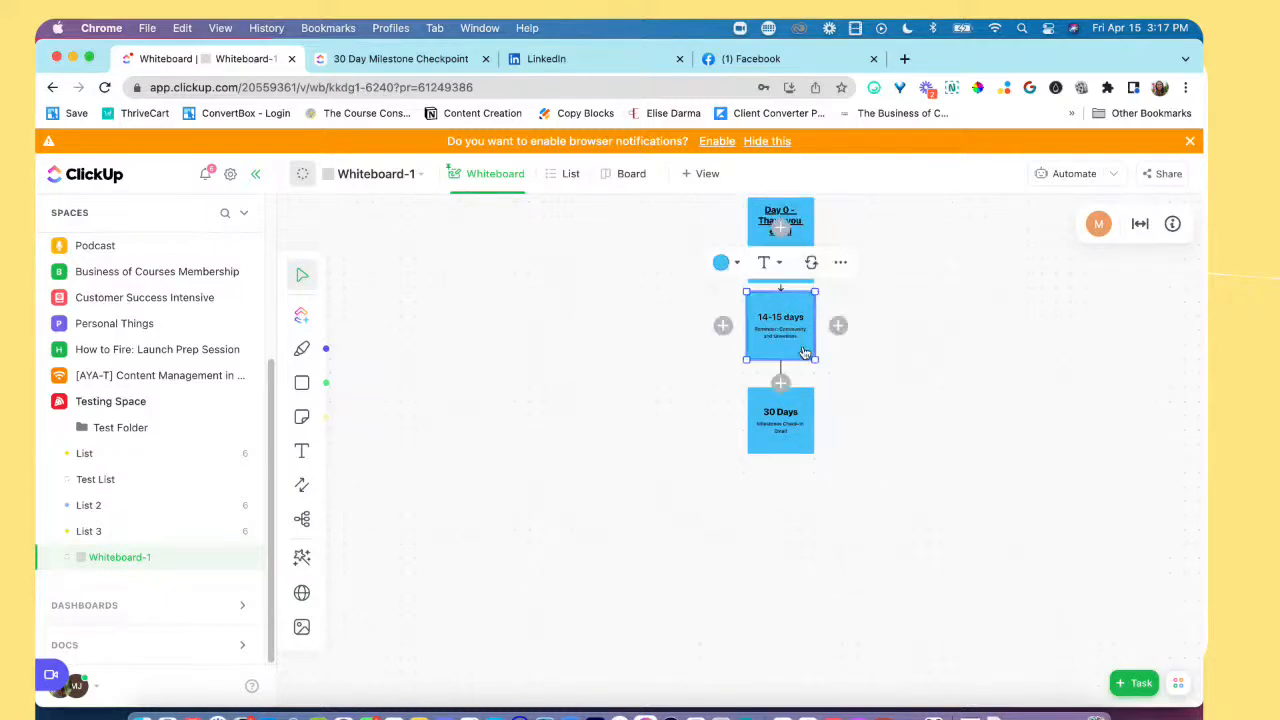
scroll(780, 335, down, 1)
click(801, 368)
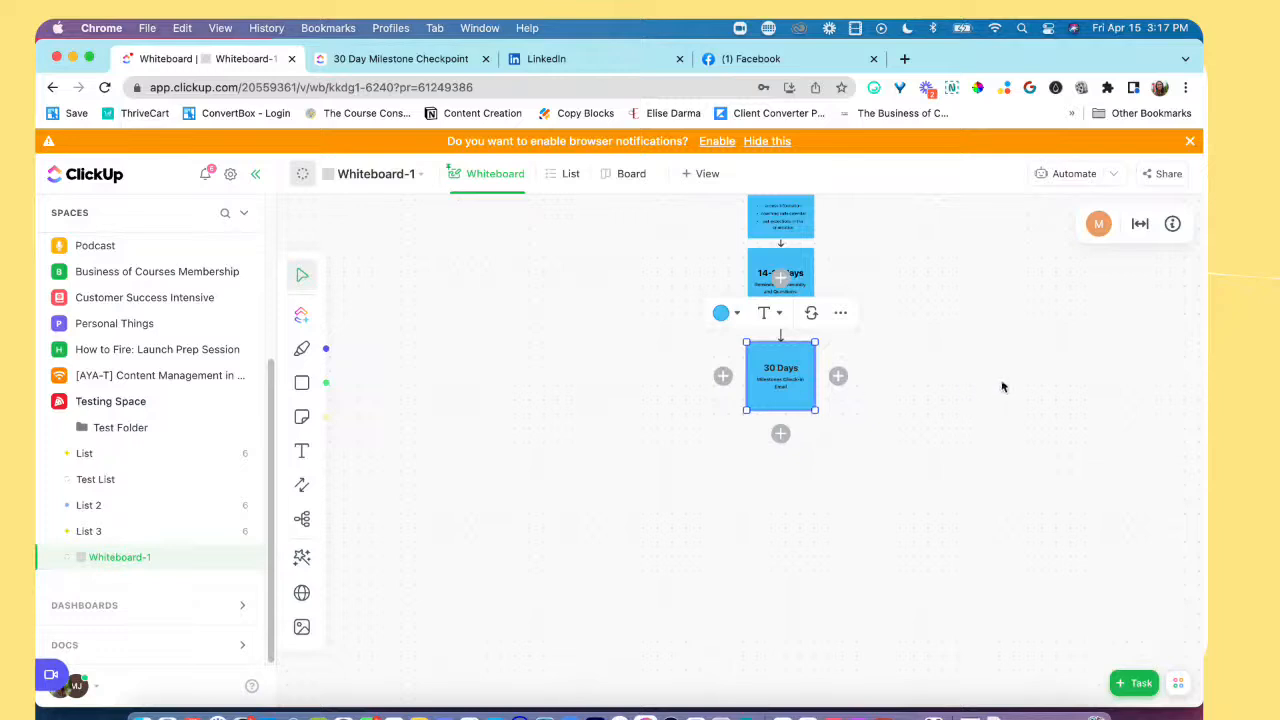
click(1001, 385)
scroll(1002, 386, up, 1)
scroll(1001, 385, up, 5)
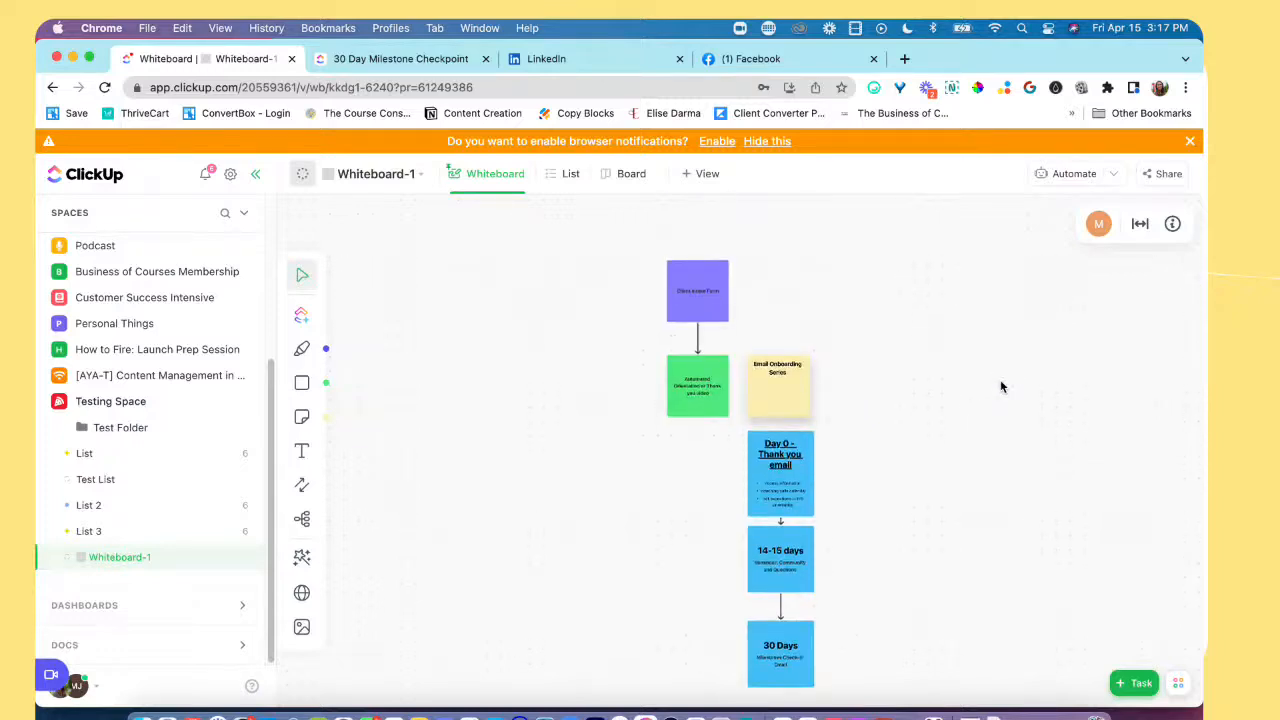
scroll(1001, 385, down, 1)
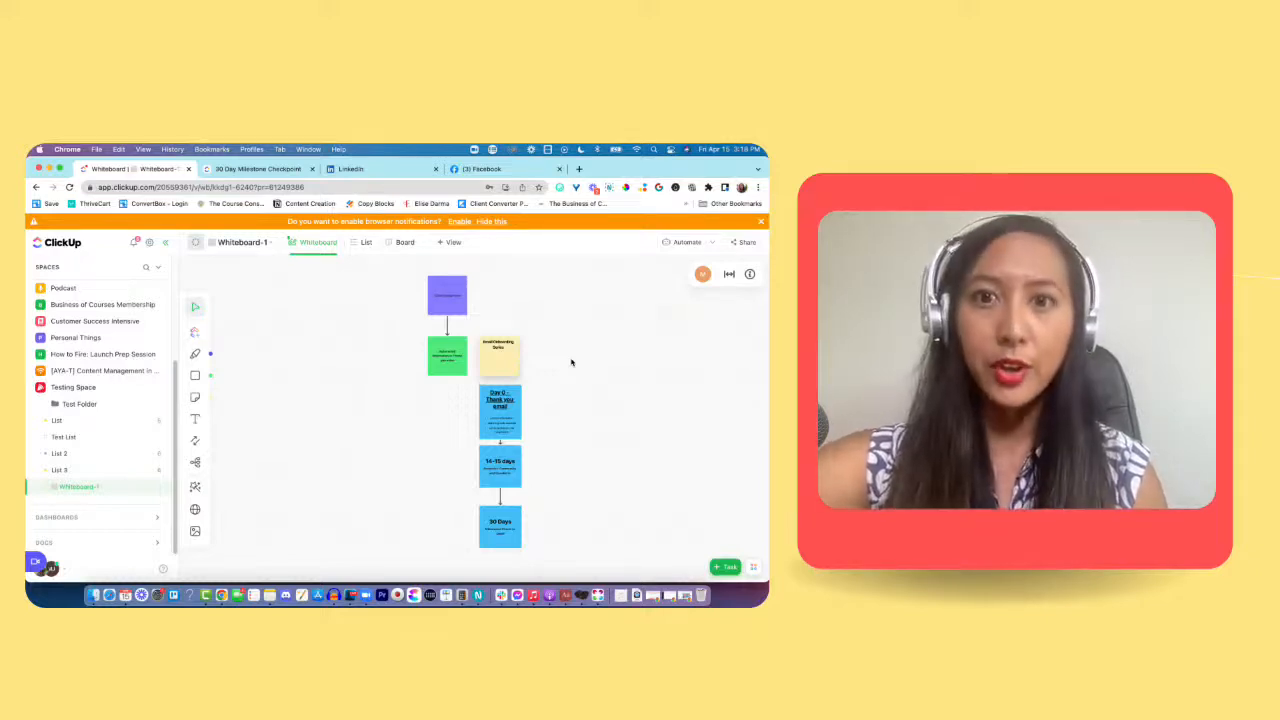
scroll(592, 375, down, 3)
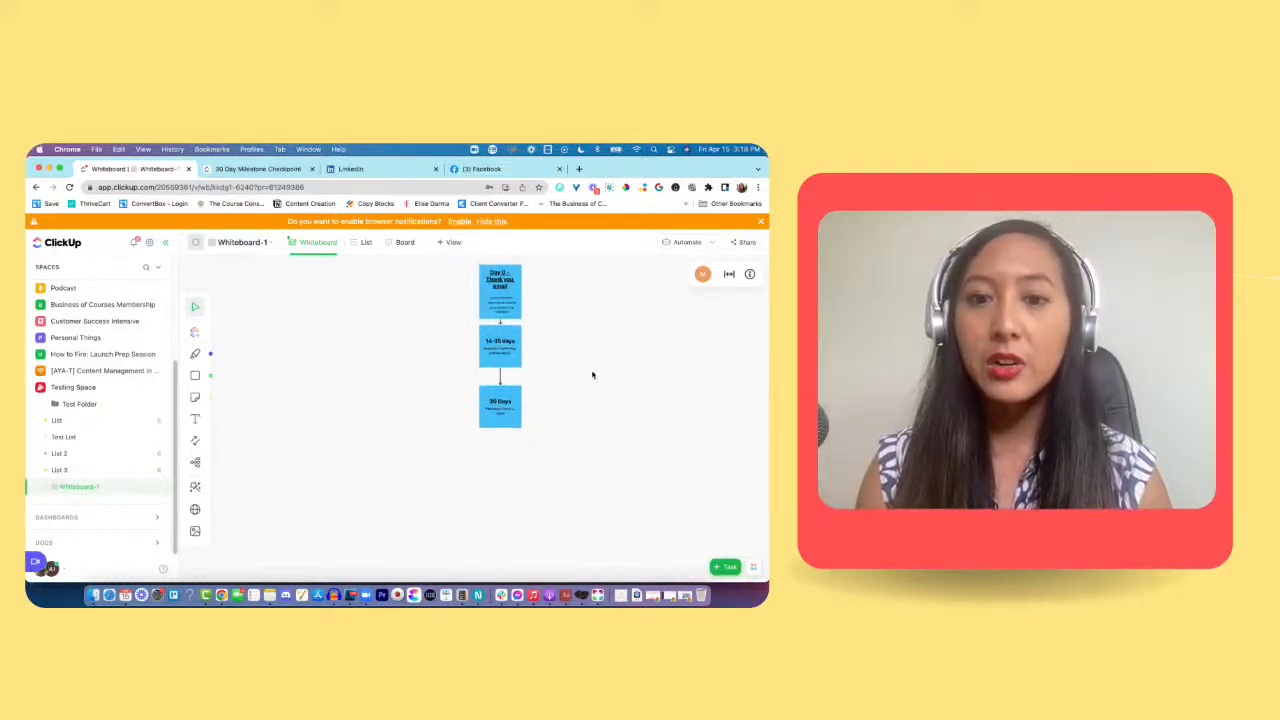
scroll(592, 375, up, 3)
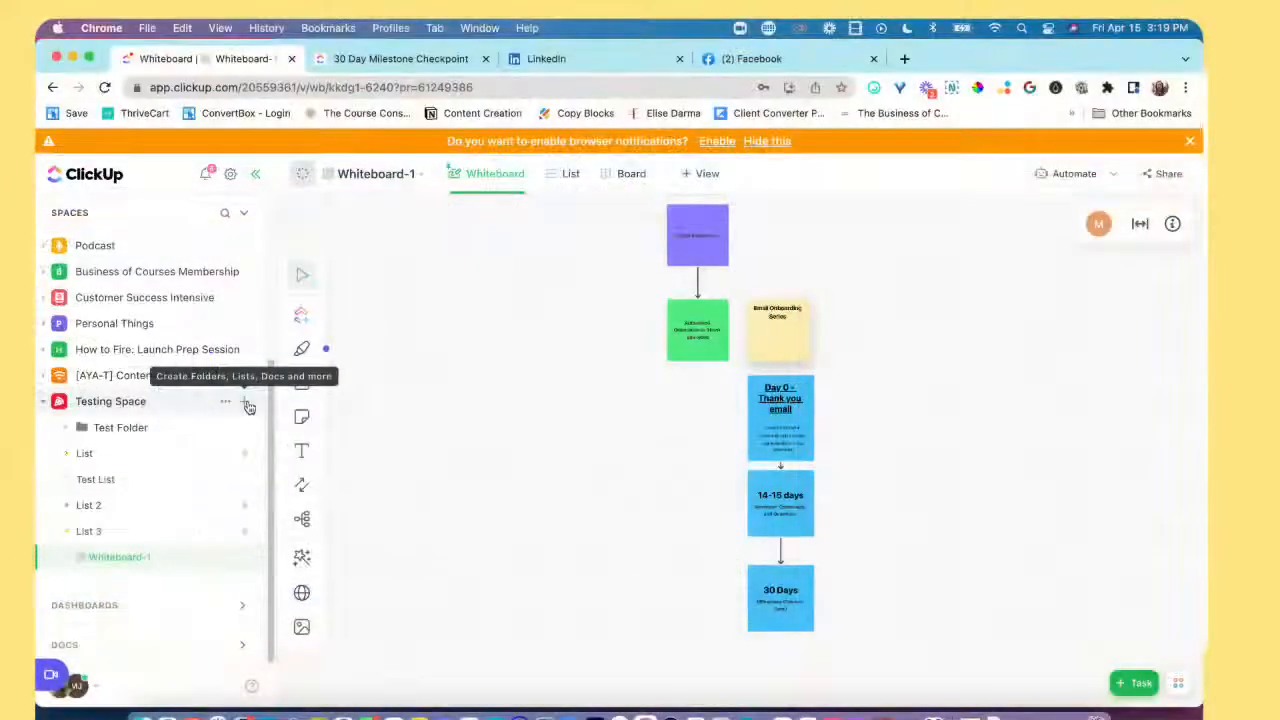
Step: Create a new whiteboard in Testing Space using the Concept Mapping template
click(245, 403)
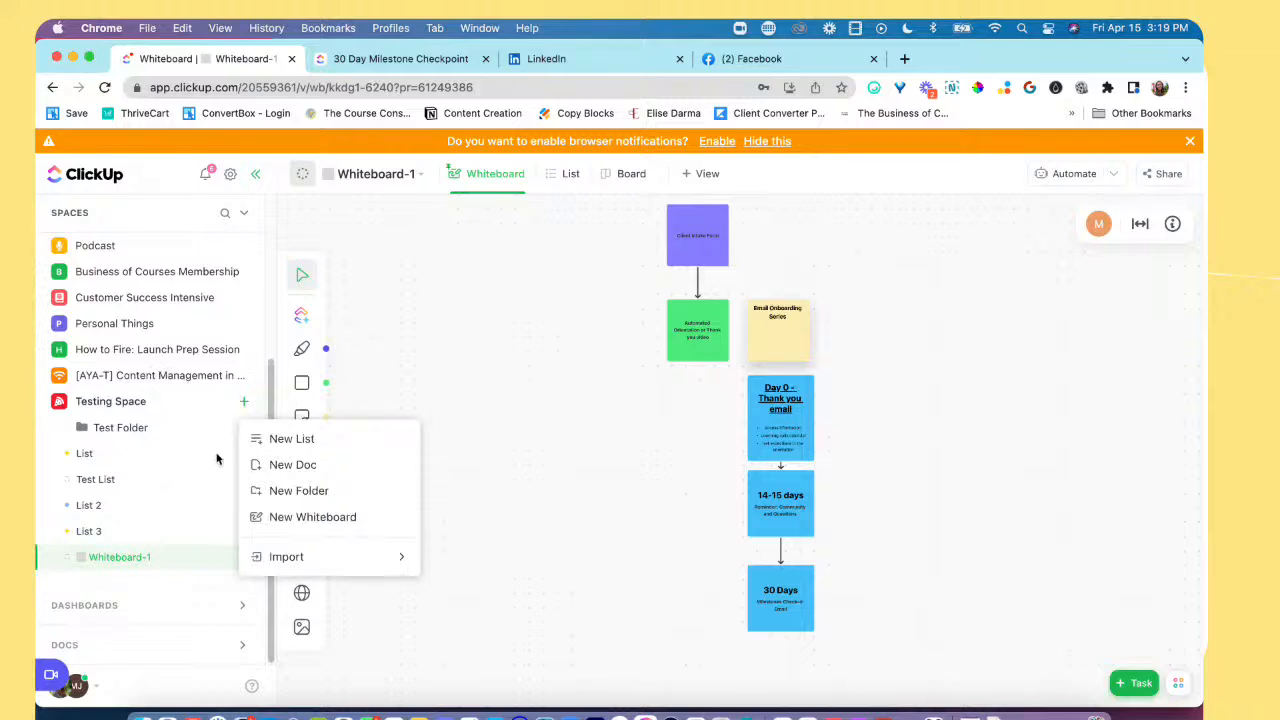
click(300, 526)
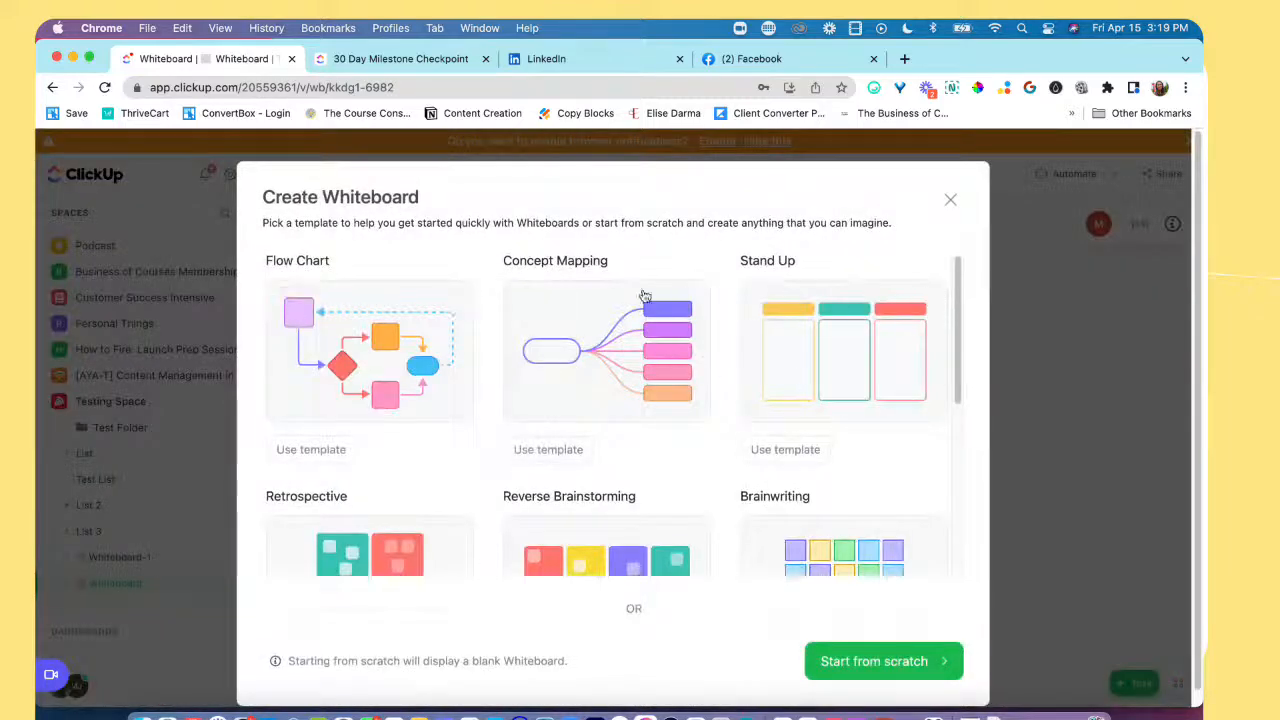
scroll(326, 351, down, 1)
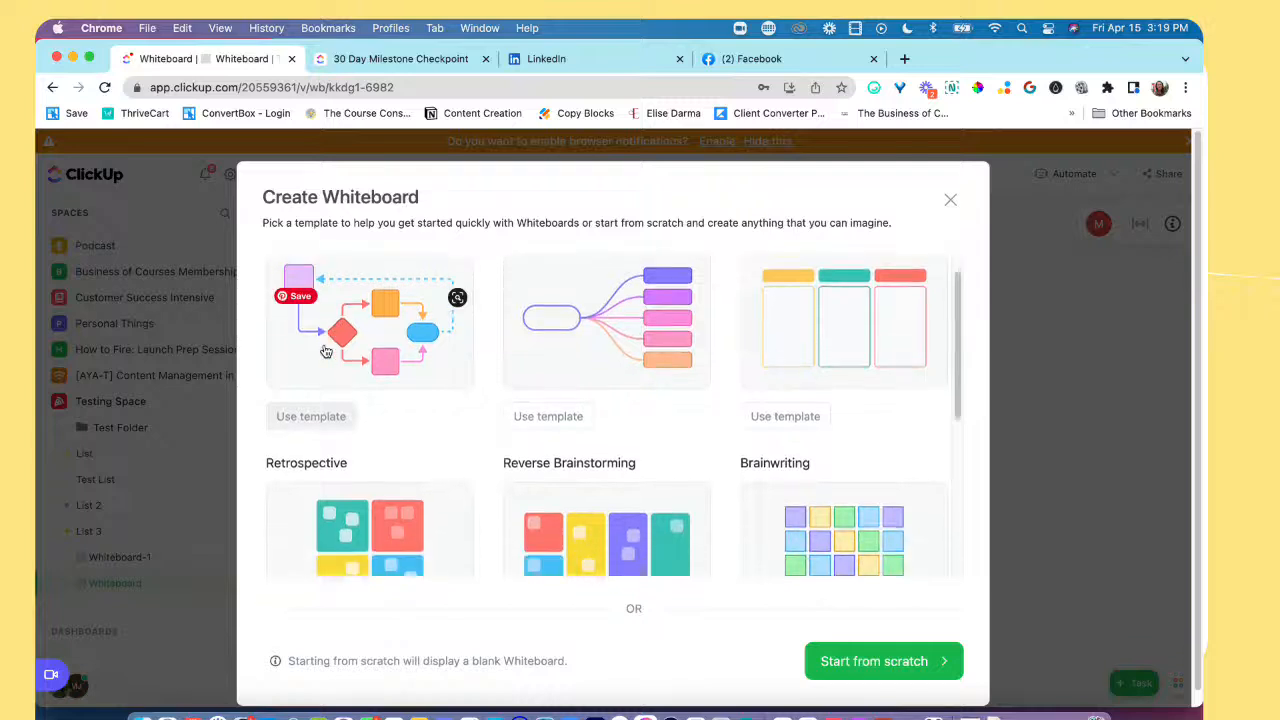
scroll(345, 365, up, 1)
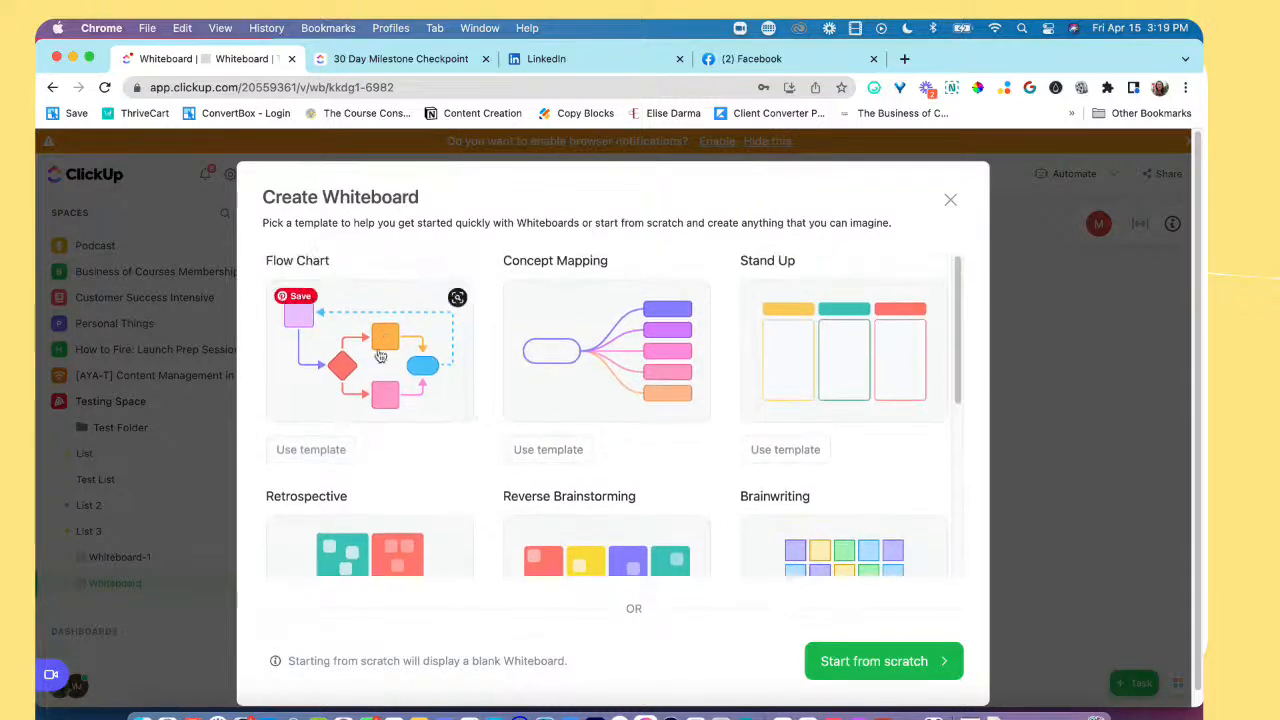
scroll(592, 413, down, 4)
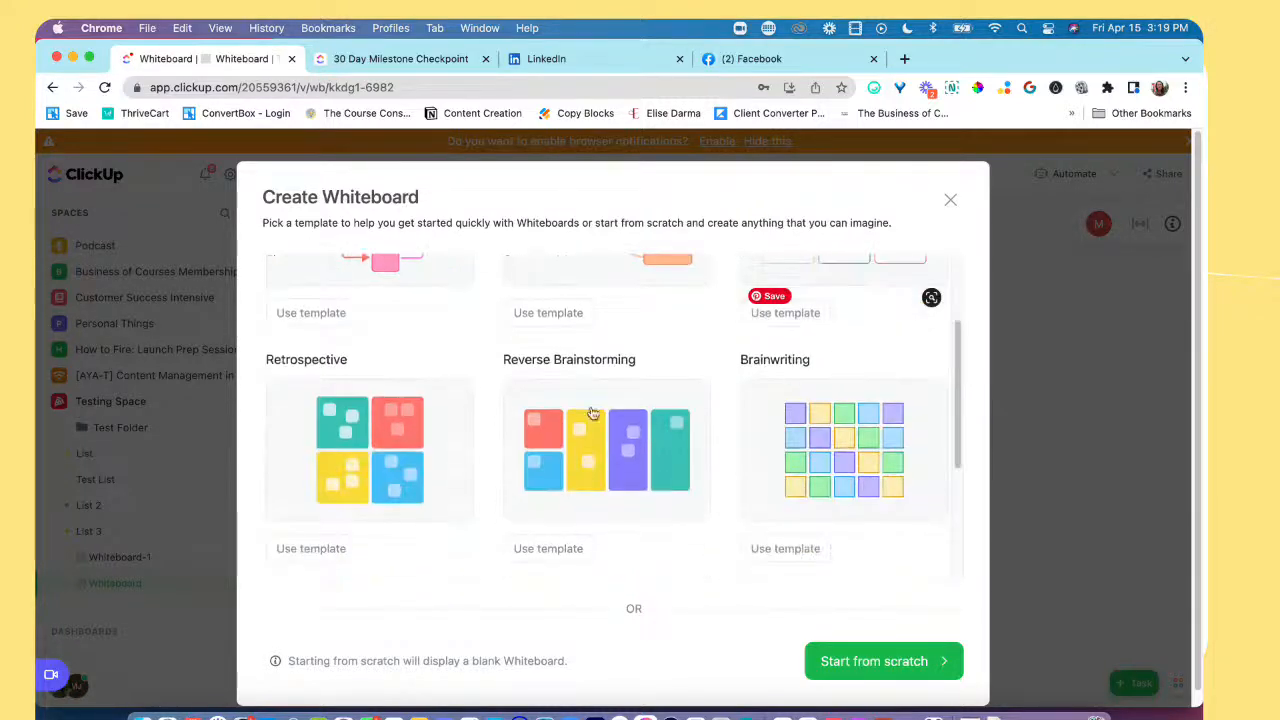
scroll(605, 380, down, 6)
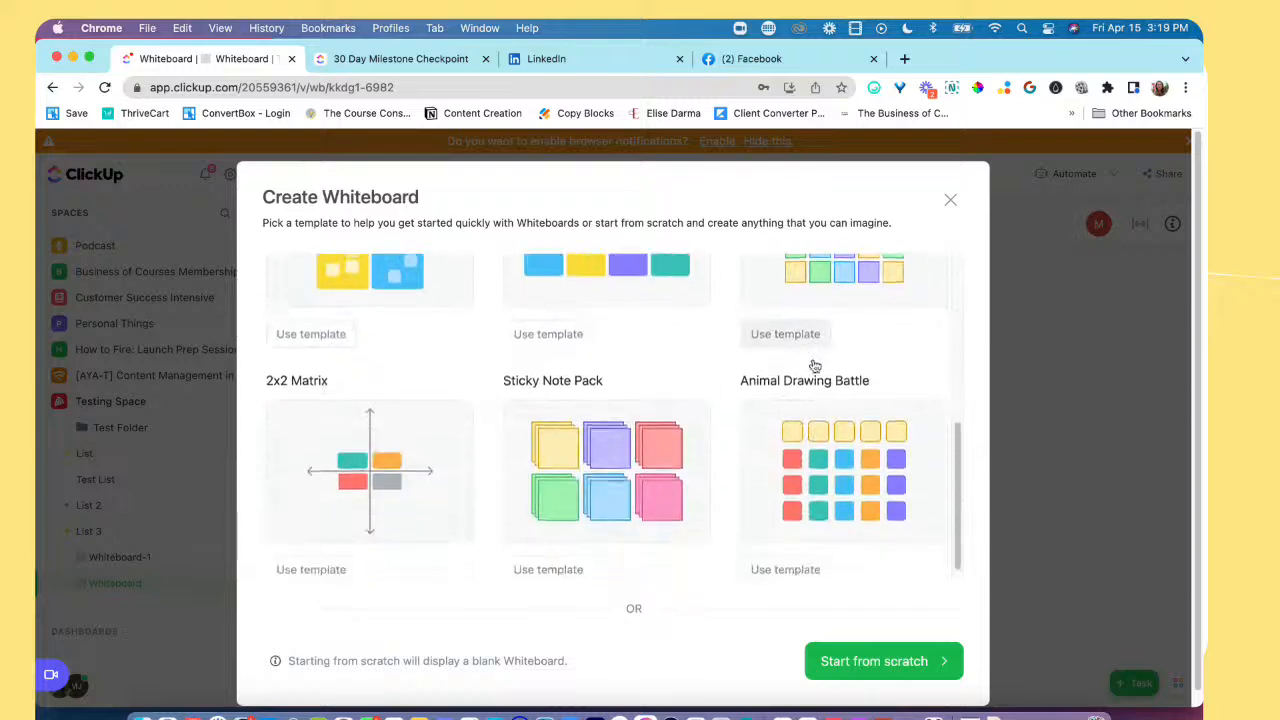
scroll(800, 378, down, 1)
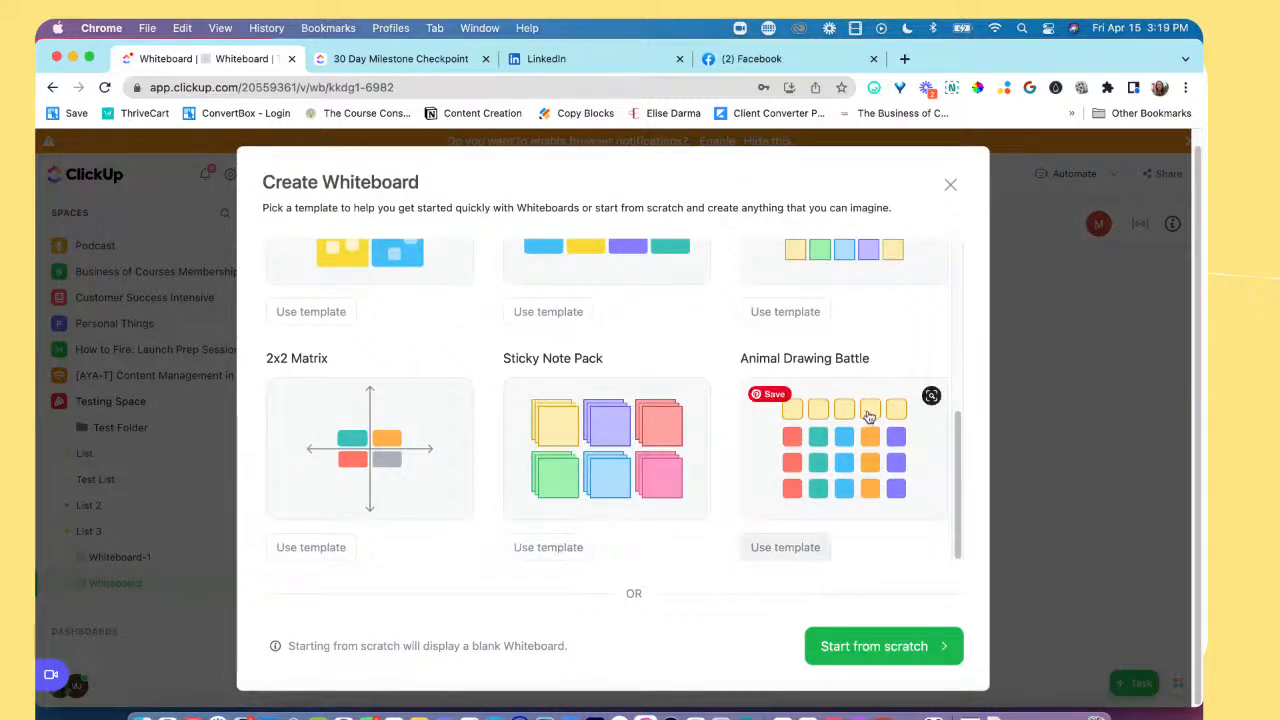
scroll(869, 417, up, 10)
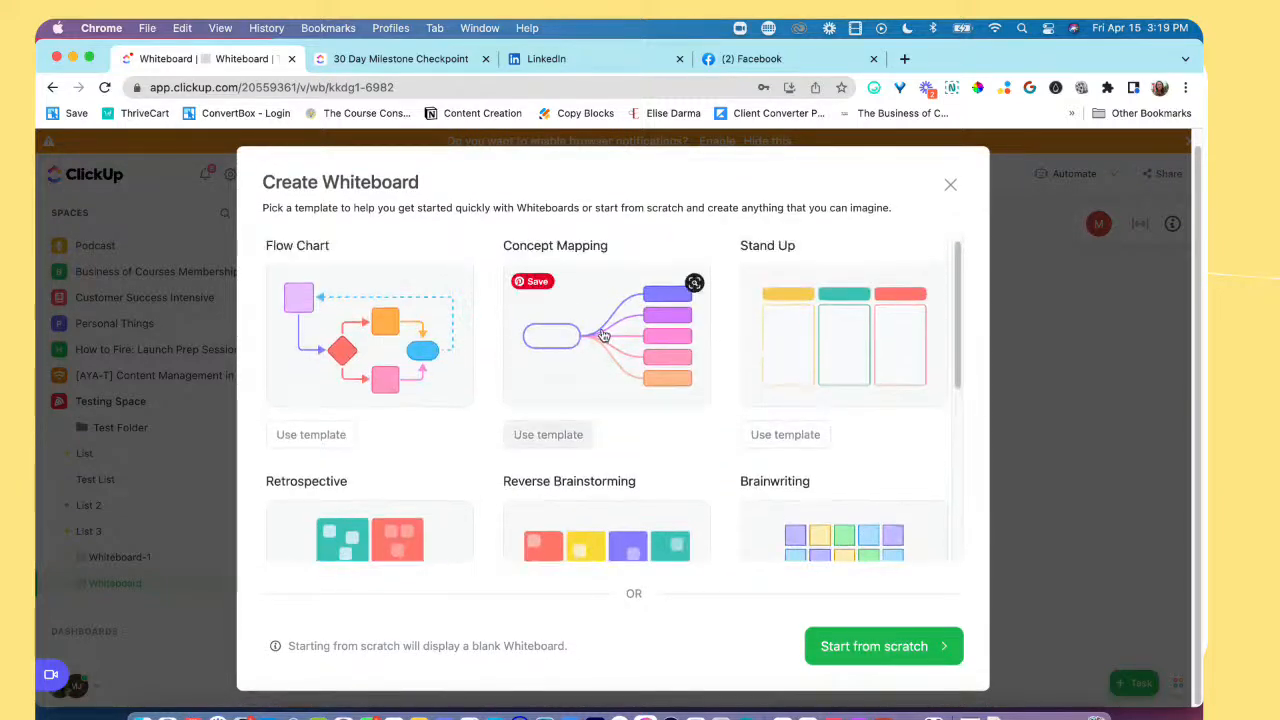
click(560, 432)
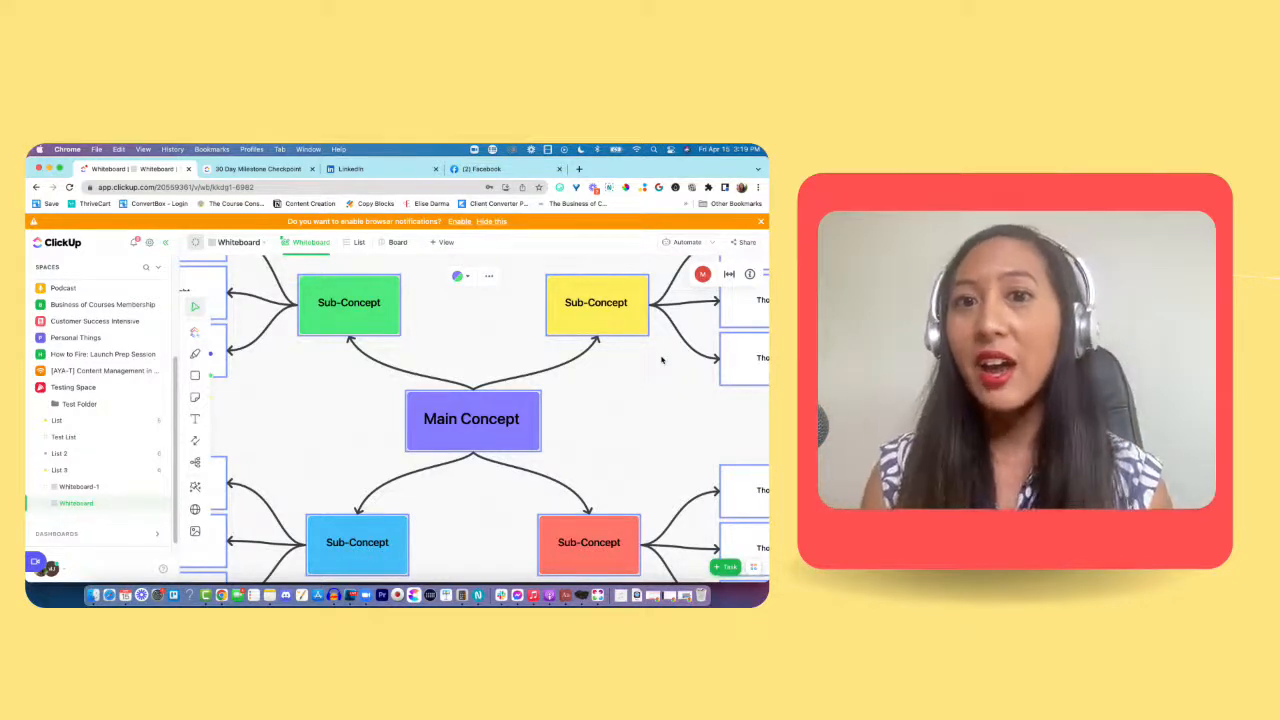
Step: Fit the concept map to the screen and examine the Main Concept, its coloured Sub-Concept shapes and their Thought branches
click(729, 275)
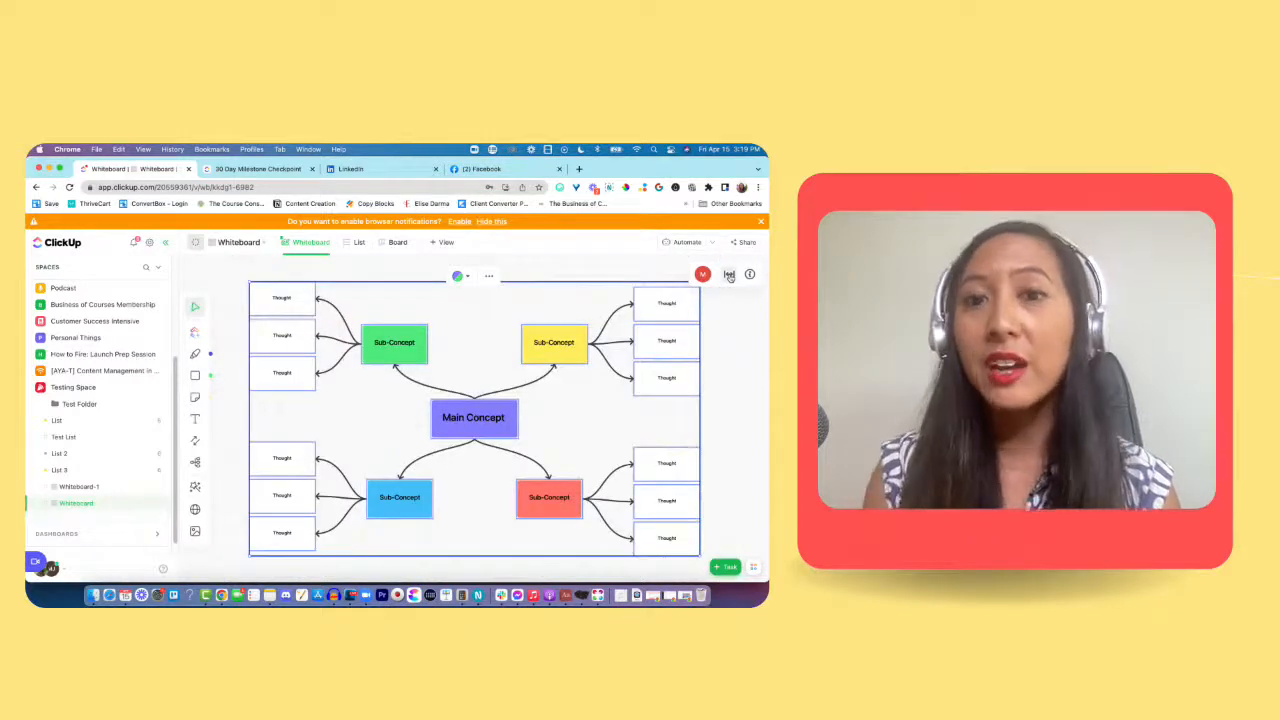
click(727, 358)
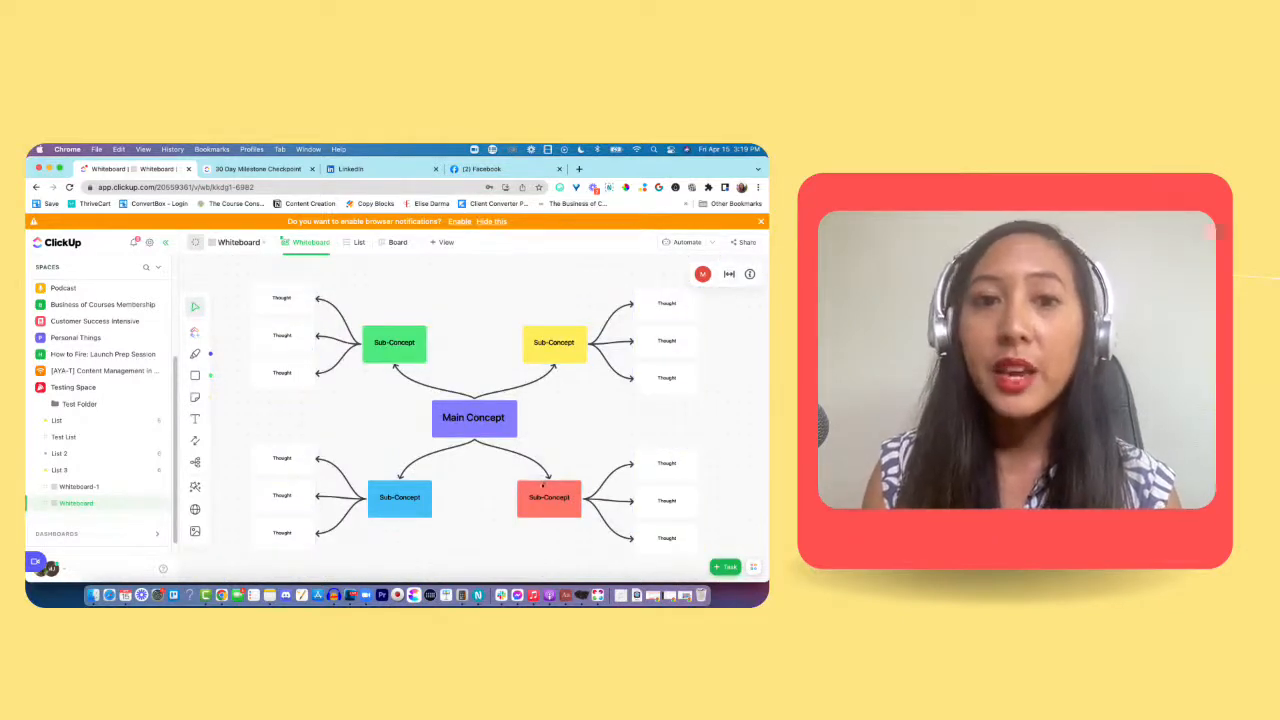
mouse_move(280, 307)
mouse_down()
mouse_move(269, 292)
mouse_move(270, 321)
mouse_move(281, 307)
mouse_up()
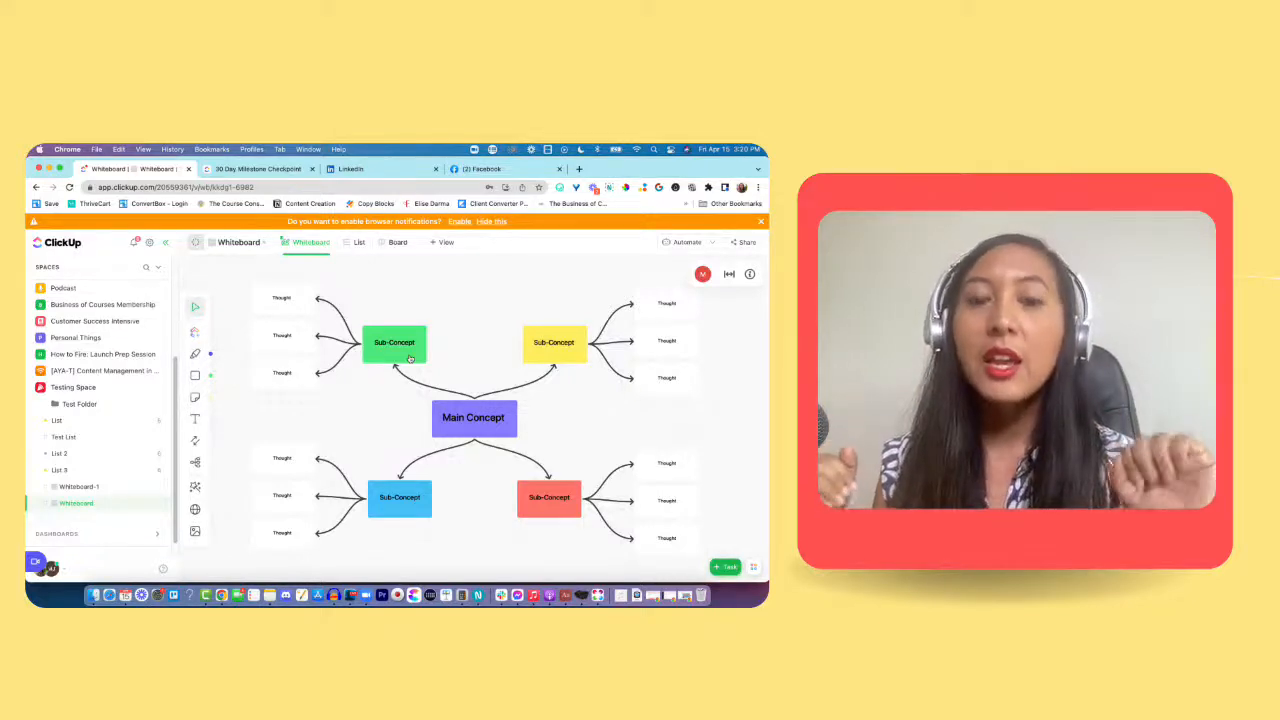
click(409, 343)
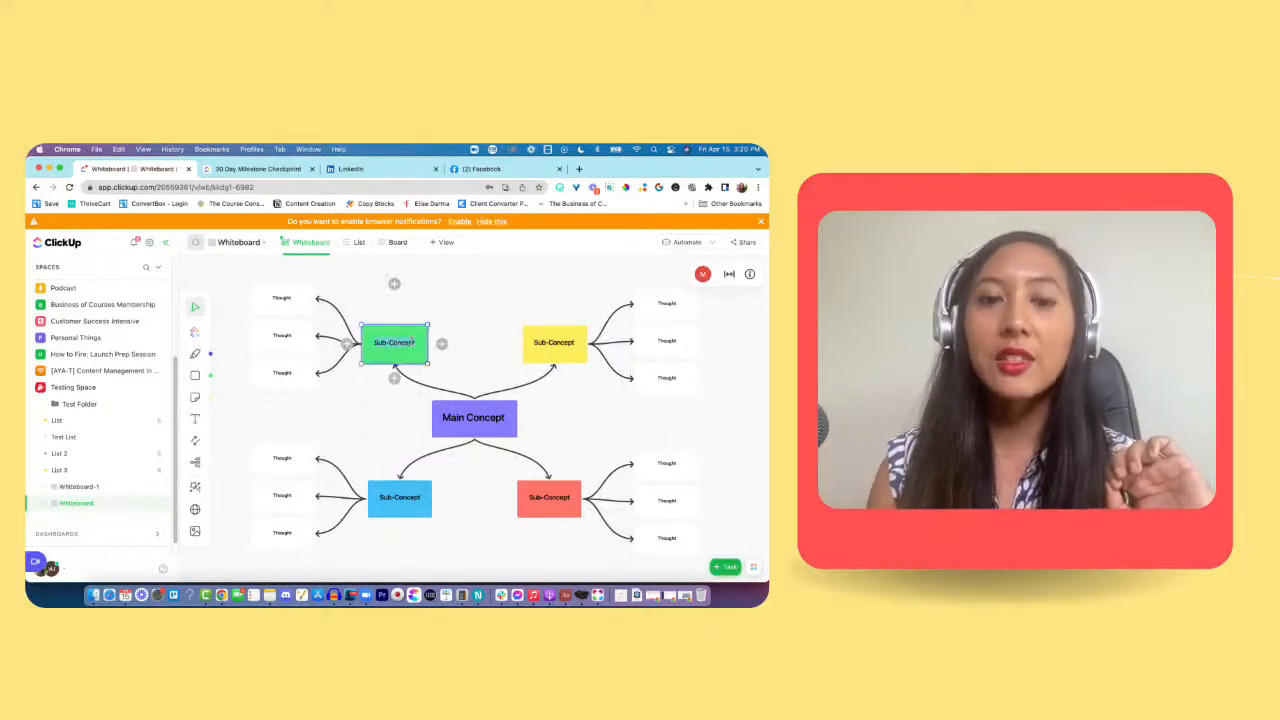
scroll(278, 302, down, 1)
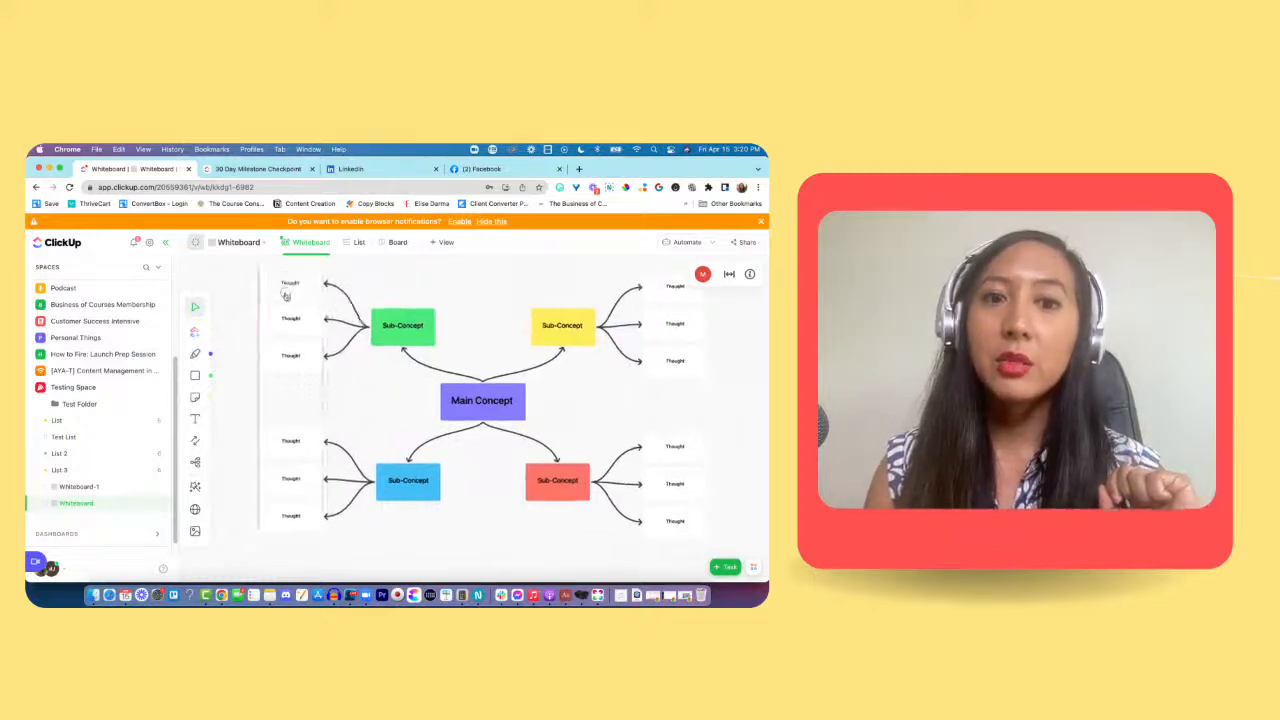
scroll(284, 302, up, 1)
scroll(290, 304, down, 1)
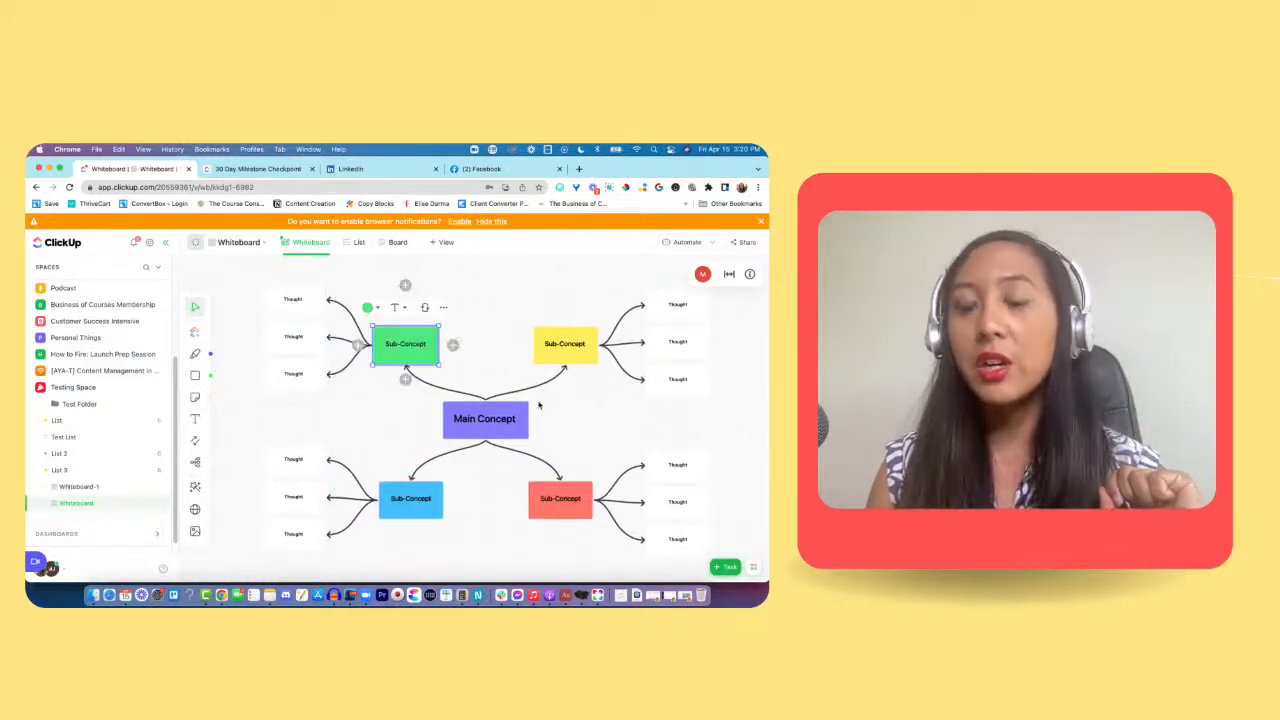
Step: Review the fill colour choices and the text style options available for the yellow Sub-Concept shape
click(571, 355)
click(528, 307)
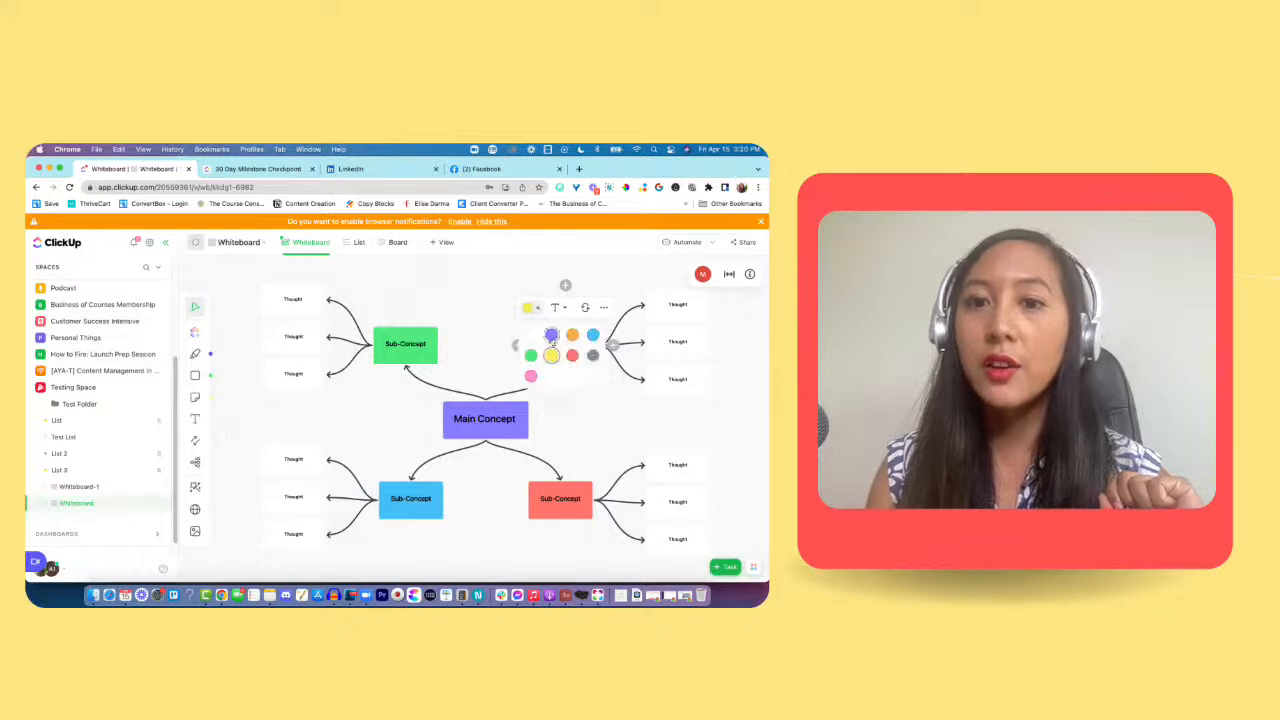
click(556, 307)
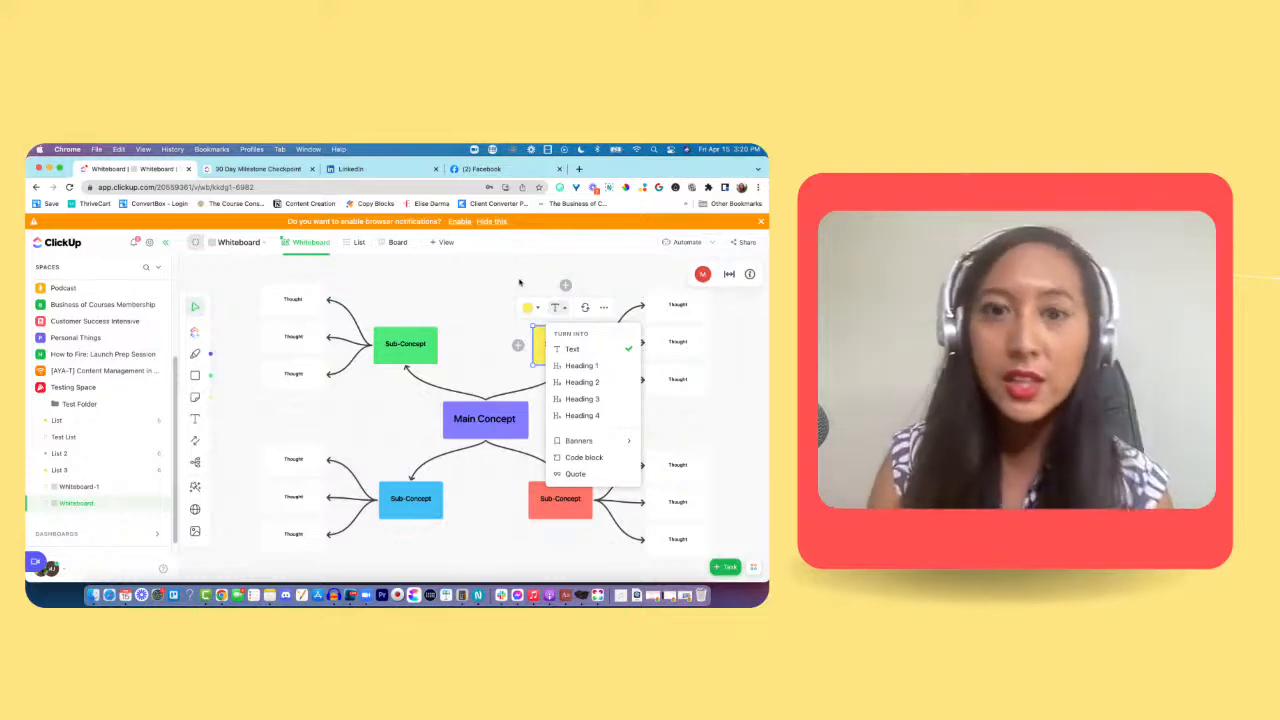
click(504, 306)
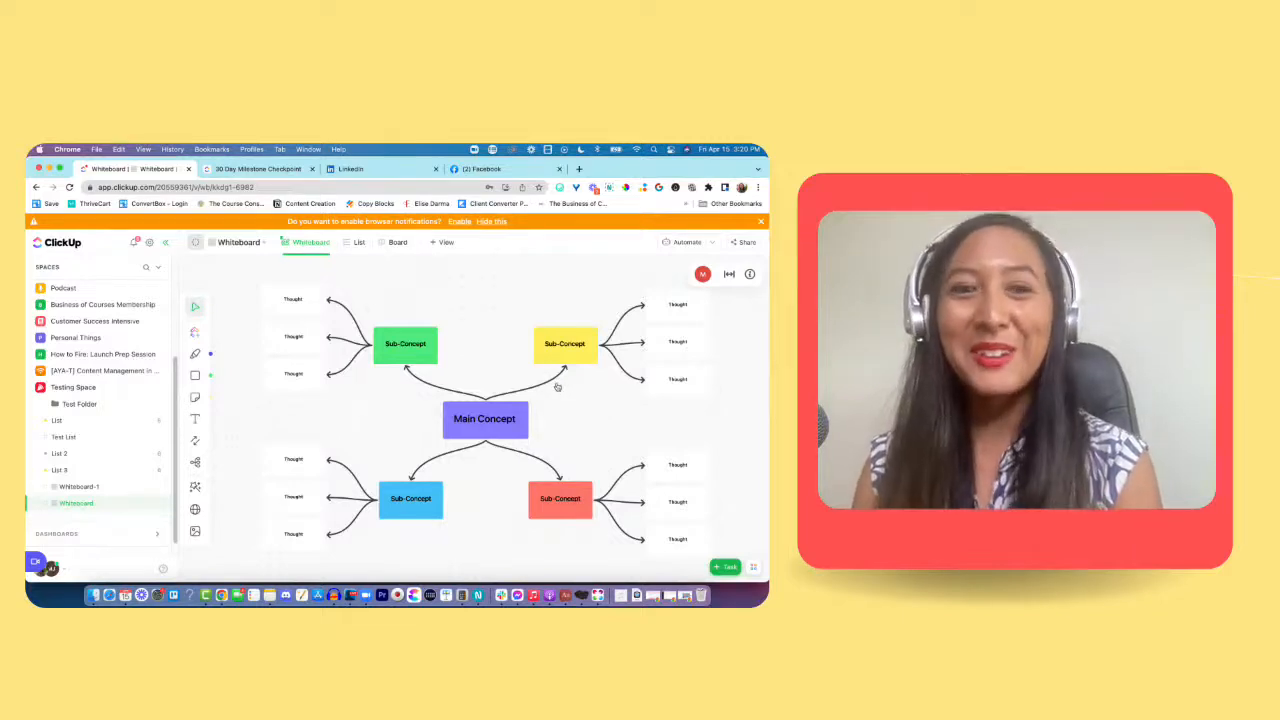
Step: Insert an existing customer's task from the recent tasks as a ClickUp card and place it above the green Sub-Concept
click(196, 334)
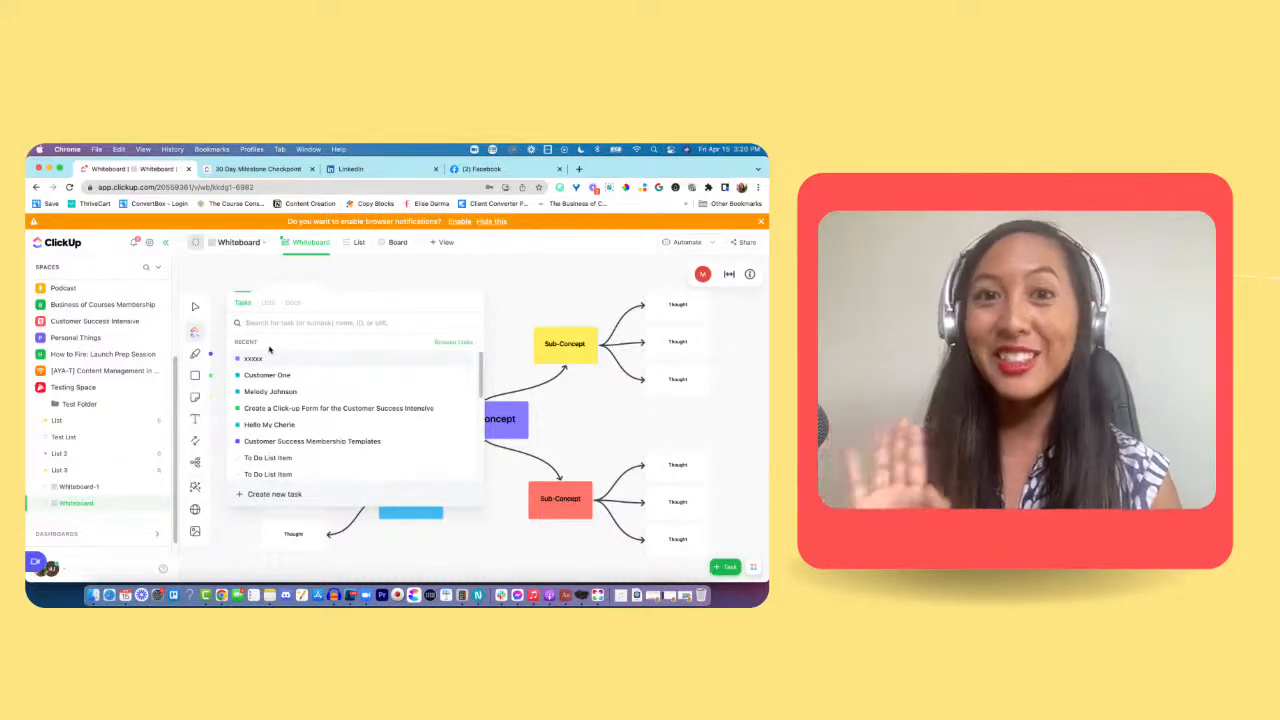
scroll(255, 365, down, 2)
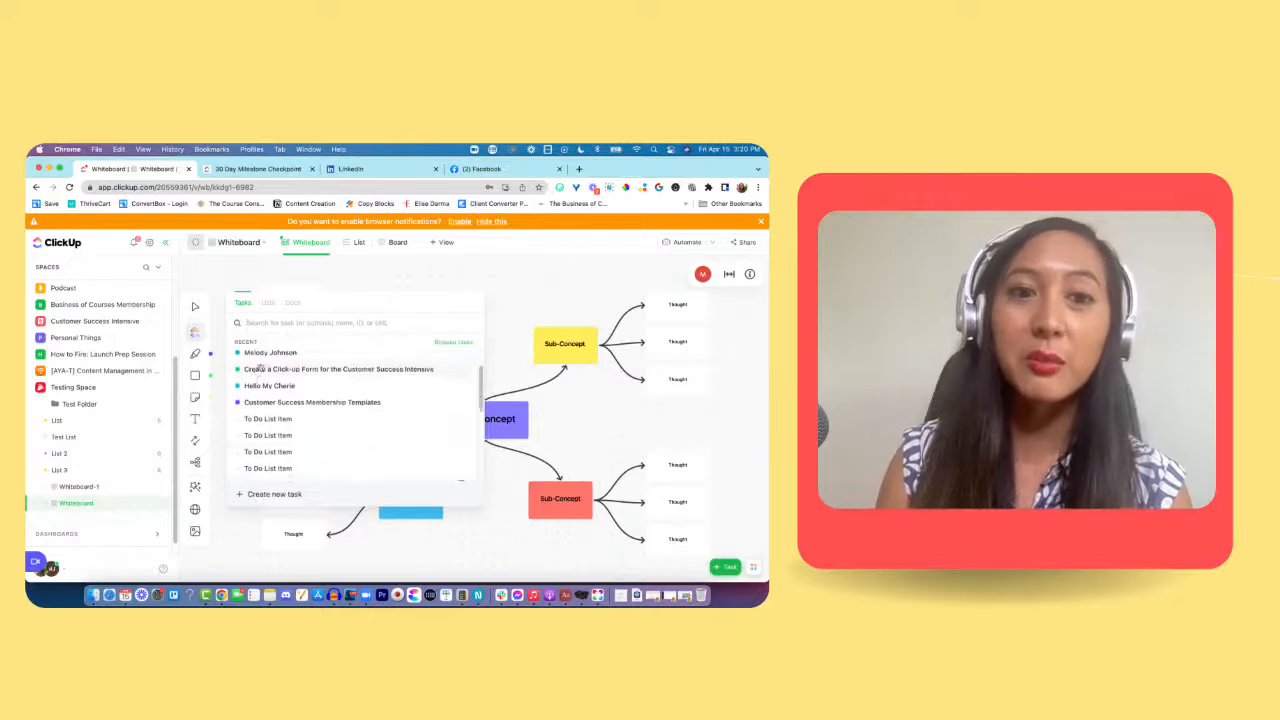
click(255, 358)
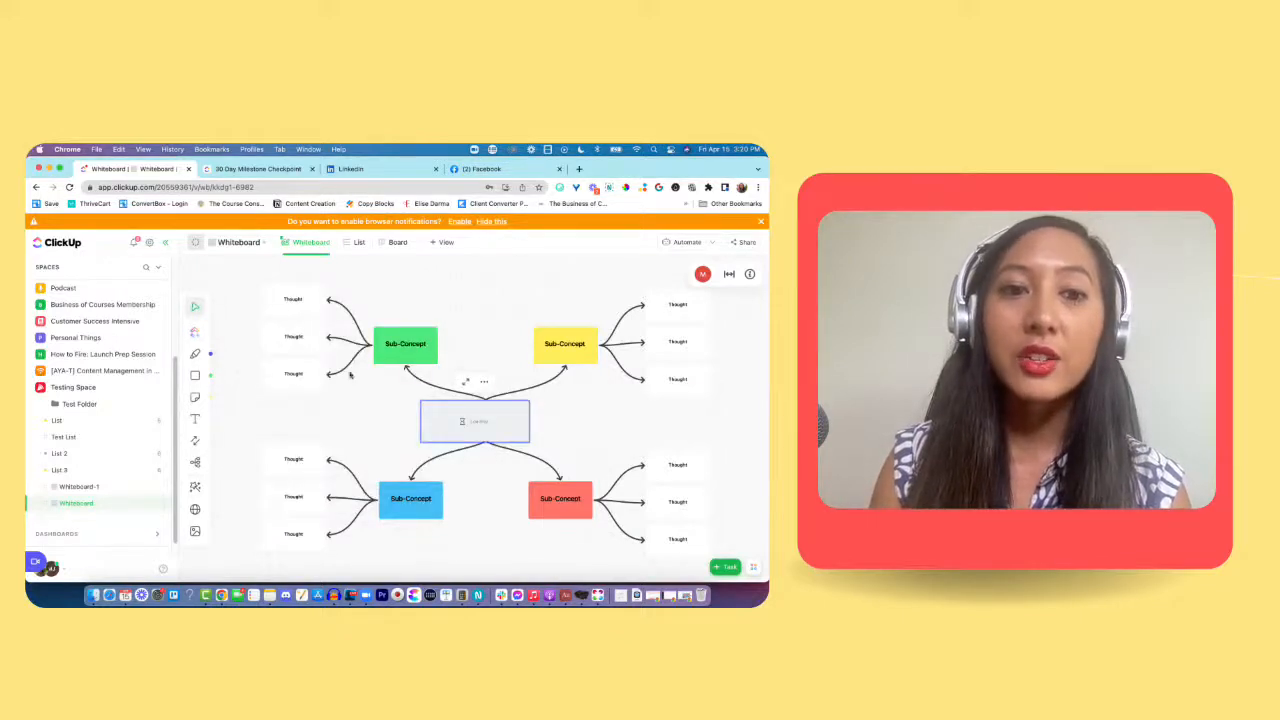
drag(455, 418, 426, 295)
click(494, 347)
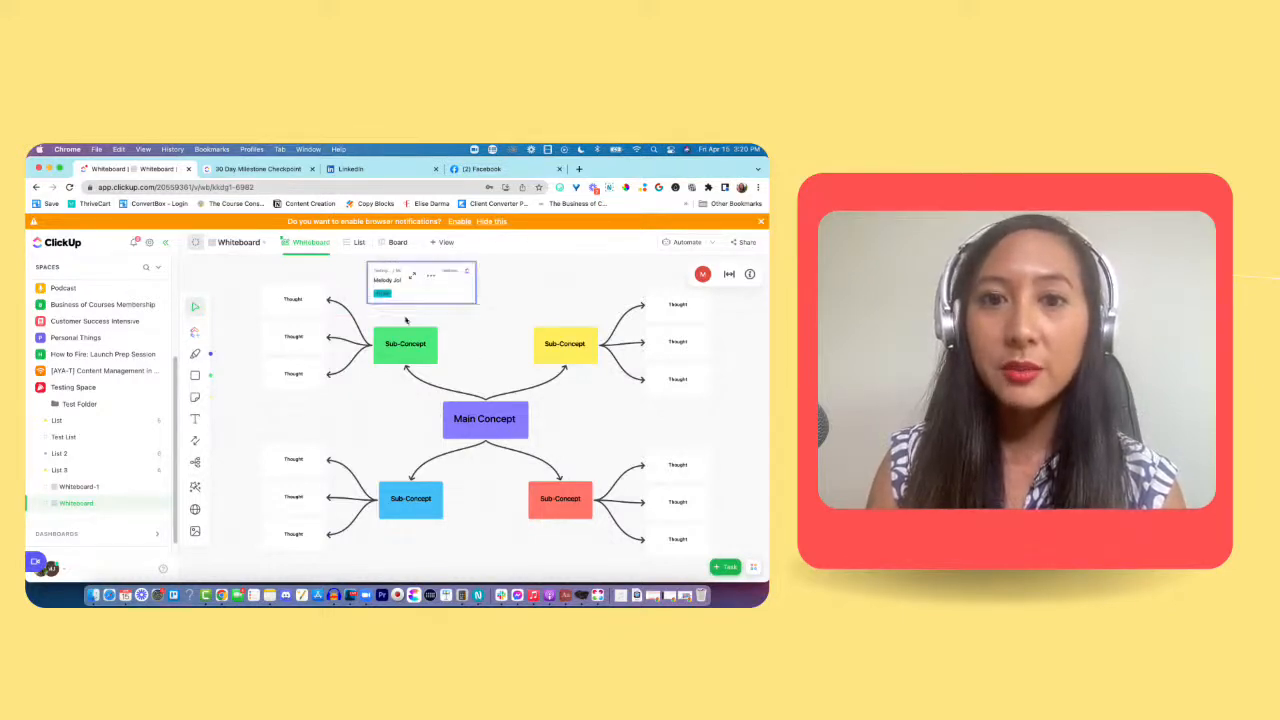
Step: Try to draw a connector from the customer's task card to the green Sub-Concept shape
click(196, 441)
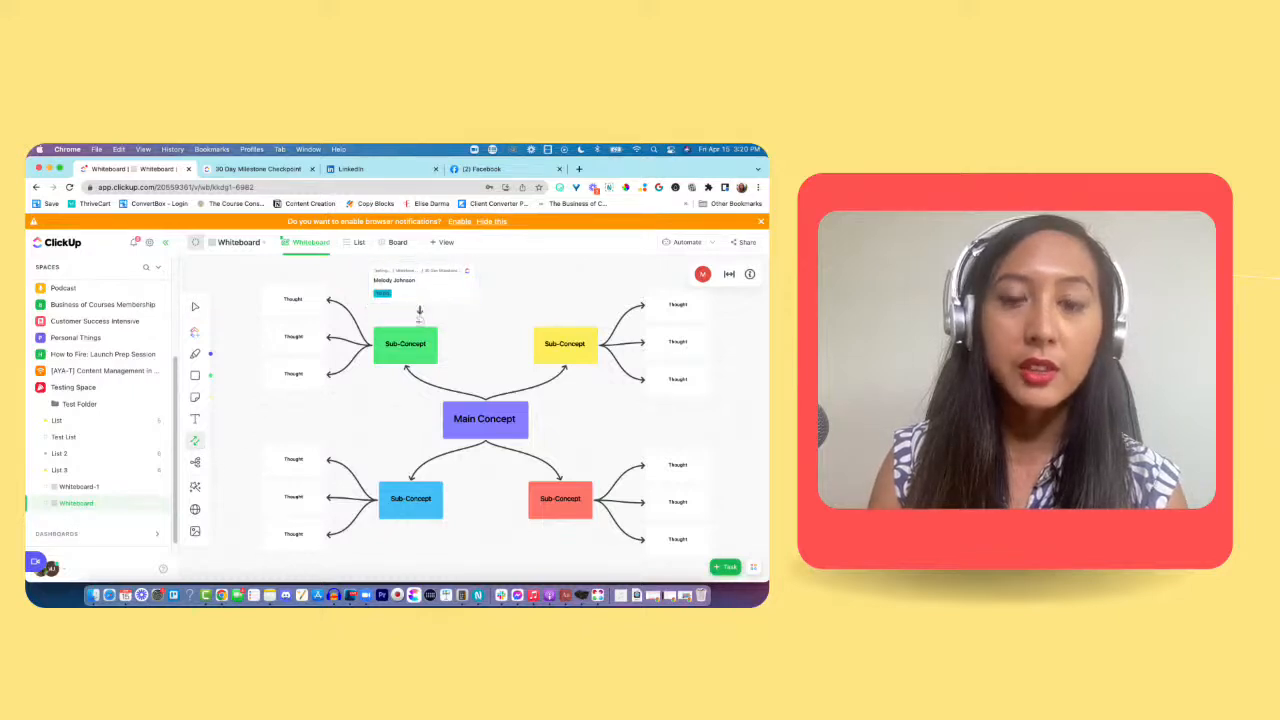
click(474, 298)
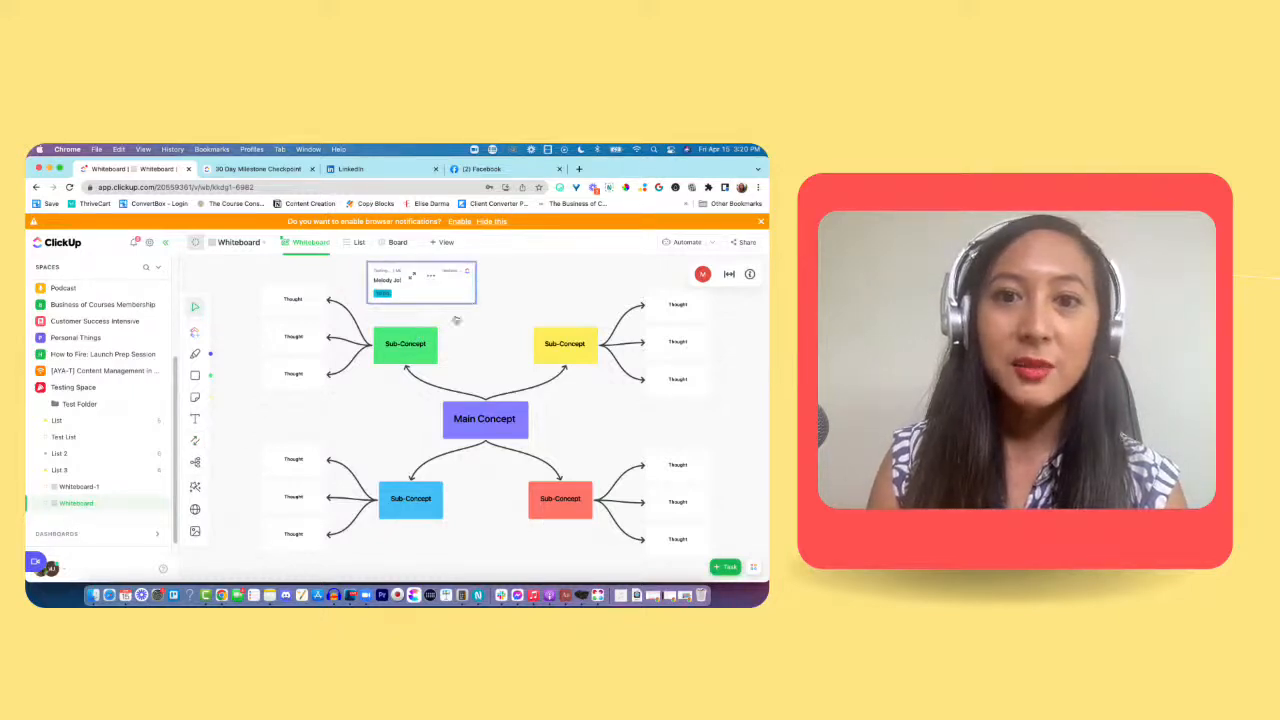
click(195, 441)
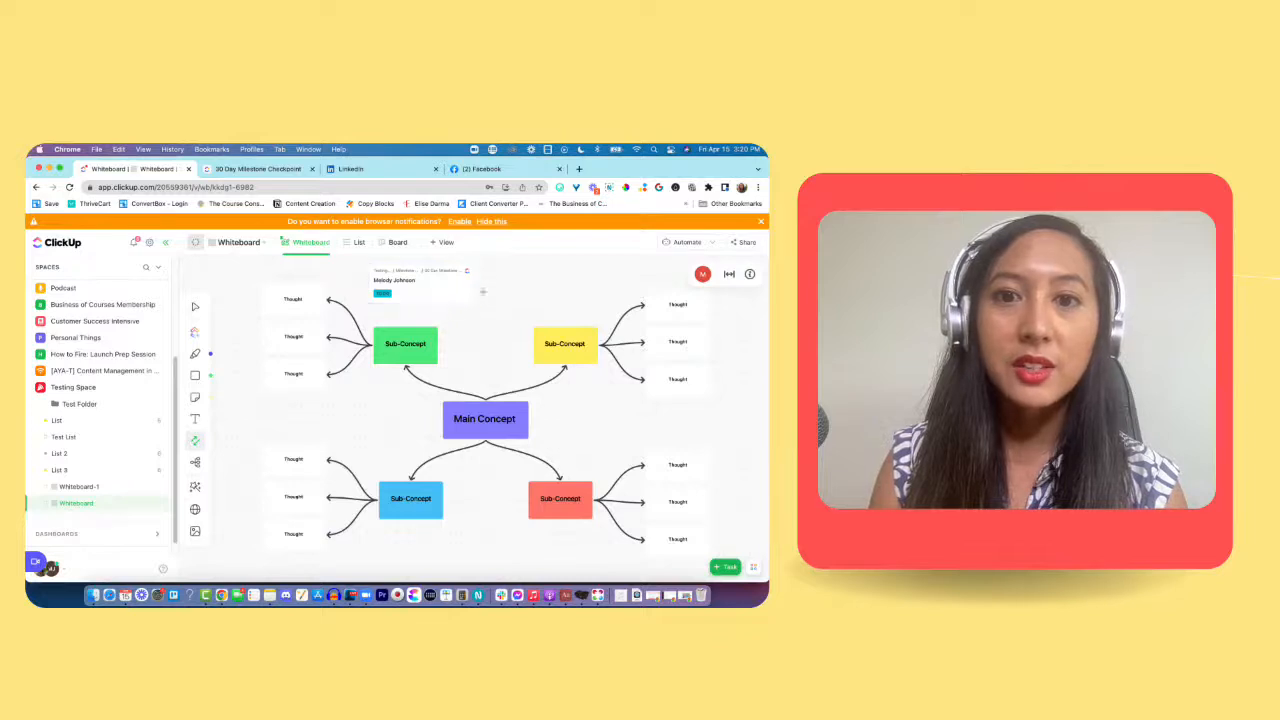
drag(474, 290, 410, 343)
click(456, 299)
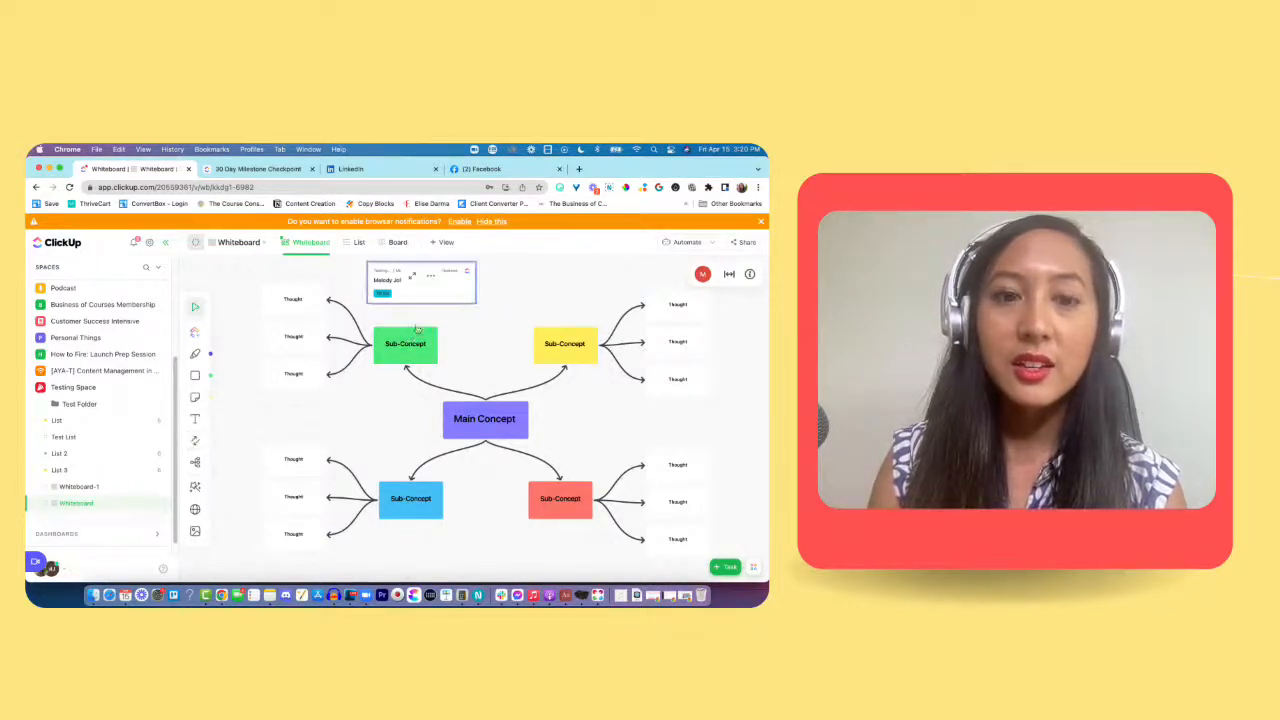
click(198, 443)
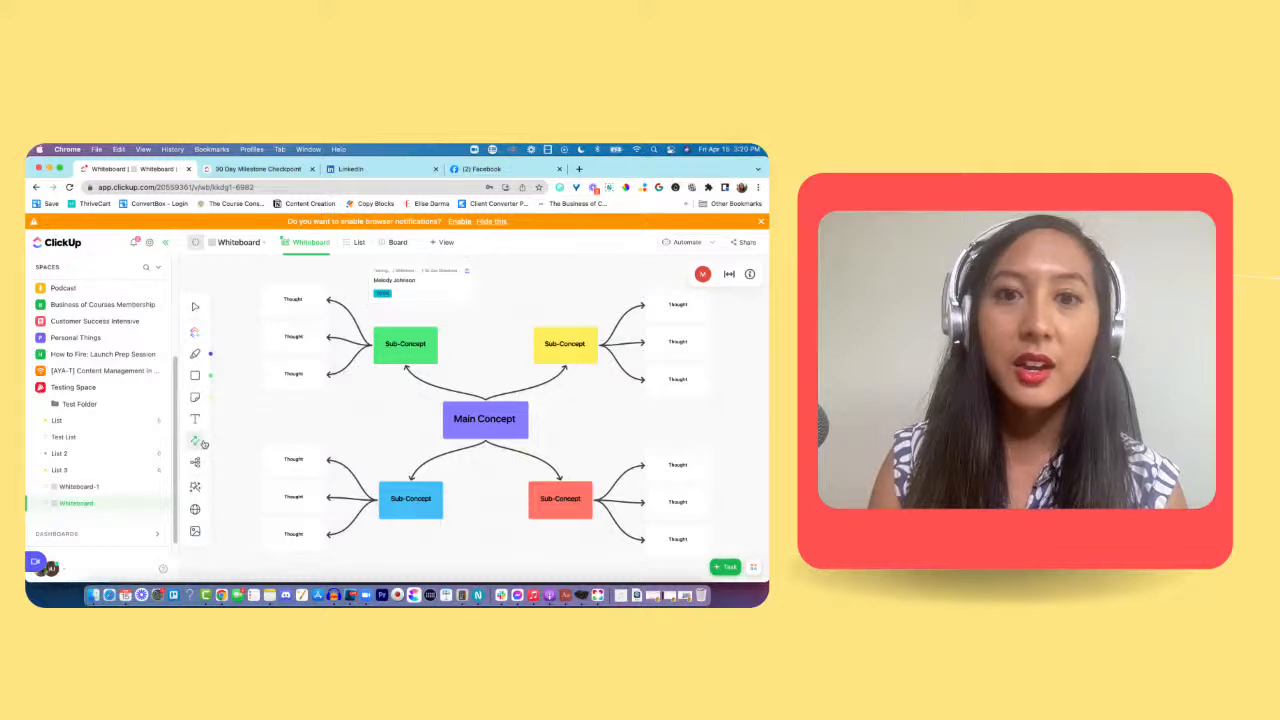
click(453, 290)
click(462, 302)
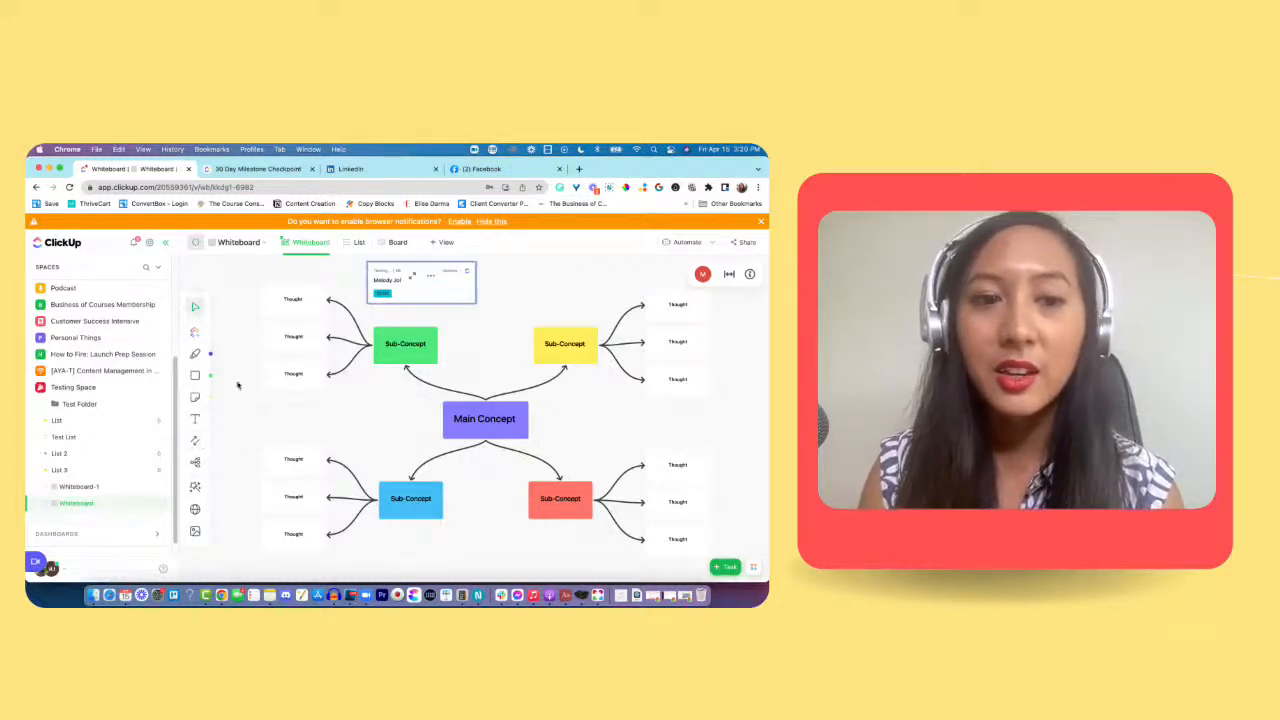
click(200, 442)
click(427, 285)
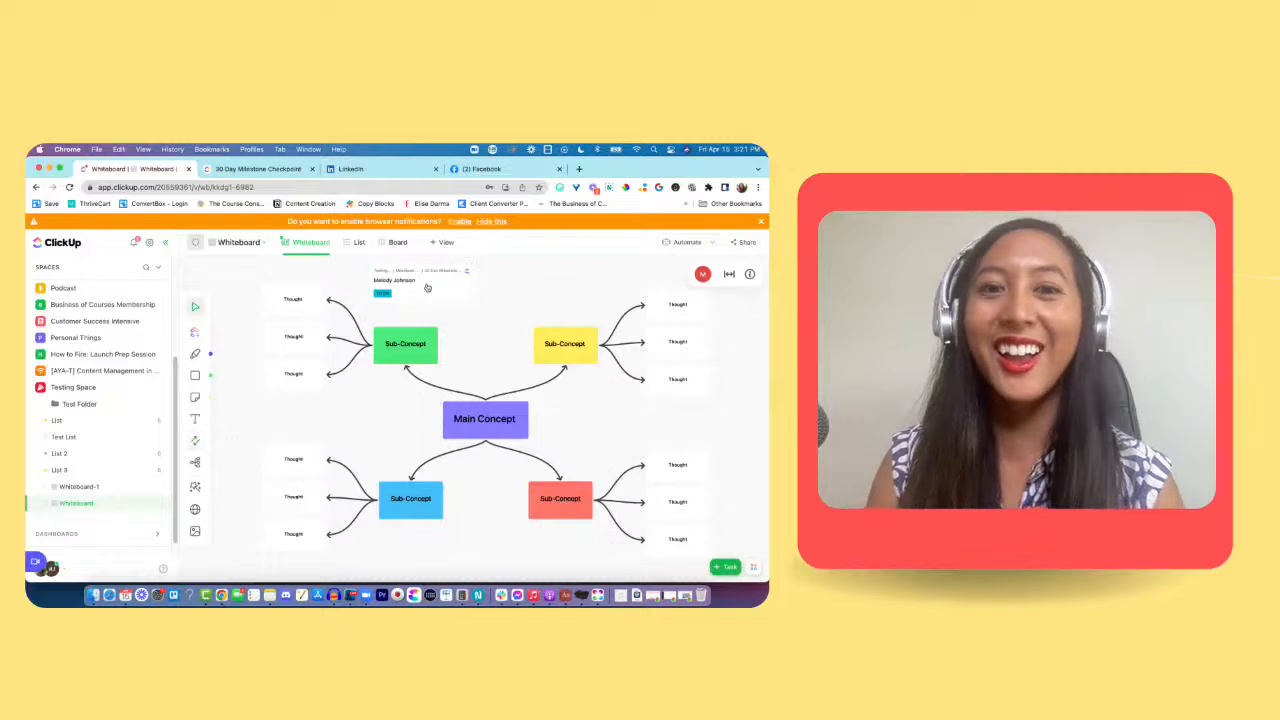
Step: Open the full task from the customer's card, look over its details and return to the whiteboard
click(453, 290)
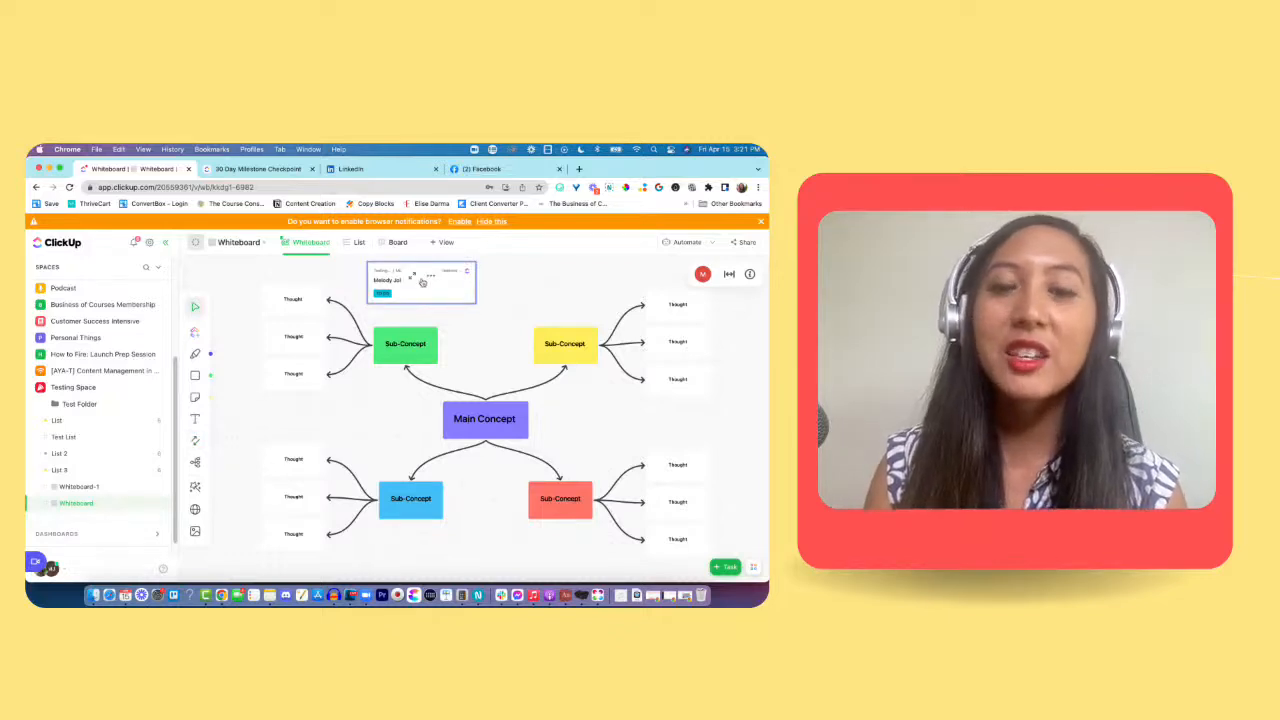
click(408, 278)
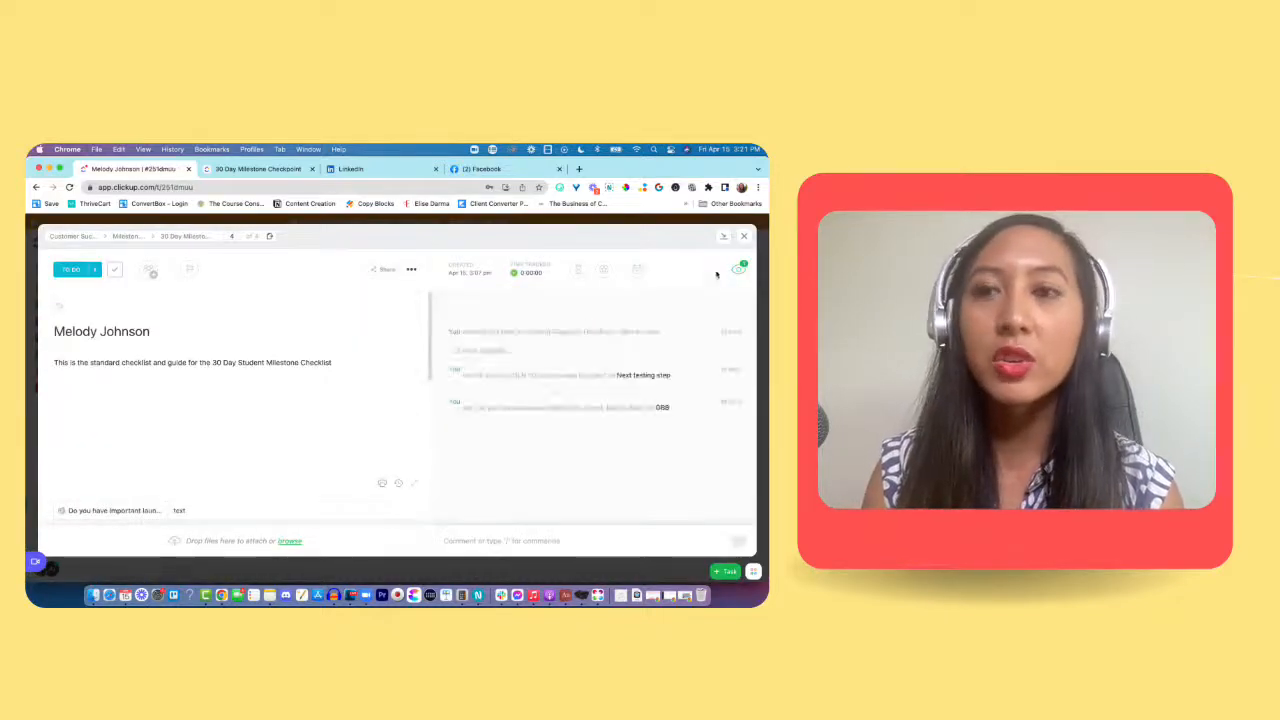
click(745, 237)
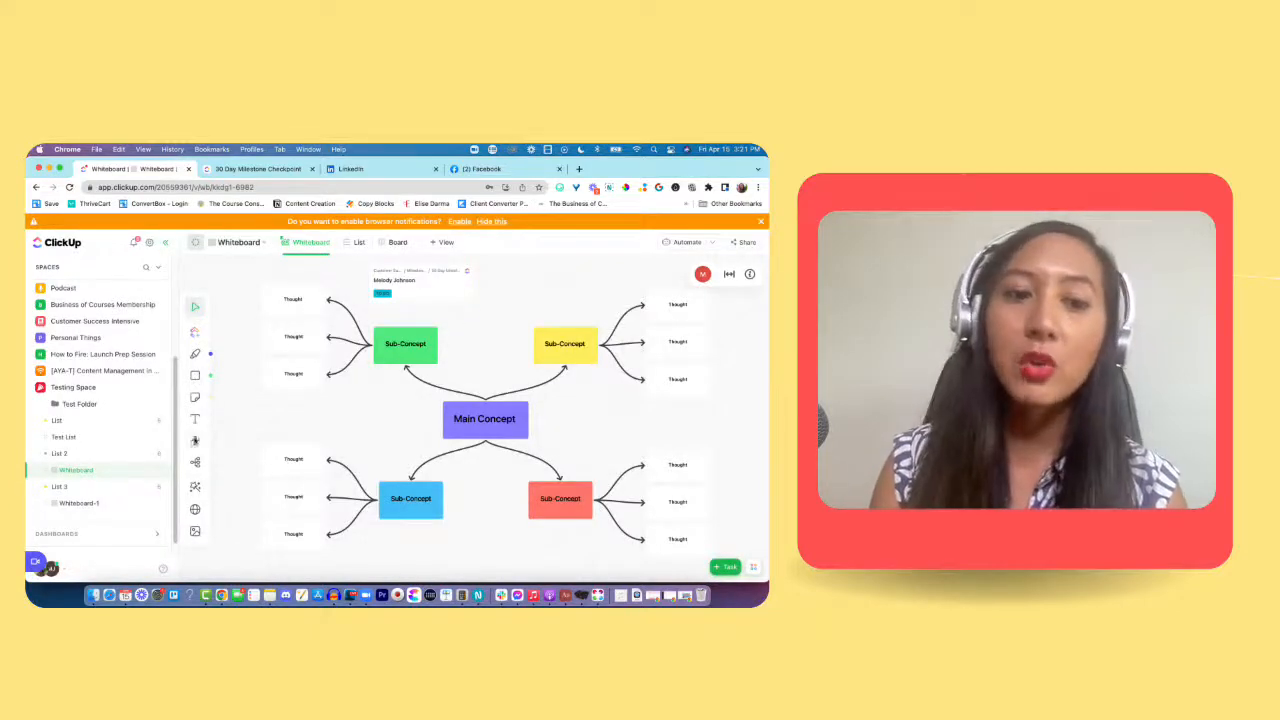
Step: Delete the customer's task card and all the concept map shapes to leave the whiteboard empty
mouse_move(466, 300)
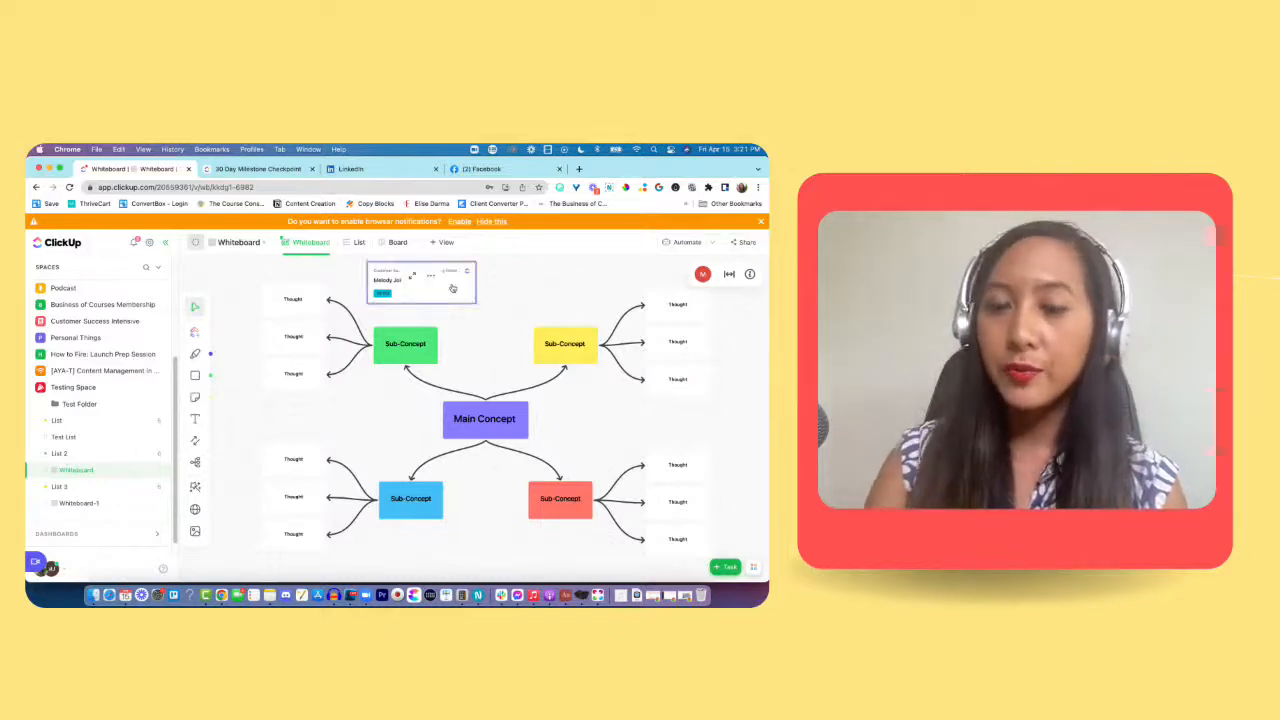
key(Delete)
drag(250, 268, 708, 491)
key(Delete)
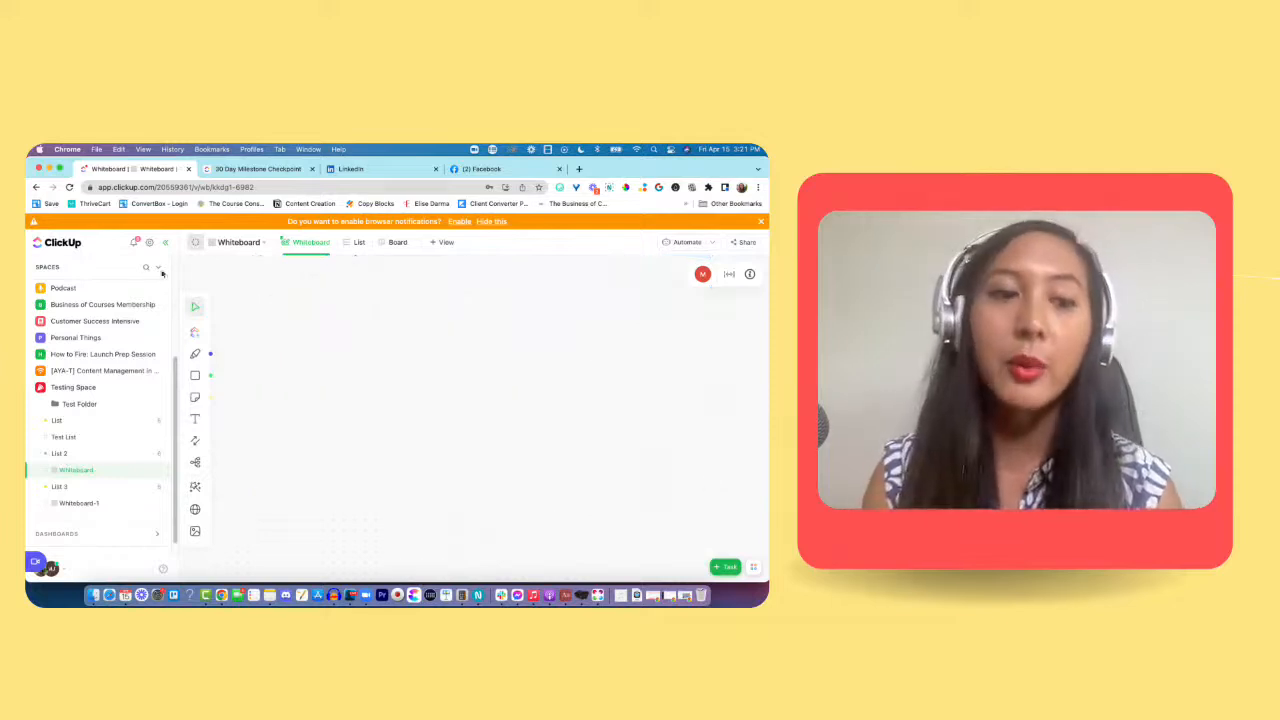
Step: Add a green square labelled "Podcast Intake Form" and create a second square below it, connected by an arrow
drag(196, 376, 437, 316)
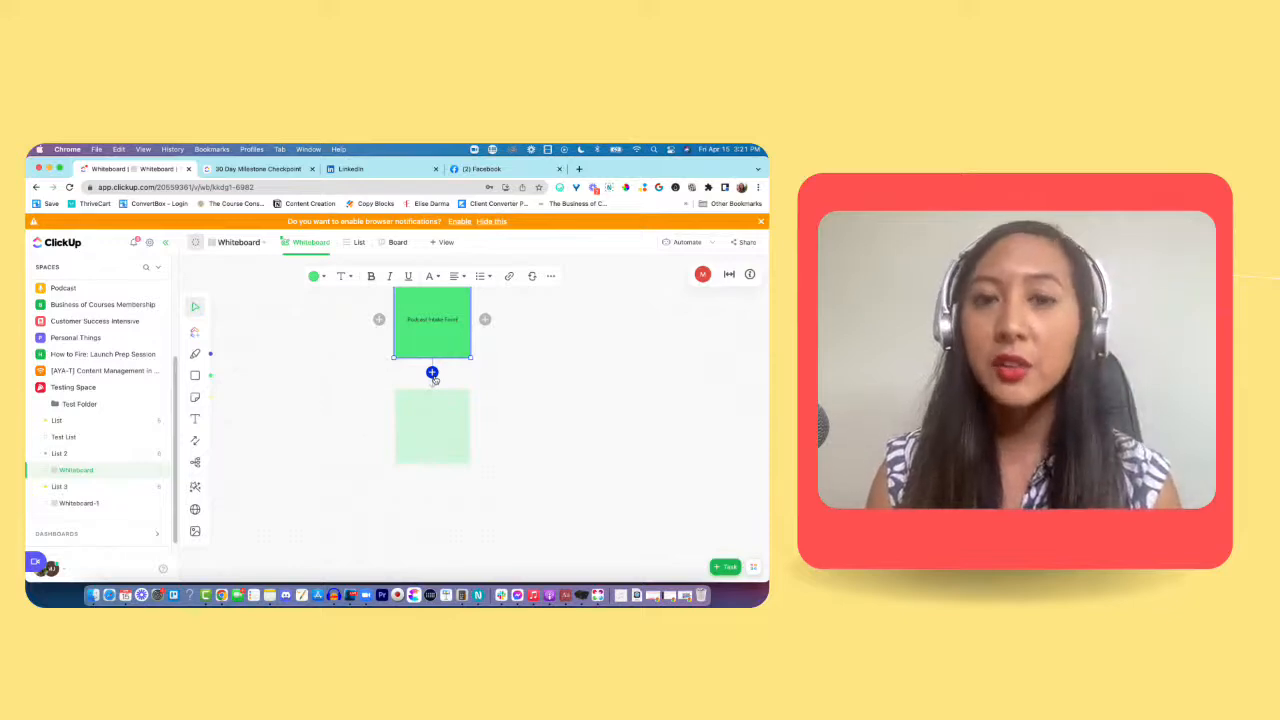
click(432, 373)
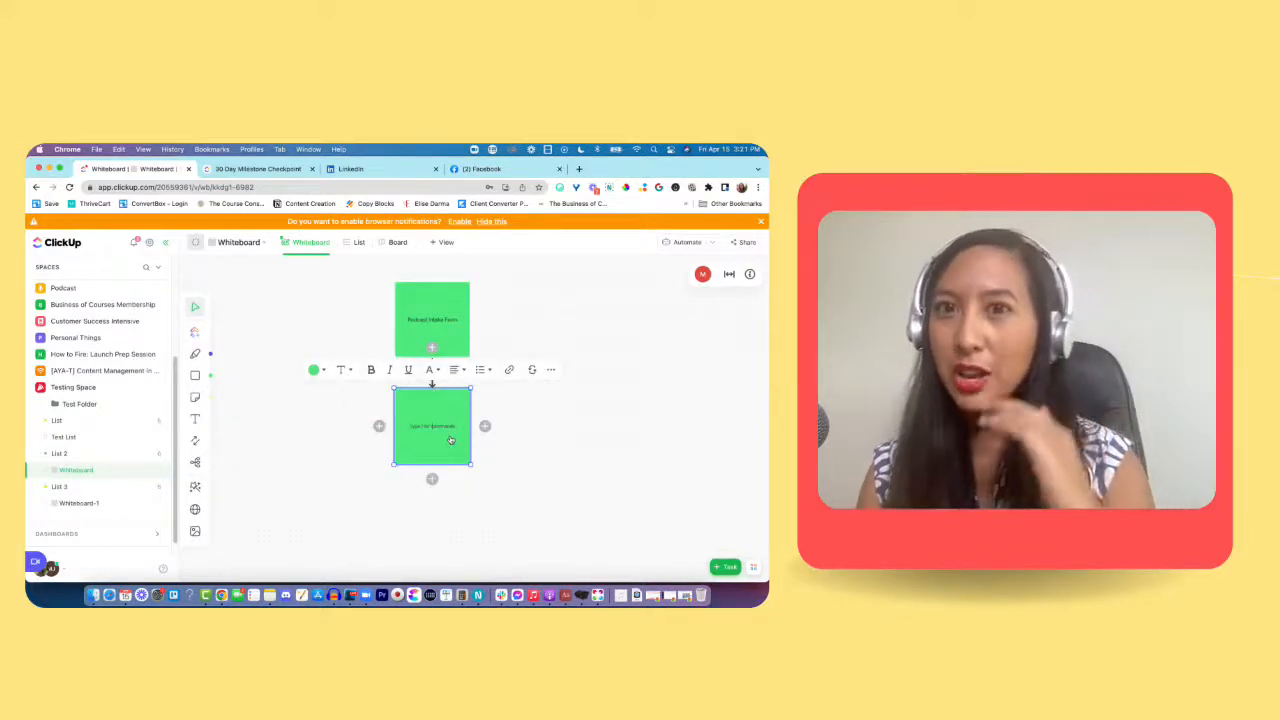
Step: Colour the lower square purple and label it "Step One: Email Confirmation"
click(318, 370)
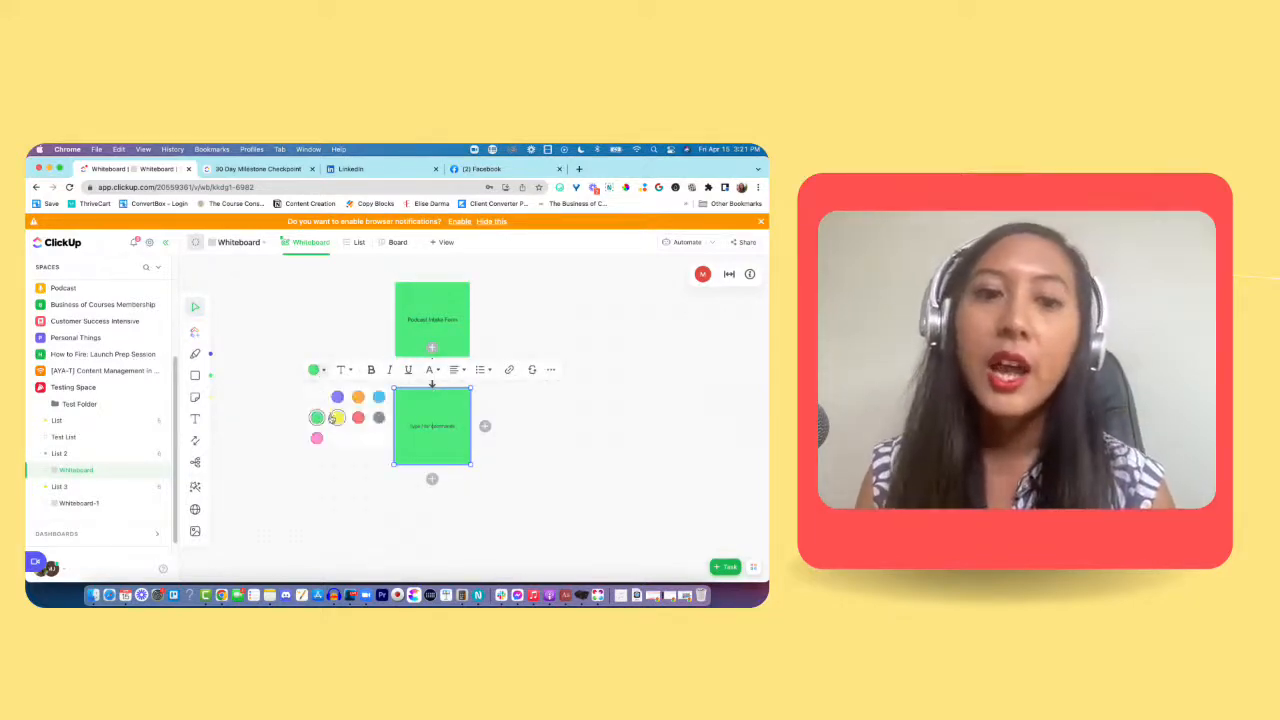
click(338, 397)
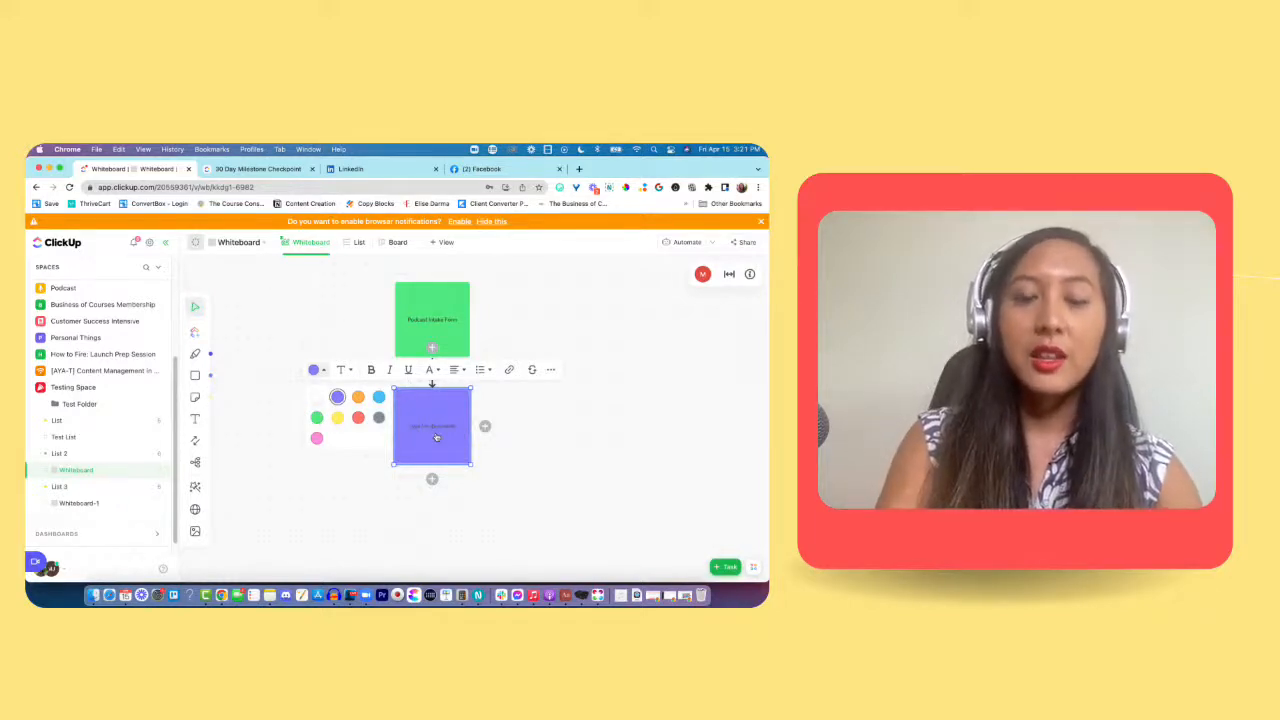
text(S)
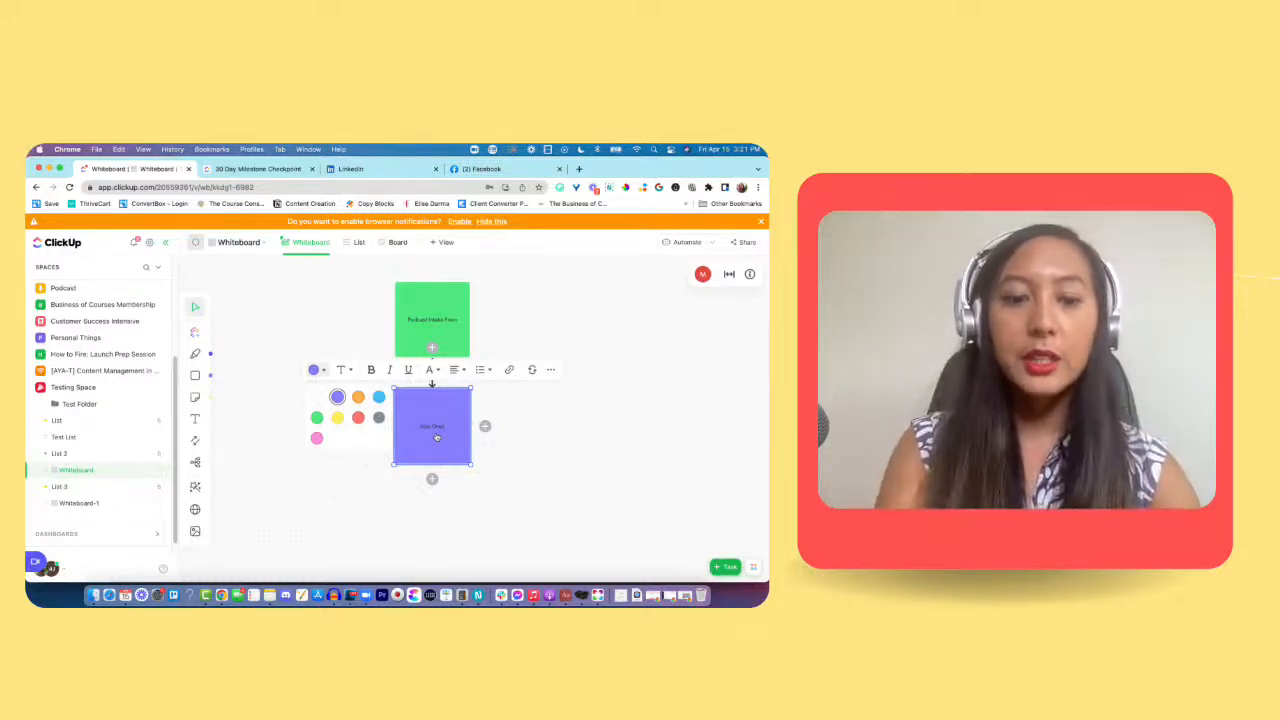
text(tep One: Email Confirmation)
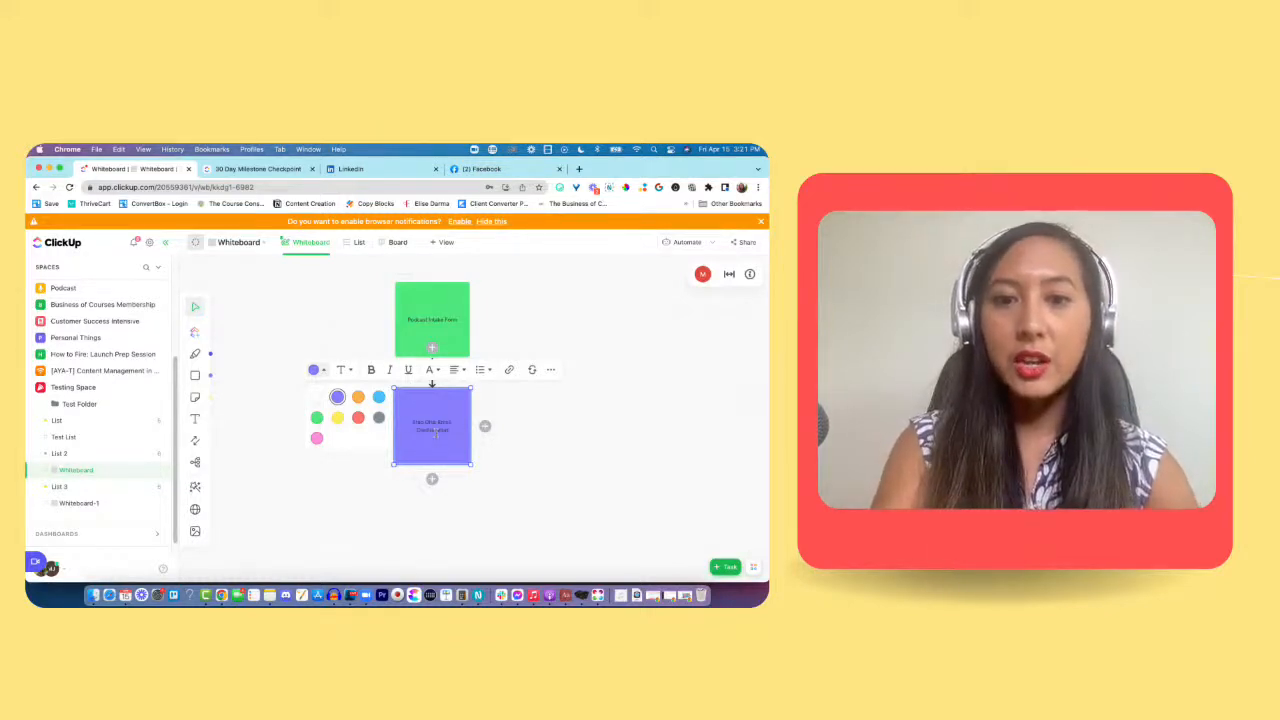
Step: Make the whole label of the purple square bold and deselect the shape
click(402, 425)
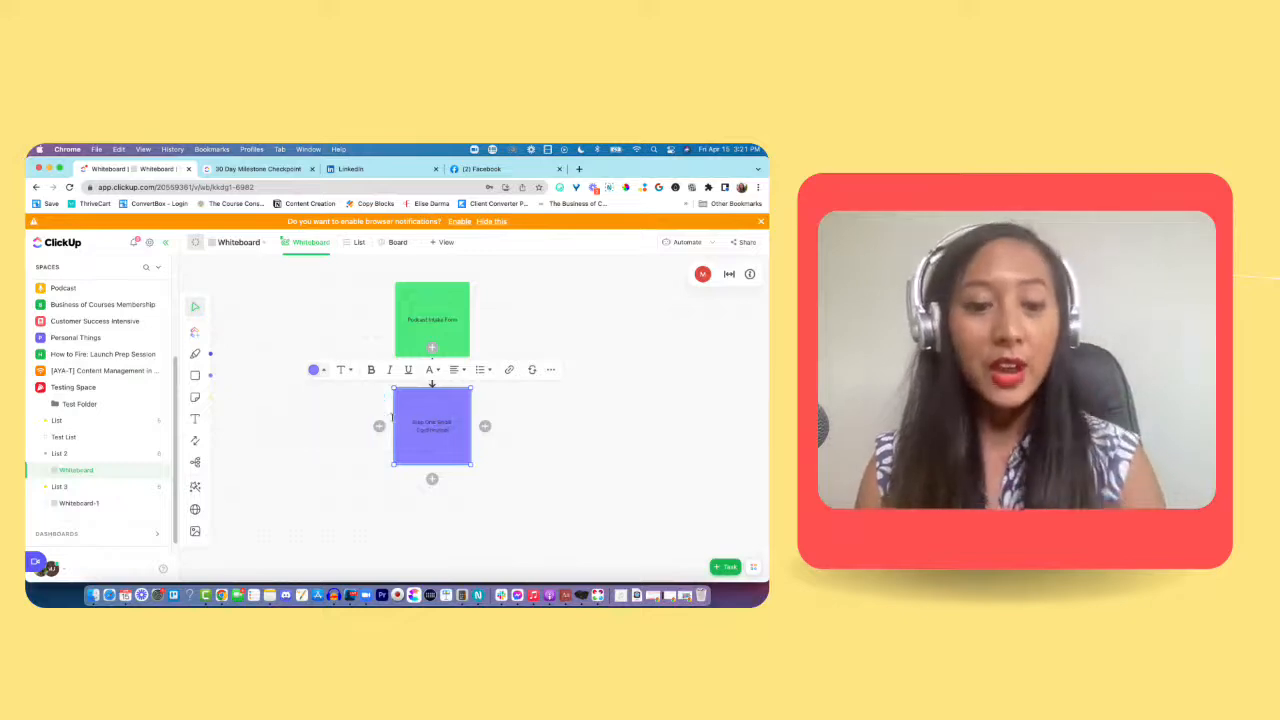
double_click(405, 426)
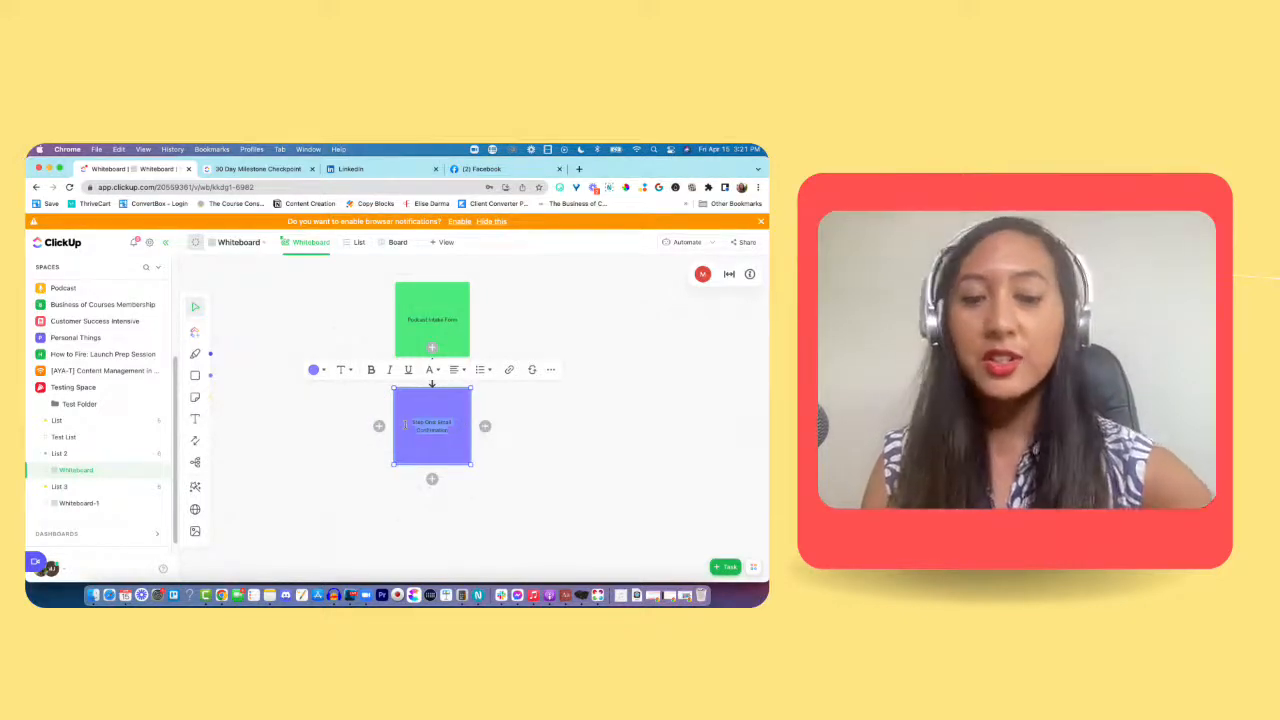
key(super+b)
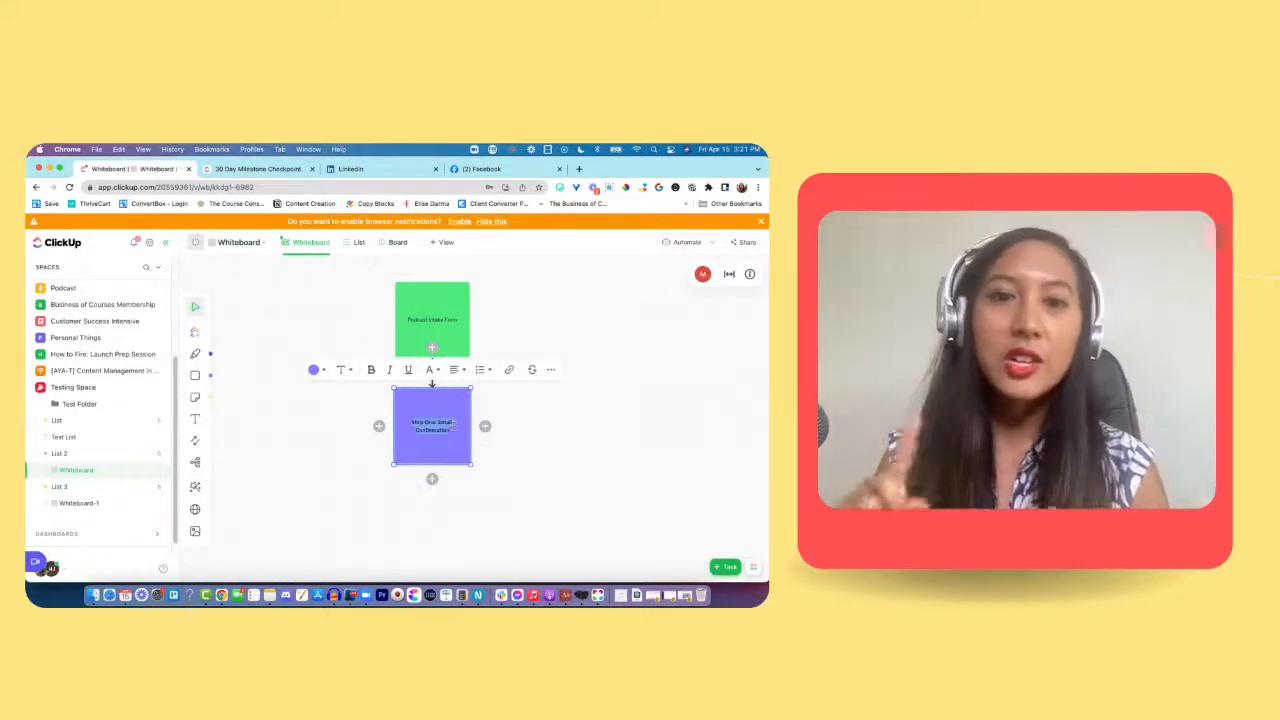
click(519, 441)
scroll(534, 451, down, 2)
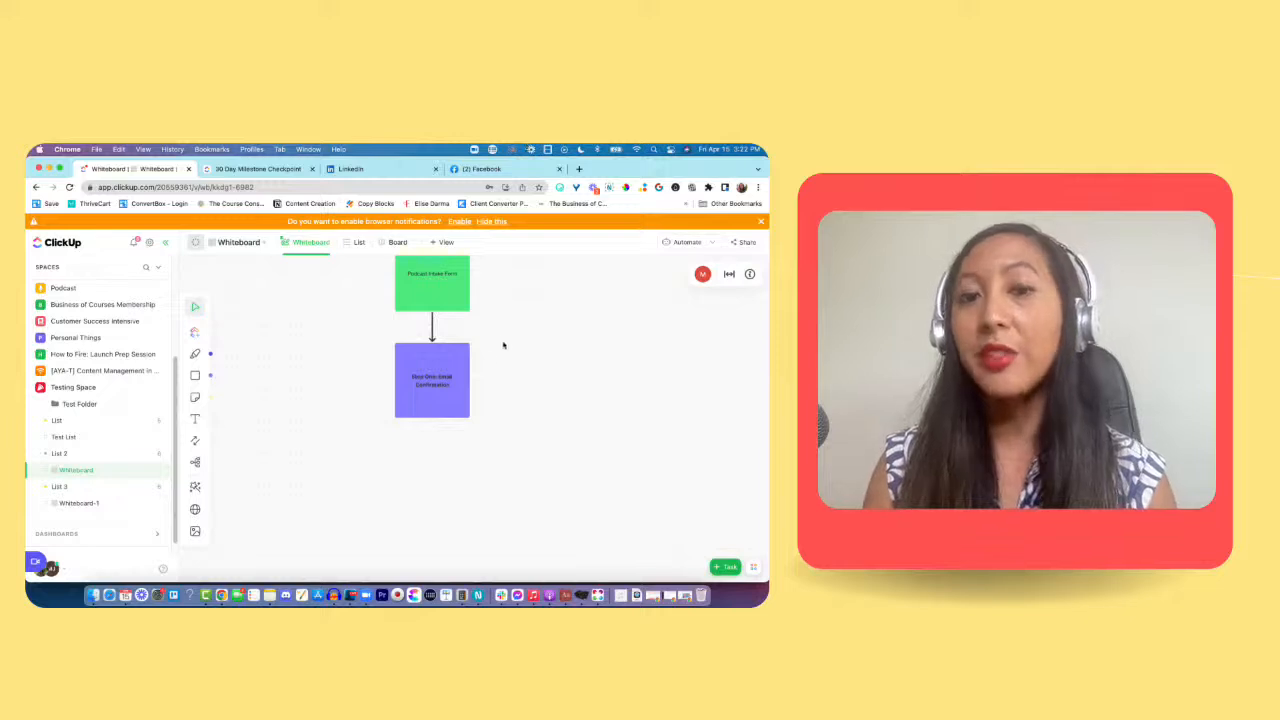
Step: Add a square connected by an arrow below the purple "Step One: Email Confirmation" square and colour it blue
click(434, 409)
mouse_move(432, 435)
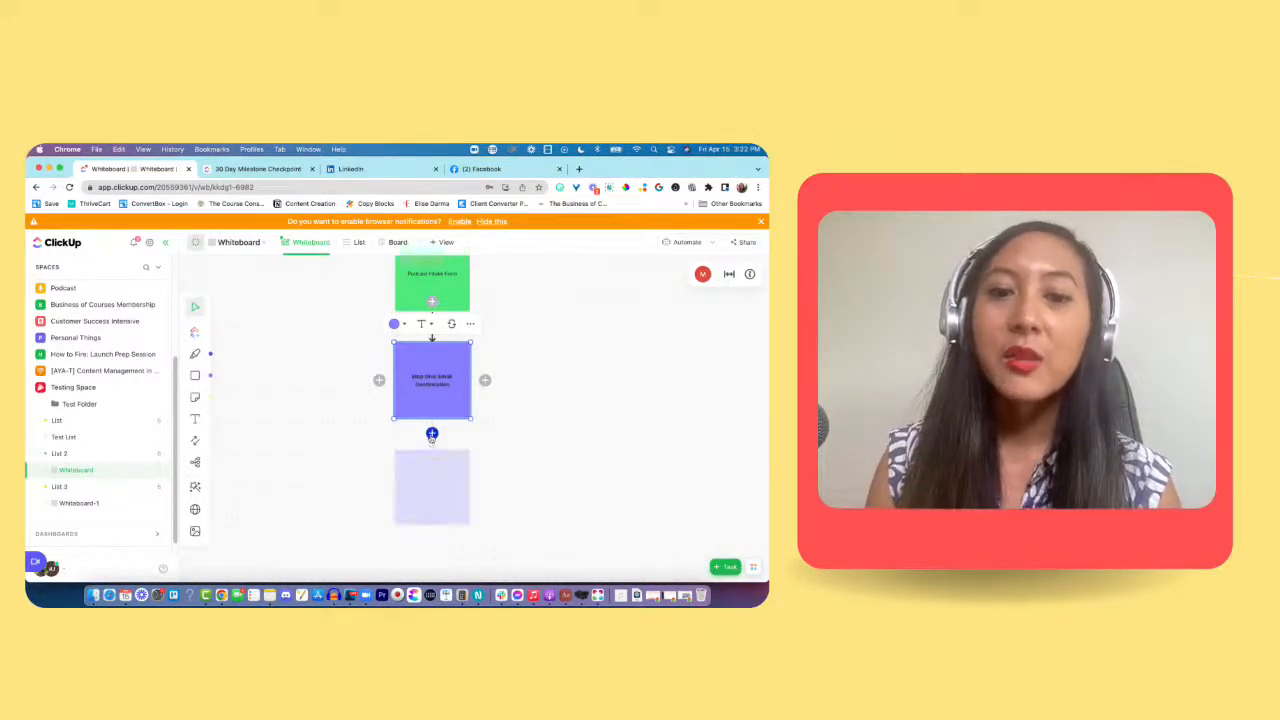
click(431, 435)
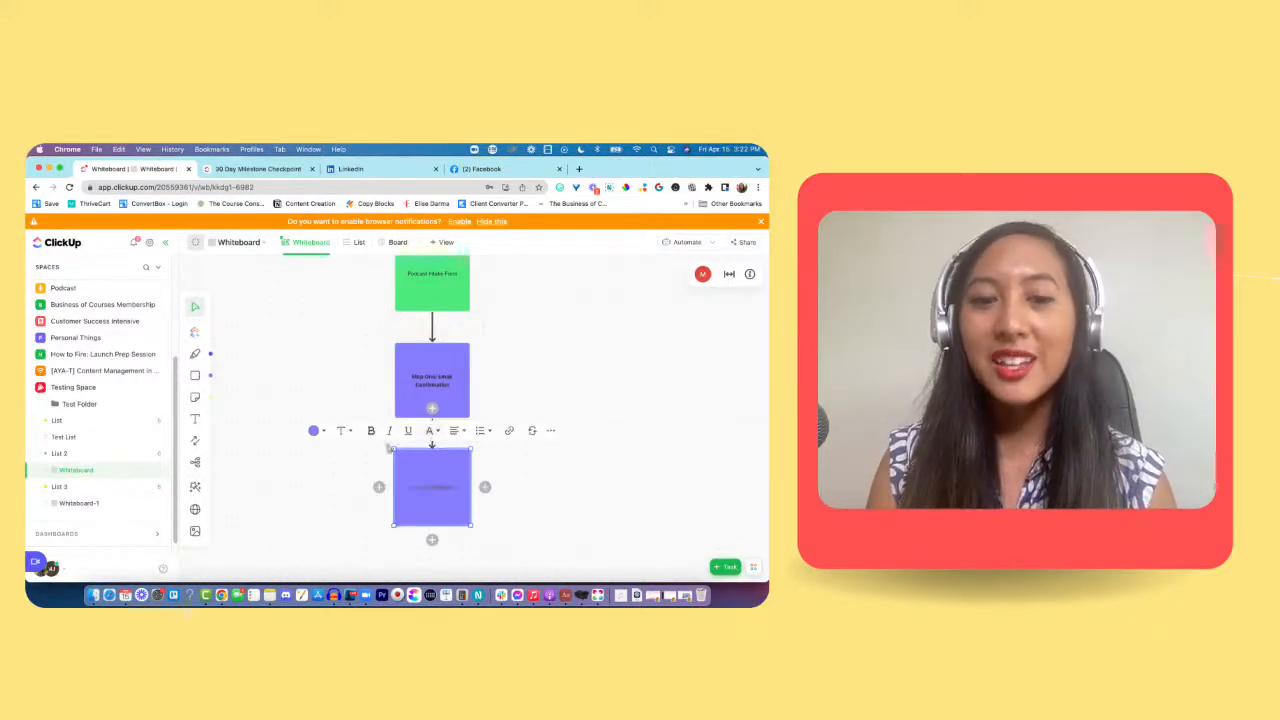
click(315, 430)
click(378, 457)
Step: Label the blue square "Step 2: 24 hour reminder" with "Step 2:" in bold and deselect the shape
click(430, 468)
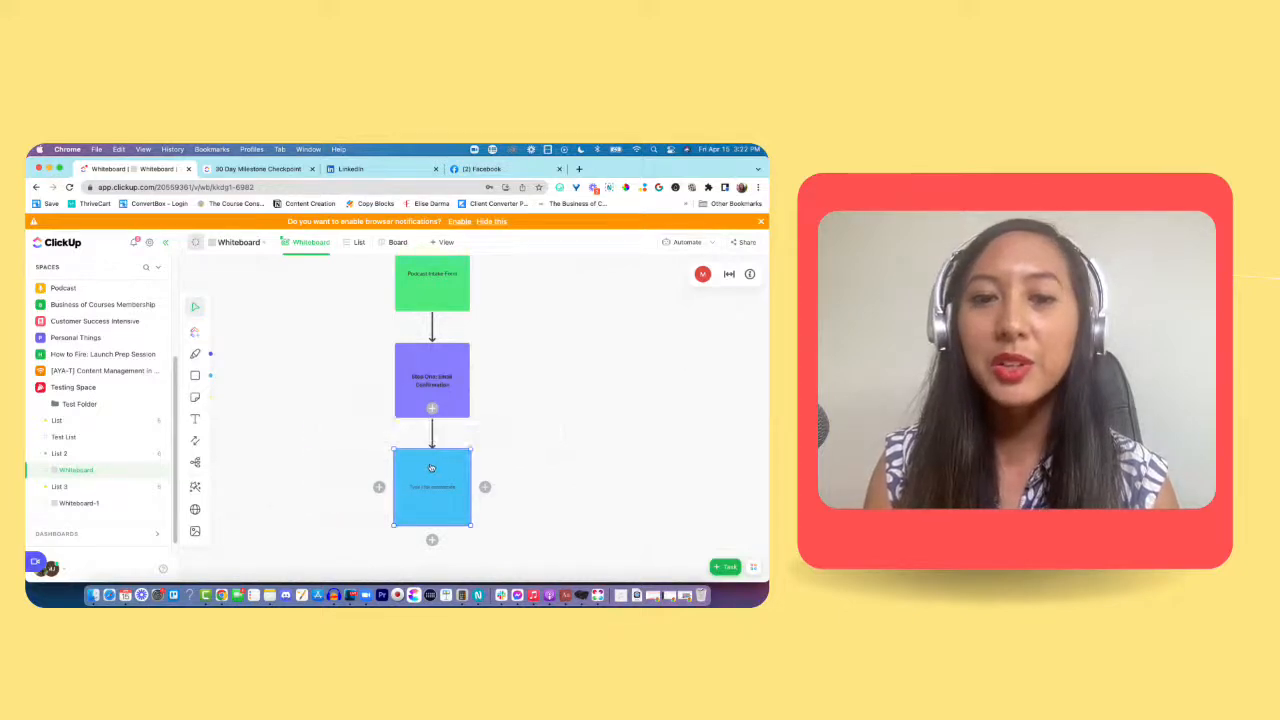
scroll(431, 472, down, 1)
scroll(431, 472, down, 2)
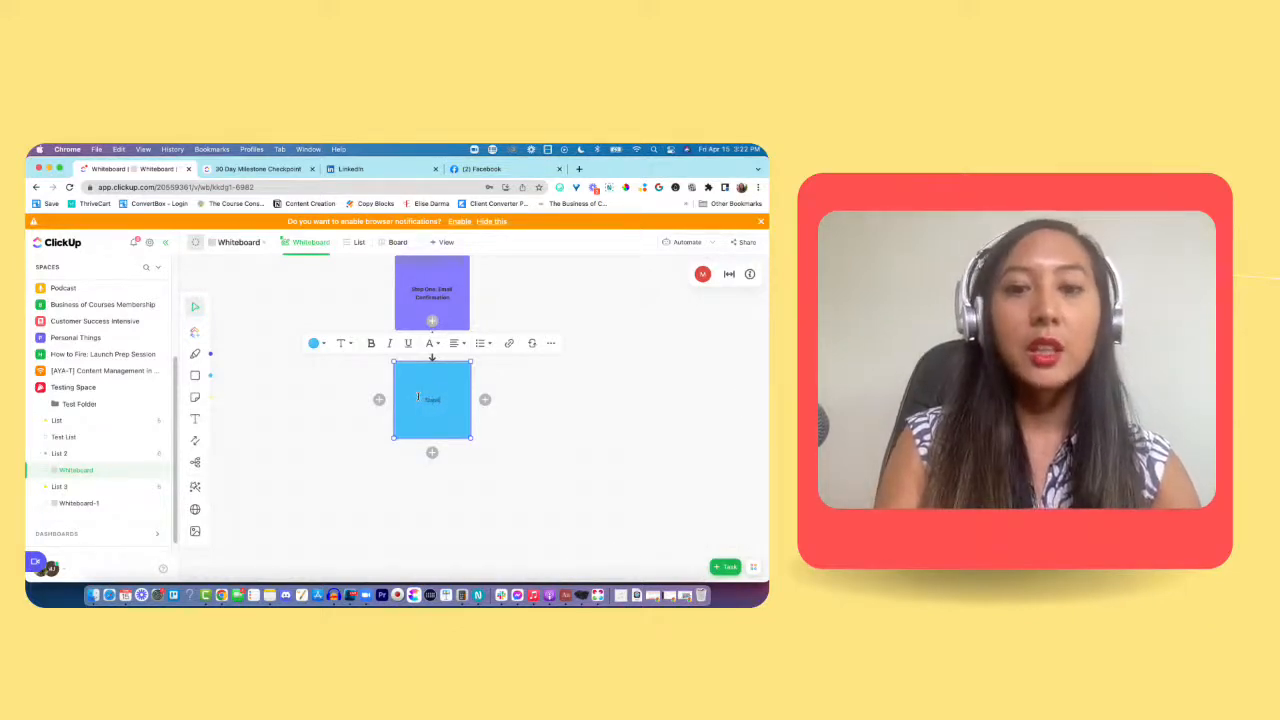
key(BackSpace)
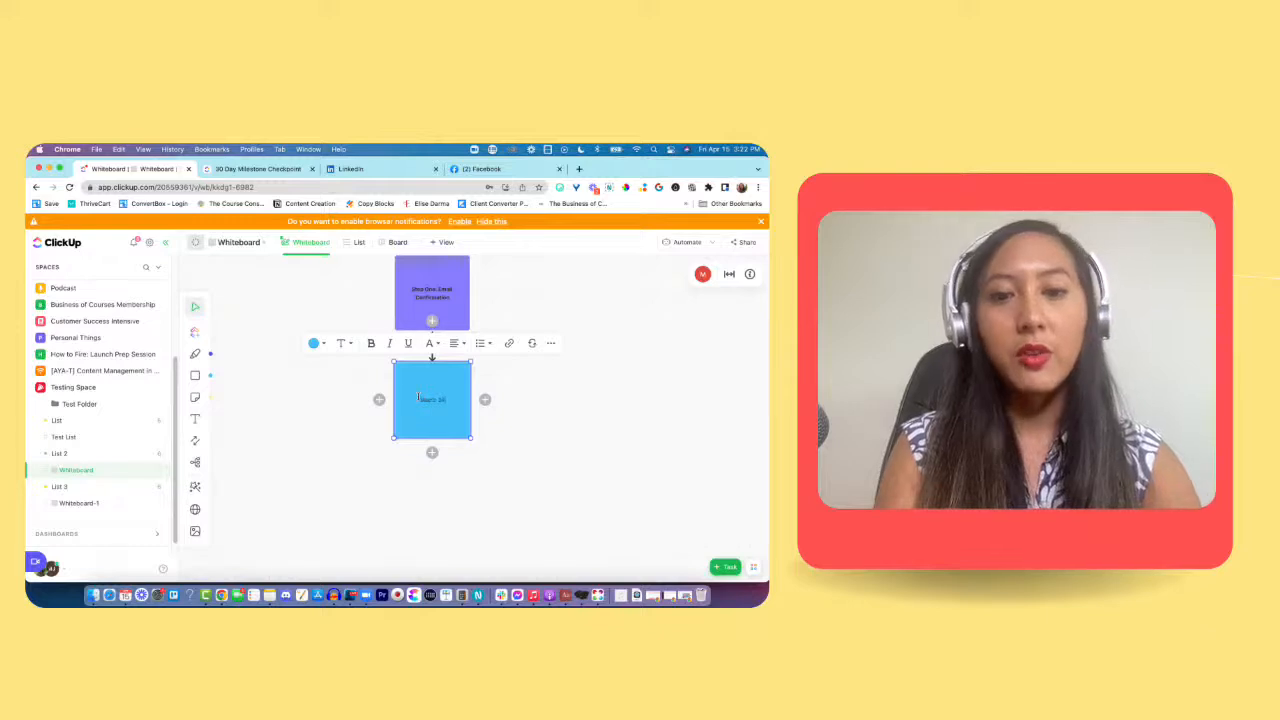
text(r reminder)
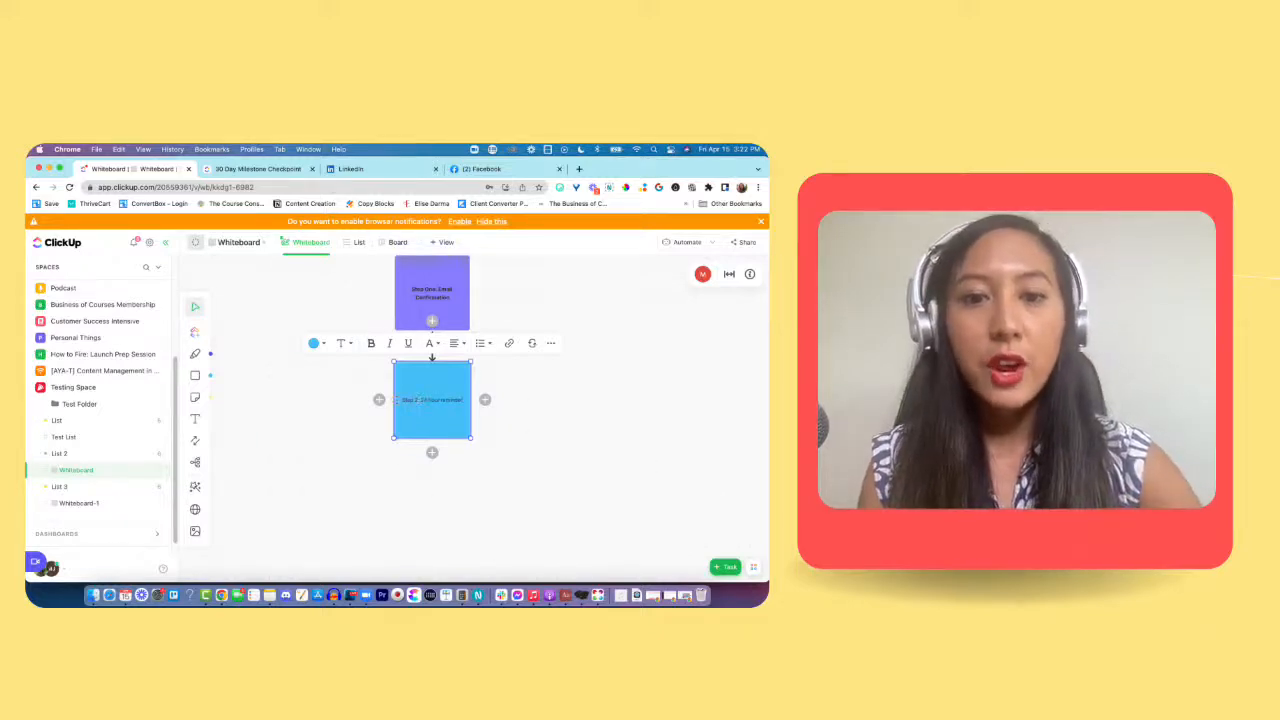
click(558, 406)
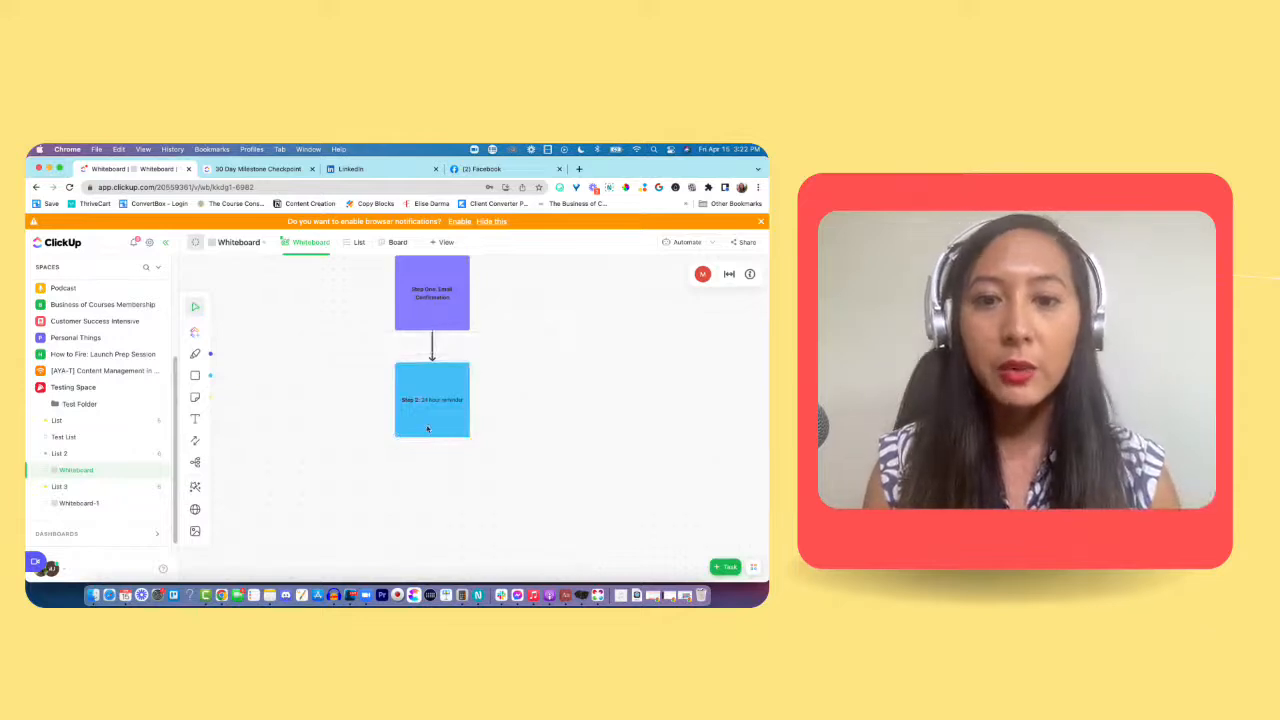
Step: Add a square connected by an arrow below the blue square, colour it orange and deselect it
click(431, 428)
click(316, 451)
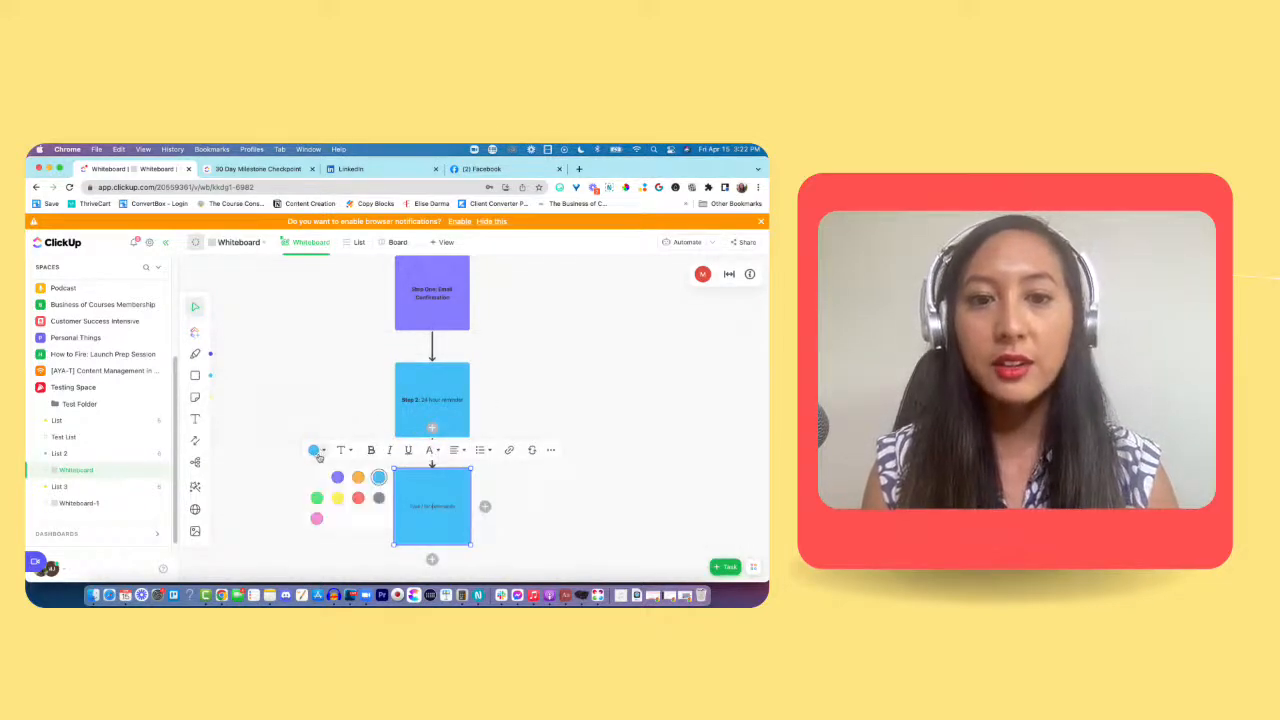
click(358, 477)
scroll(541, 417, down, 2)
click(545, 418)
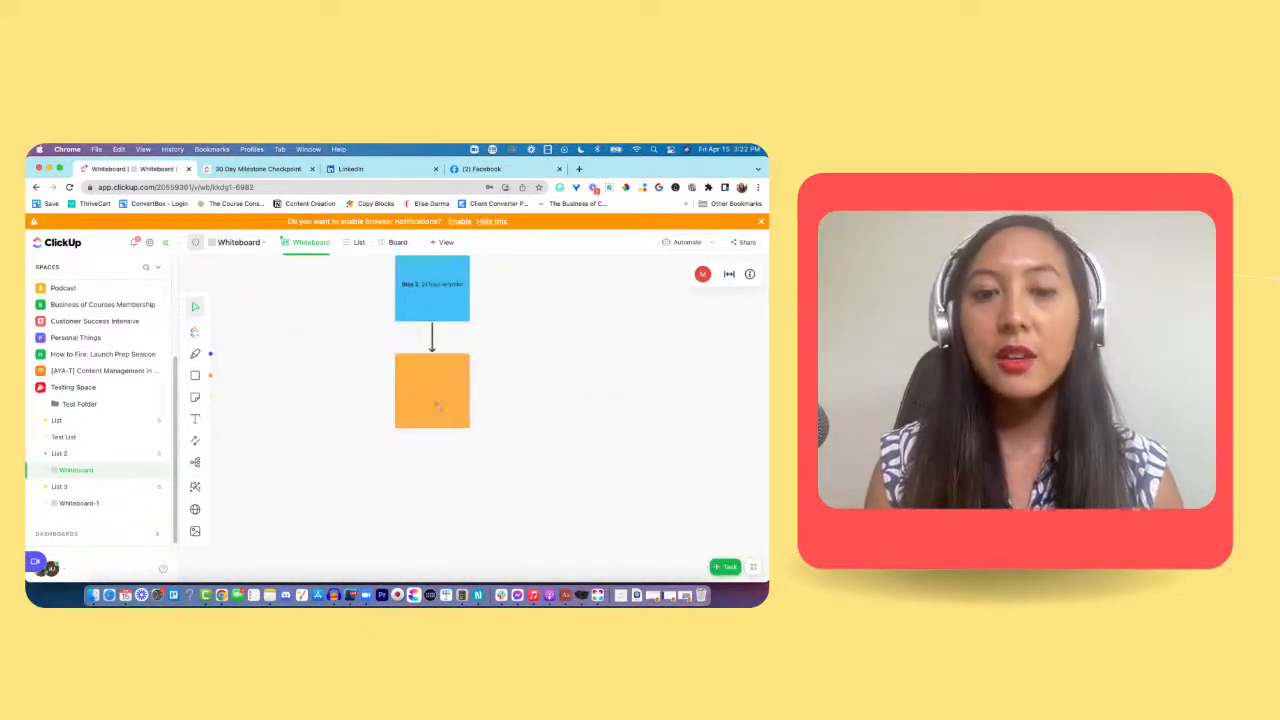
Step: Label the orange square "Step 3: 1 hour reminder" in bold and deselect the shape
double_click(437, 406)
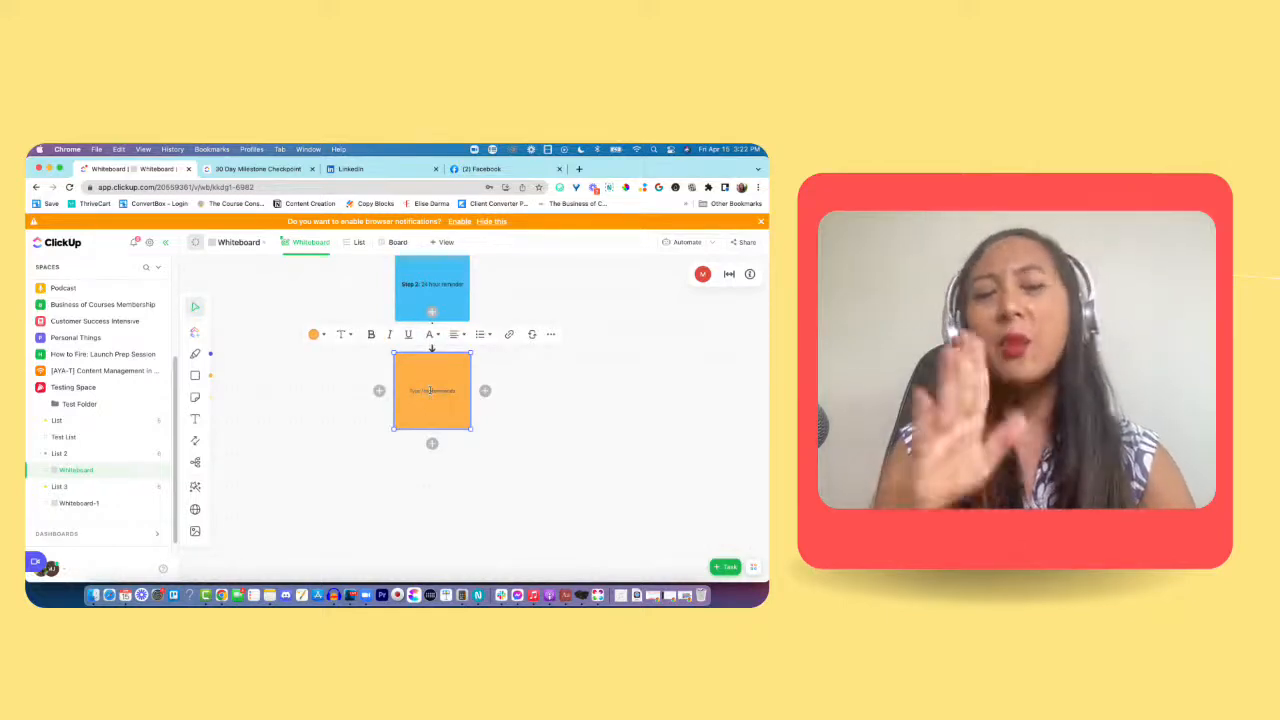
text(S)
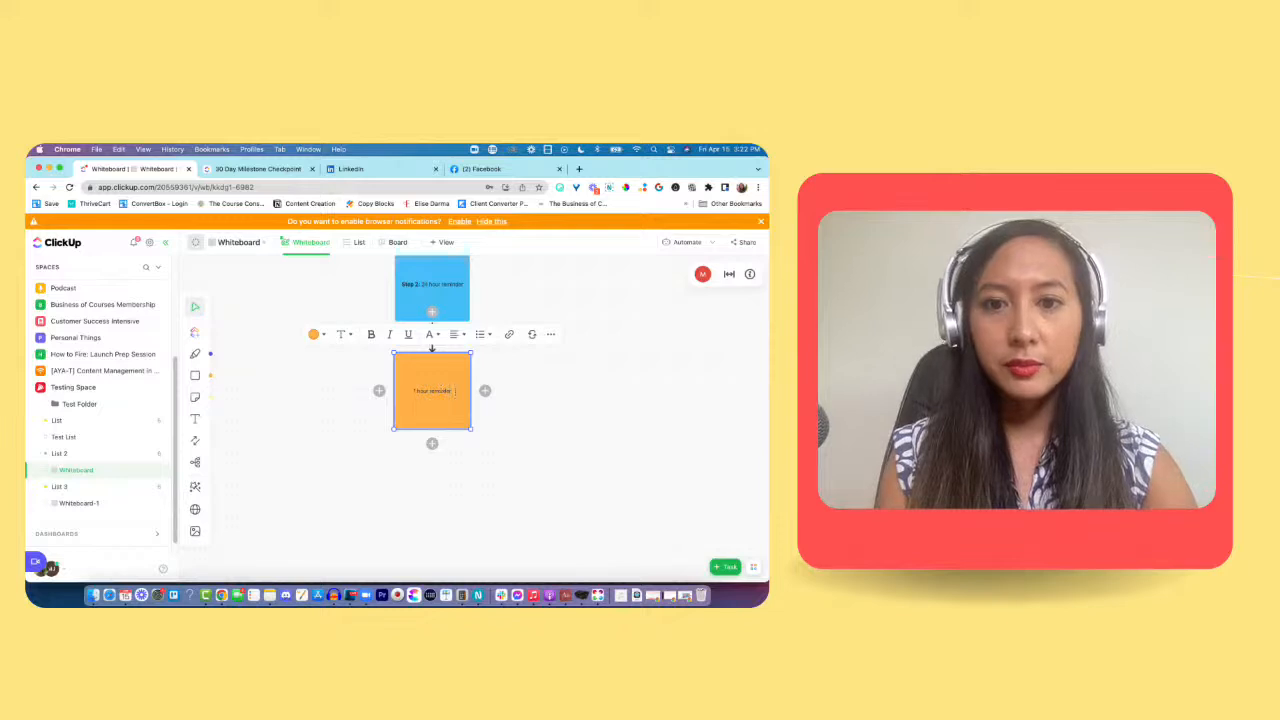
key(super+b)
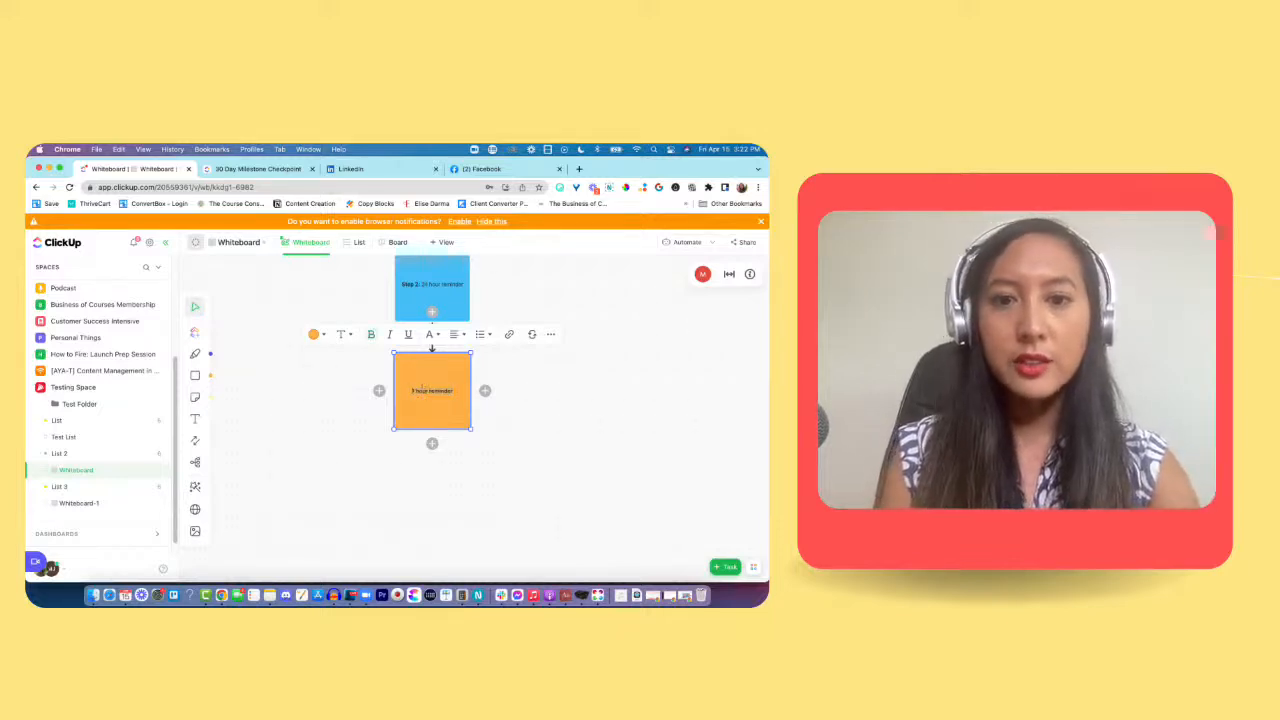
text(Step 3:)
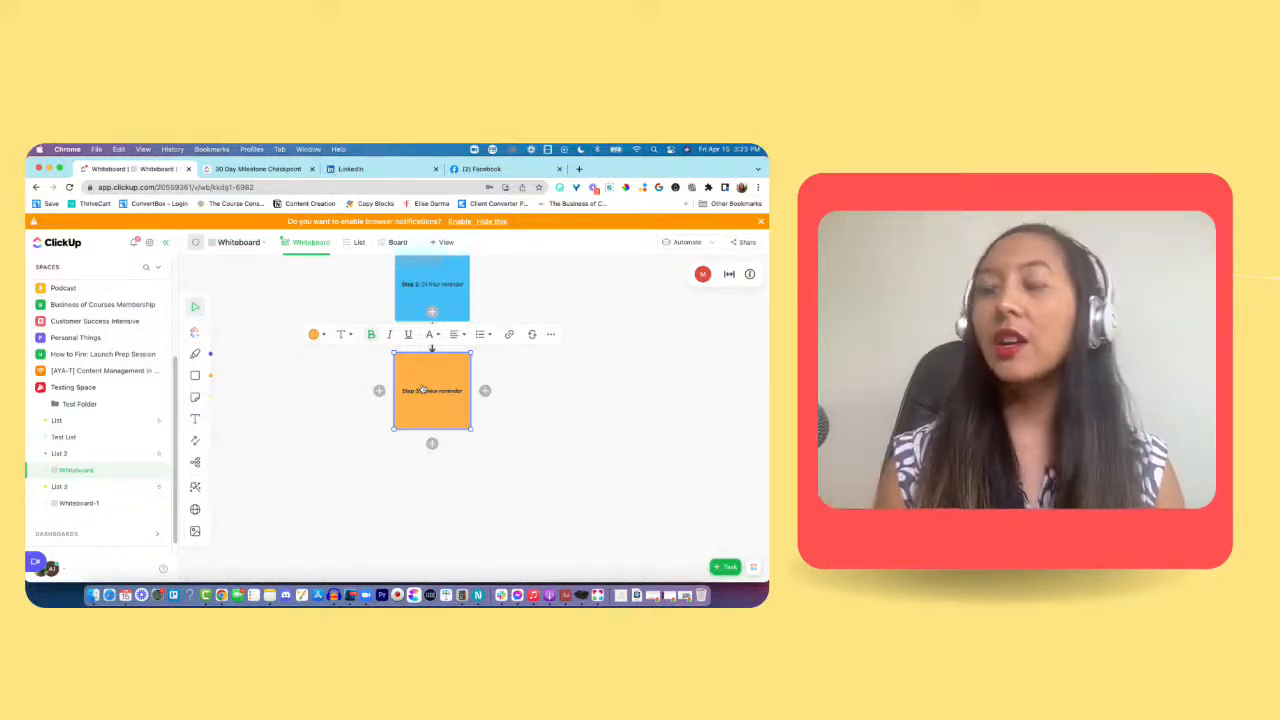
click(531, 395)
Step: Review the whole flow from the Podcast Intake Form square through the confirmation and reminder steps
scroll(505, 372, up, 8)
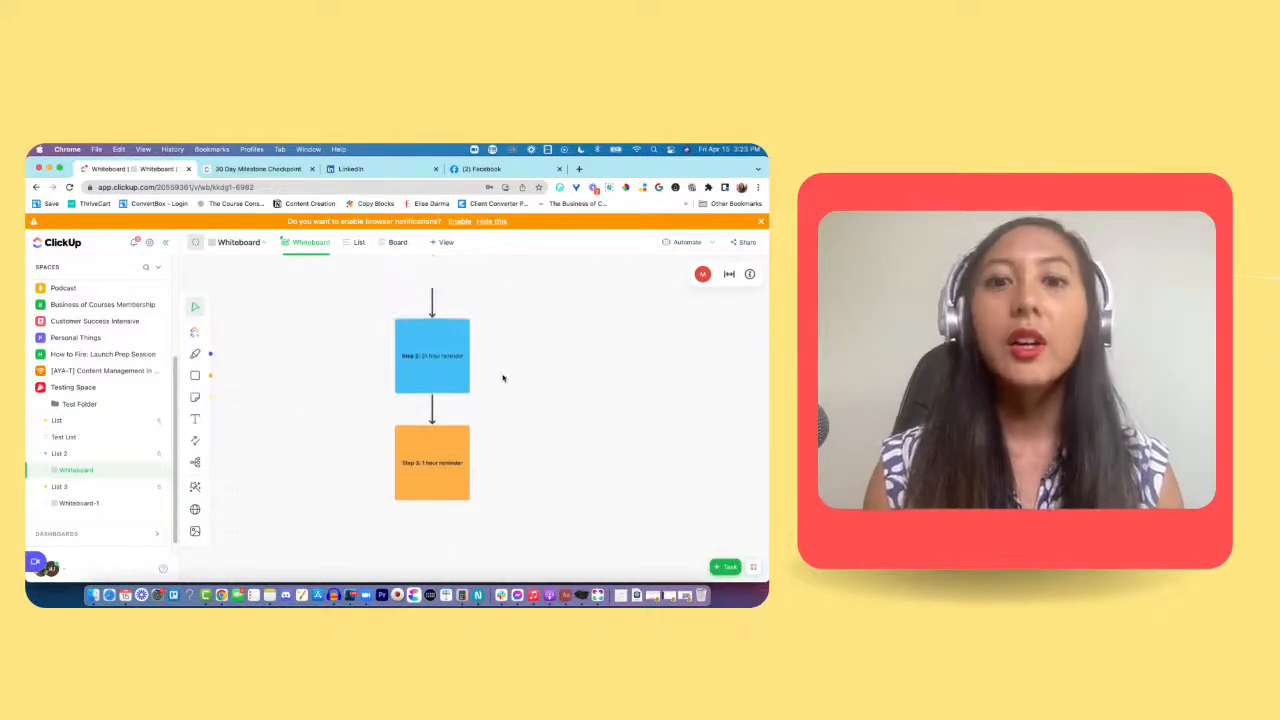
scroll(486, 425, down, 3)
scroll(486, 425, down, 2)
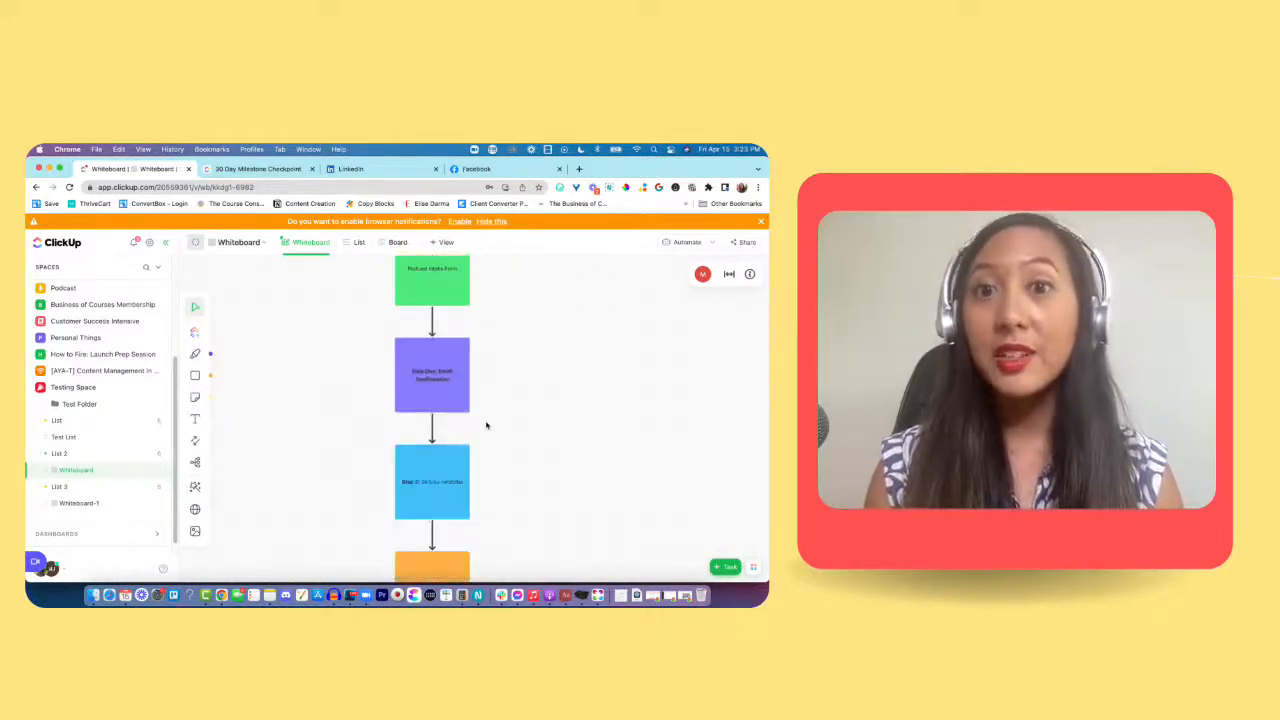
scroll(486, 425, down, 3)
scroll(486, 425, up, 3)
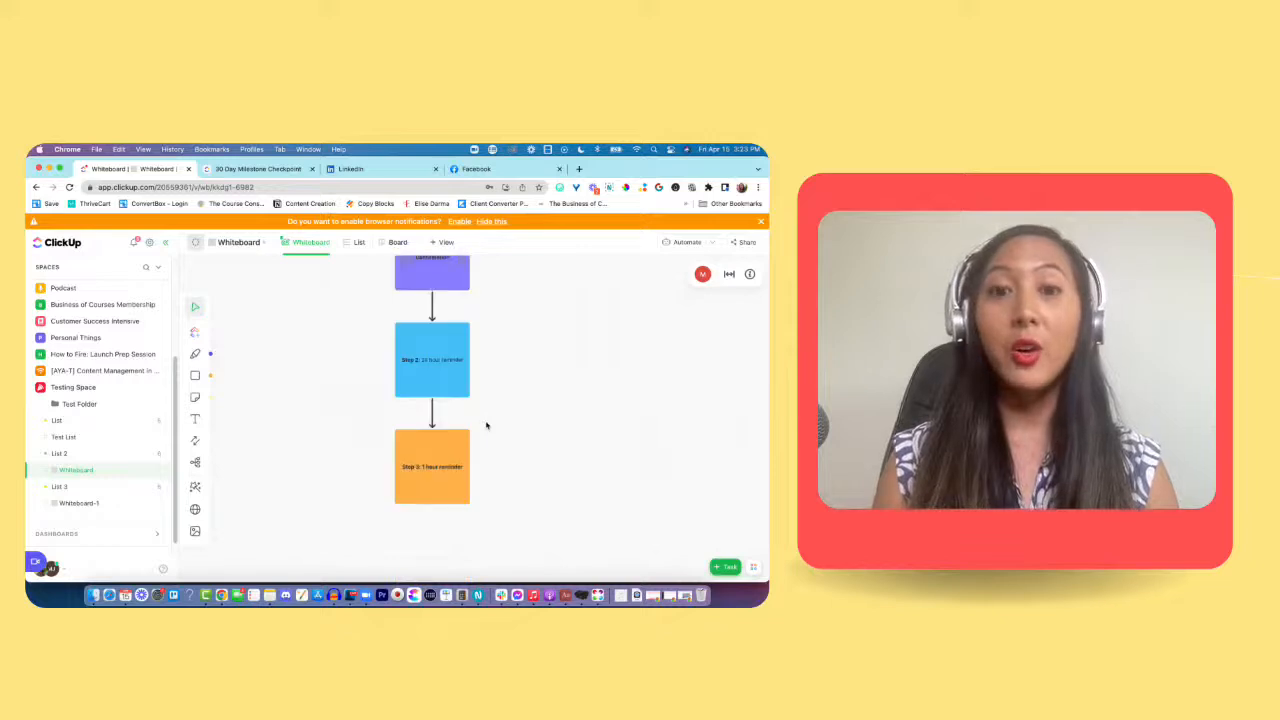
scroll(486, 425, down, 2)
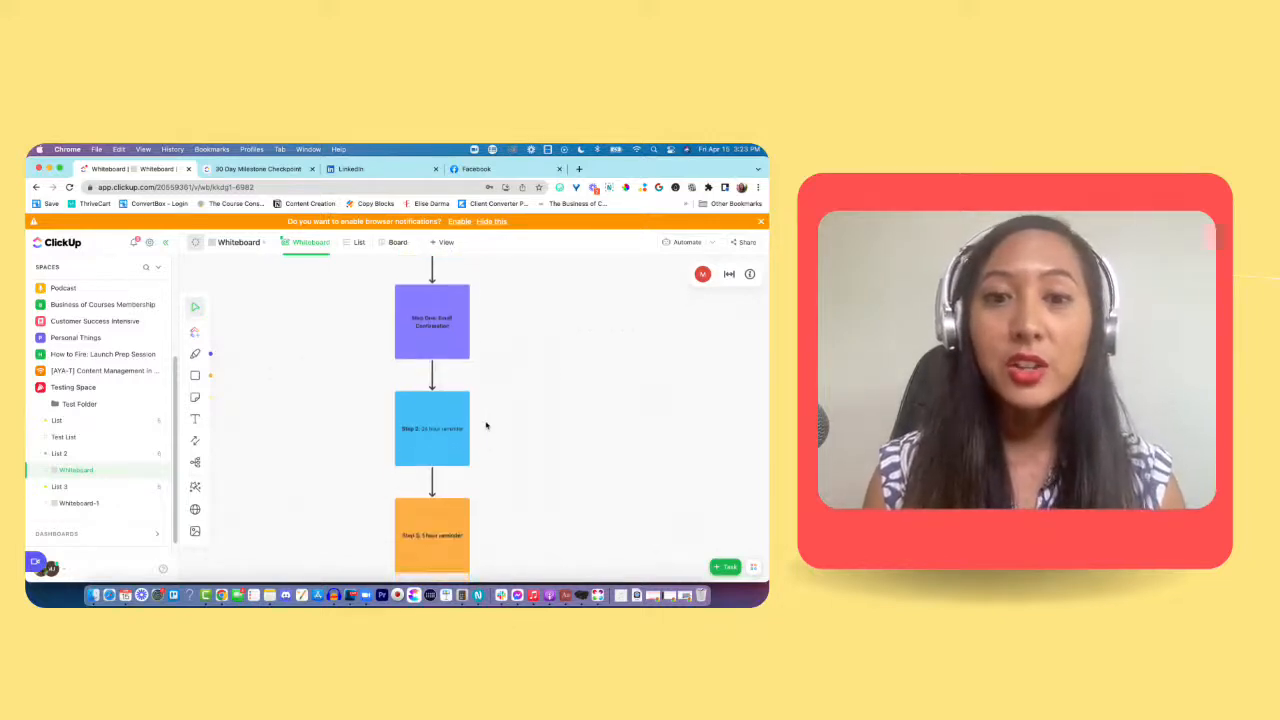
click(435, 428)
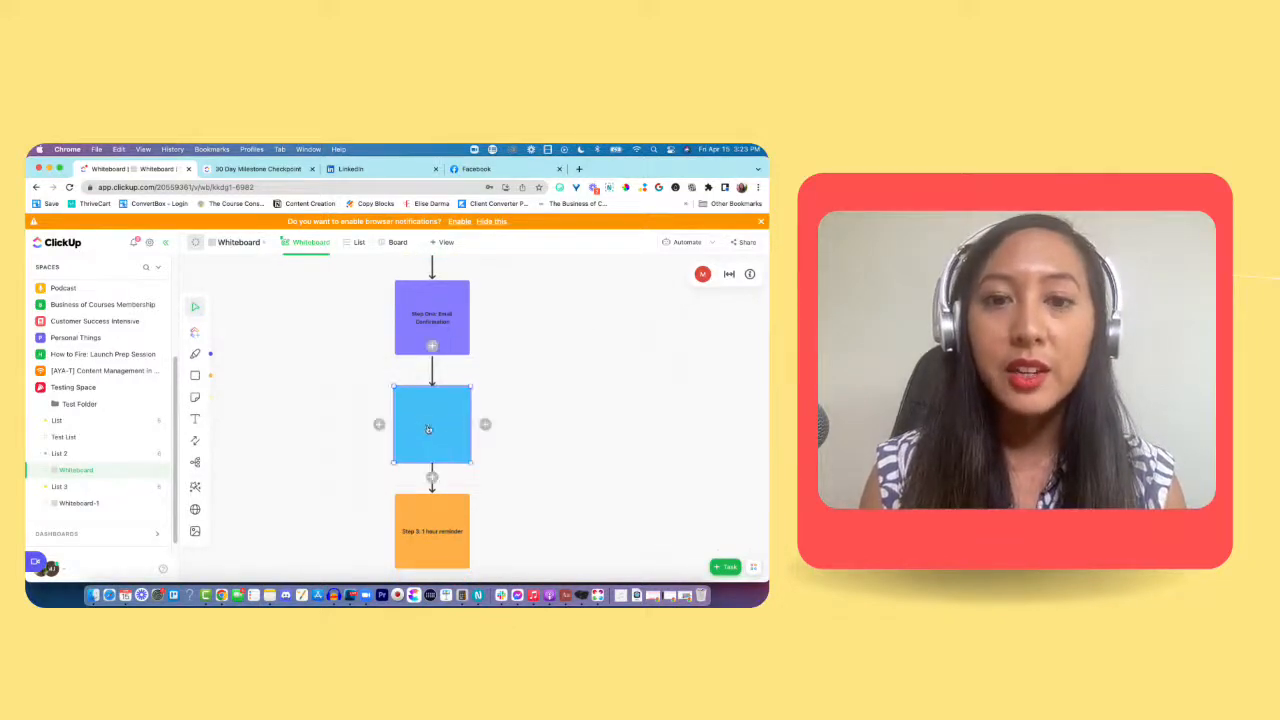
scroll(542, 360, down, 3)
scroll(532, 380, up, 5)
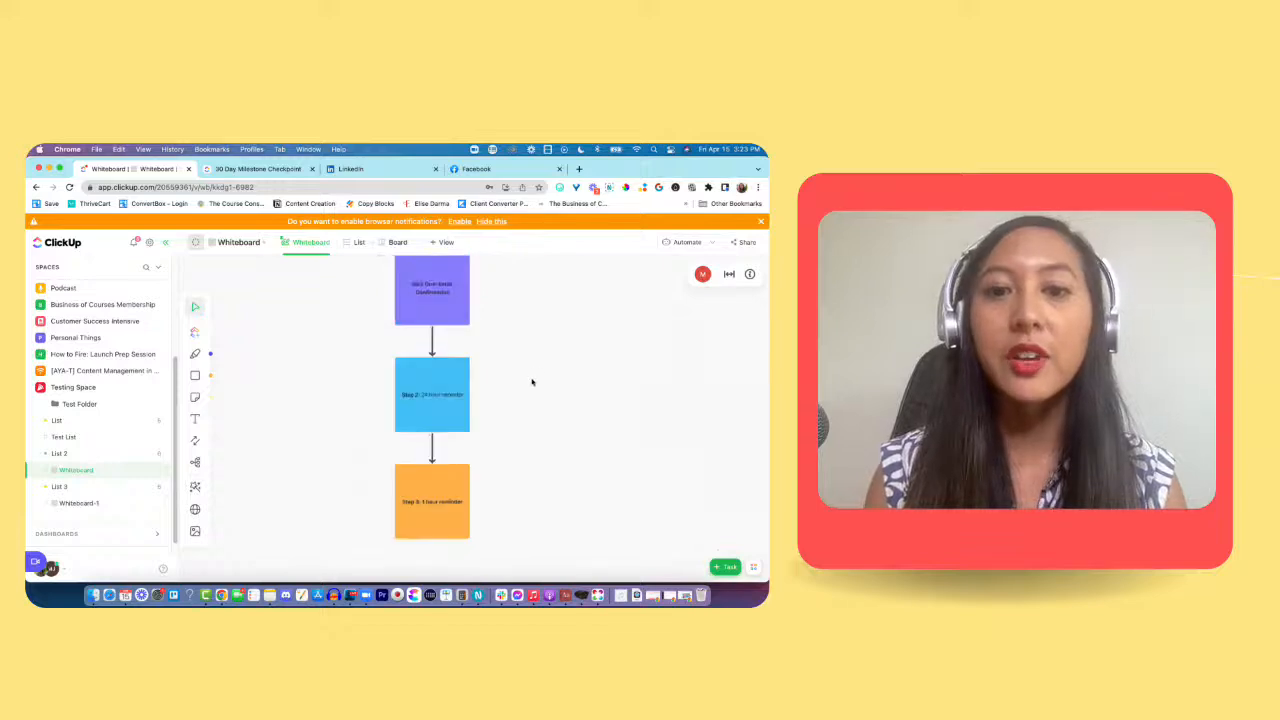
scroll(532, 382, down, 2)
scroll(532, 382, up, 5)
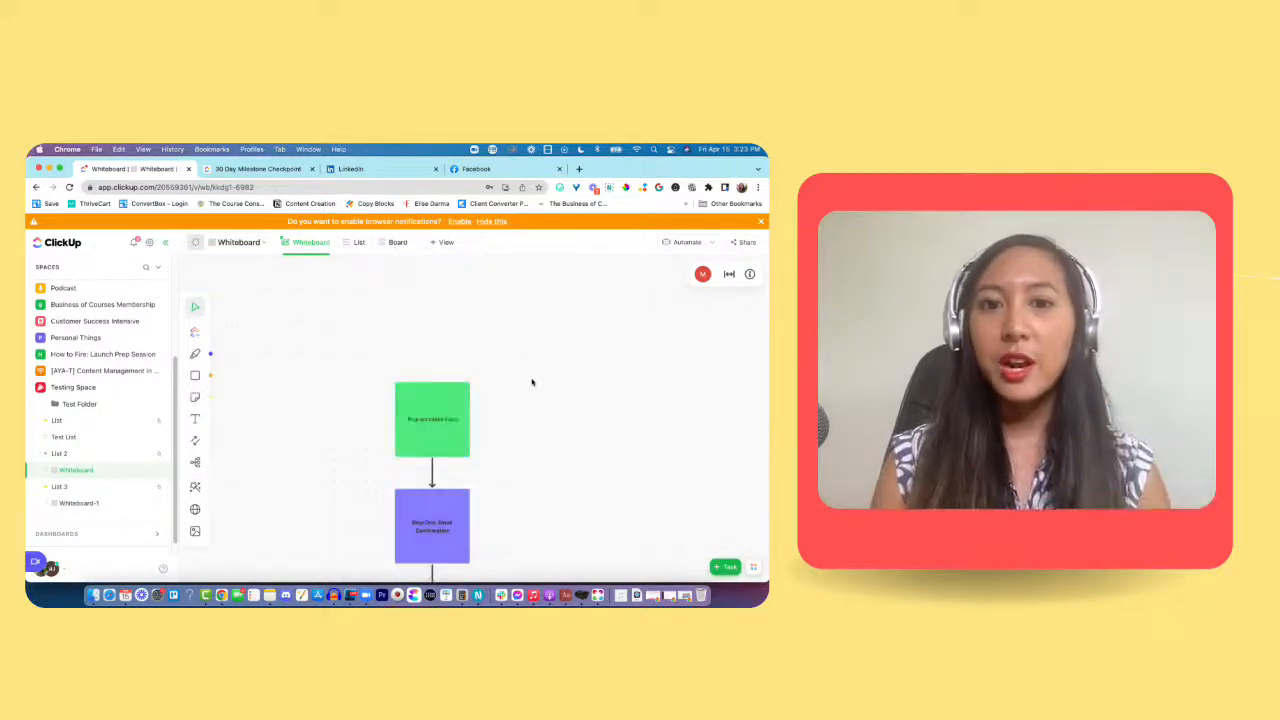
scroll(532, 382, down, 2)
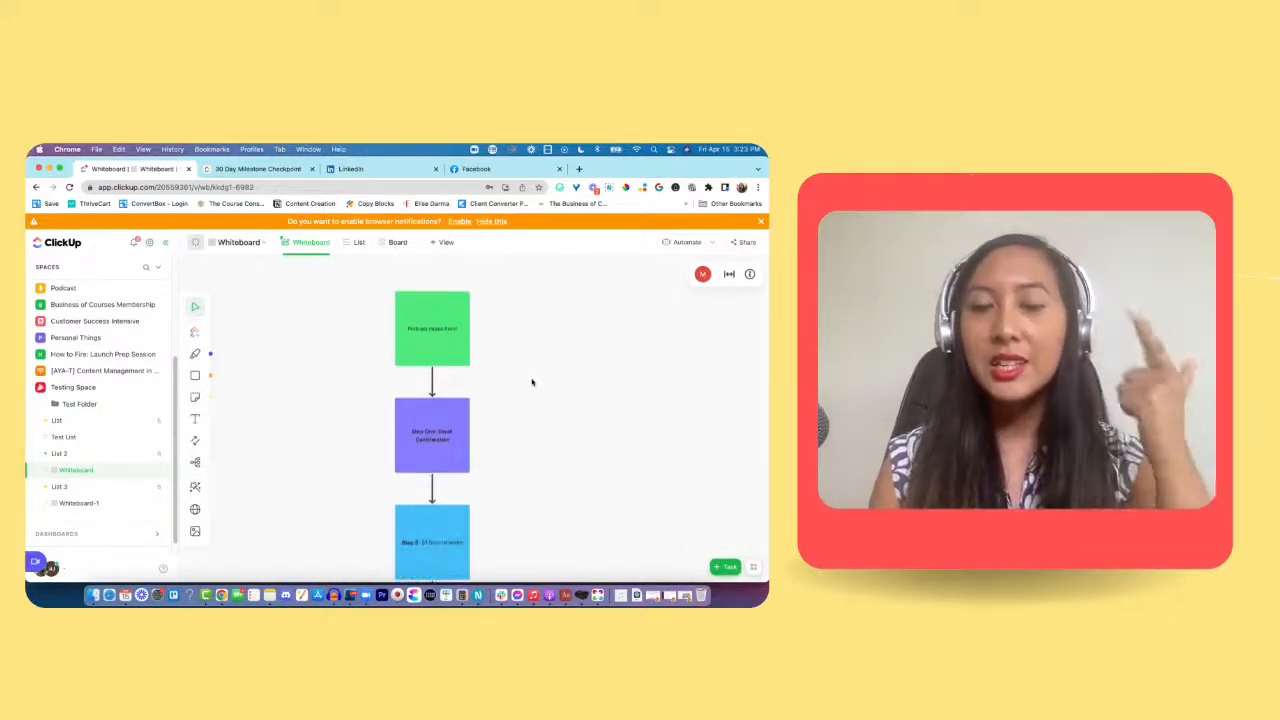
scroll(532, 382, down, 3)
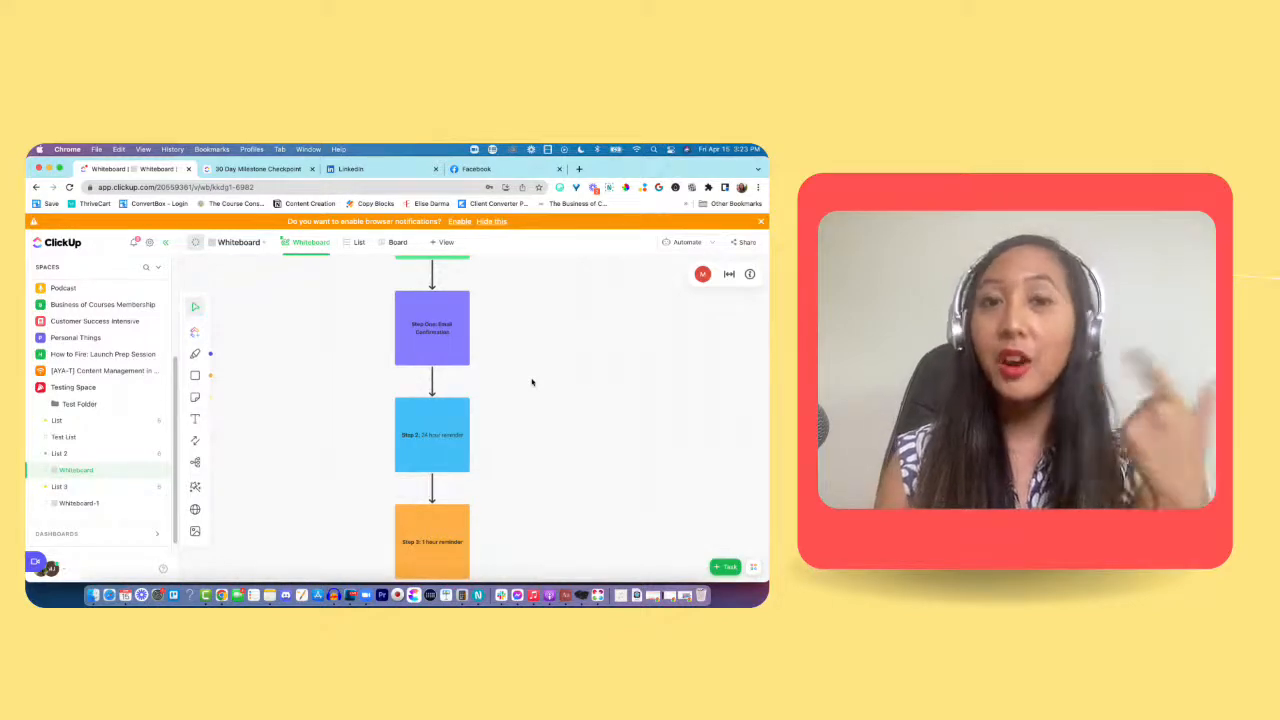
scroll(532, 382, down, 3)
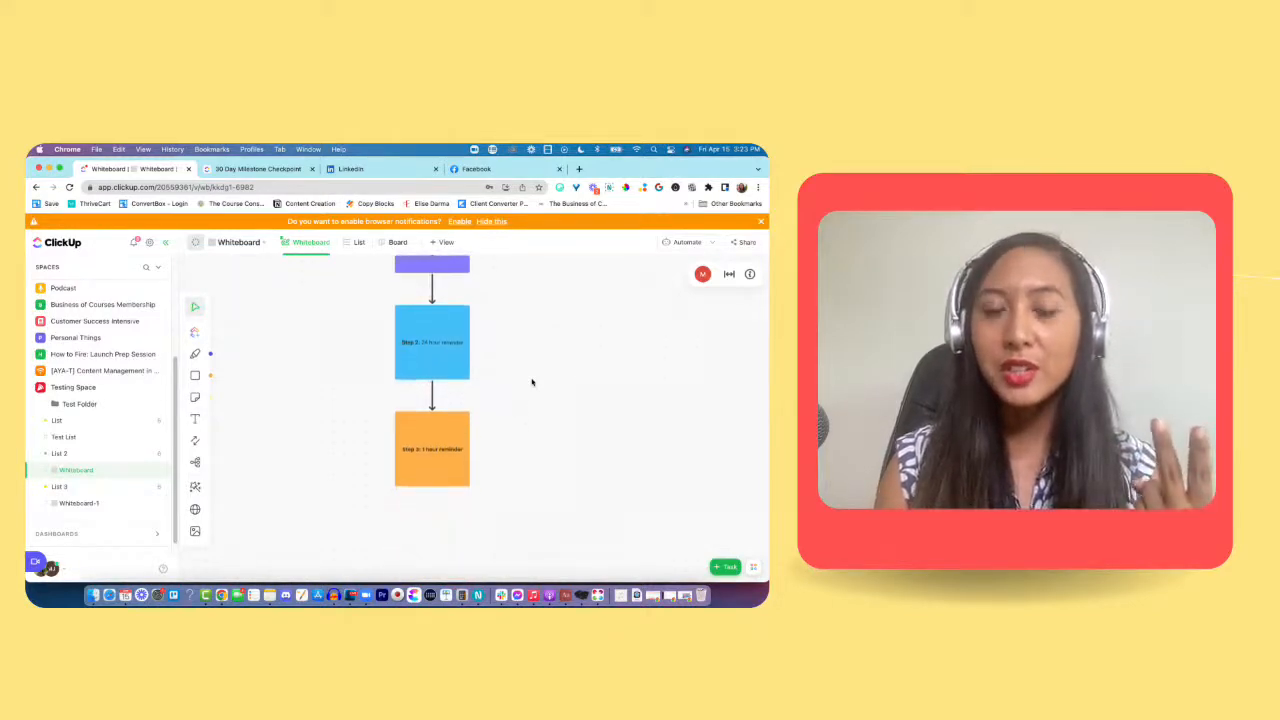
scroll(532, 382, down, 2)
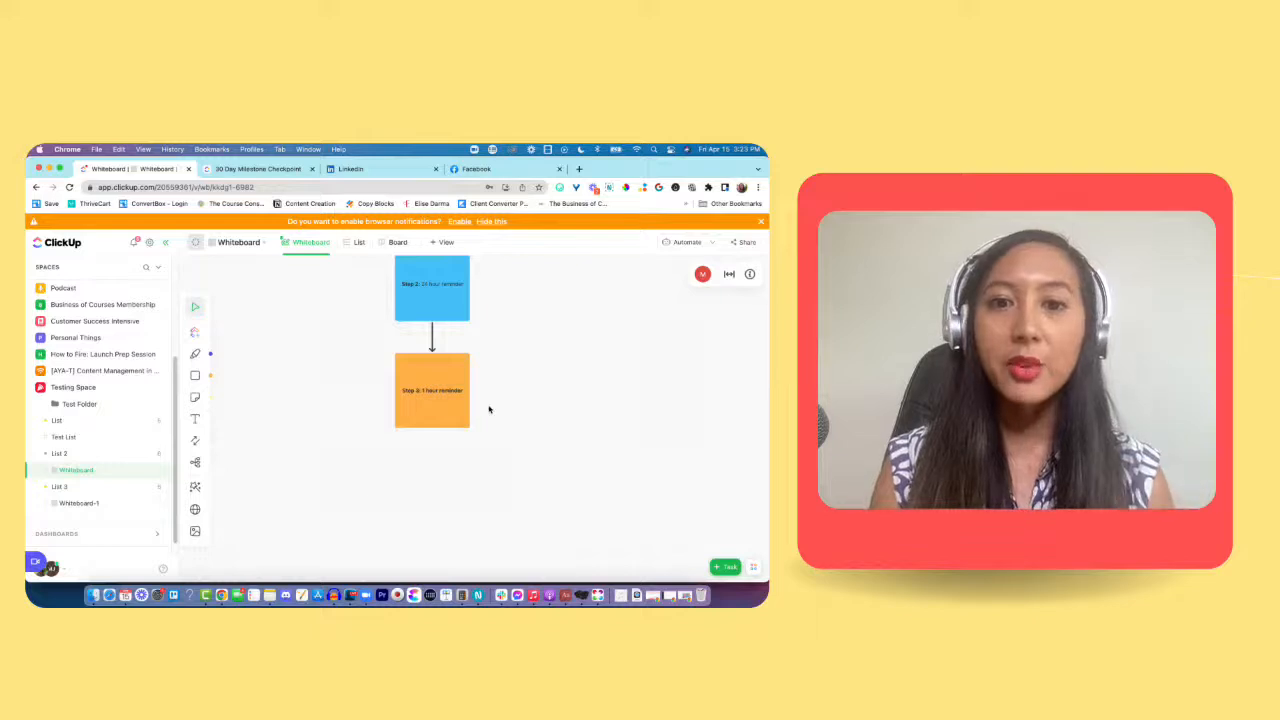
scroll(489, 409, down, 3)
scroll(489, 409, up, 5)
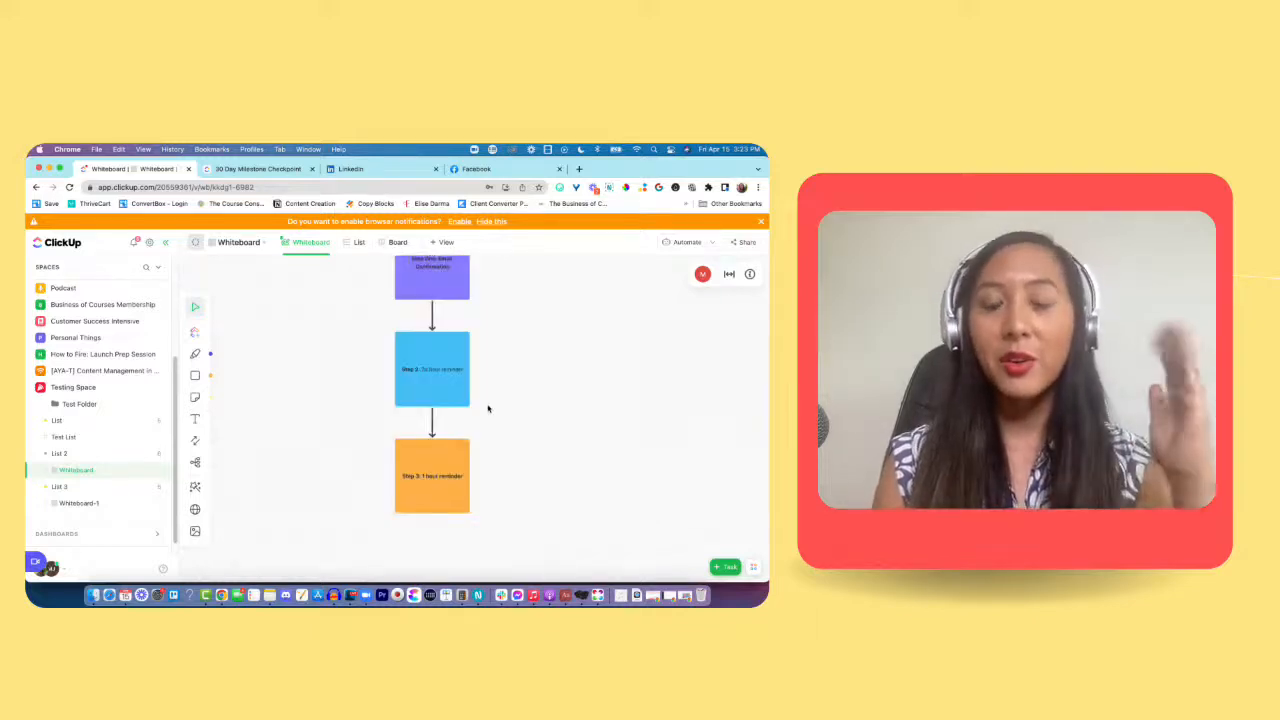
scroll(488, 408, down, 1)
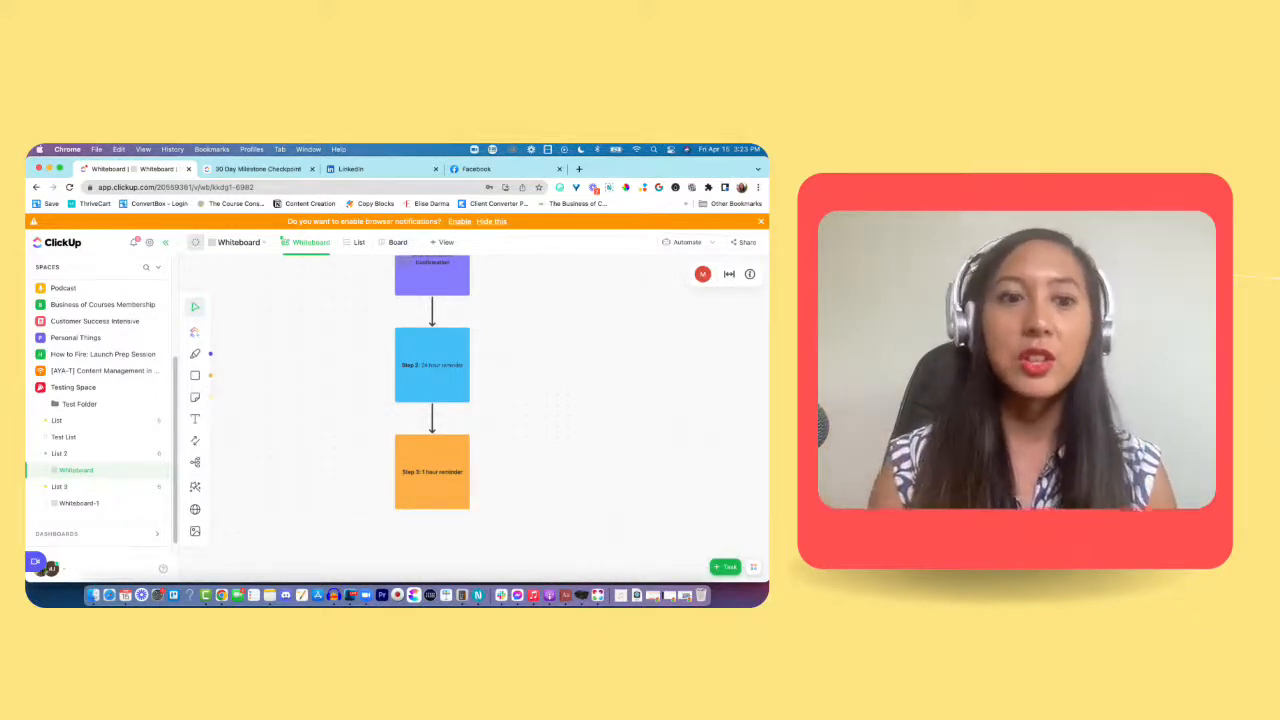
Step: View the Whiteboards Template Library without applying a template, and open the Website Cards option
click(195, 486)
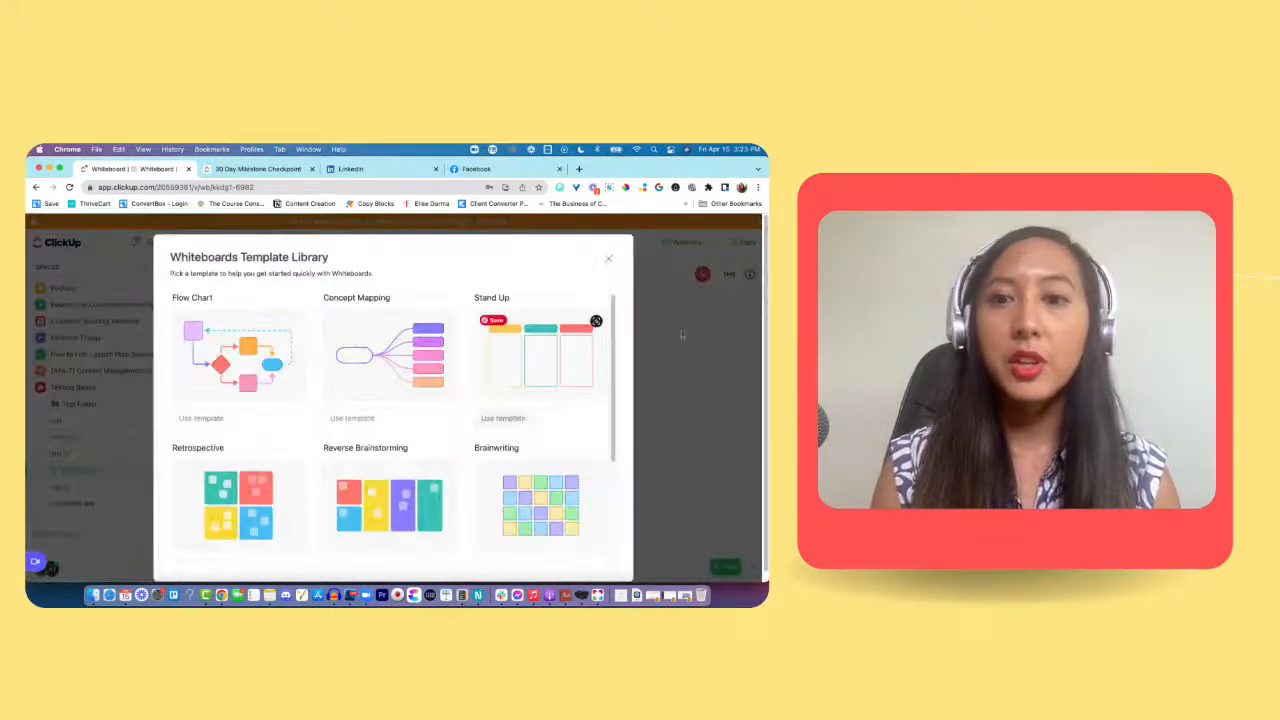
click(609, 260)
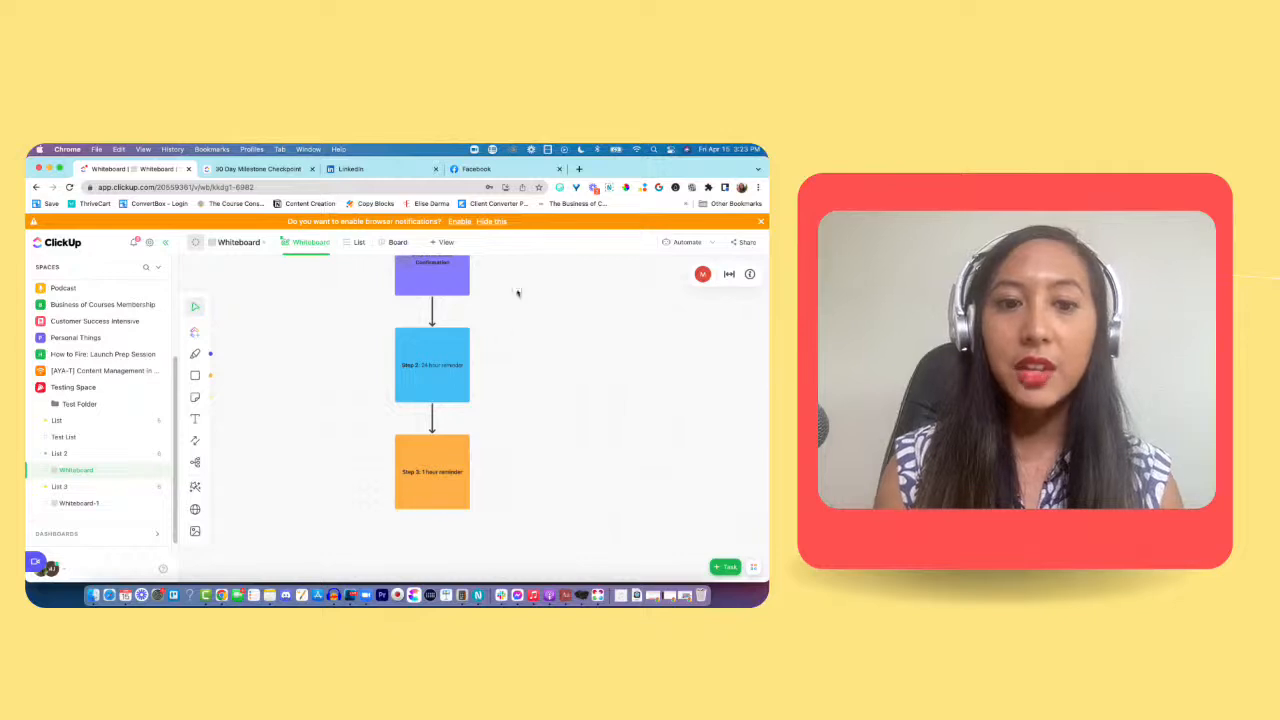
click(196, 510)
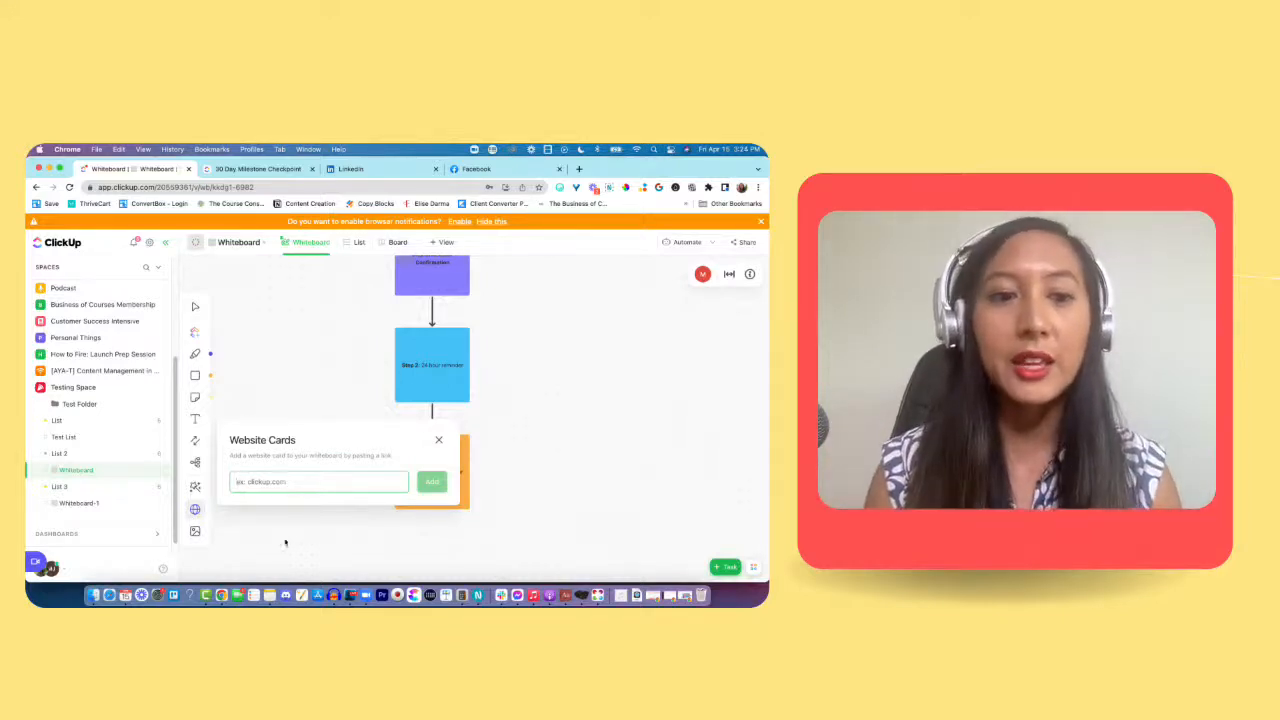
Step: Upload the image 4.png from the Instagram Templates folder to the whiteboard and reposition it over the flow squares
click(195, 531)
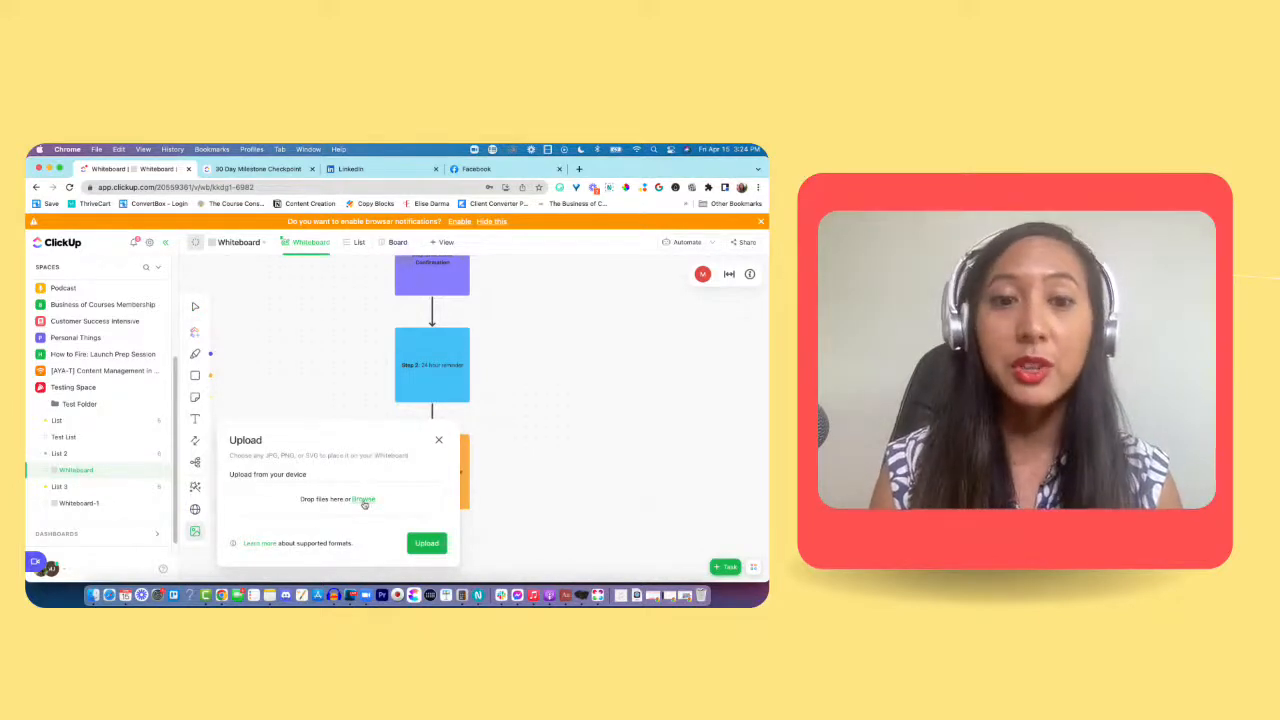
click(364, 499)
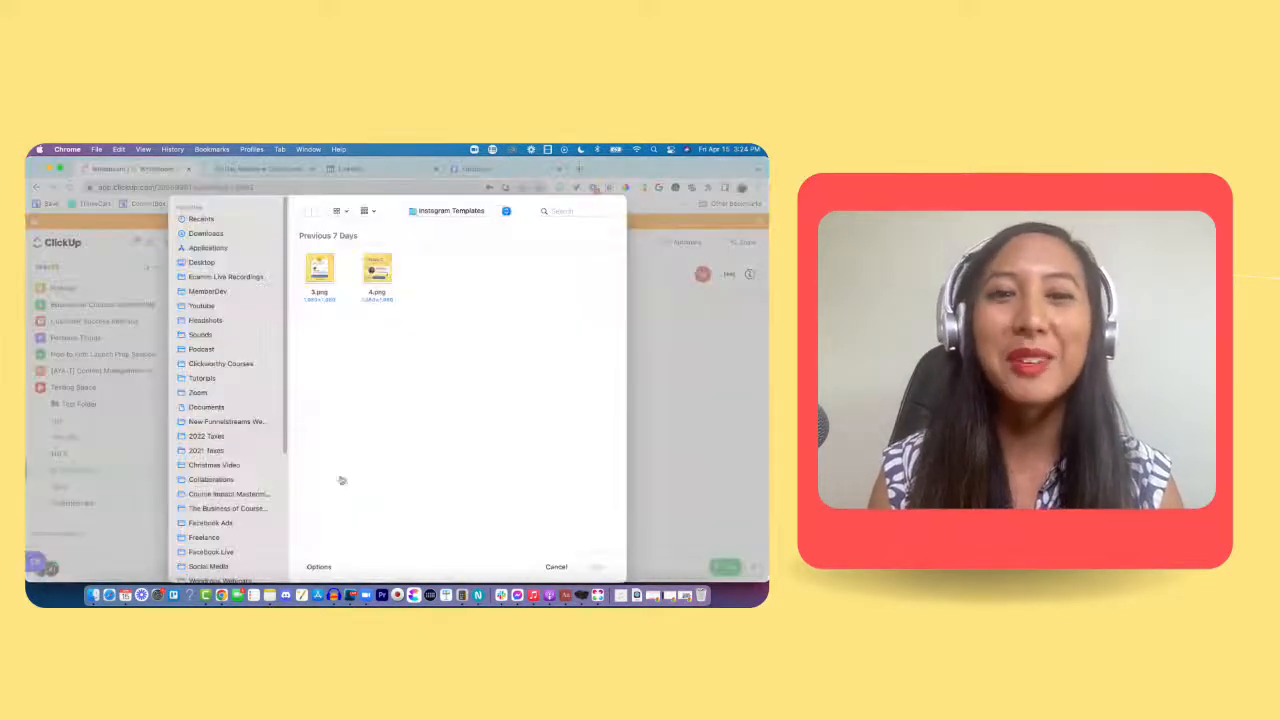
click(374, 268)
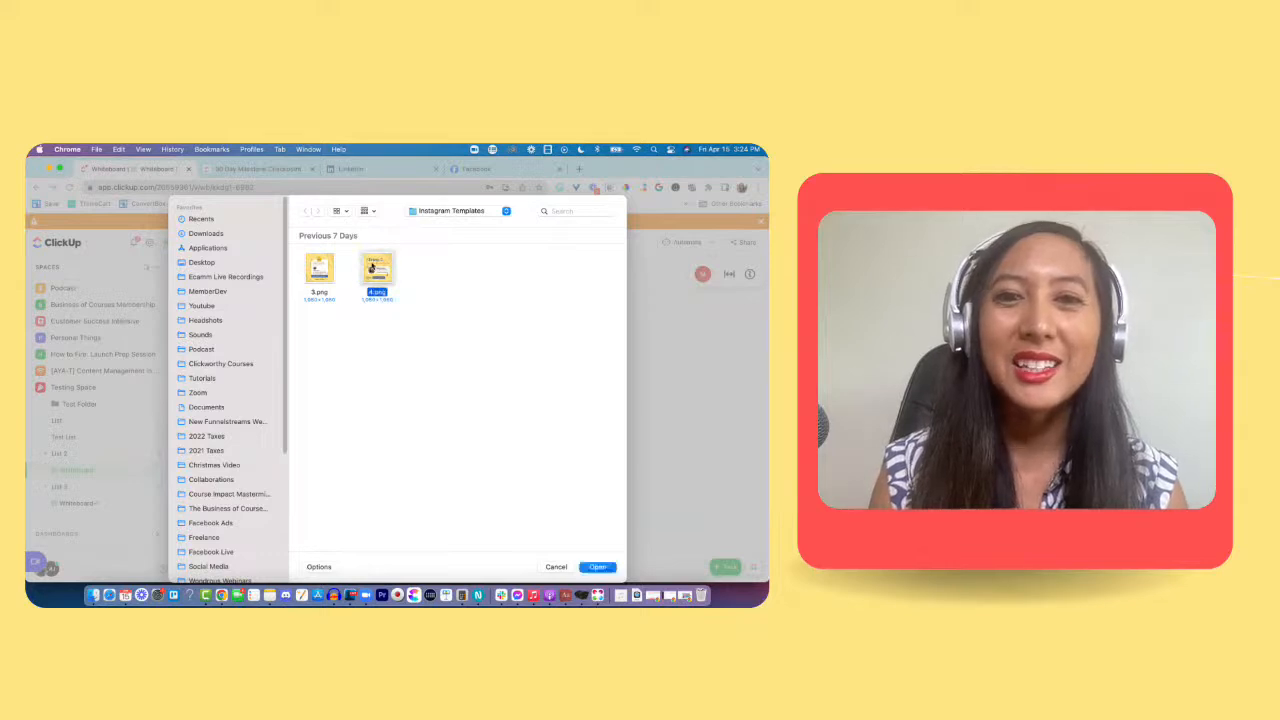
click(598, 567)
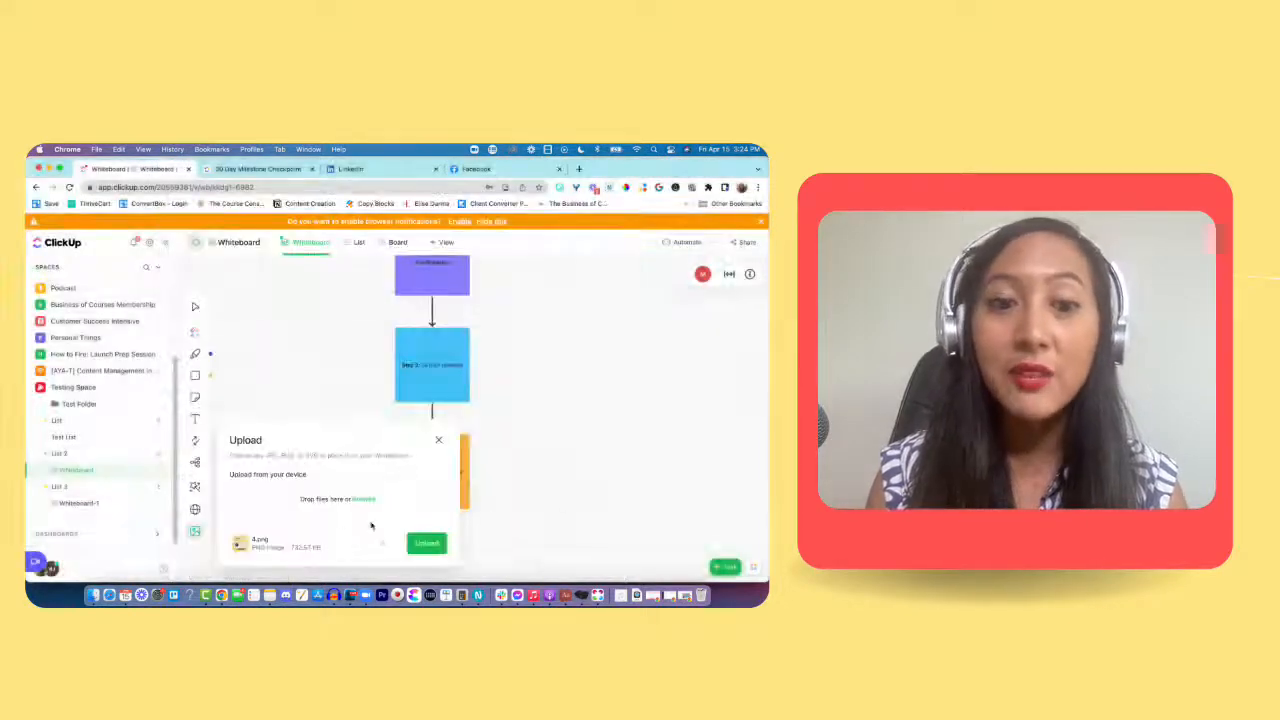
click(428, 544)
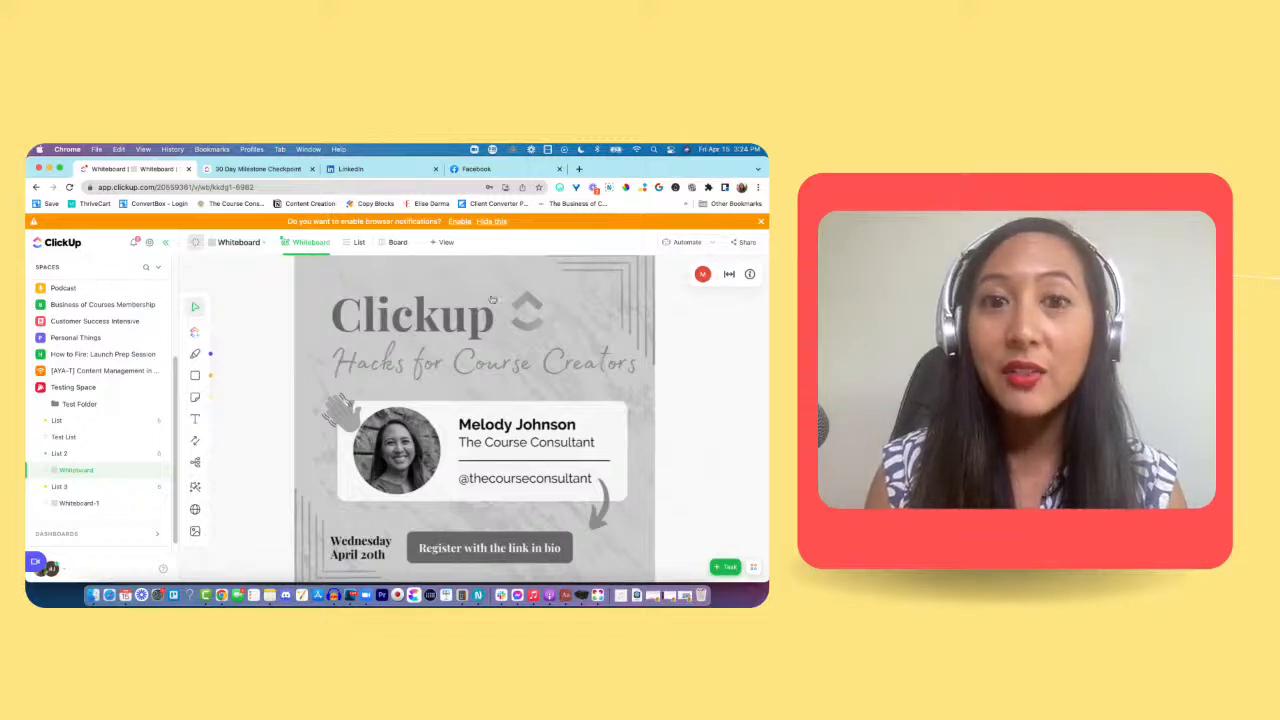
drag(637, 271, 508, 357)
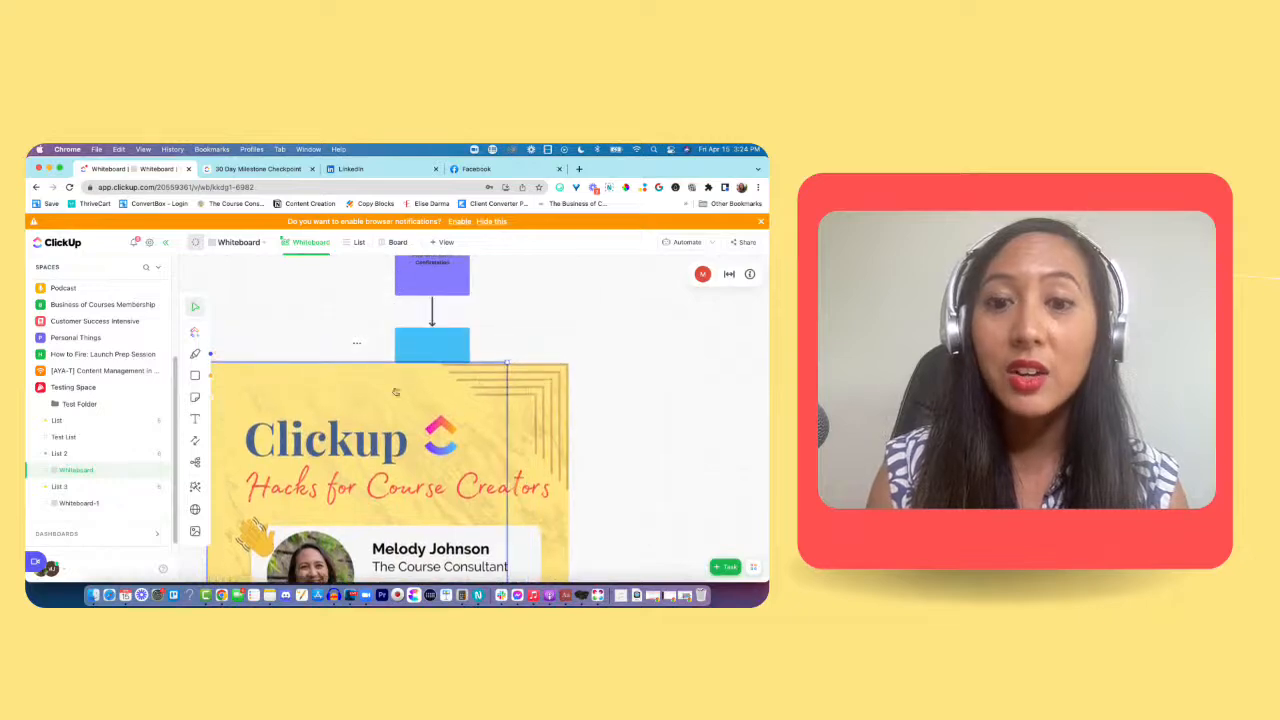
Step: Shrink the uploaded "Clickup Hacks for Course Creators" image until it is slightly more than twice as wide as a flow square
drag(355, 399, 507, 296)
scroll(529, 389, down, 2)
scroll(529, 389, up, 3)
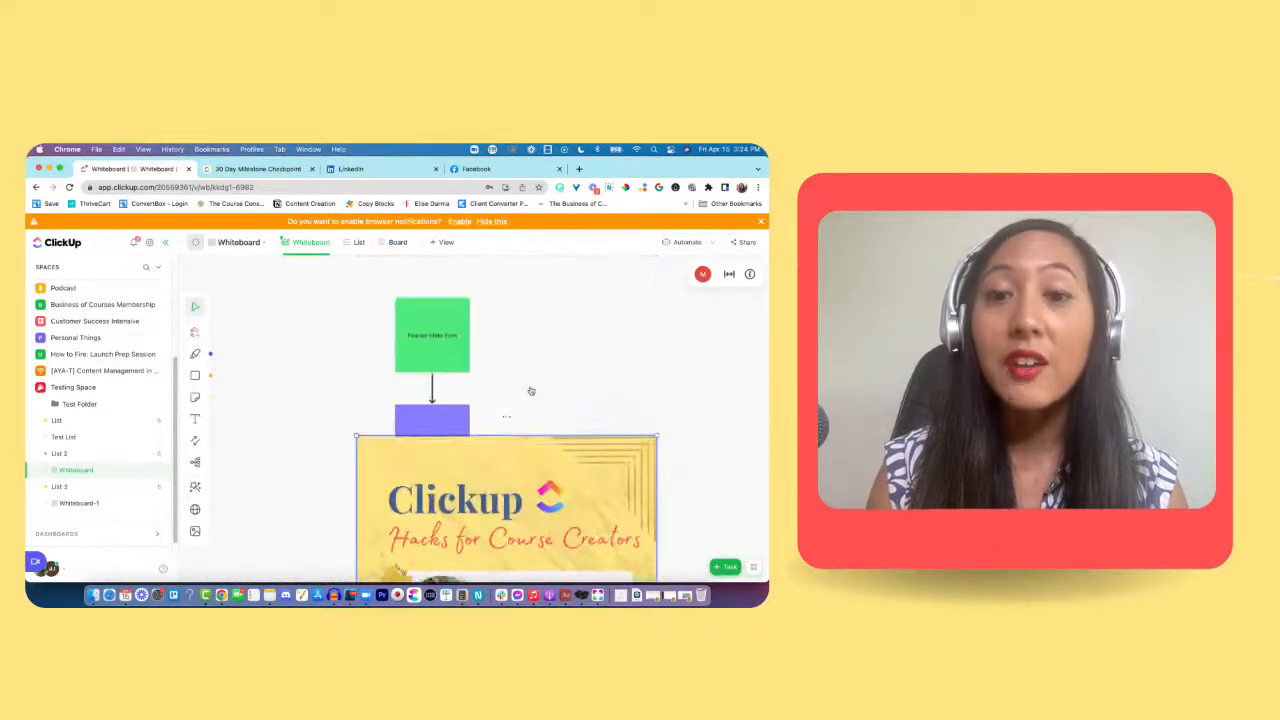
scroll(529, 389, down, 5)
scroll(531, 391, up, 1)
scroll(531, 391, down, 1)
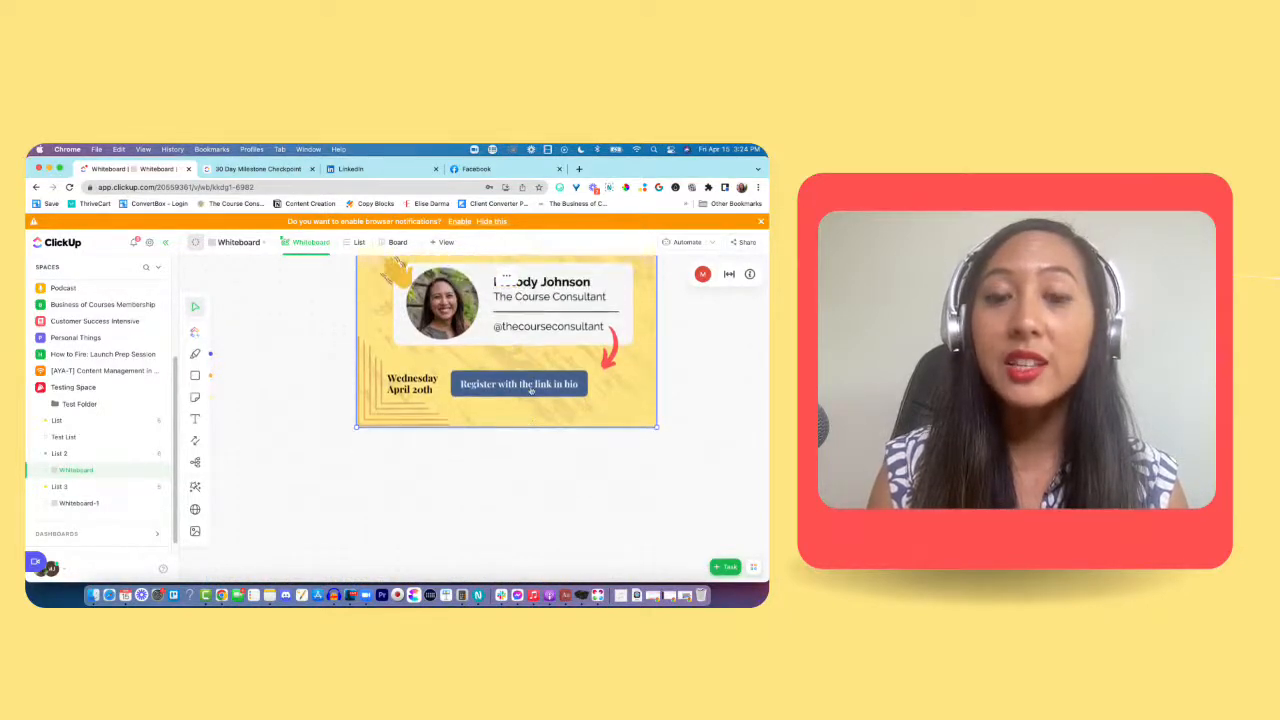
scroll(531, 391, up, 5)
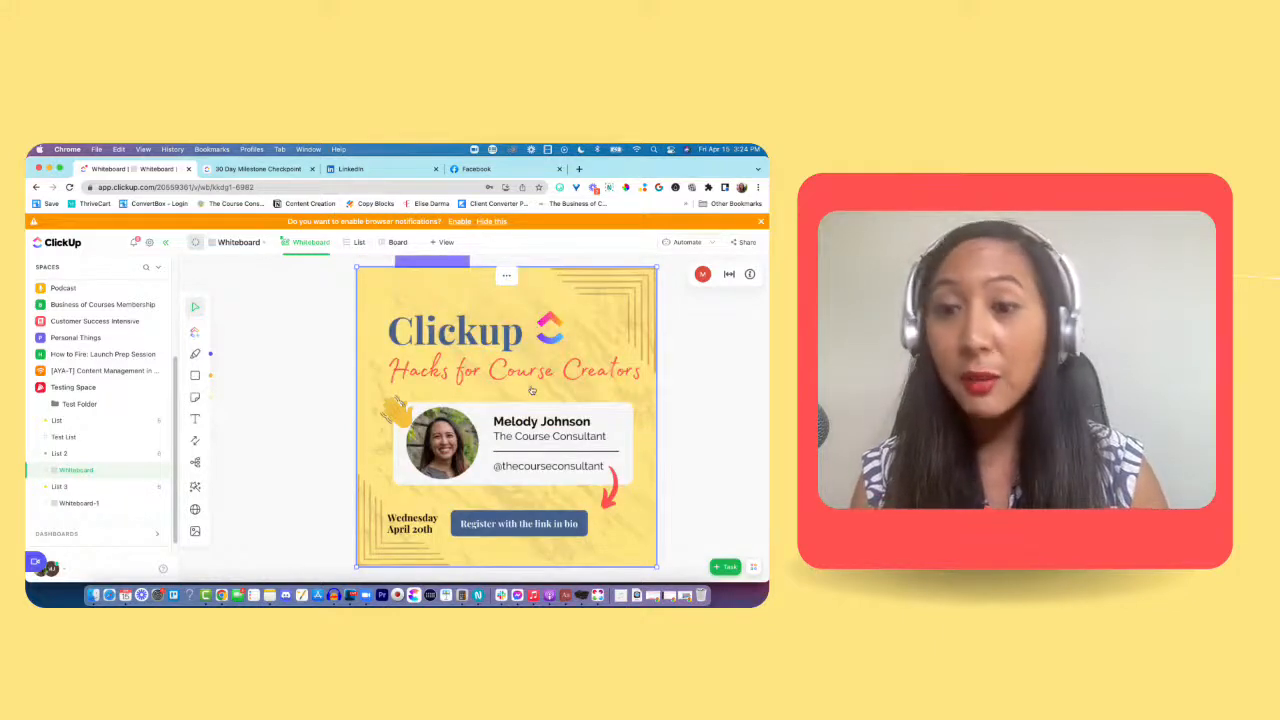
scroll(531, 391, right, 5)
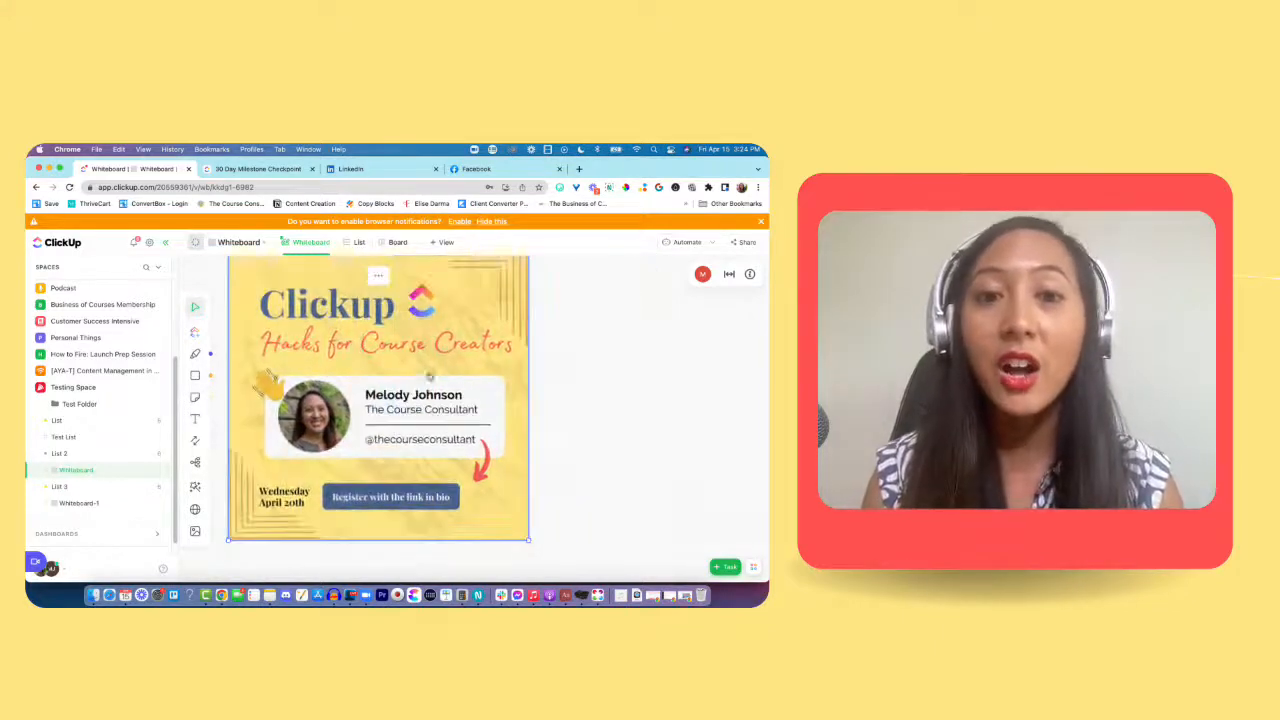
scroll(531, 391, up, 1)
scroll(298, 452, up, 5)
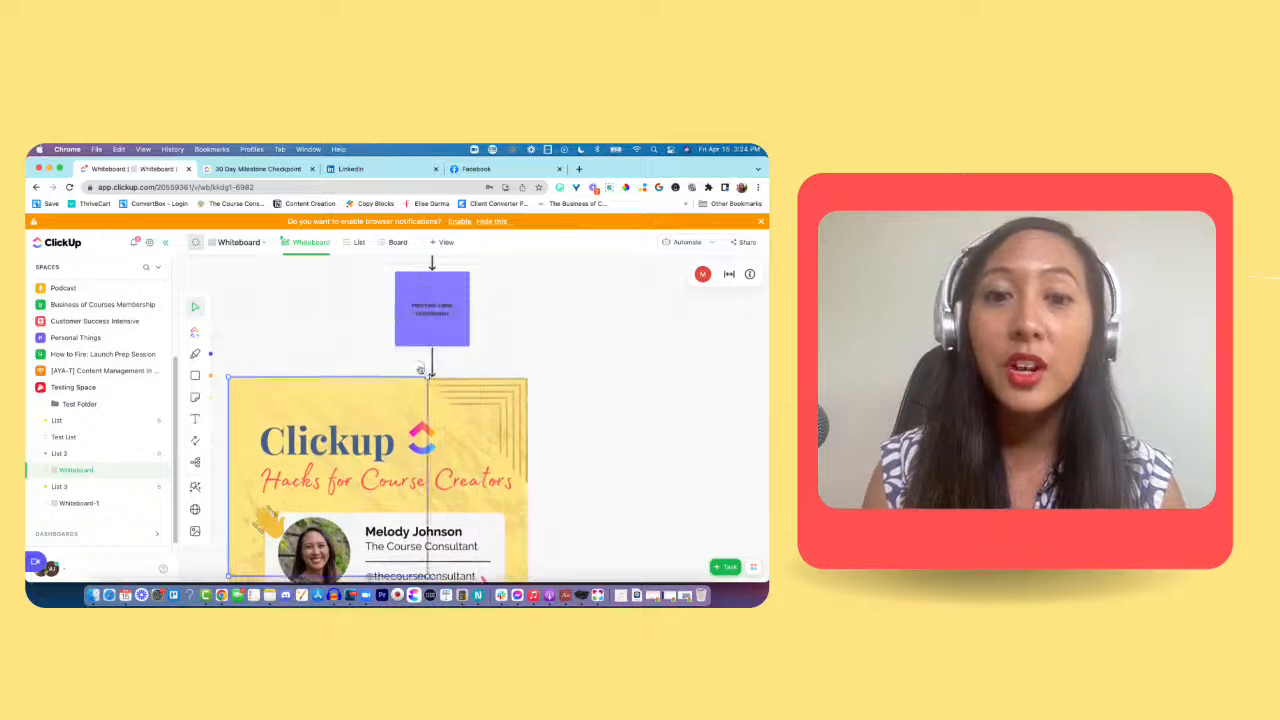
drag(298, 452, 465, 297)
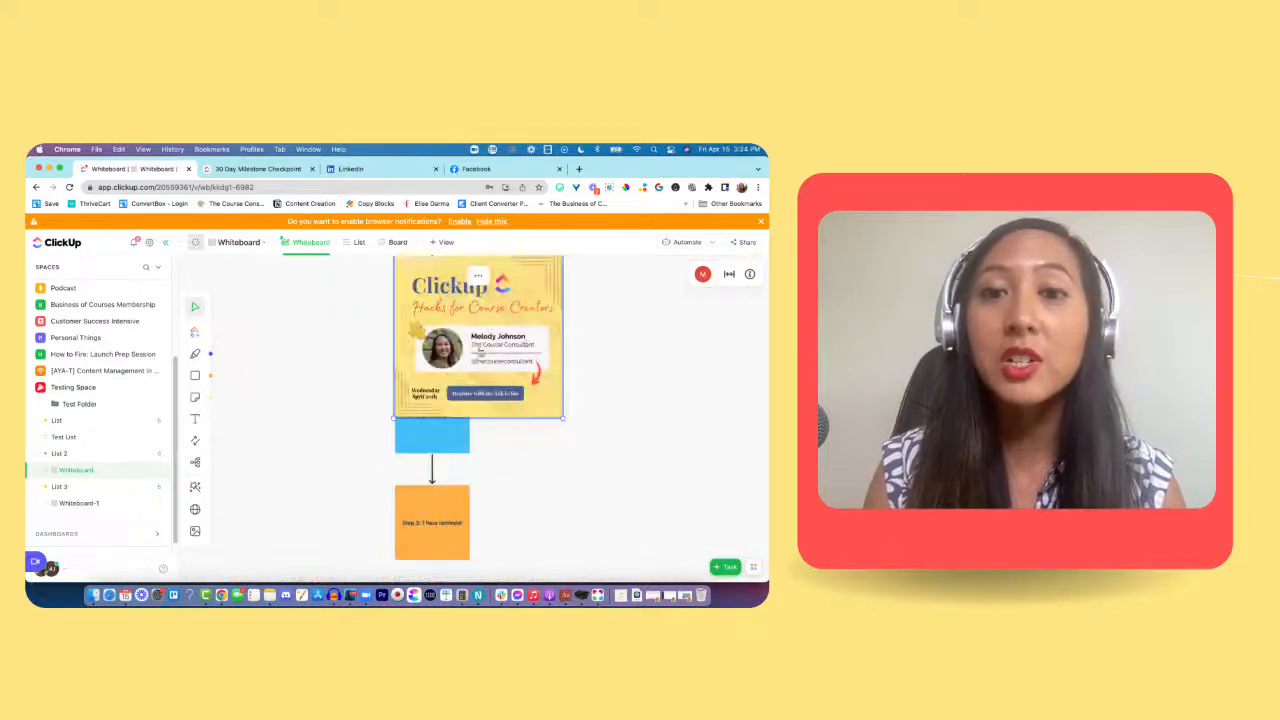
Step: Move the image off the flow squares into the empty space to their right and deselect it
scroll(505, 362, up, 5)
scroll(505, 370, down, 1)
drag(503, 382, 612, 294)
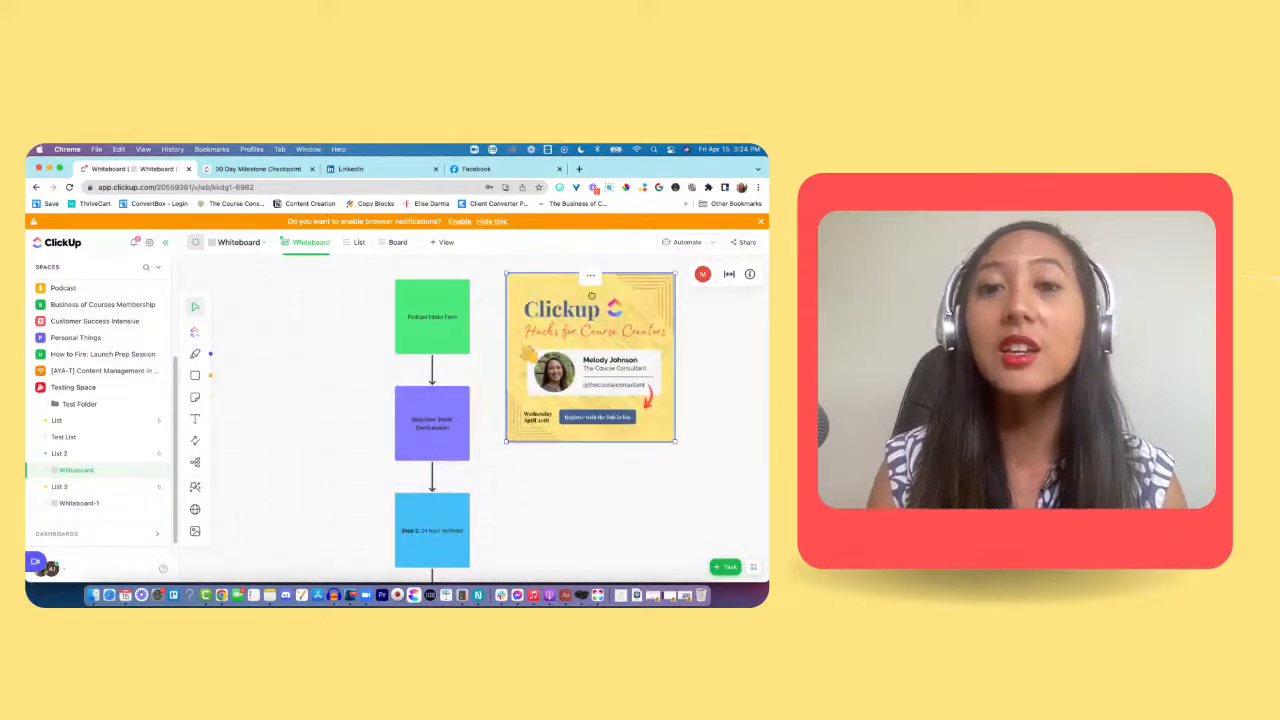
drag(510, 277, 548, 331)
scroll(516, 383, down, 1)
scroll(516, 383, down, 3)
click(589, 391)
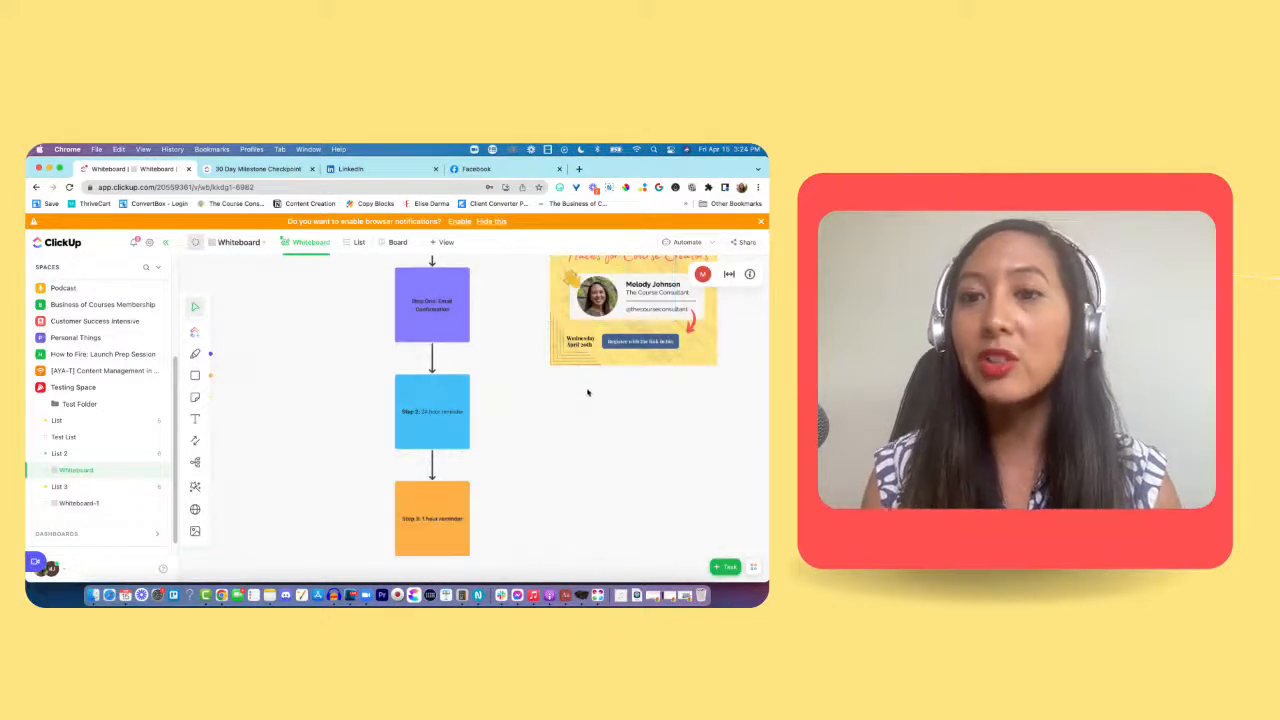
Step: Shrink the image further and place it just to the right of the blue "Step 2: 24 hour reminder" square
scroll(660, 400, up, 4)
scroll(658, 404, down, 4)
drag(618, 300, 554, 422)
scroll(622, 386, down, 2)
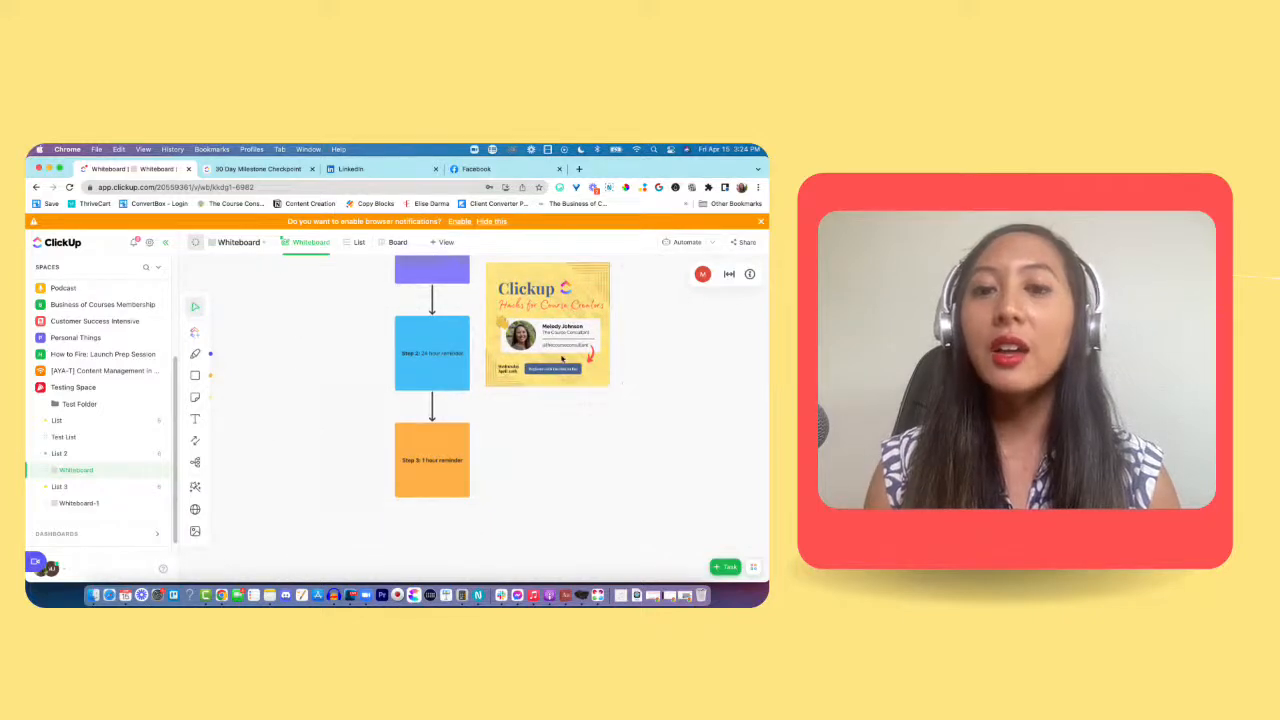
scroll(634, 403, down, 3)
scroll(636, 402, up, 1)
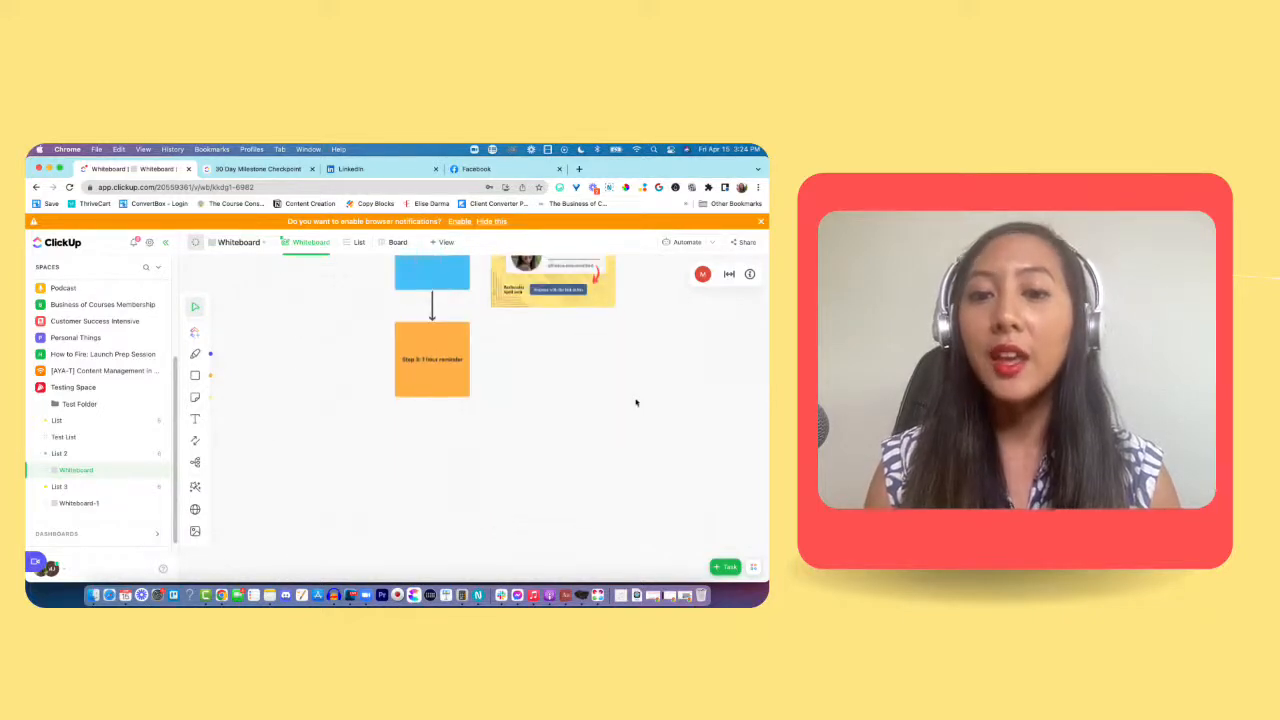
scroll(631, 410, up, 3)
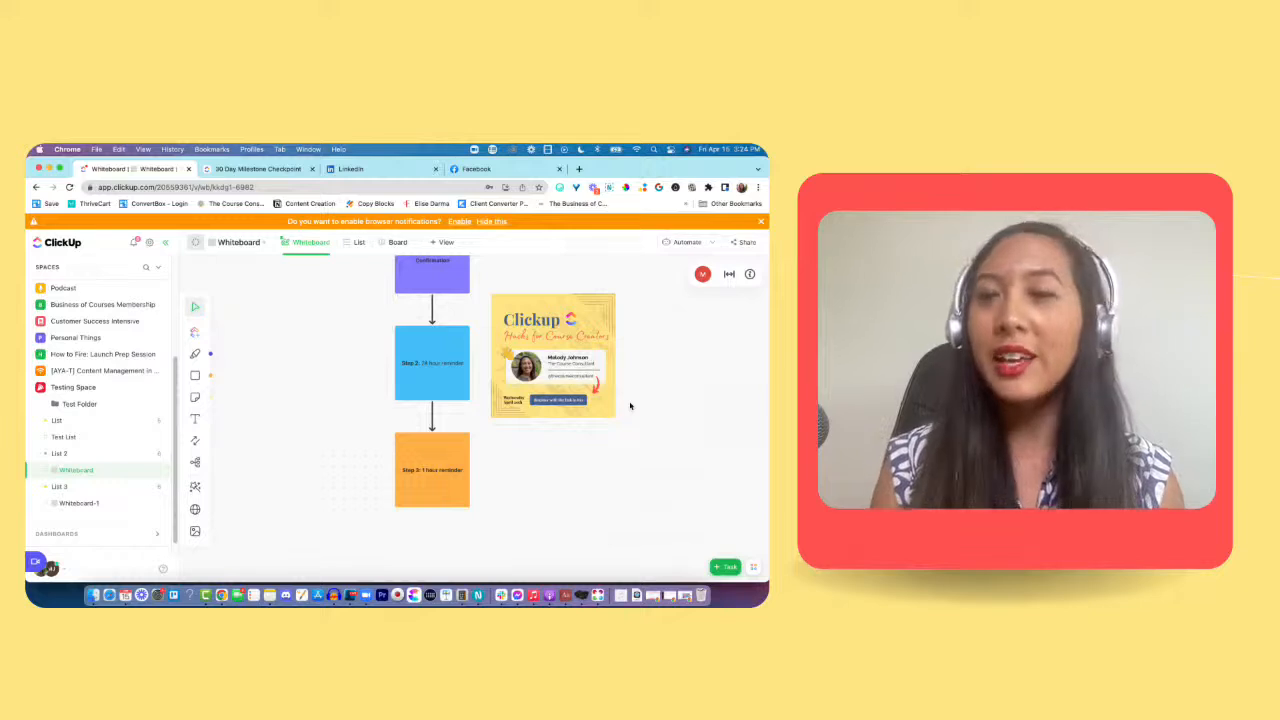
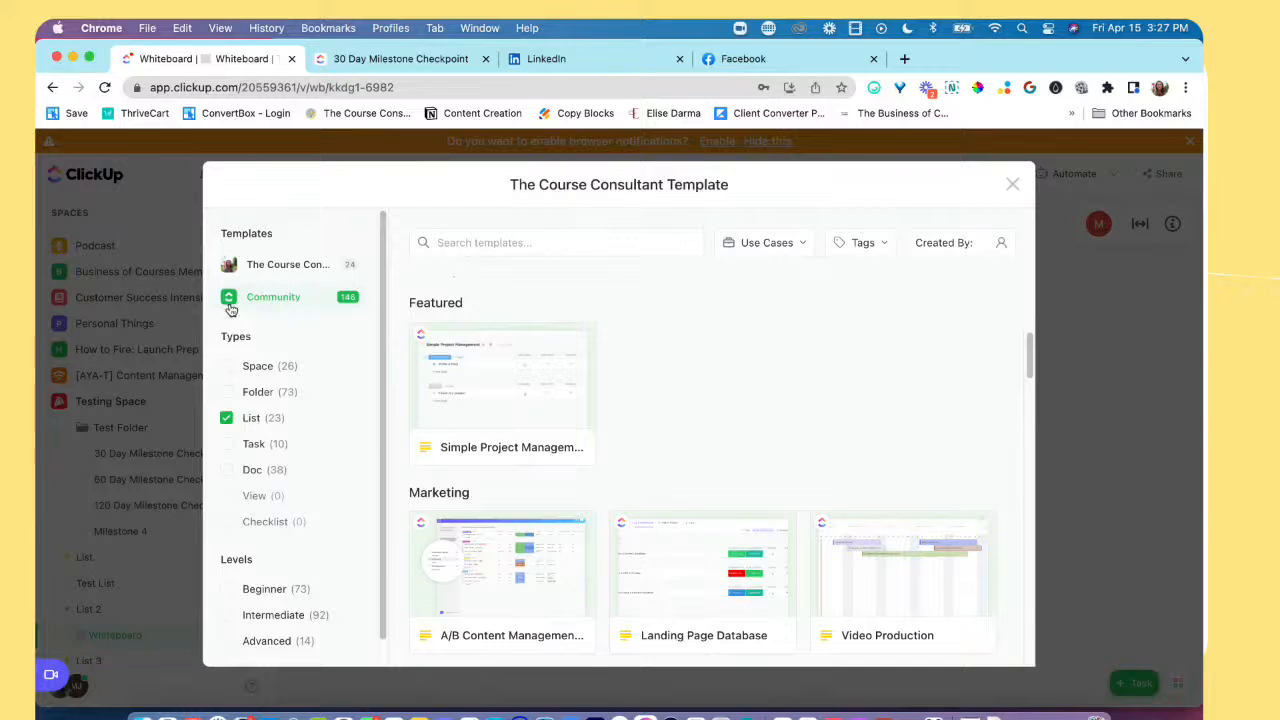
Step: Browse the community list templates from the Featured and Marketing categories through Finance & Accounting, and back to Personal Use
scroll(634, 458, down, 3)
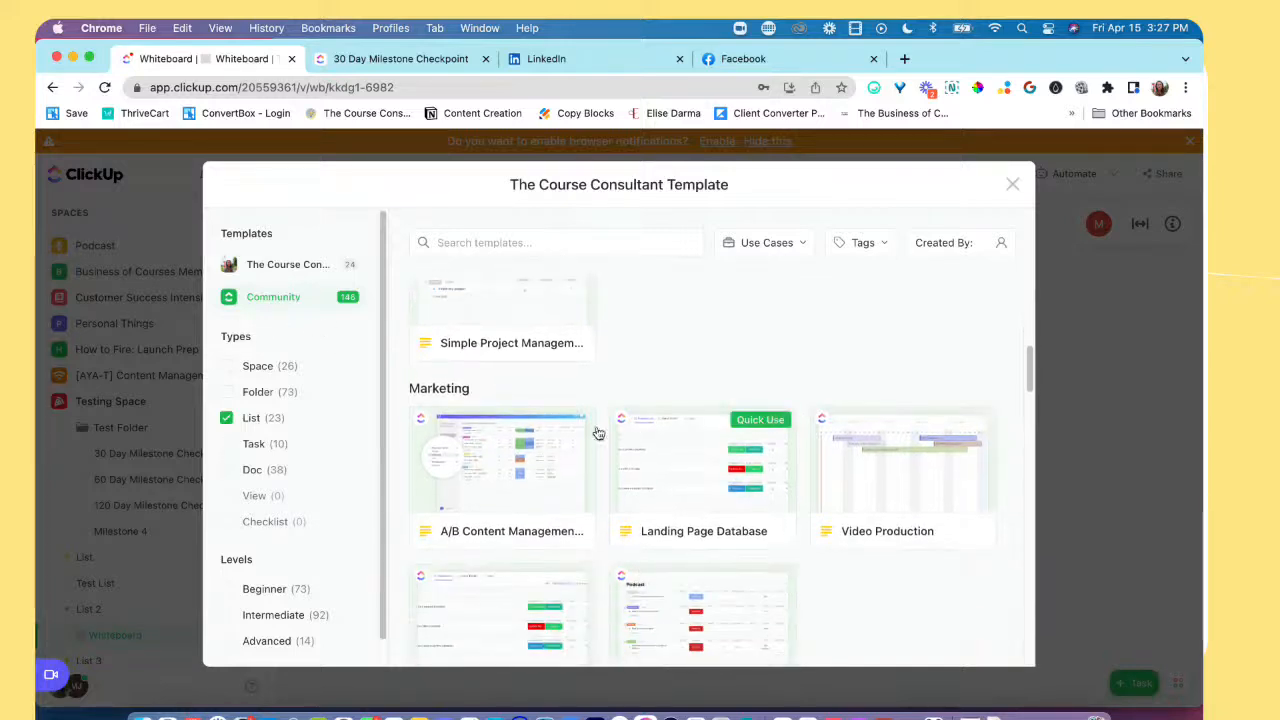
scroll(550, 440, down, 1)
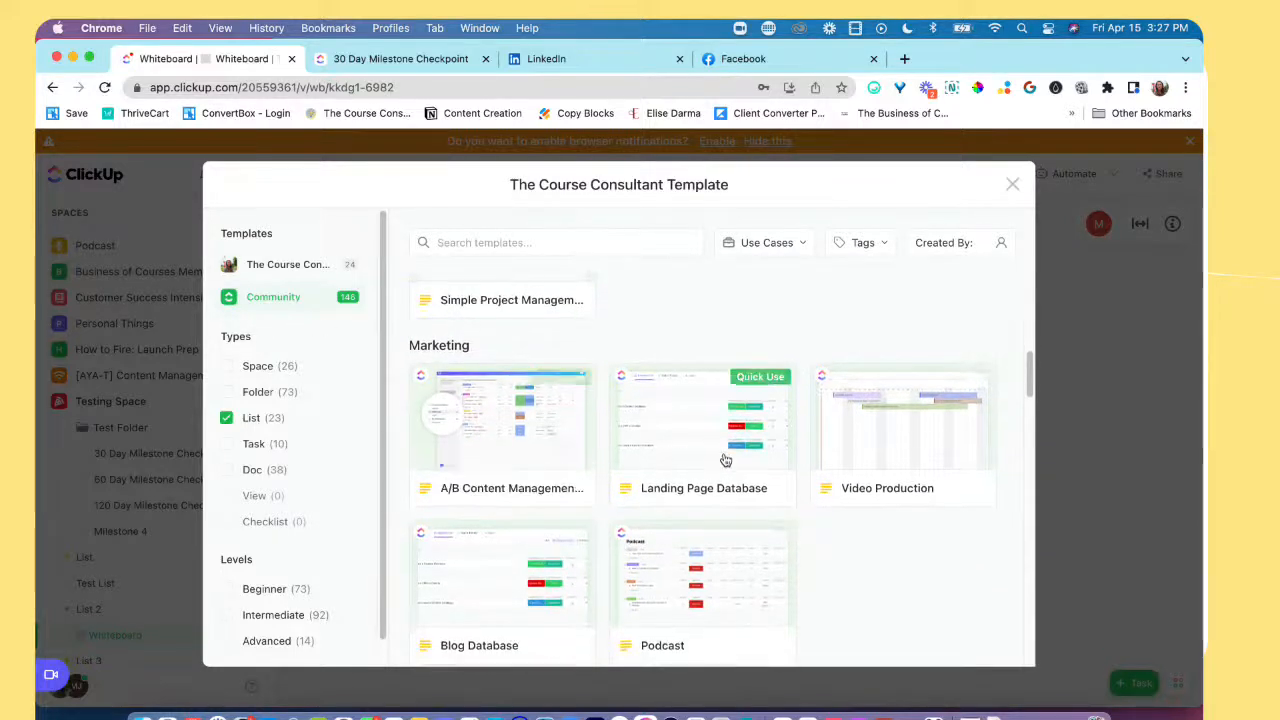
scroll(730, 461, down, 3)
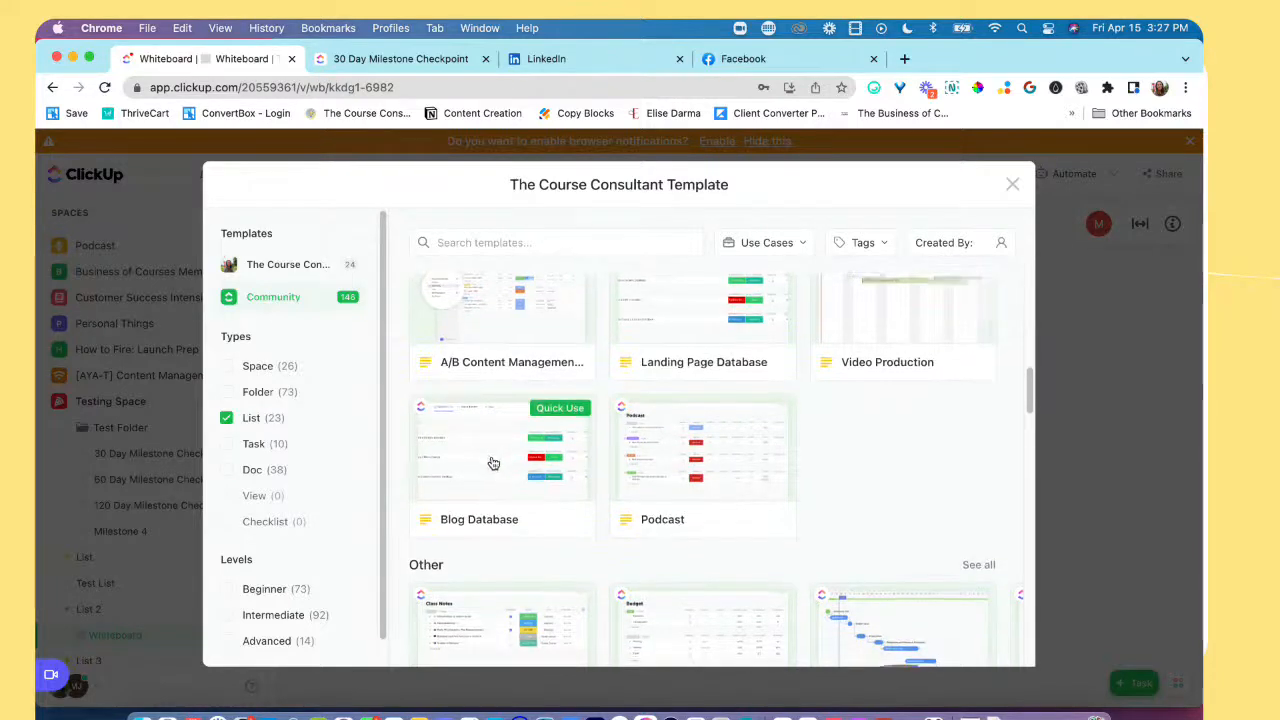
scroll(500, 487, down, 5)
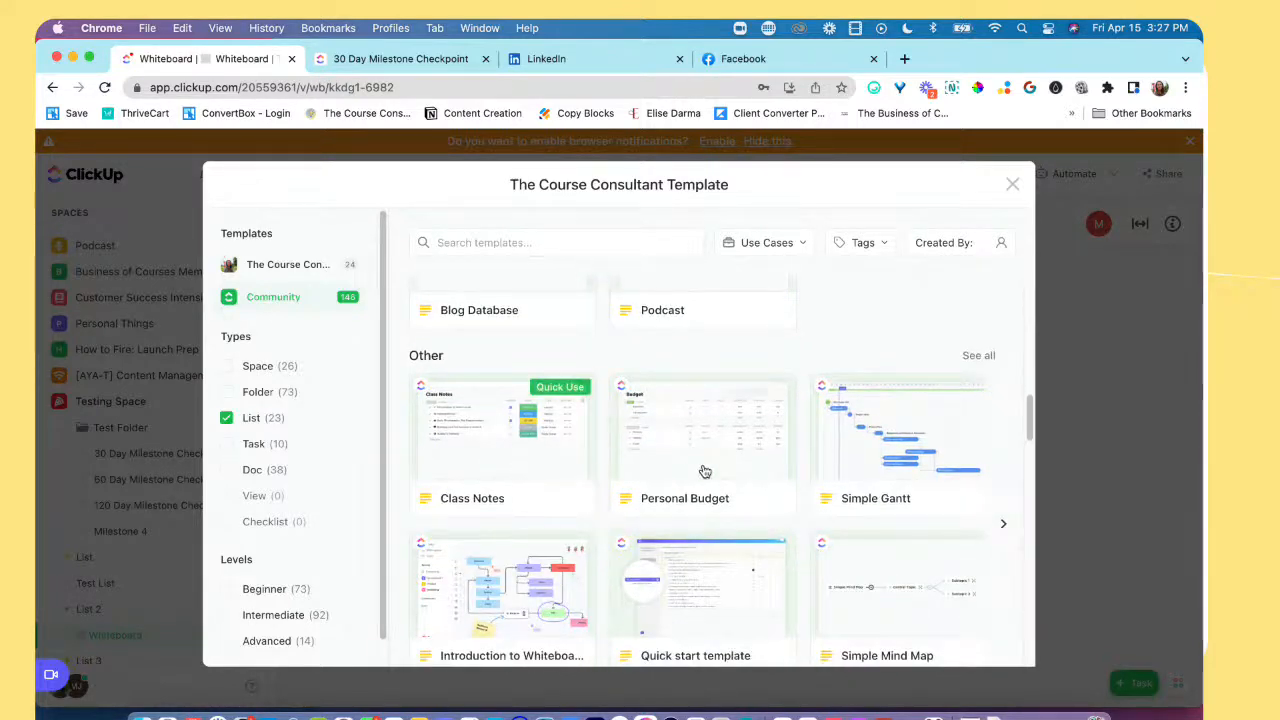
scroll(845, 473, down, 3)
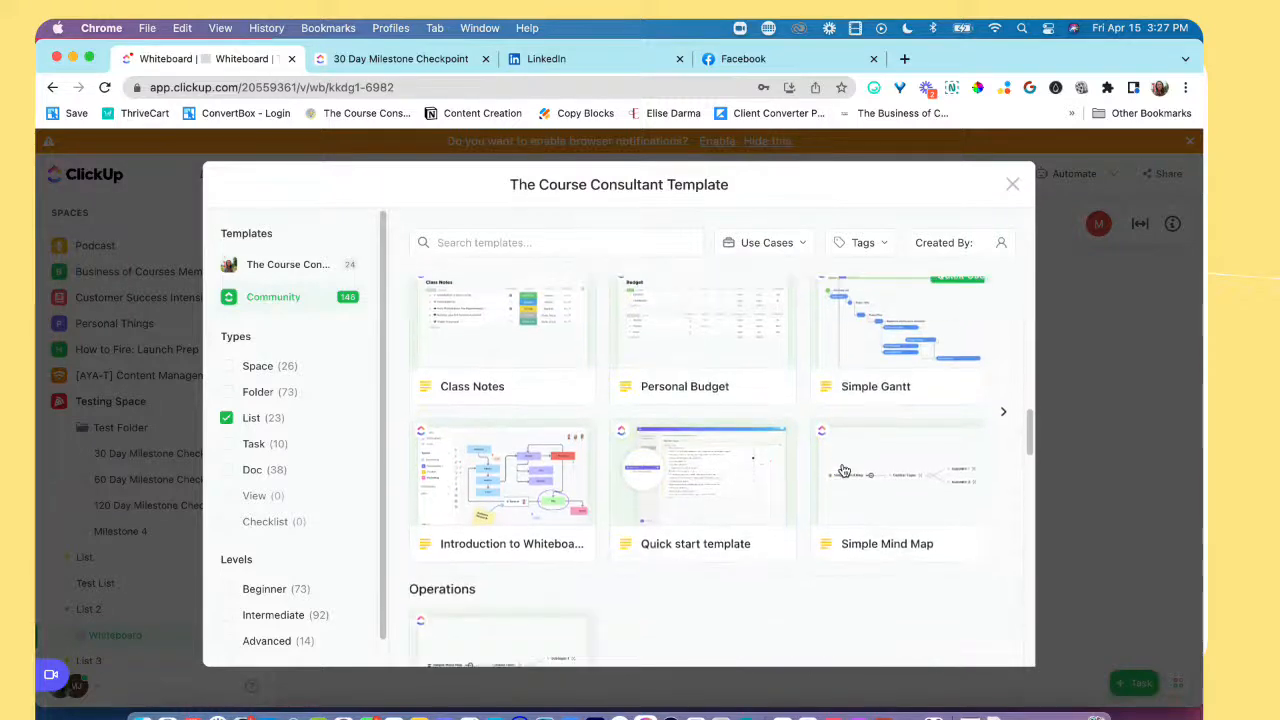
scroll(843, 470, down, 3)
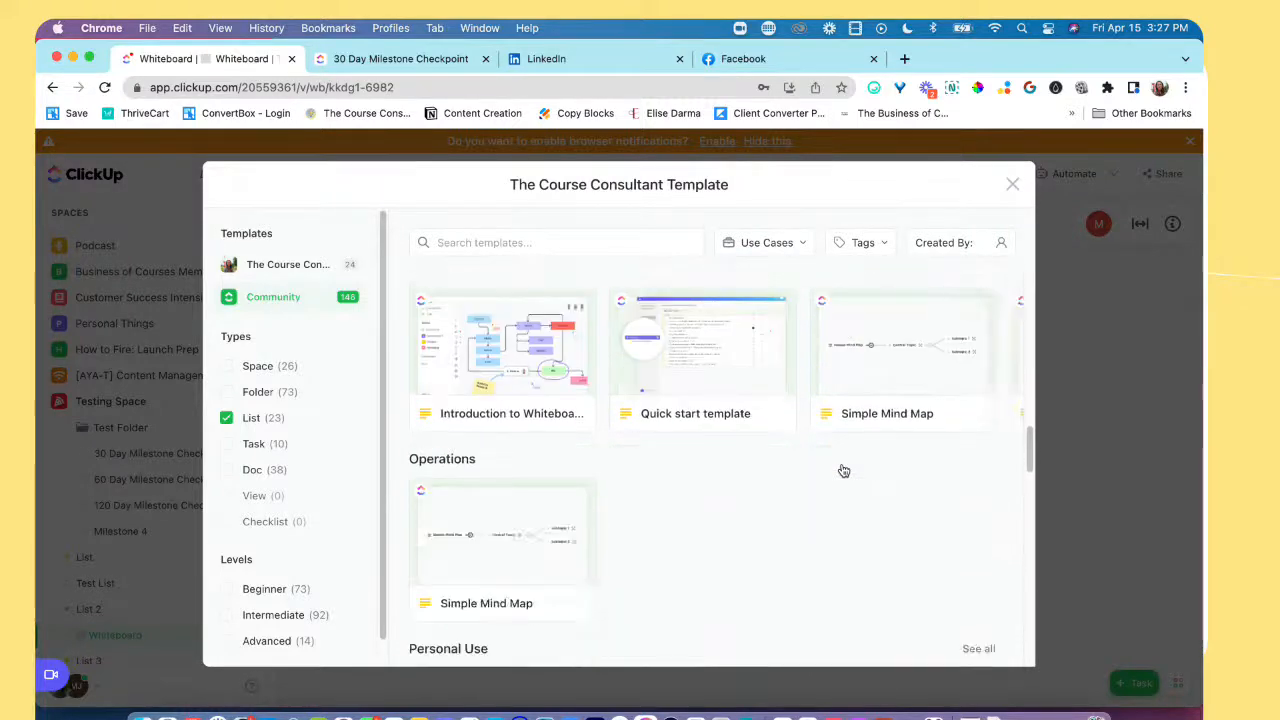
scroll(843, 470, down, 5)
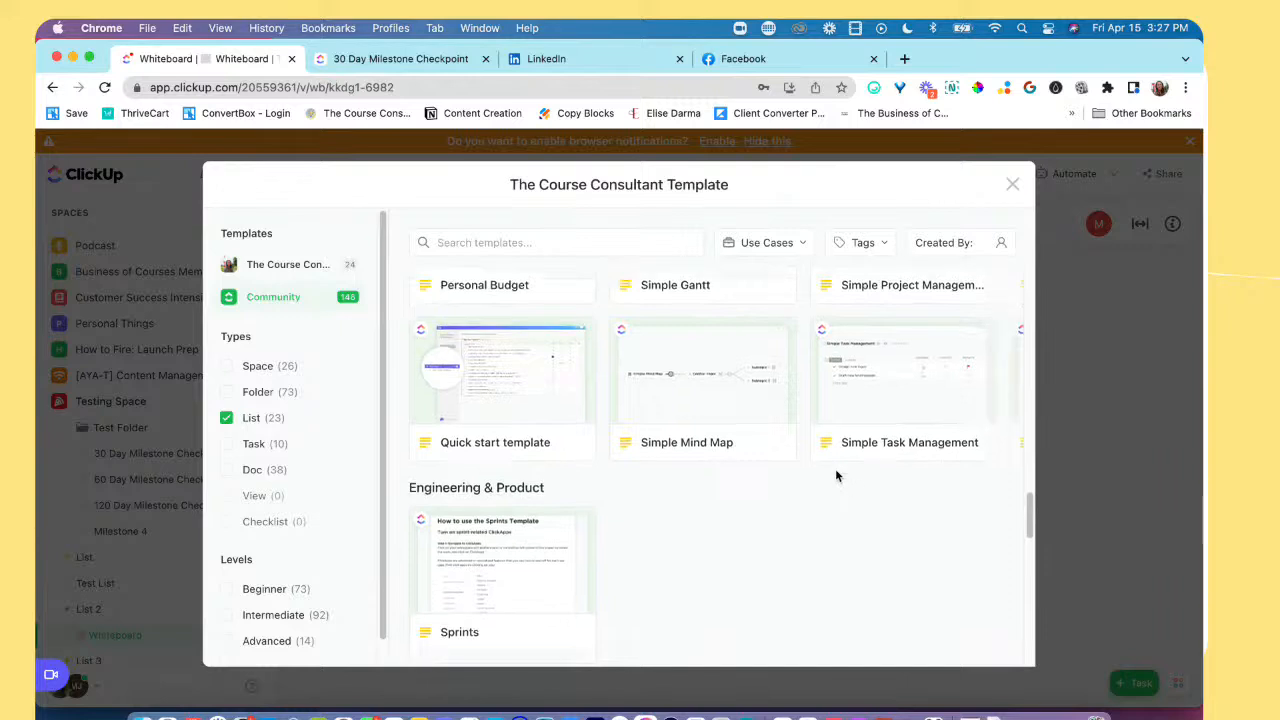
scroll(836, 476, down, 10)
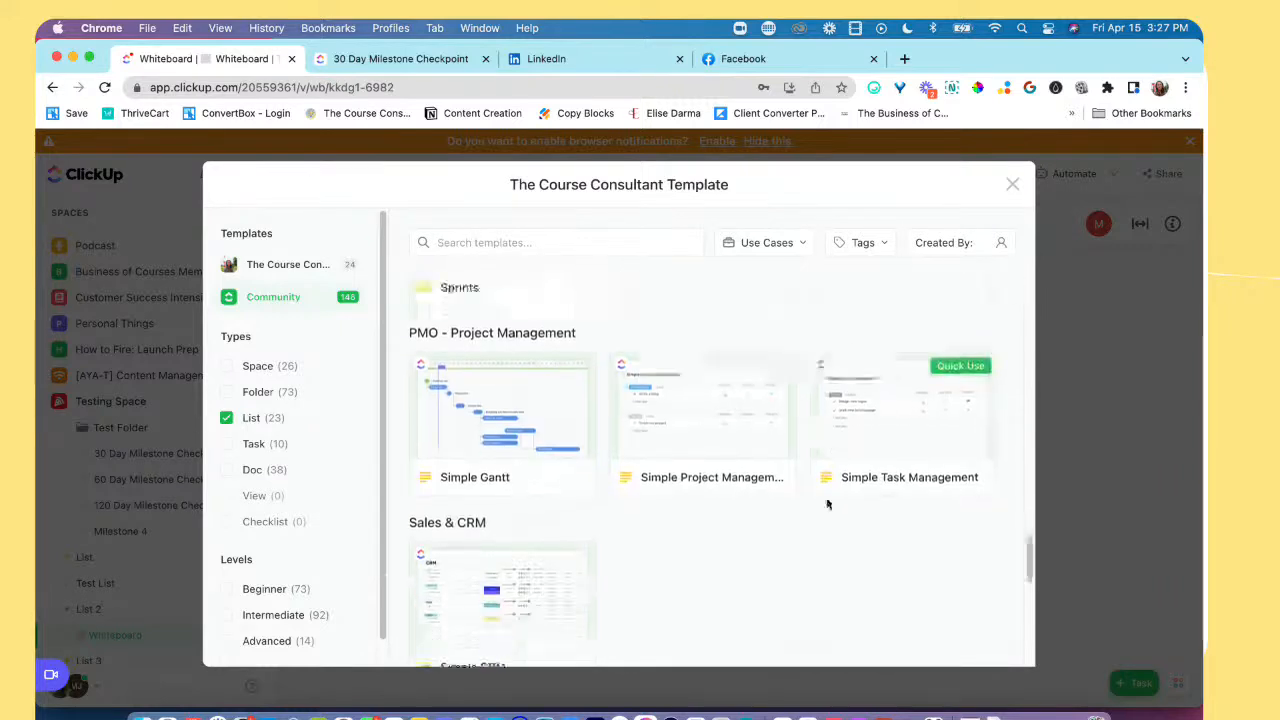
scroll(828, 504, down, 8)
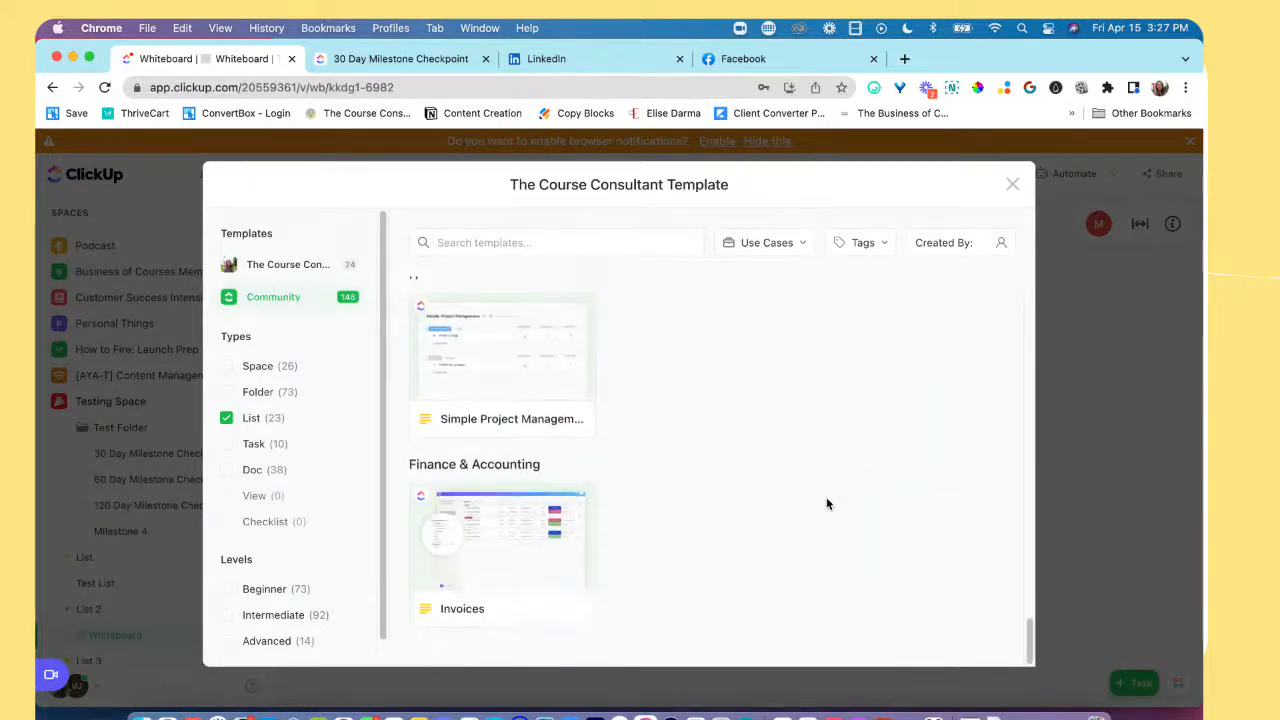
scroll(826, 503, up, 4)
scroll(826, 501, up, 6)
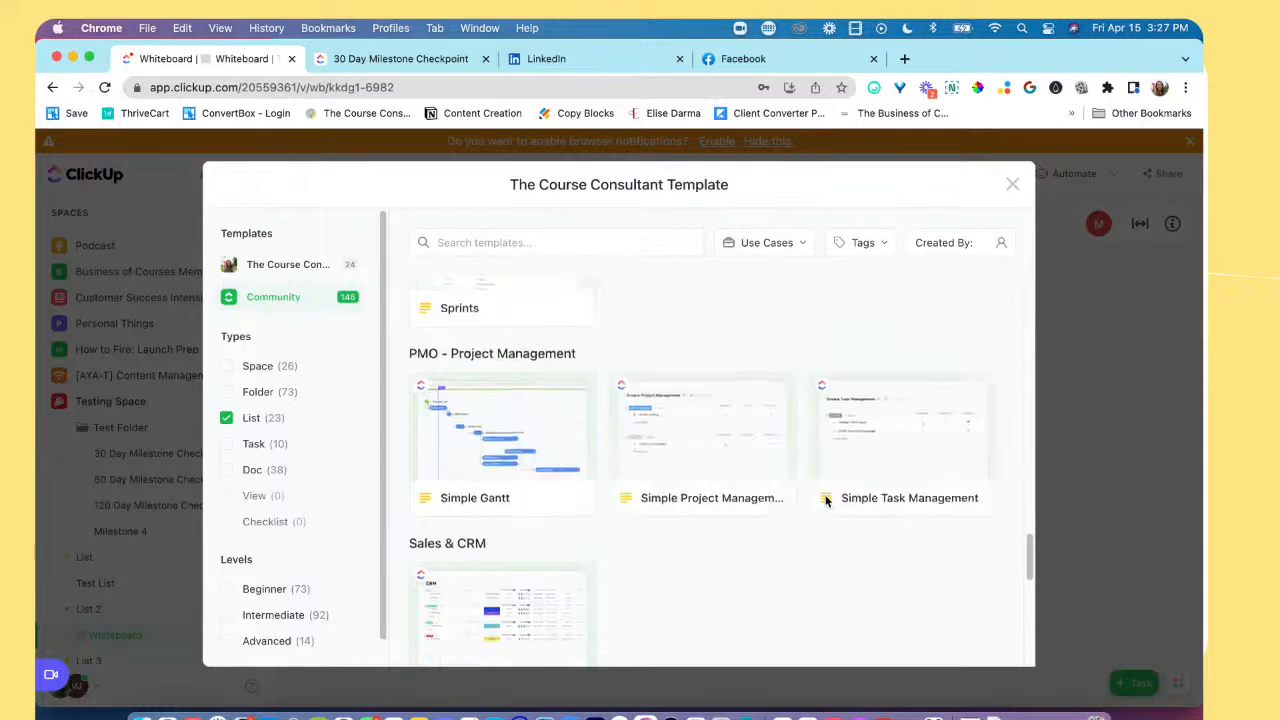
scroll(826, 501, up, 5)
scroll(829, 500, down, 1)
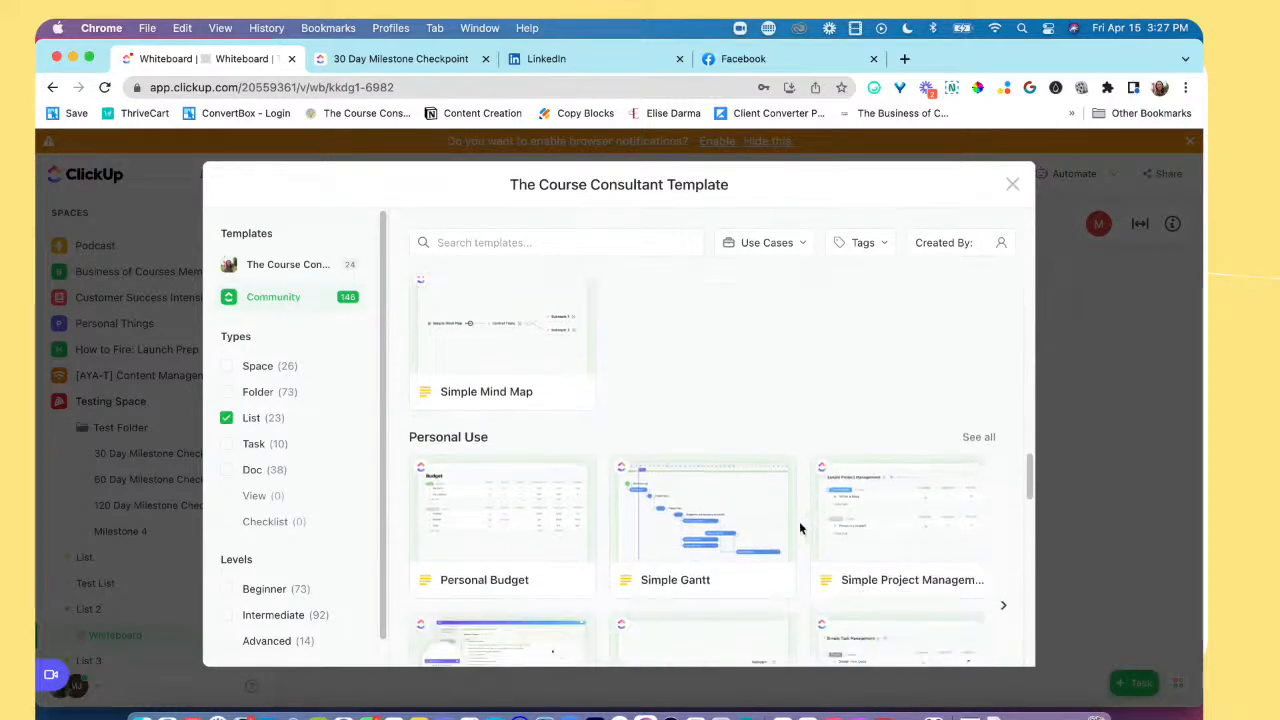
Step: Start using the Simple Gantt template for a new list and review the available locations and import settings
click(712, 519)
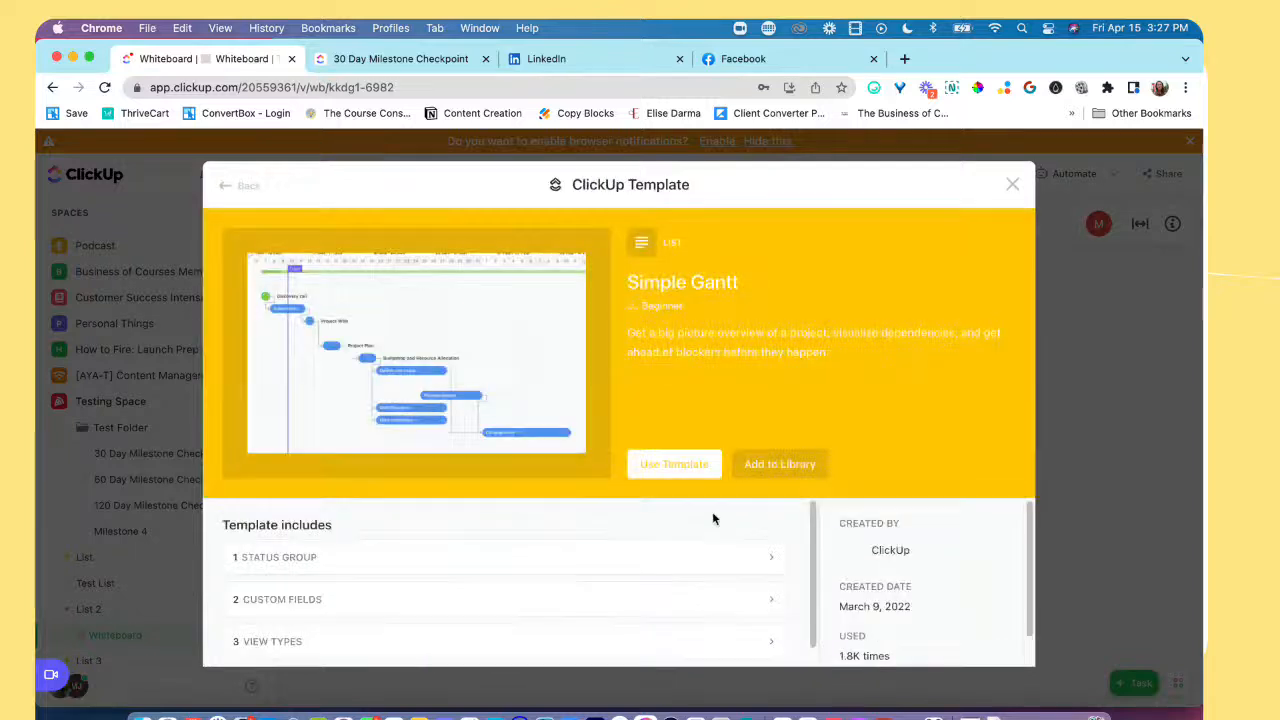
click(674, 465)
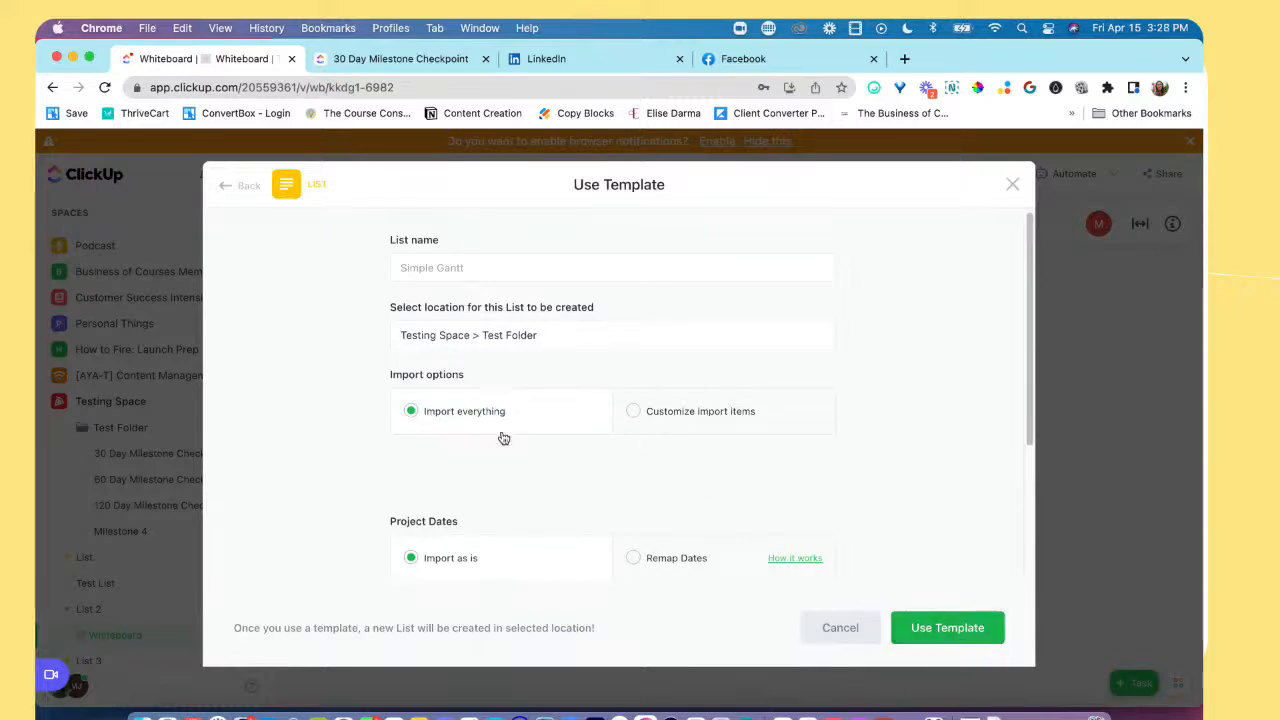
click(531, 340)
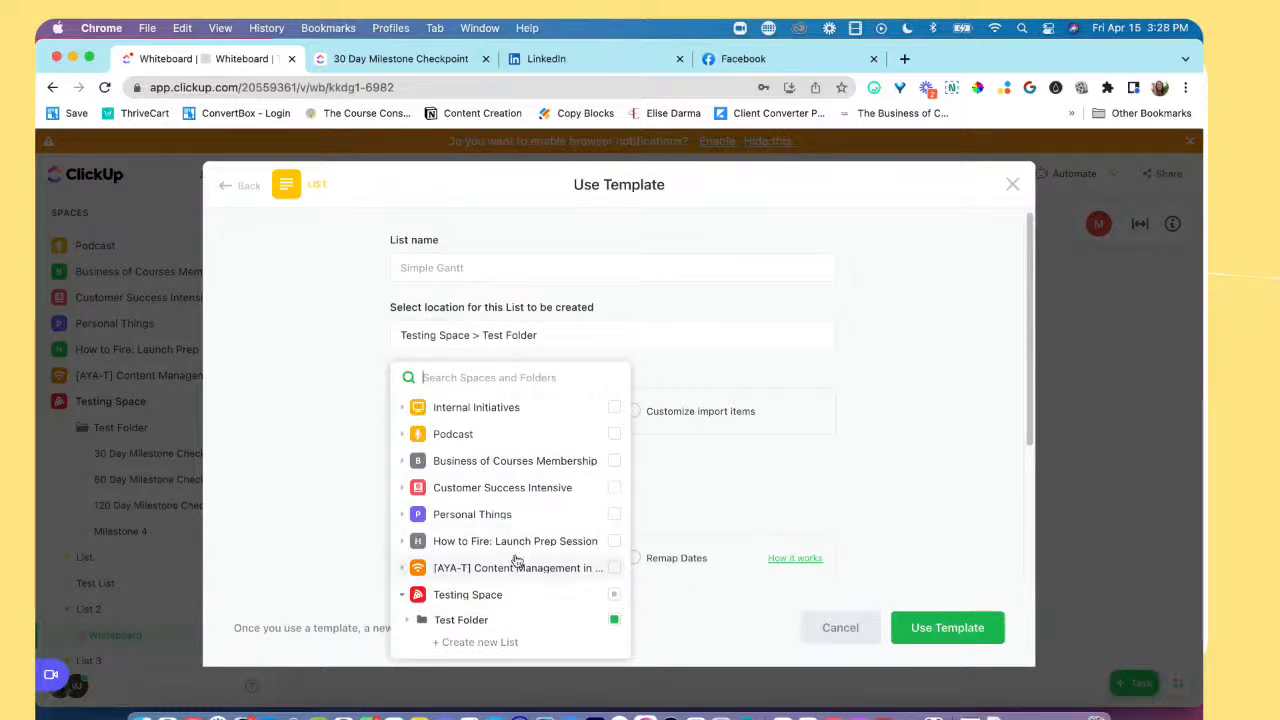
click(812, 486)
scroll(570, 306, down, 4)
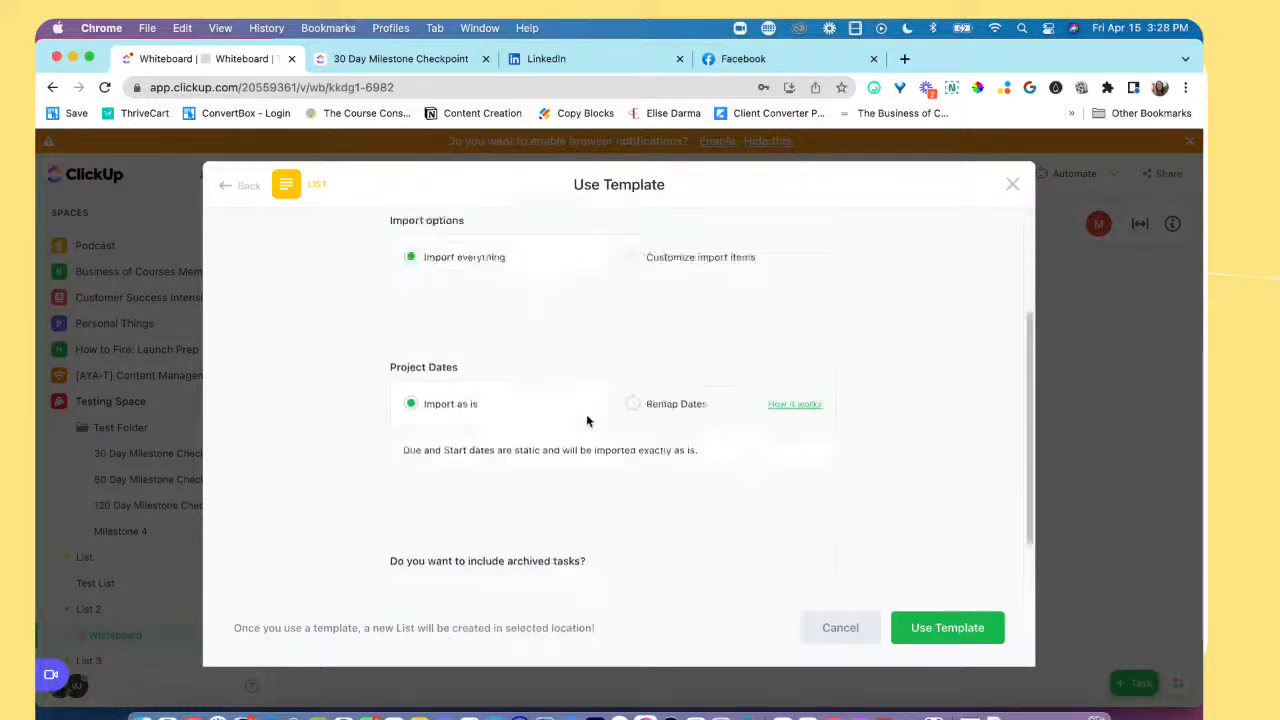
scroll(583, 307, up, 3)
click(576, 300)
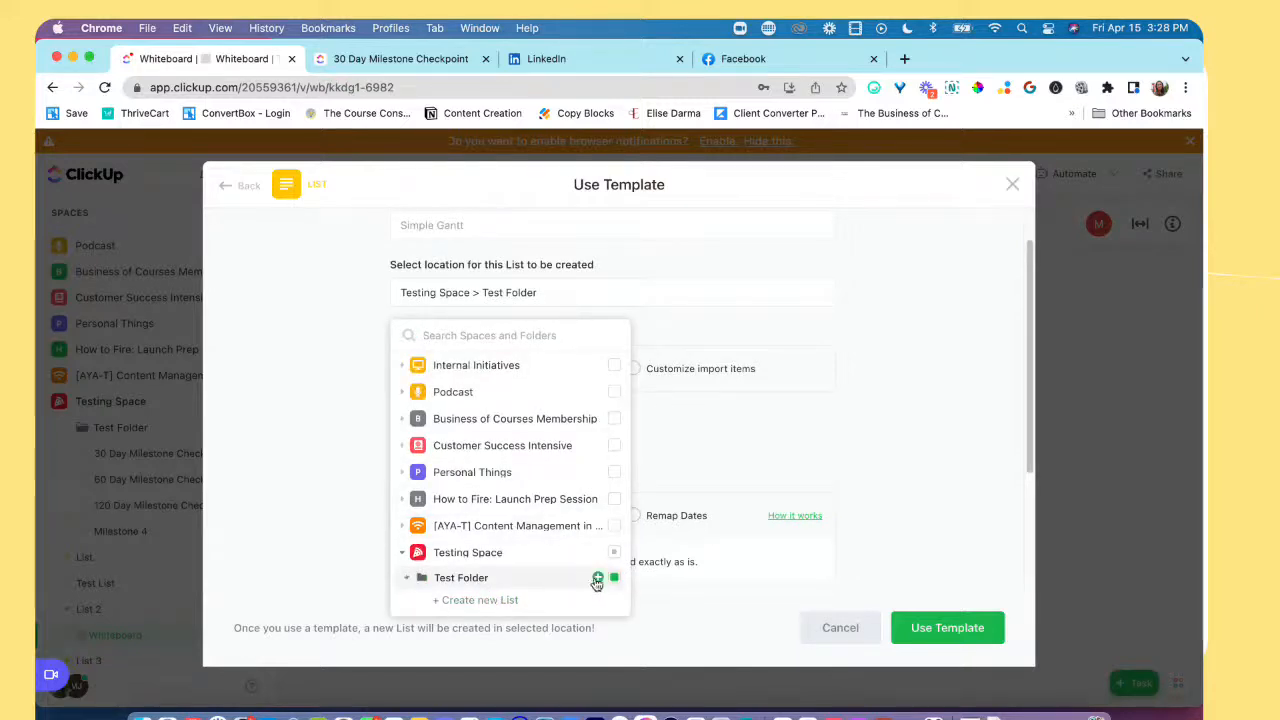
click(484, 603)
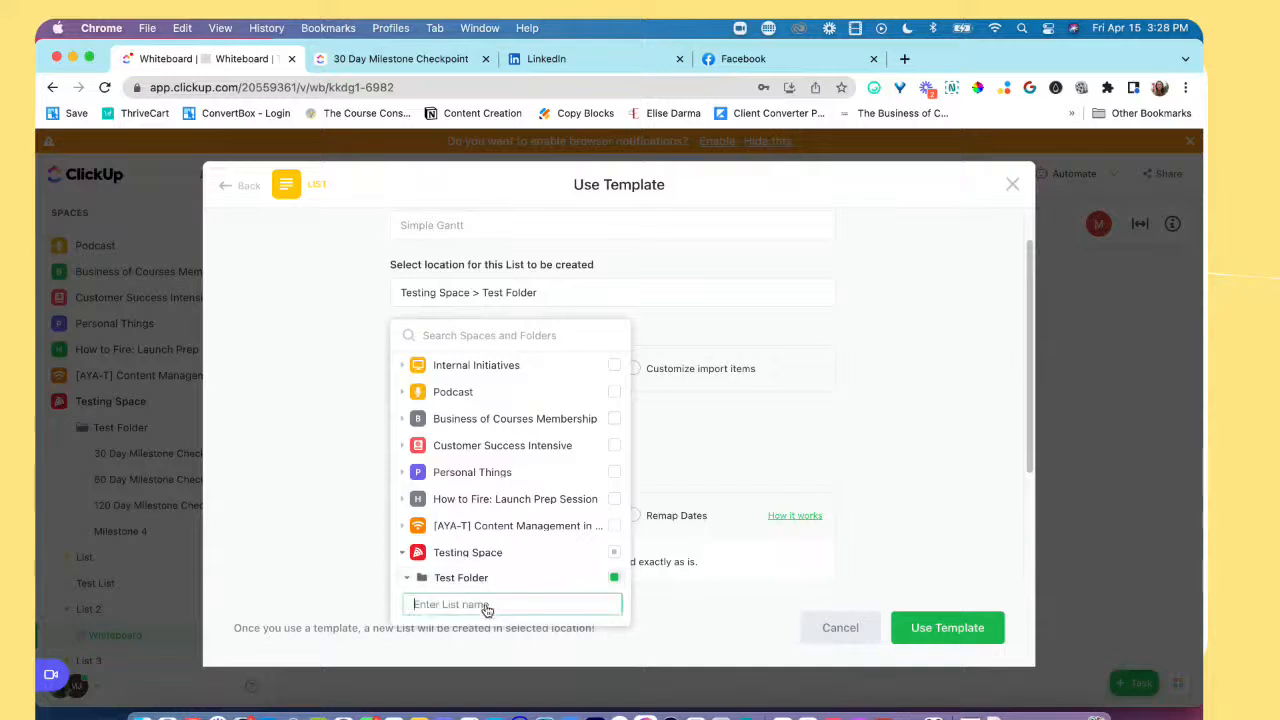
click(757, 544)
scroll(607, 380, up, 1)
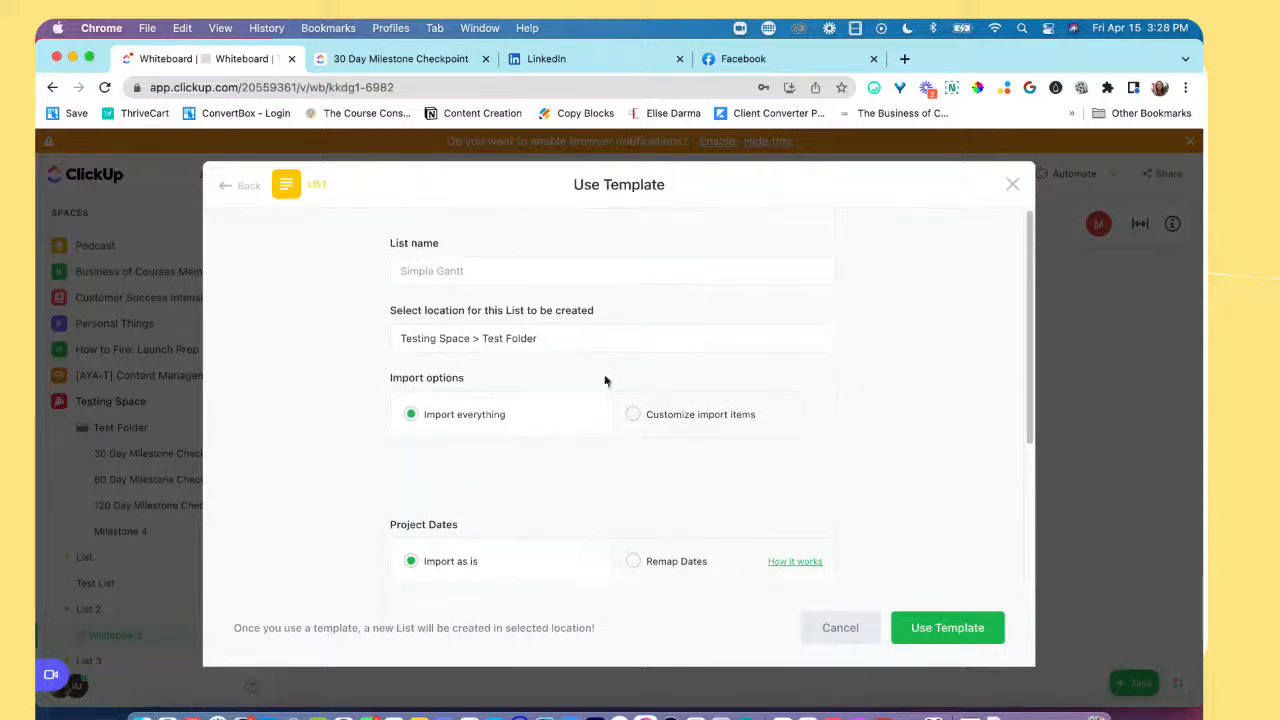
Step: Create the Simple Gantt list in Testing Space > Test Folder, importing everything with dates as is and without archived tasks
scroll(894, 535, down, 3)
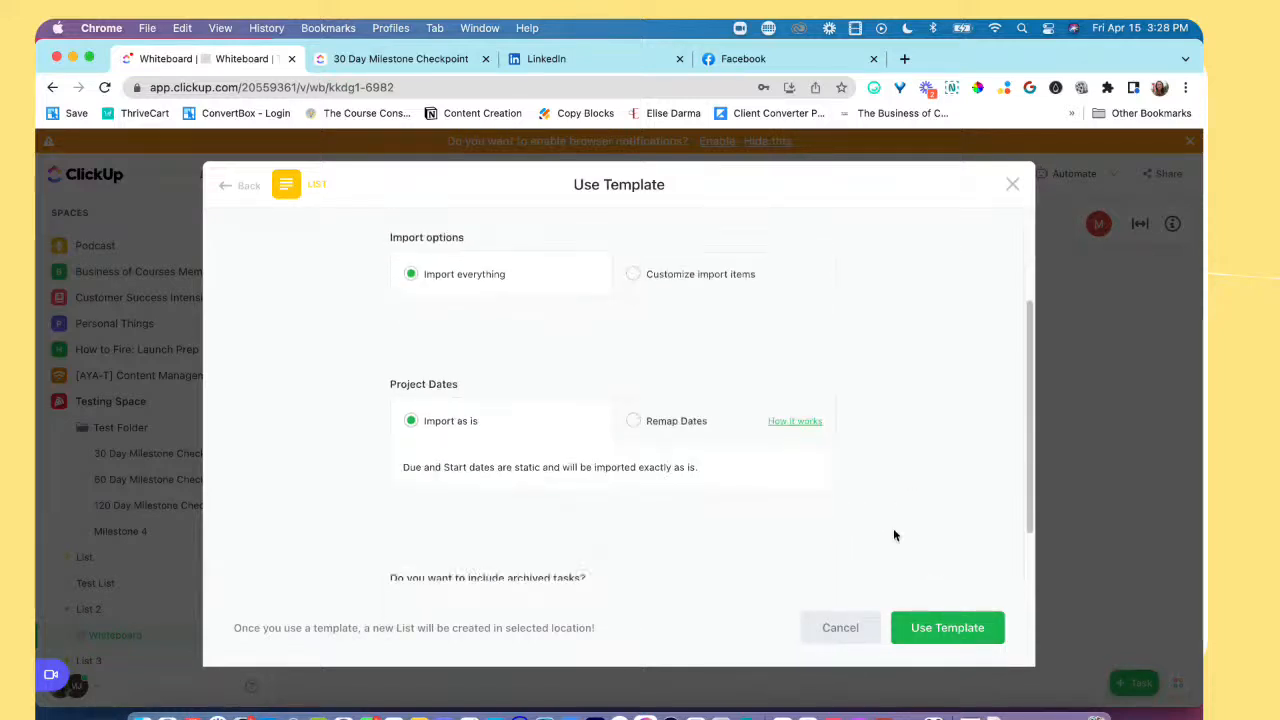
scroll(719, 554, down, 2)
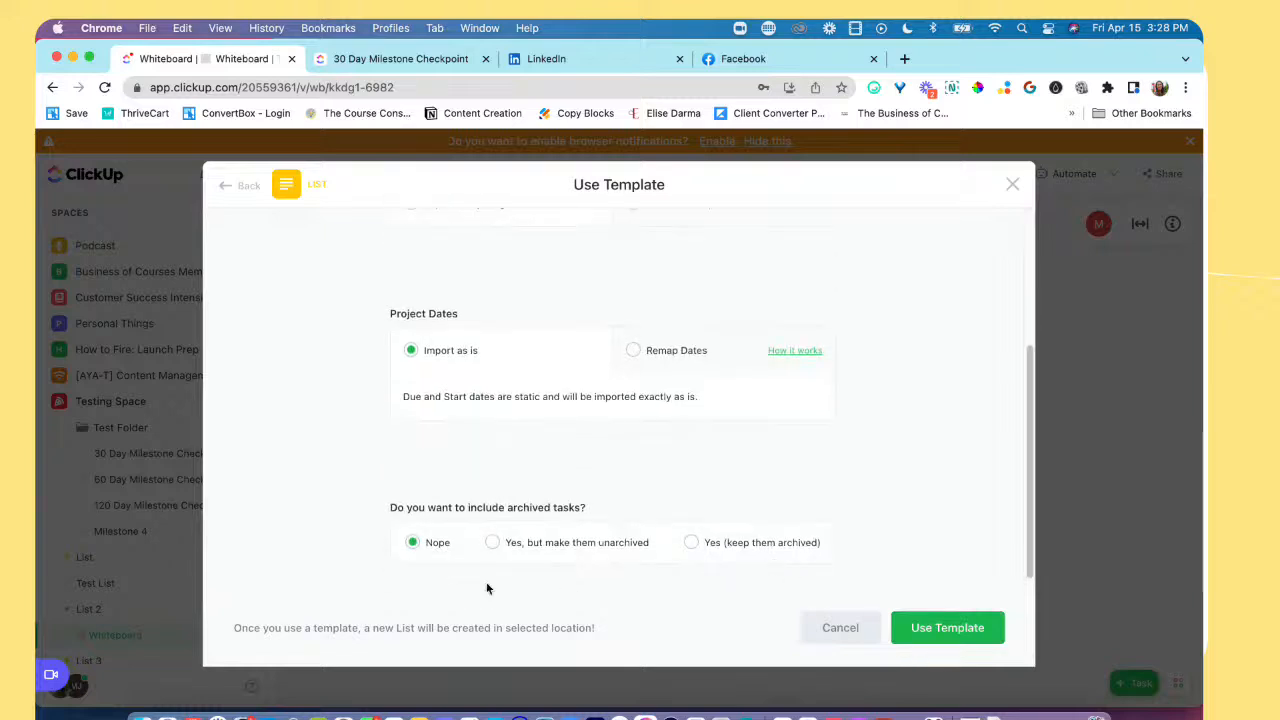
click(975, 624)
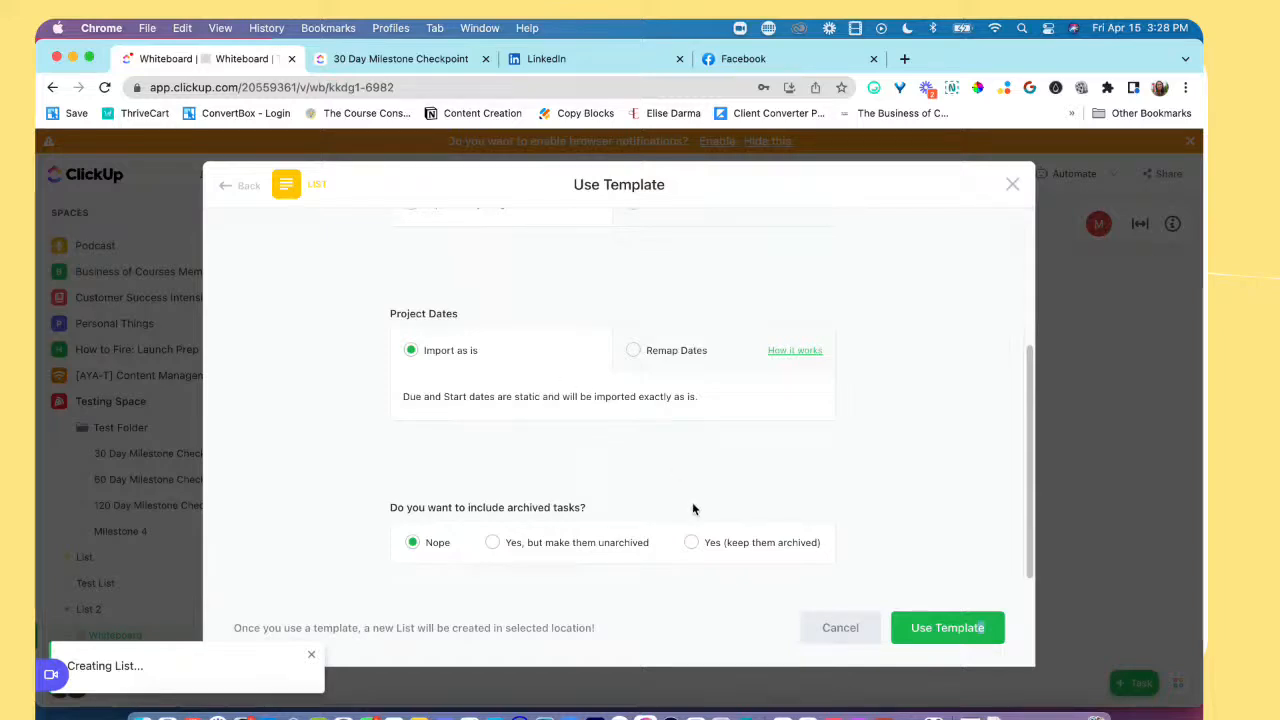
scroll(692, 504, up, 4)
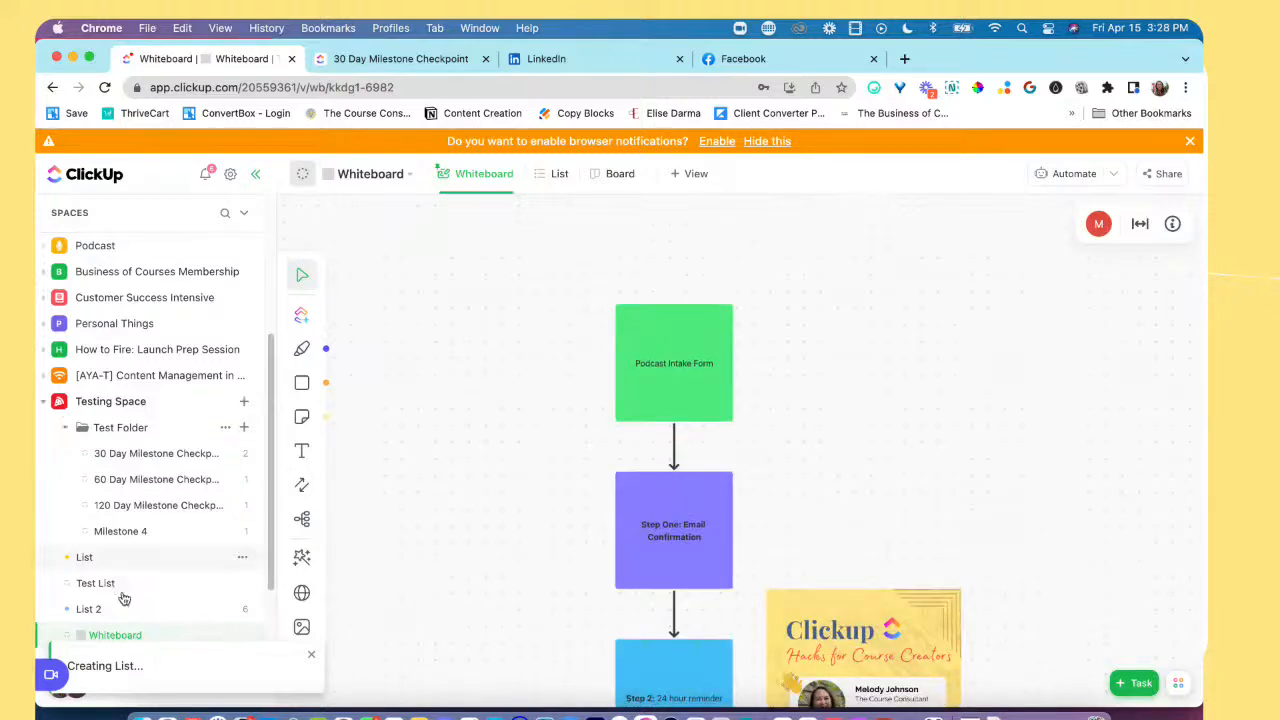
Step: Find and open the new Simple Gantt list inside Test Folder of the Testing Space
scroll(160, 595, down, 3)
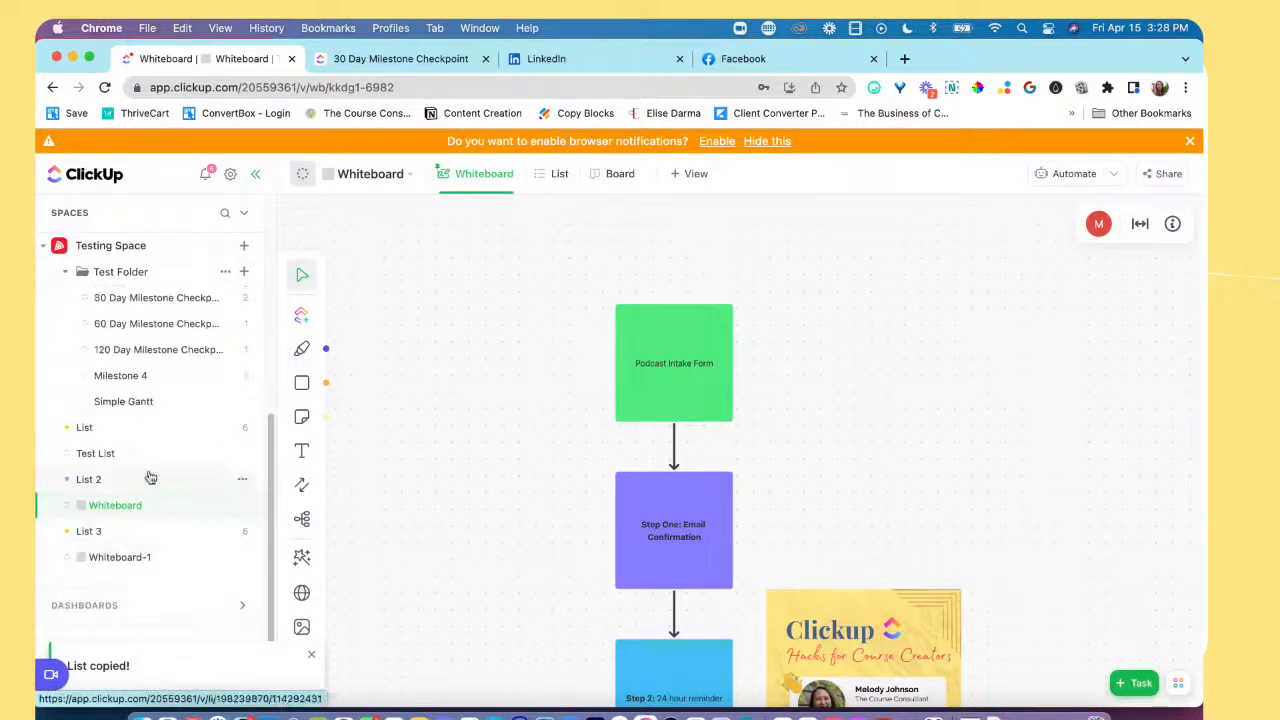
scroll(189, 417, up, 2)
click(189, 420)
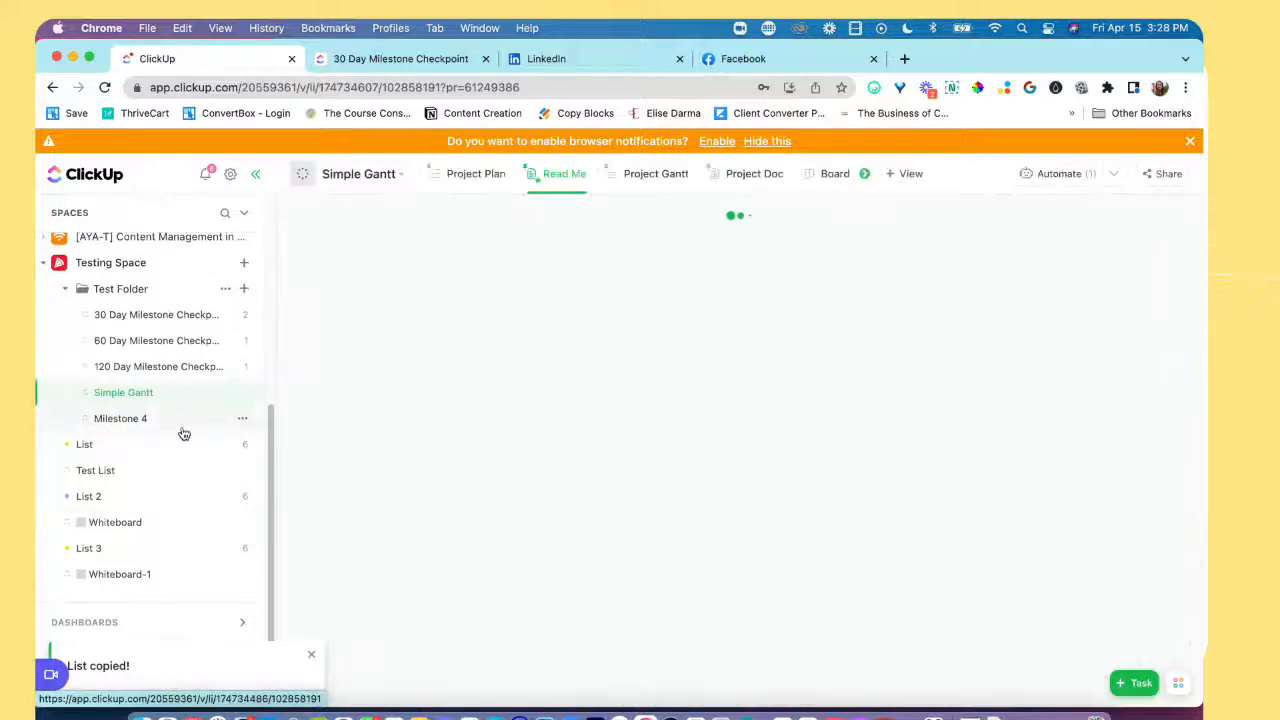
click(165, 424)
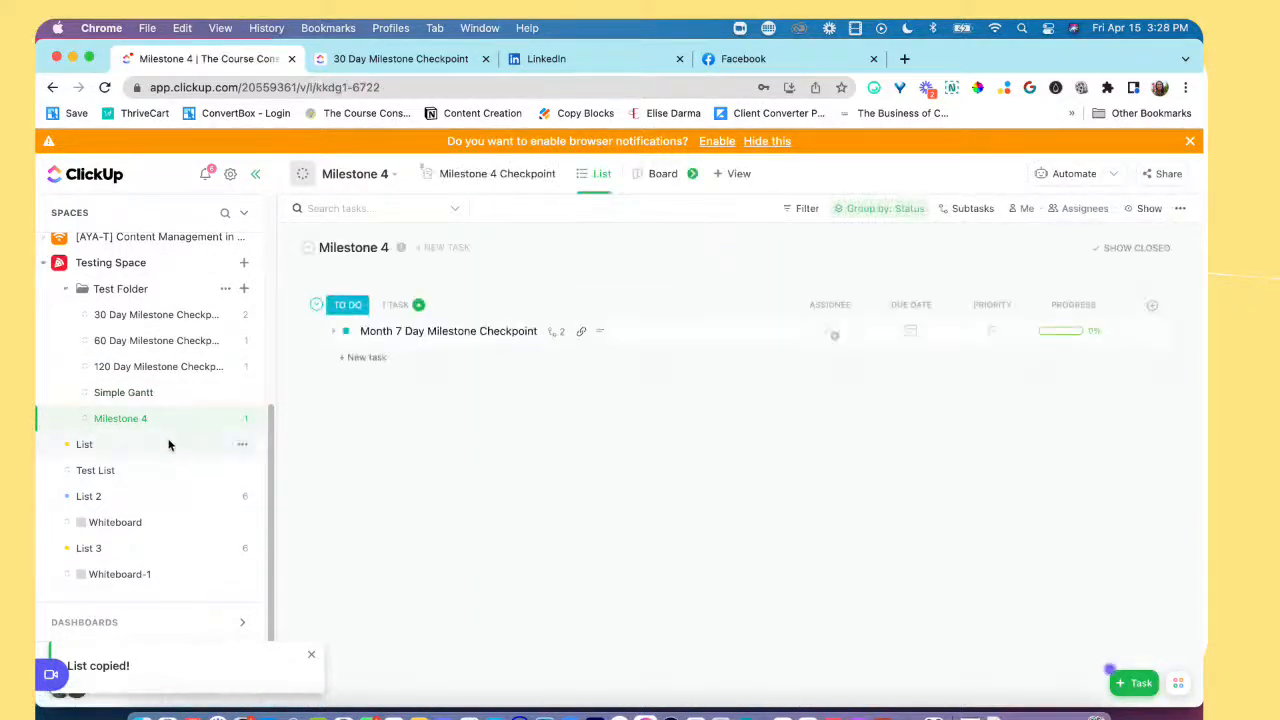
click(168, 393)
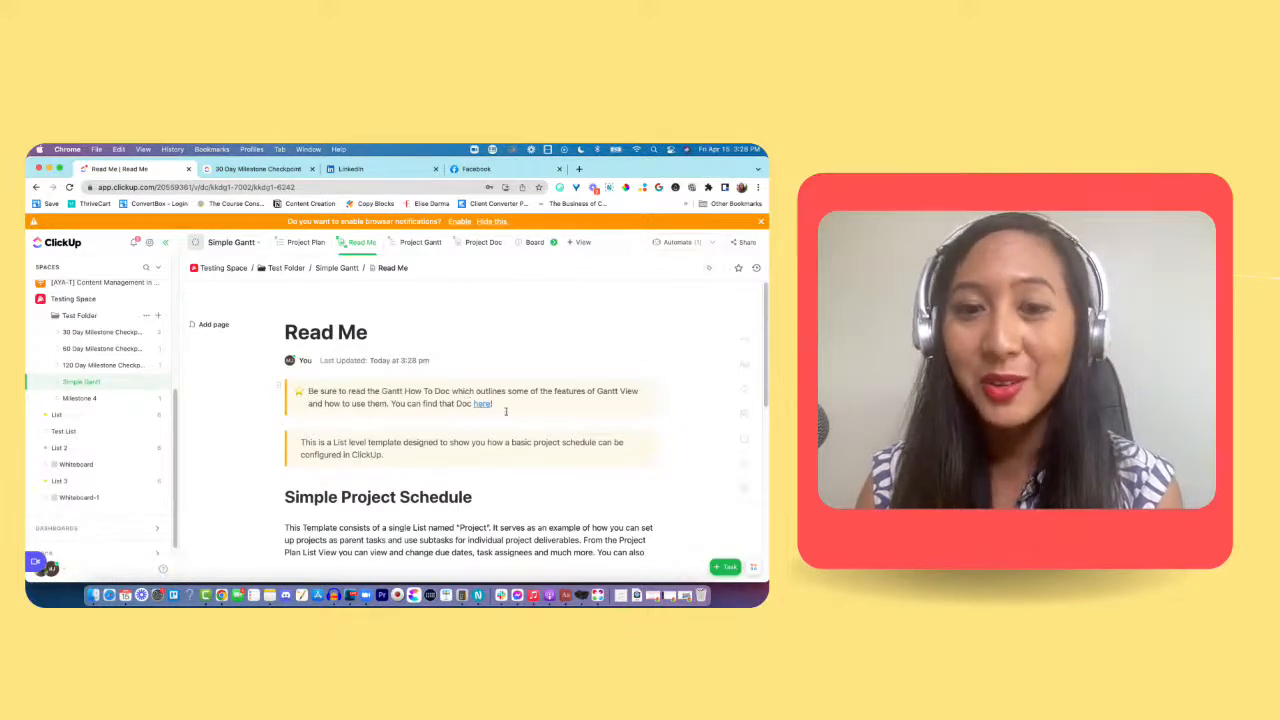
Step: Read the Simple Project Schedule section of the list's Read Me doc, highlighting its introductory paragraph and clearing the selection
scroll(509, 408, down, 2)
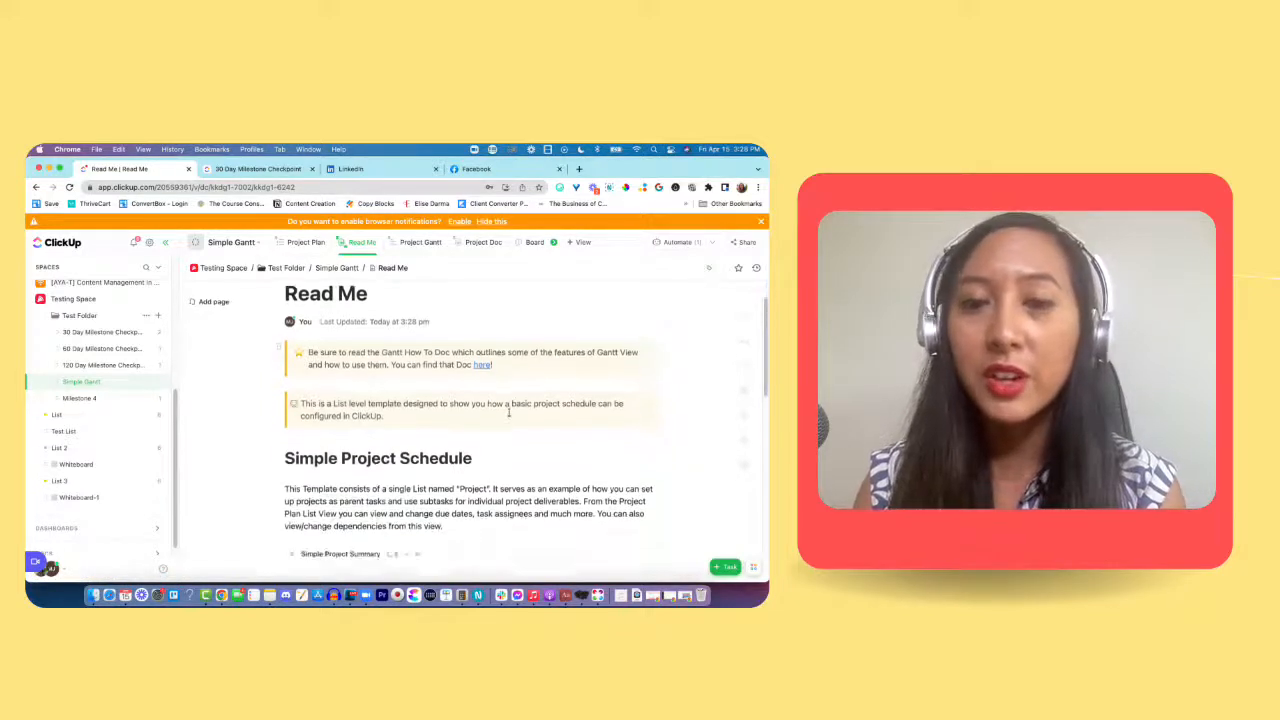
scroll(508, 415, down, 3)
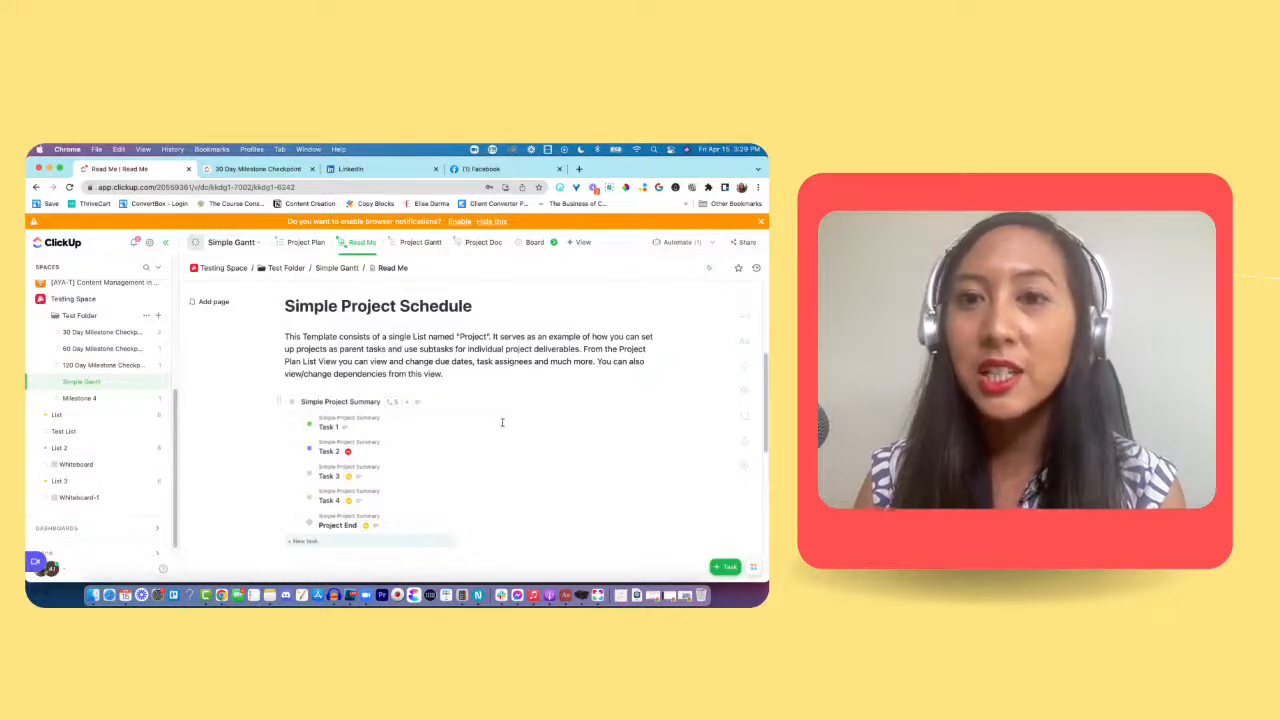
scroll(505, 424, down, 1)
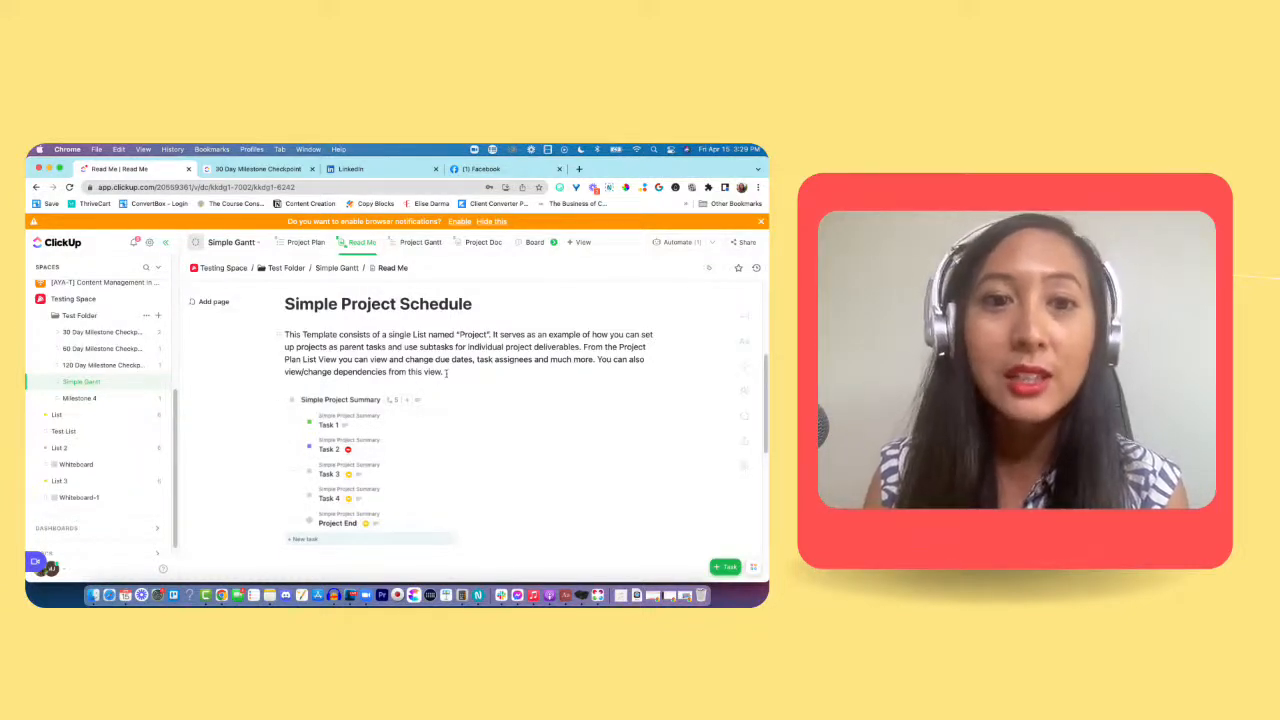
drag(446, 372, 278, 335)
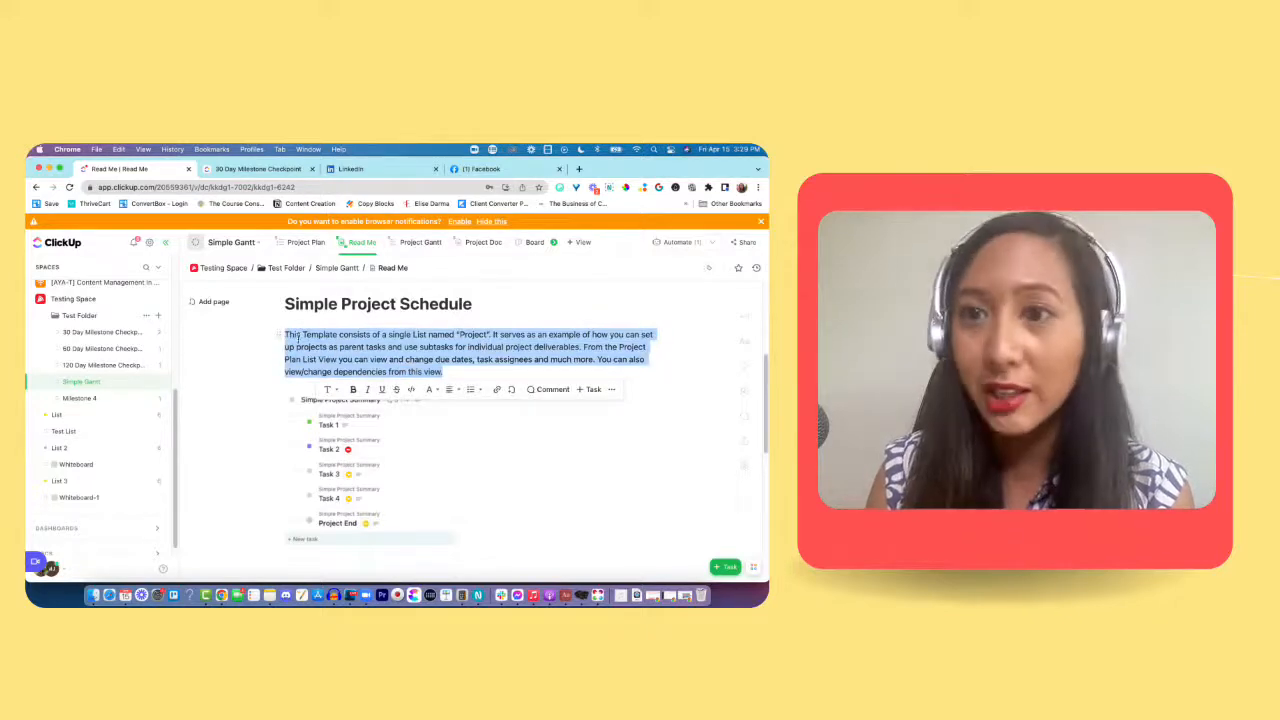
click(315, 312)
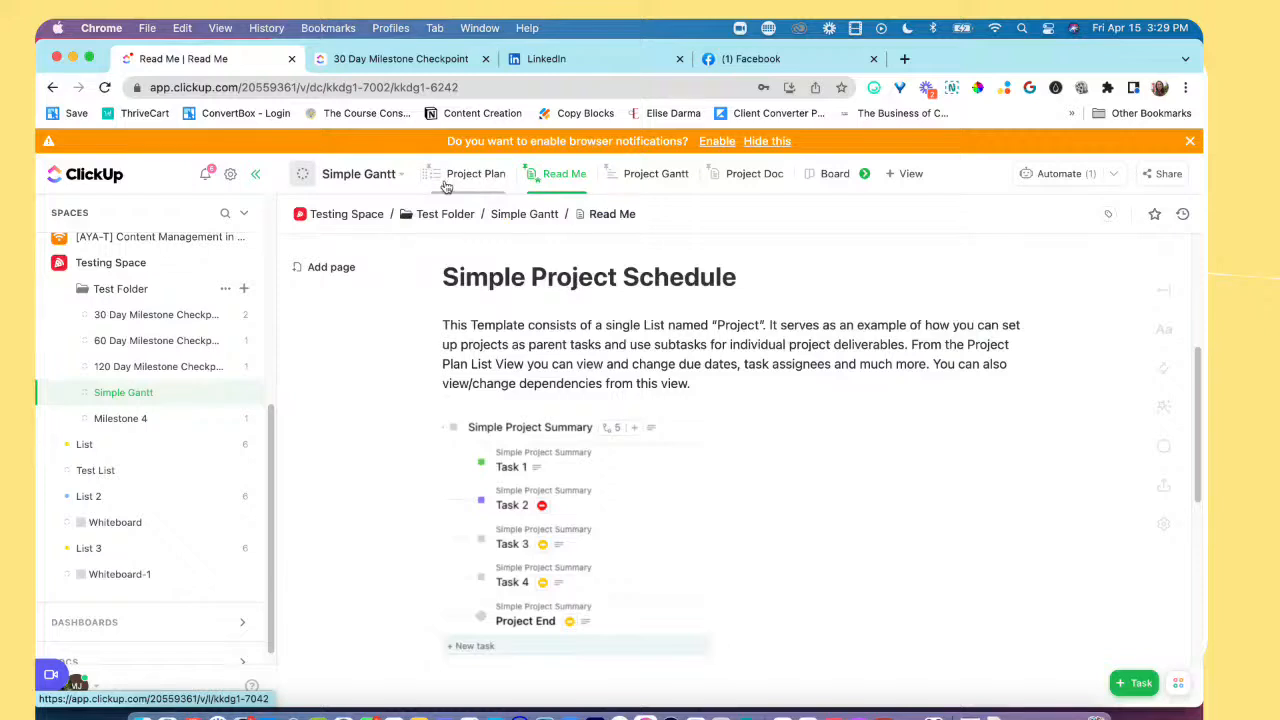
Step: Look through the Project Plan and Project Gantt views of the Simple Gantt list, and return to the Read Me doc
click(446, 186)
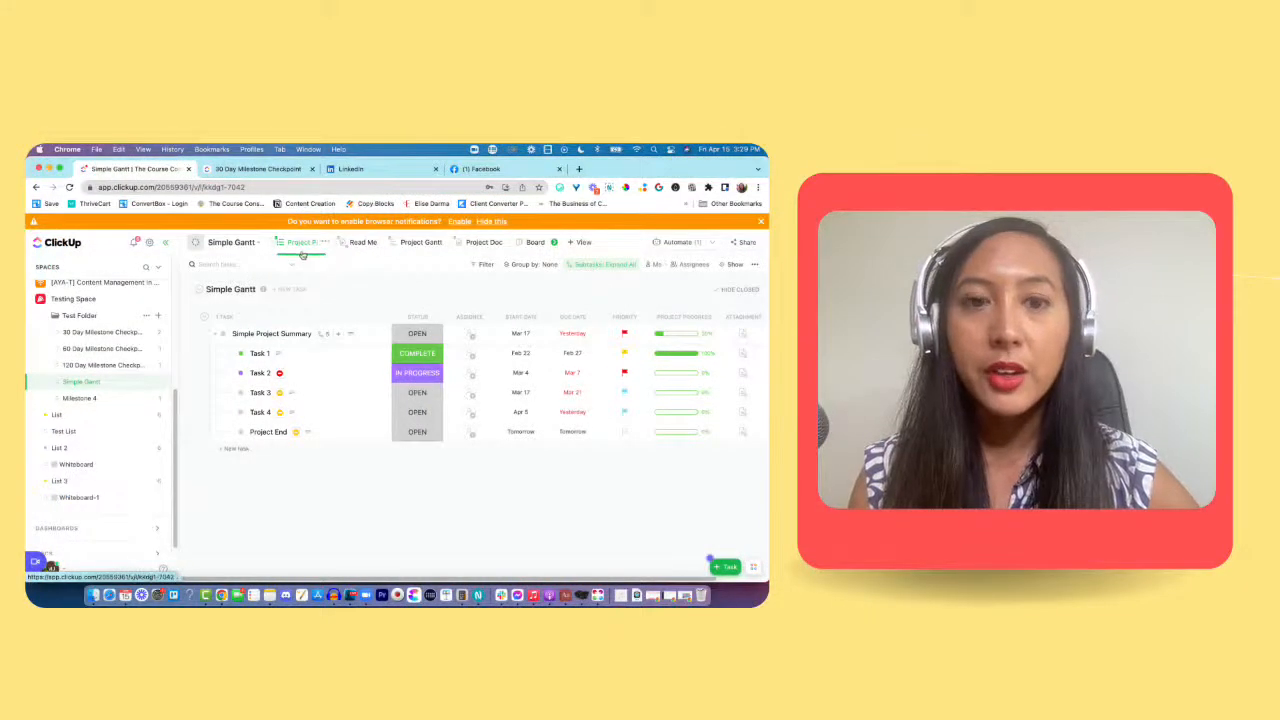
click(366, 252)
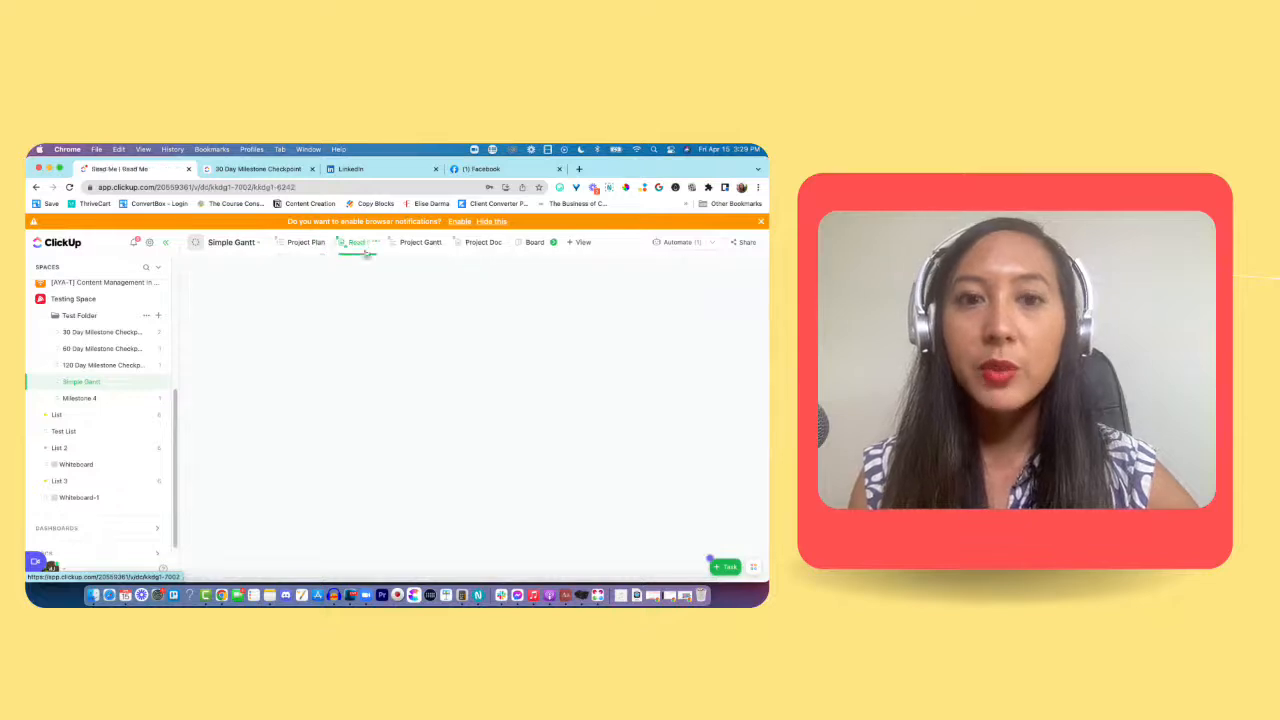
click(416, 244)
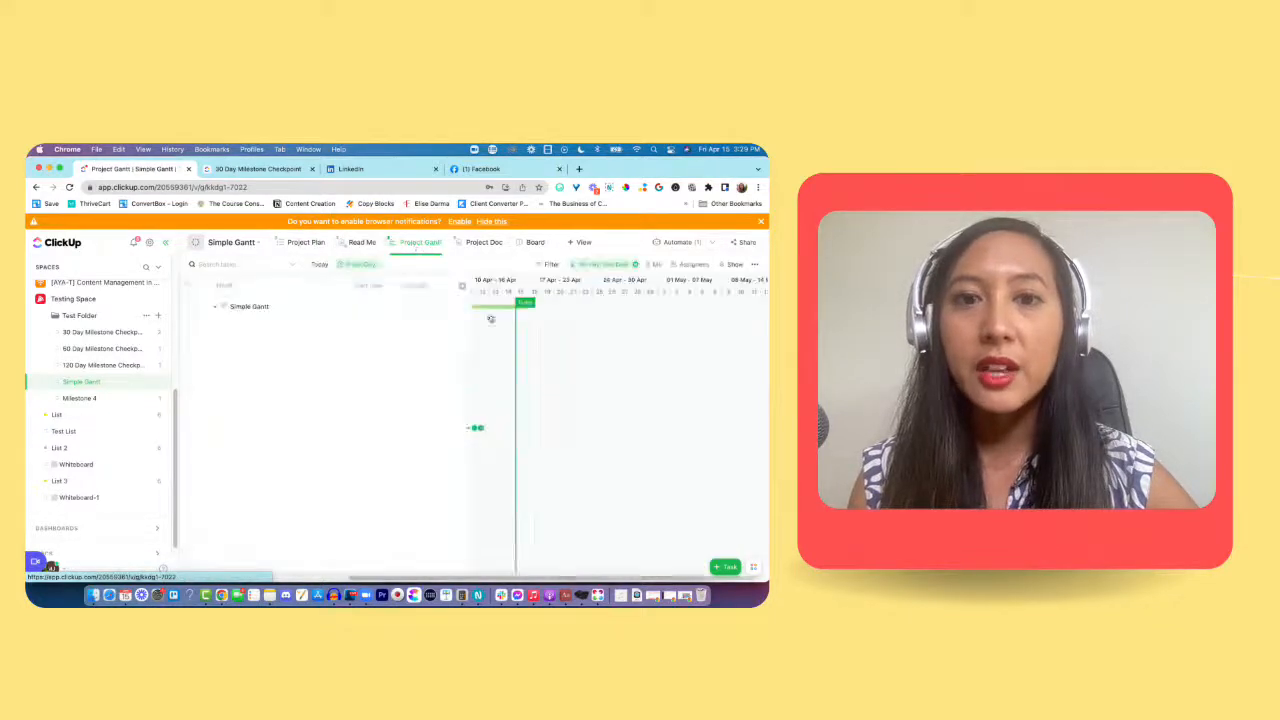
click(362, 246)
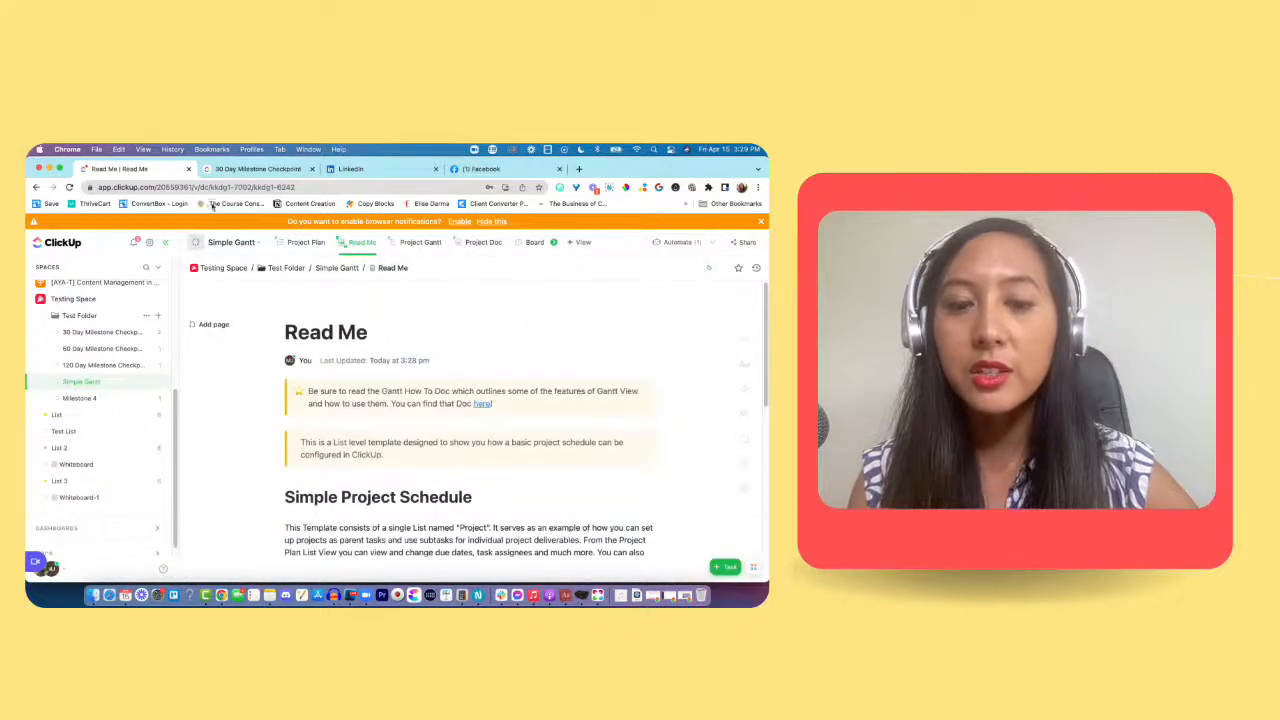
Step: Read on through the Read Me doc to the Dependencies section and its example Gantt chart
scroll(453, 488, down, 5)
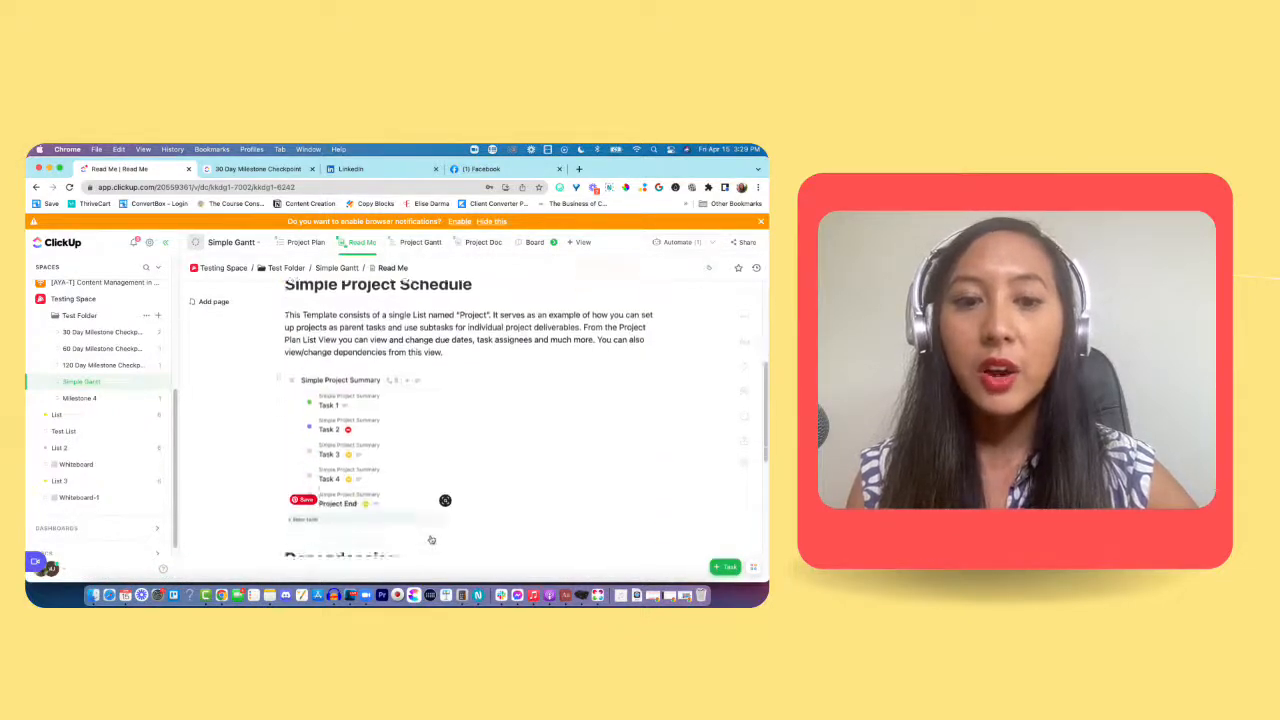
scroll(431, 540, down, 5)
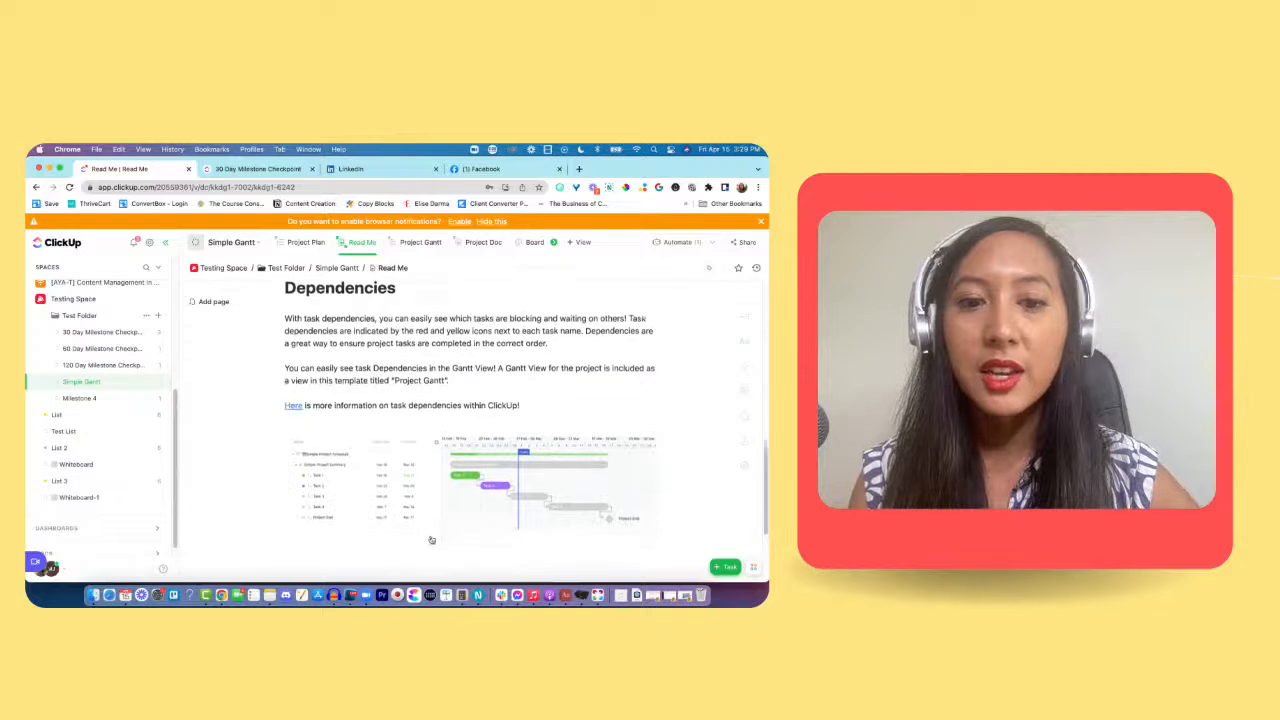
scroll(440, 515, down, 1)
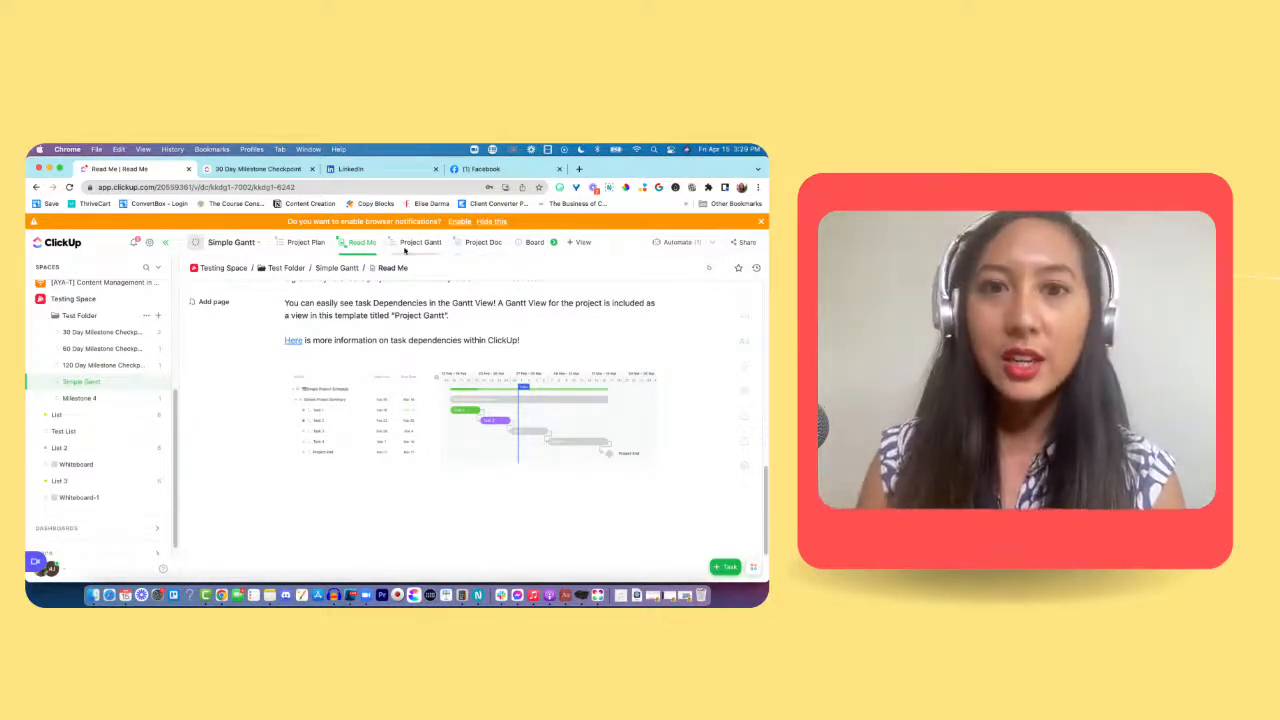
Step: Open the Project Gantt view, expand Simple Project Summary and examine the dependency links between its subtasks along the March–April timeline
click(418, 250)
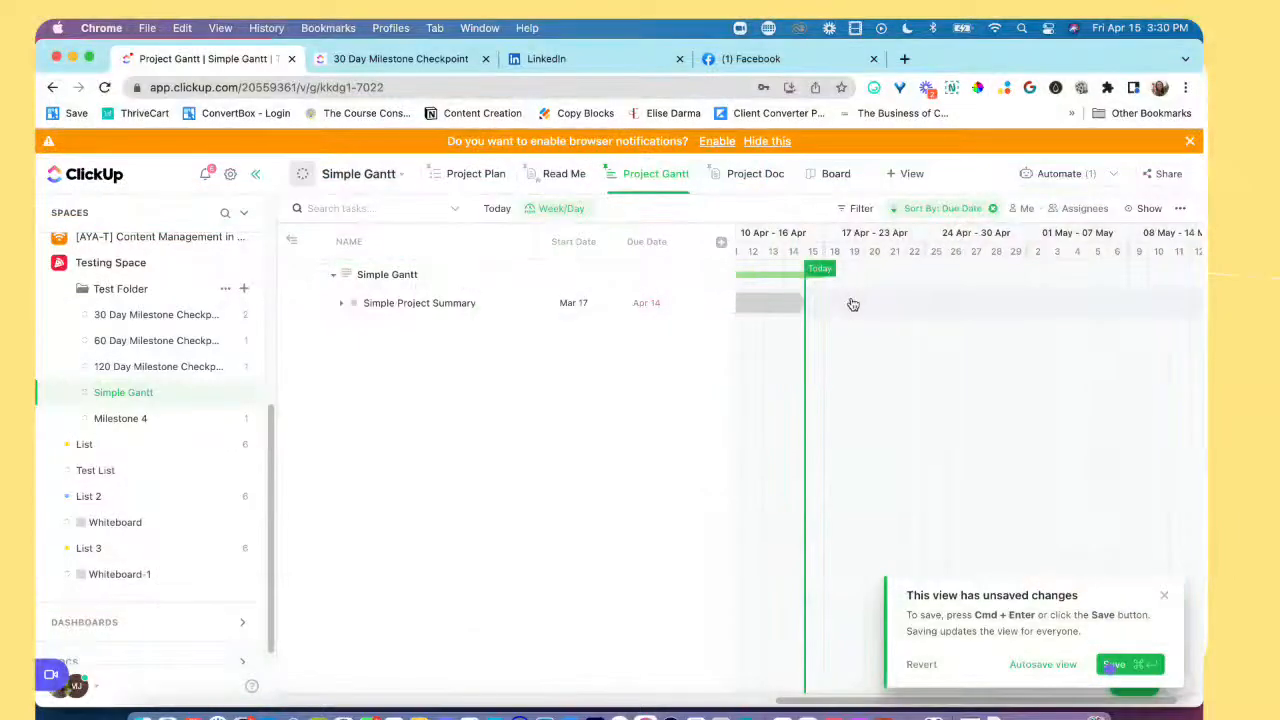
click(342, 305)
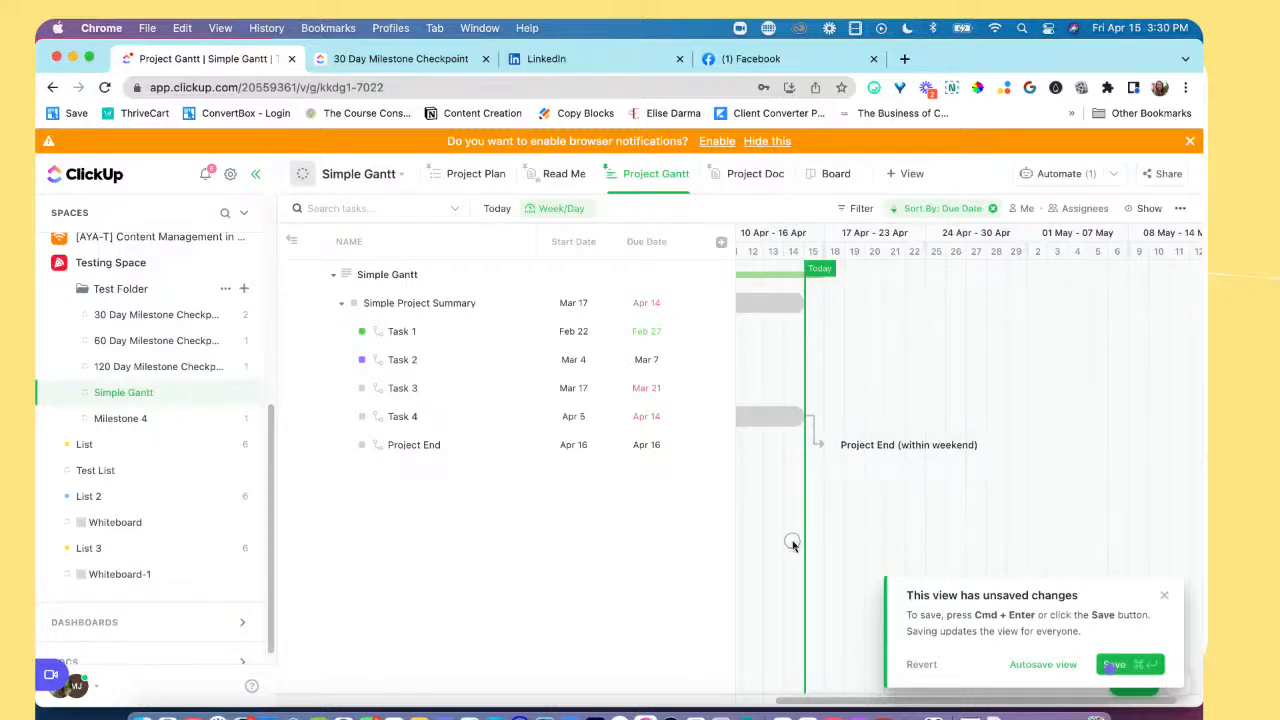
drag(881, 393, 1172, 392)
drag(792, 473, 1112, 472)
drag(891, 472, 1126, 462)
drag(985, 450, 841, 450)
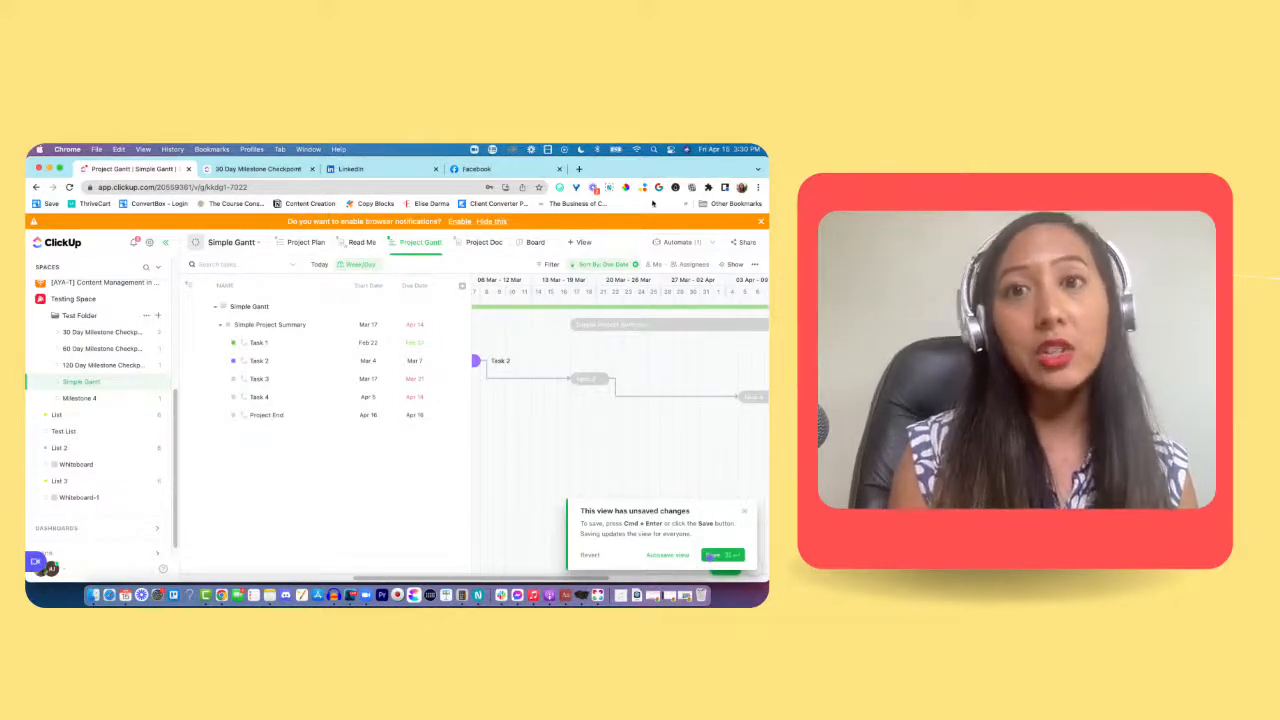
Step: Add a pinned Calendar view to the Simple Gantt list and move it ahead of the Project Plan view
click(581, 242)
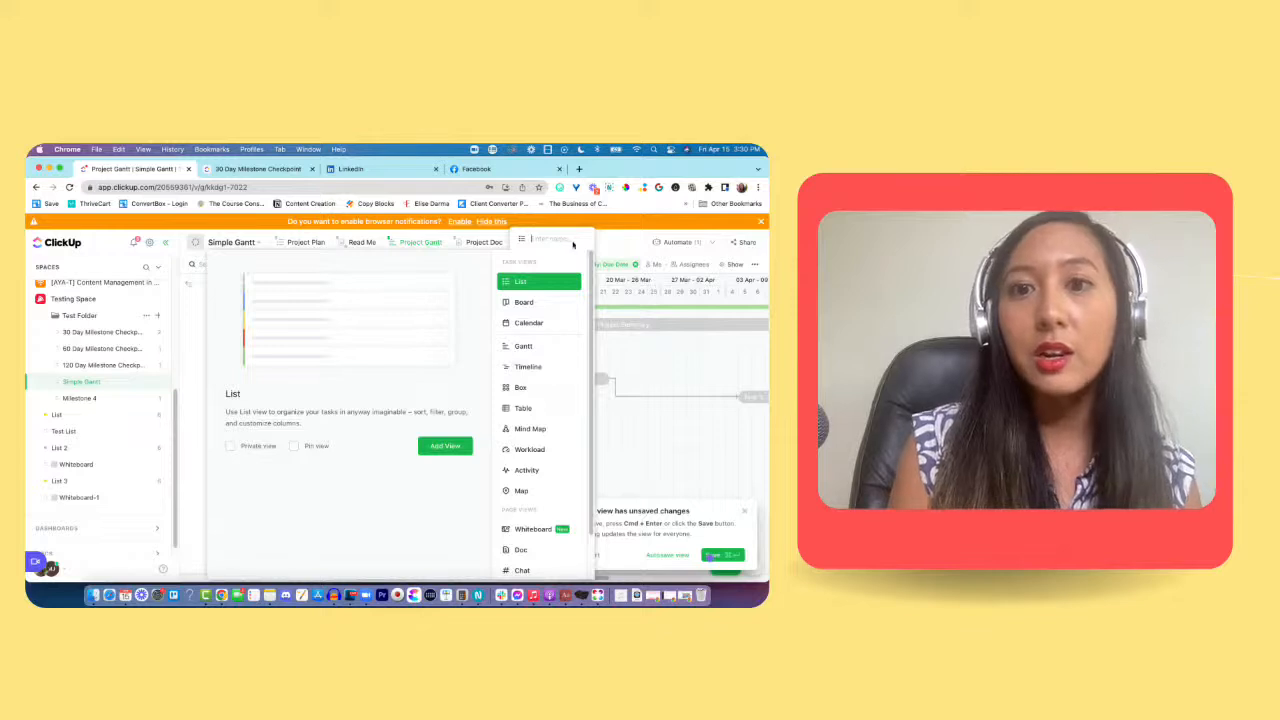
scroll(557, 442, down, 2)
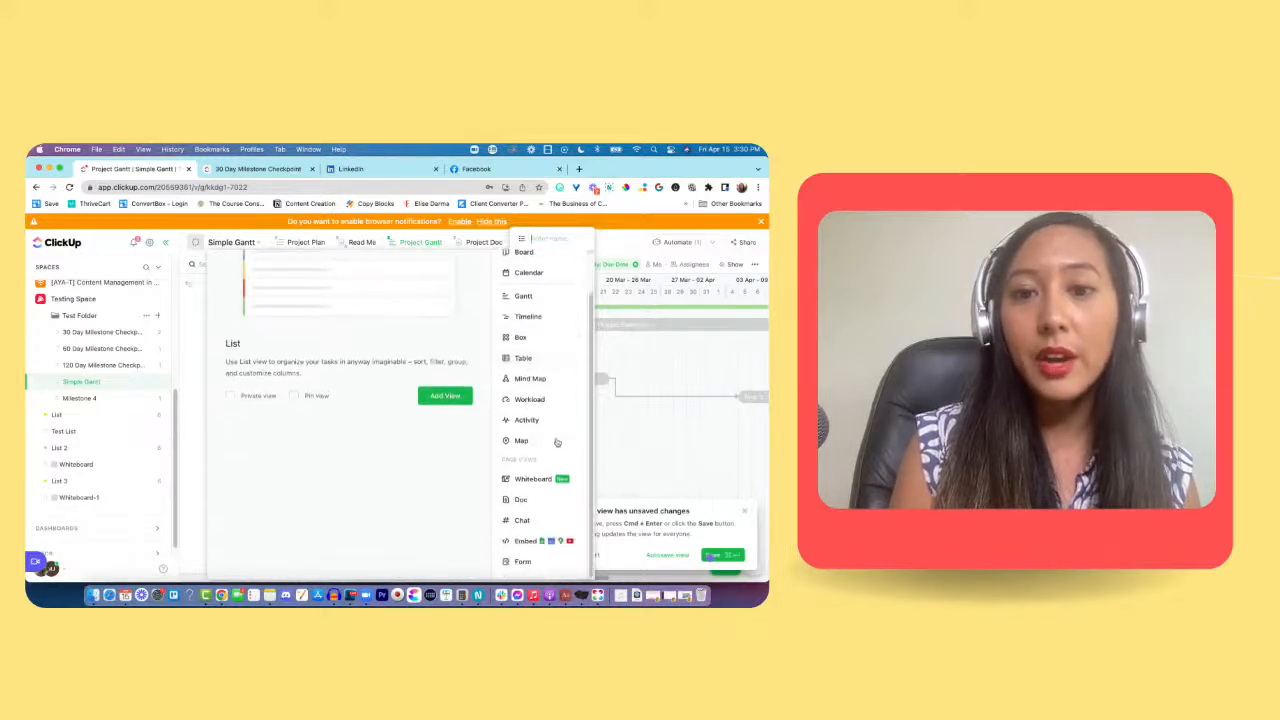
click(538, 276)
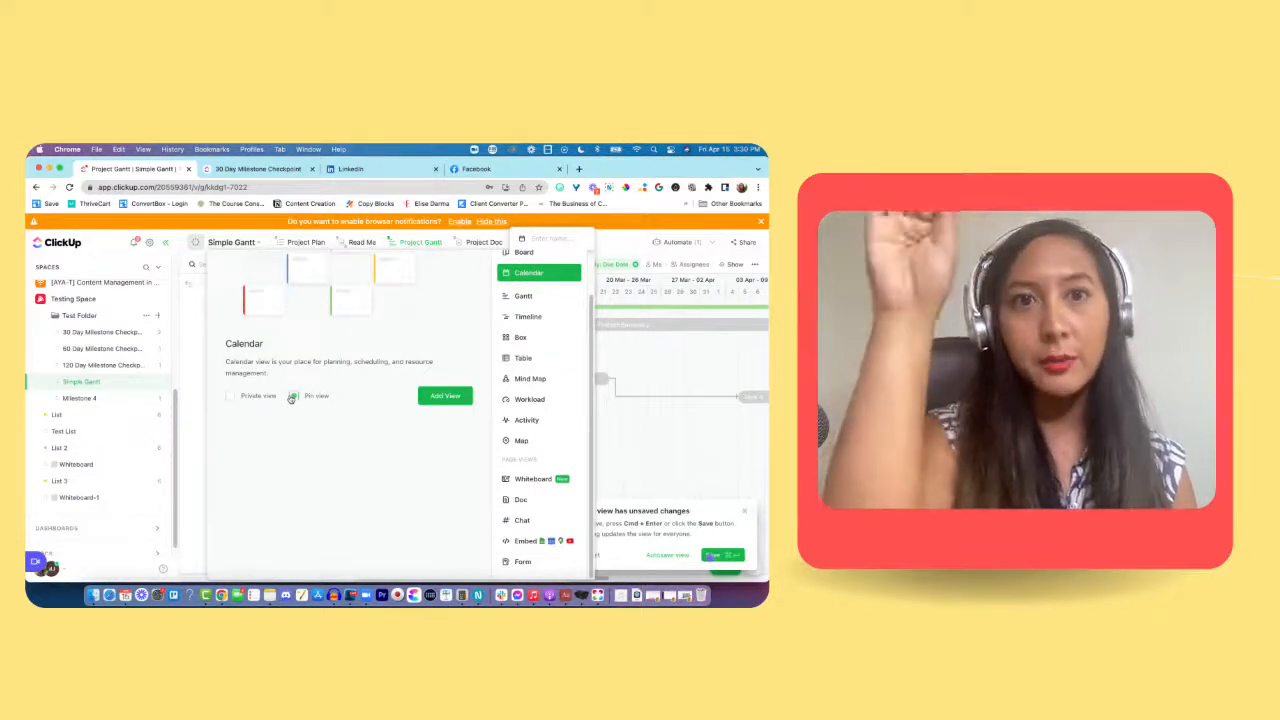
click(447, 396)
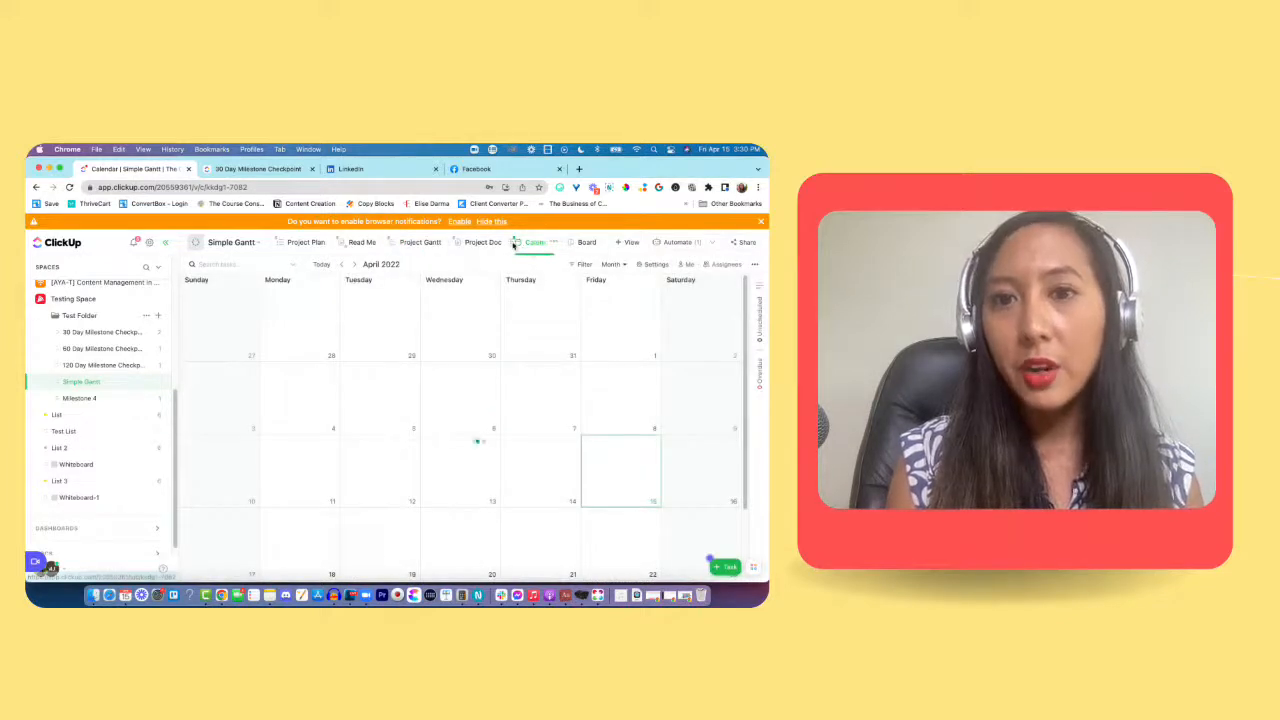
drag(513, 244, 288, 247)
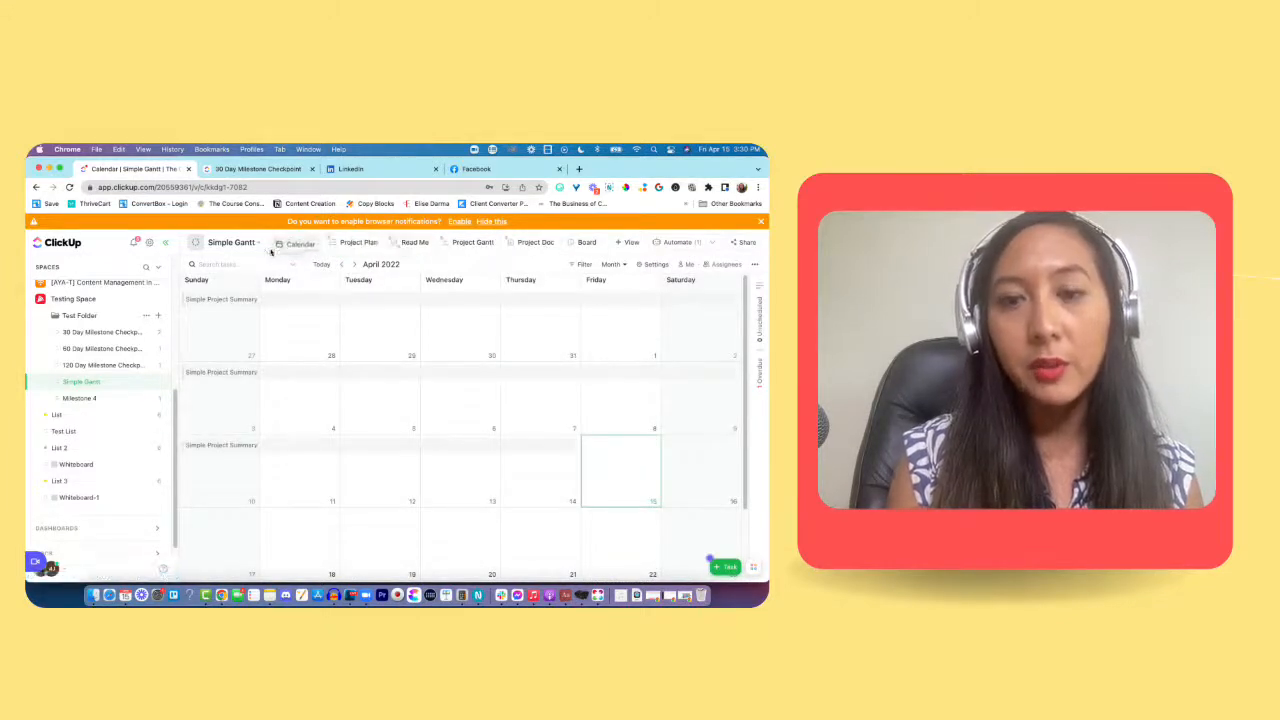
Step: Create a task named "Task Awesome" on Friday, April 15 in the Calendar view
scroll(471, 451, down, 2)
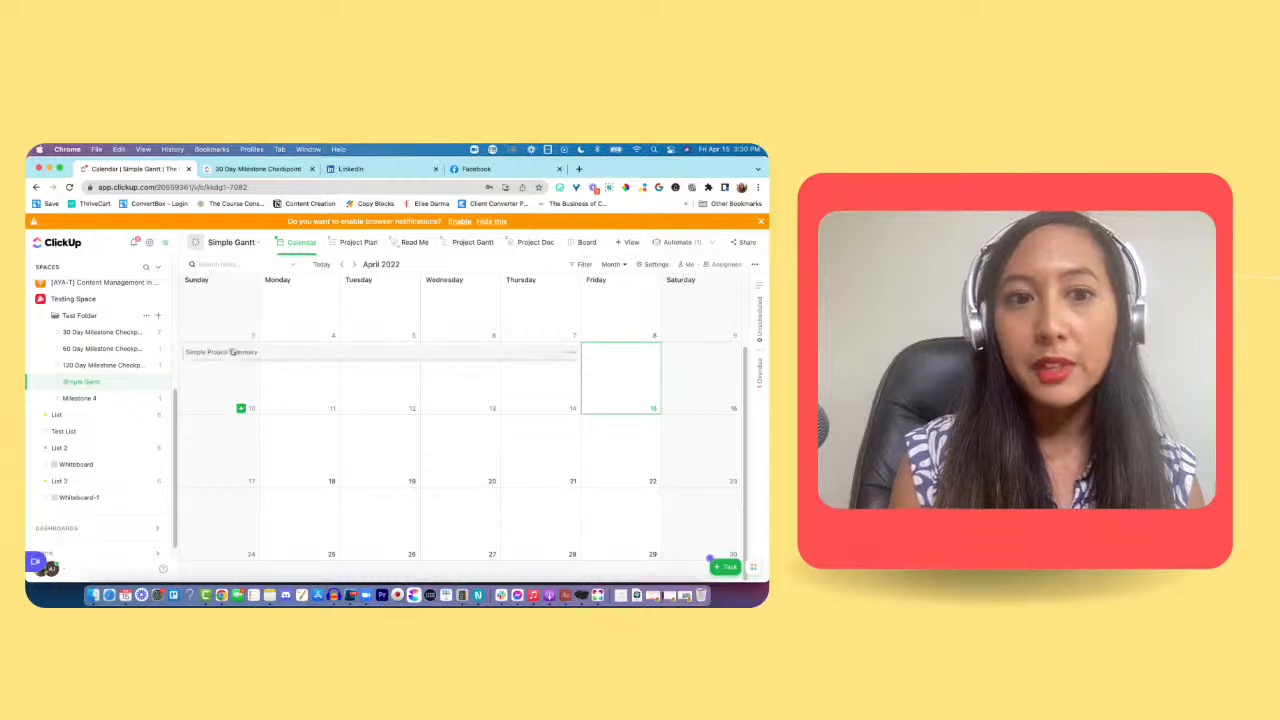
scroll(519, 427, up, 2)
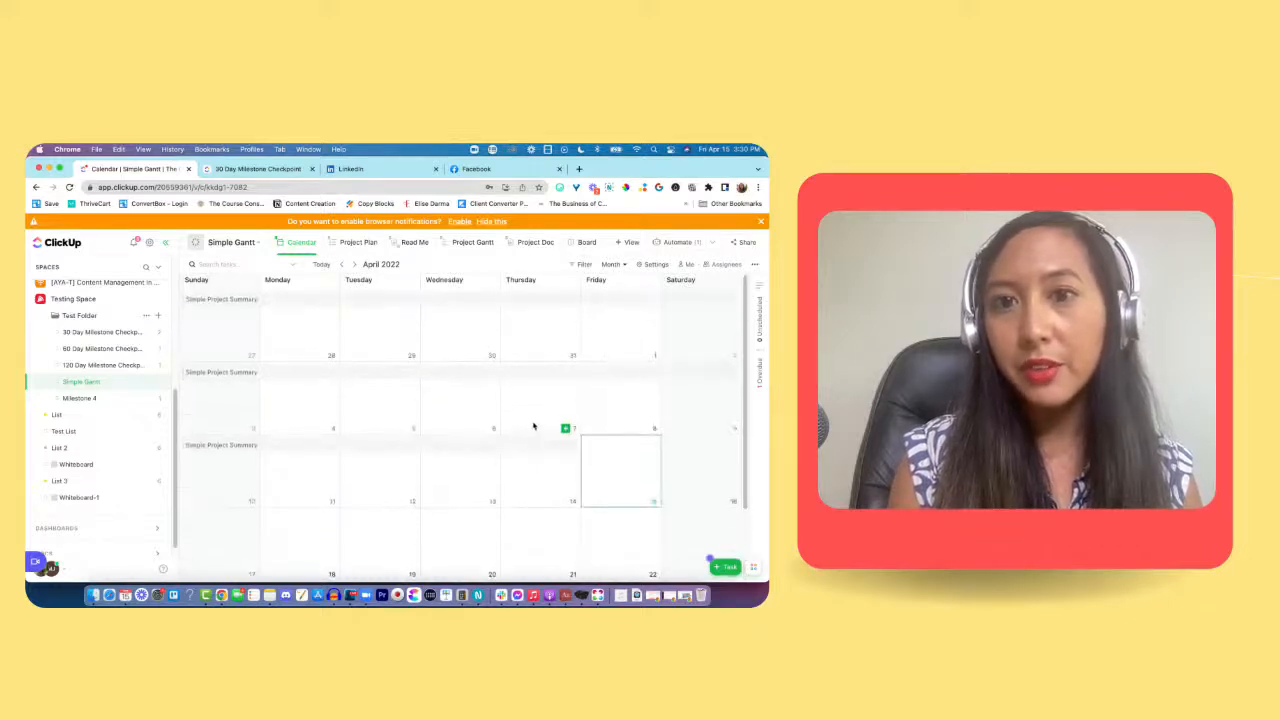
scroll(576, 463, down, 2)
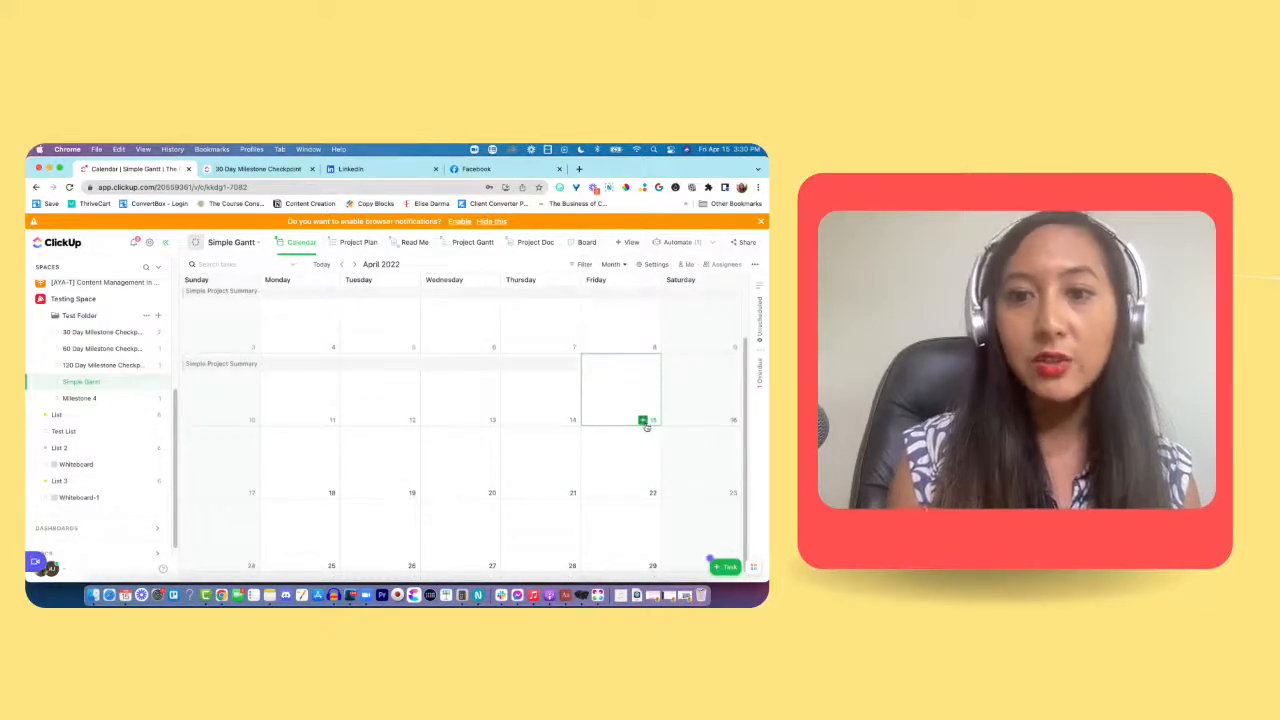
click(643, 419)
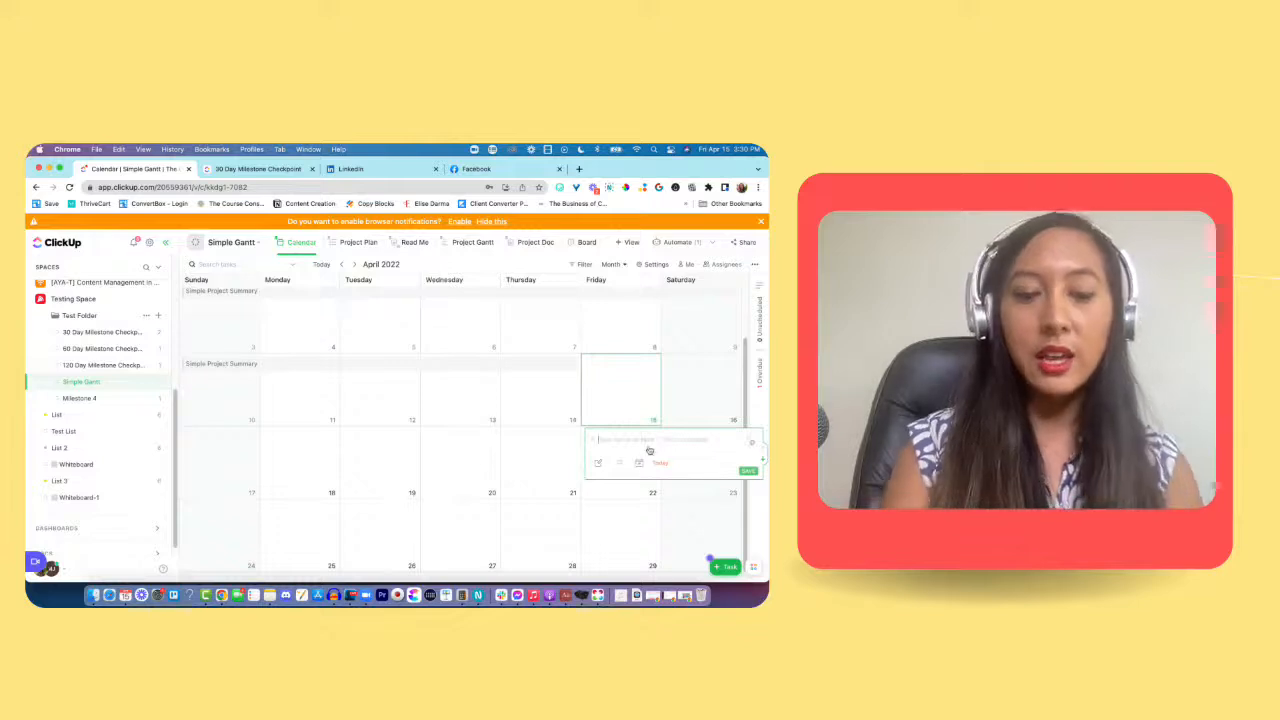
text(Task Awes)
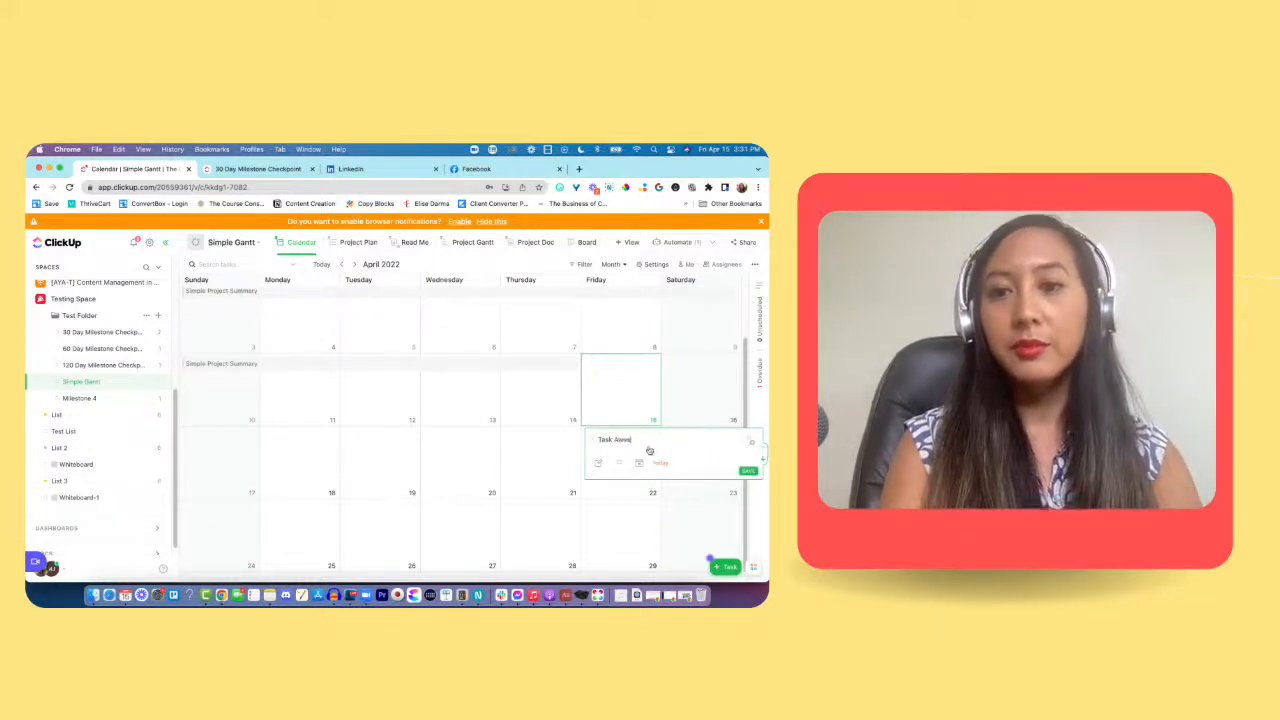
text(ome)
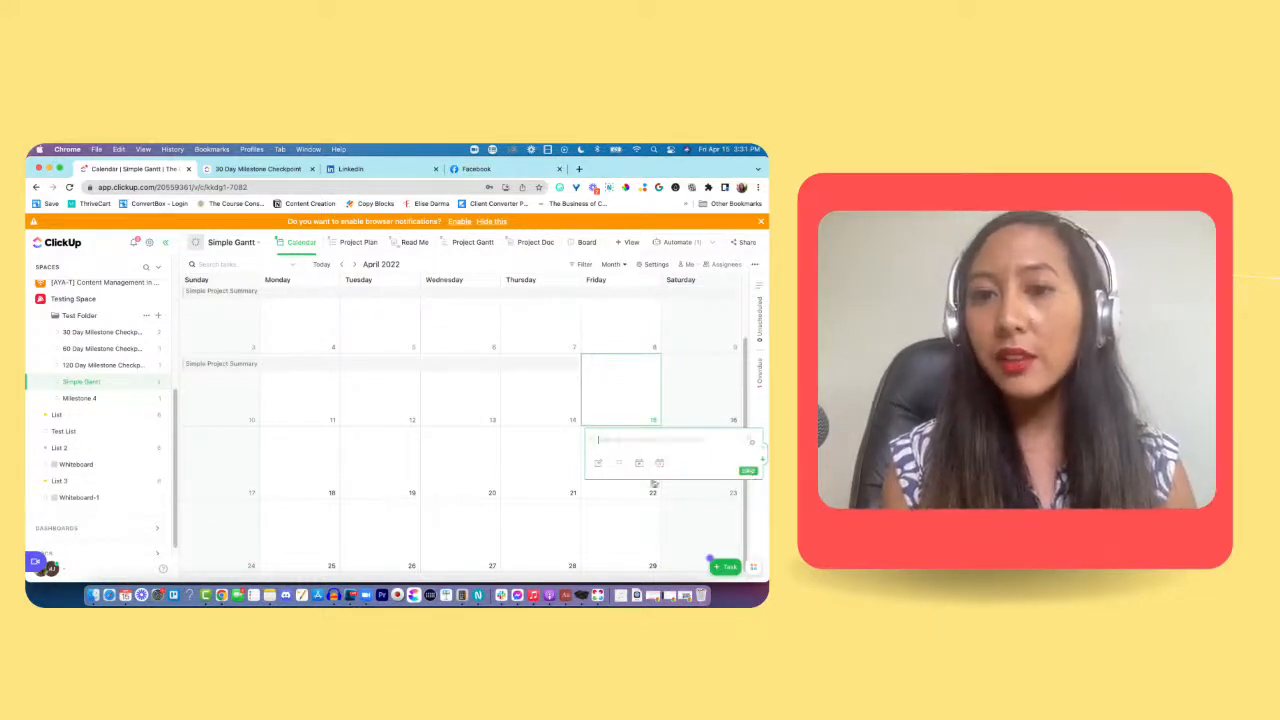
key(Return)
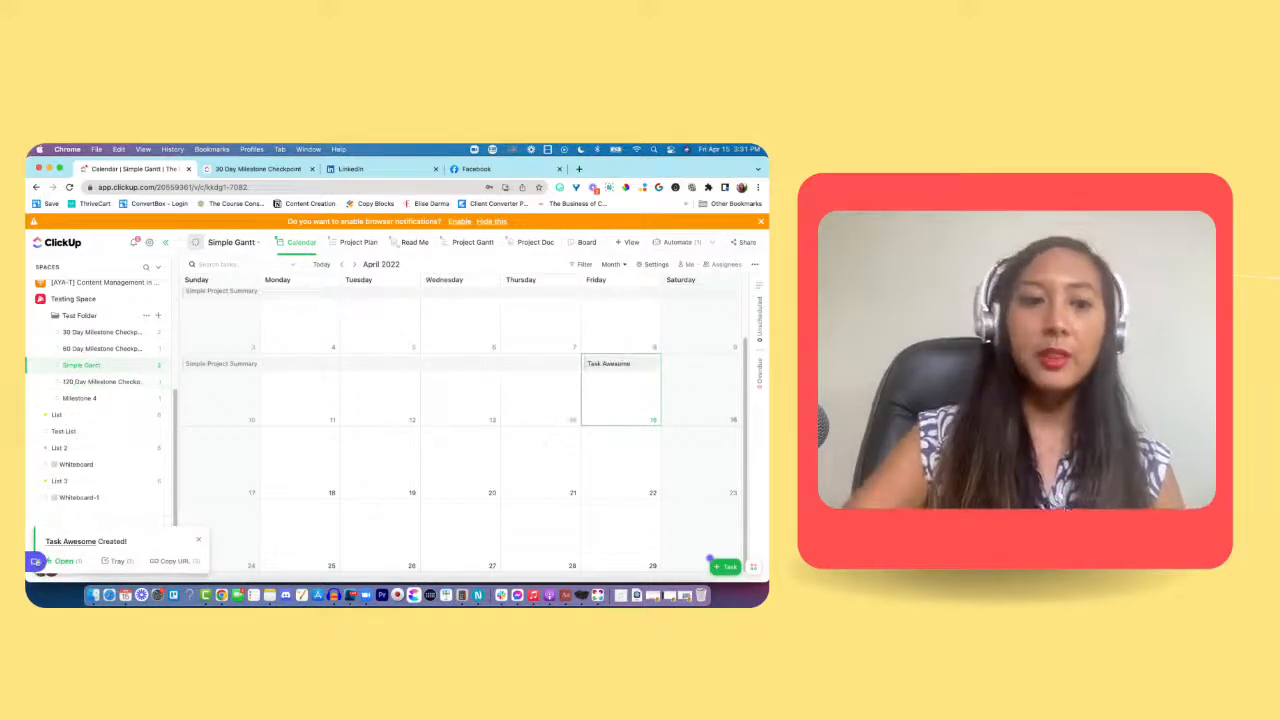
Step: Look through the details of Task Awesome, trying the purple status on its blank new subtask, and close the task
click(620, 364)
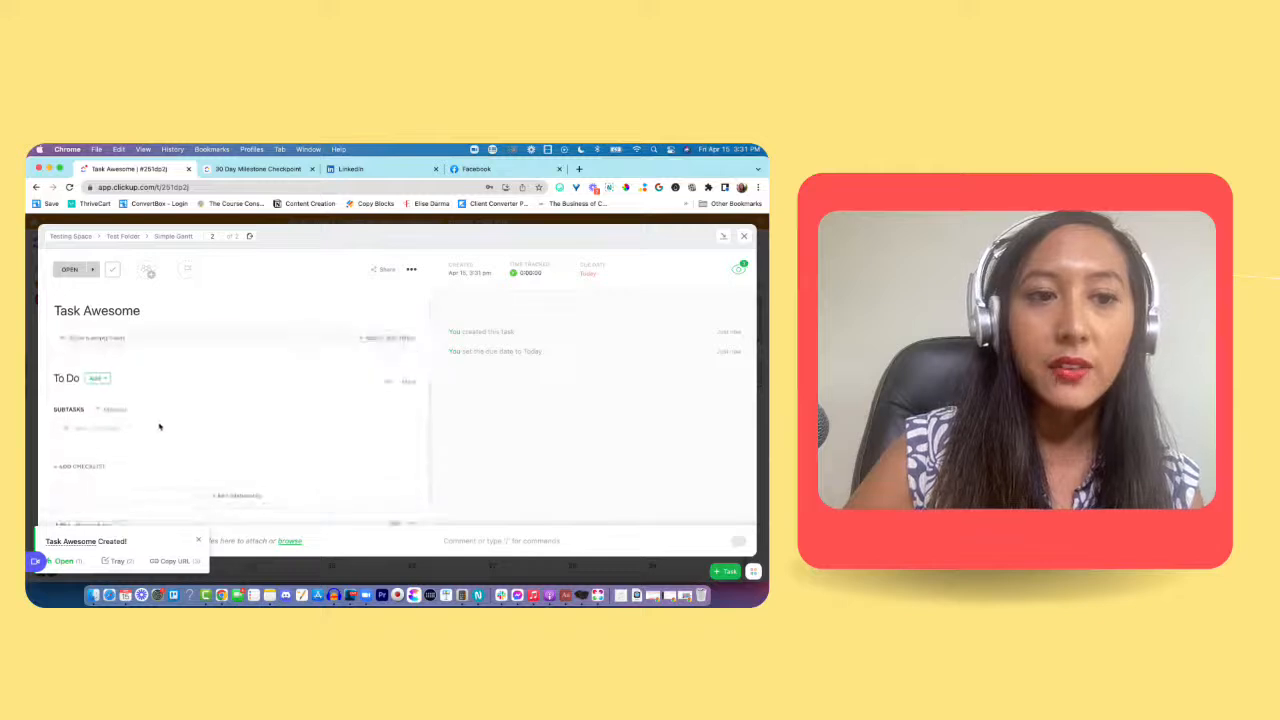
click(69, 406)
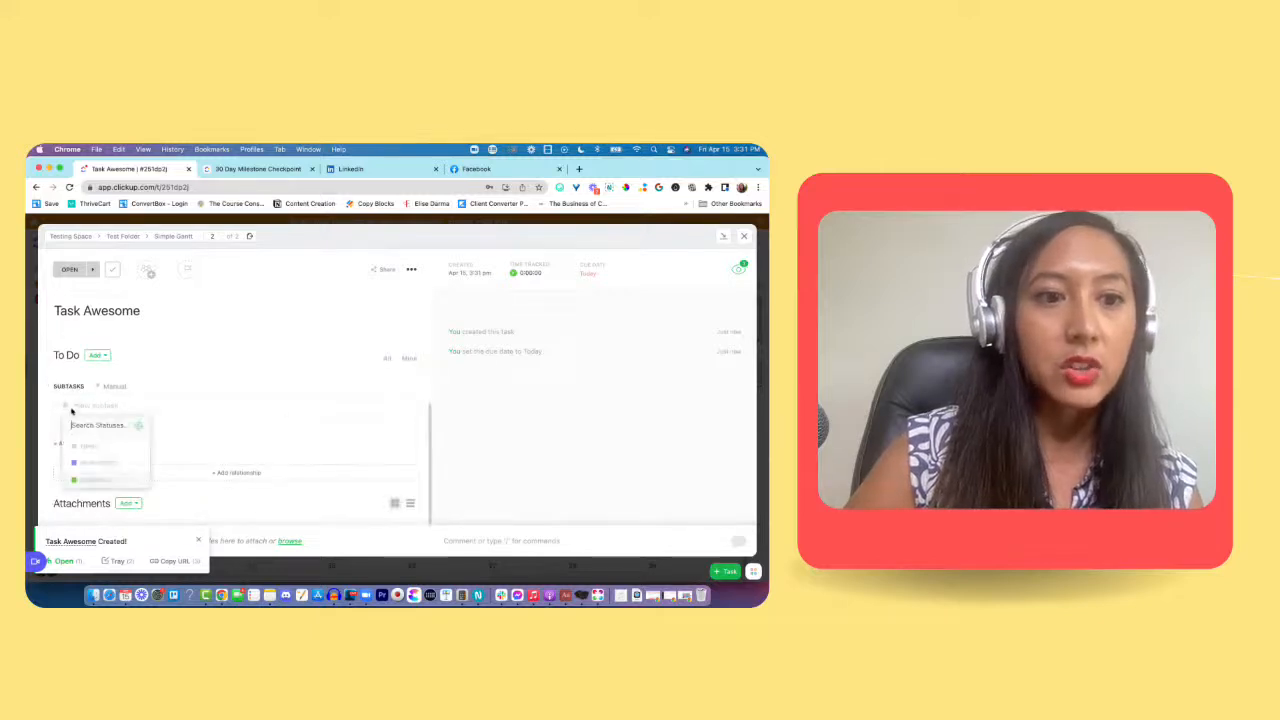
click(105, 474)
scroll(115, 481, up, 2)
scroll(115, 481, up, 2)
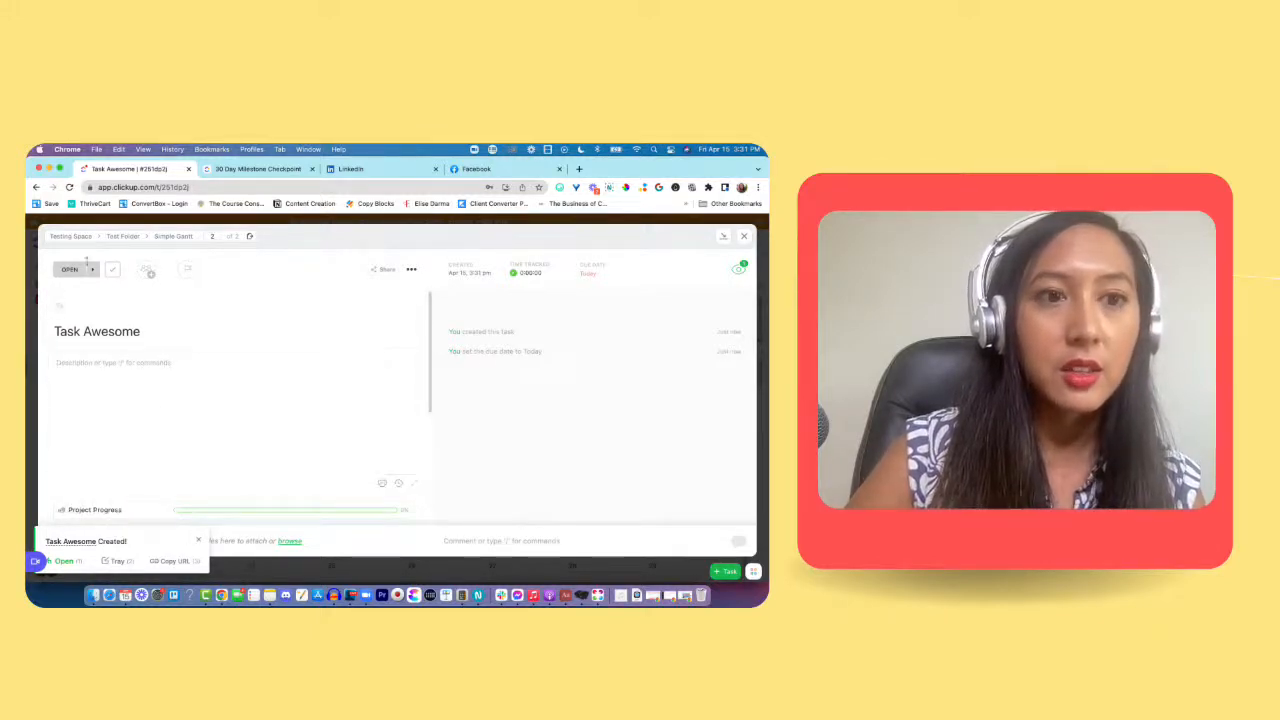
scroll(135, 368, down, 2)
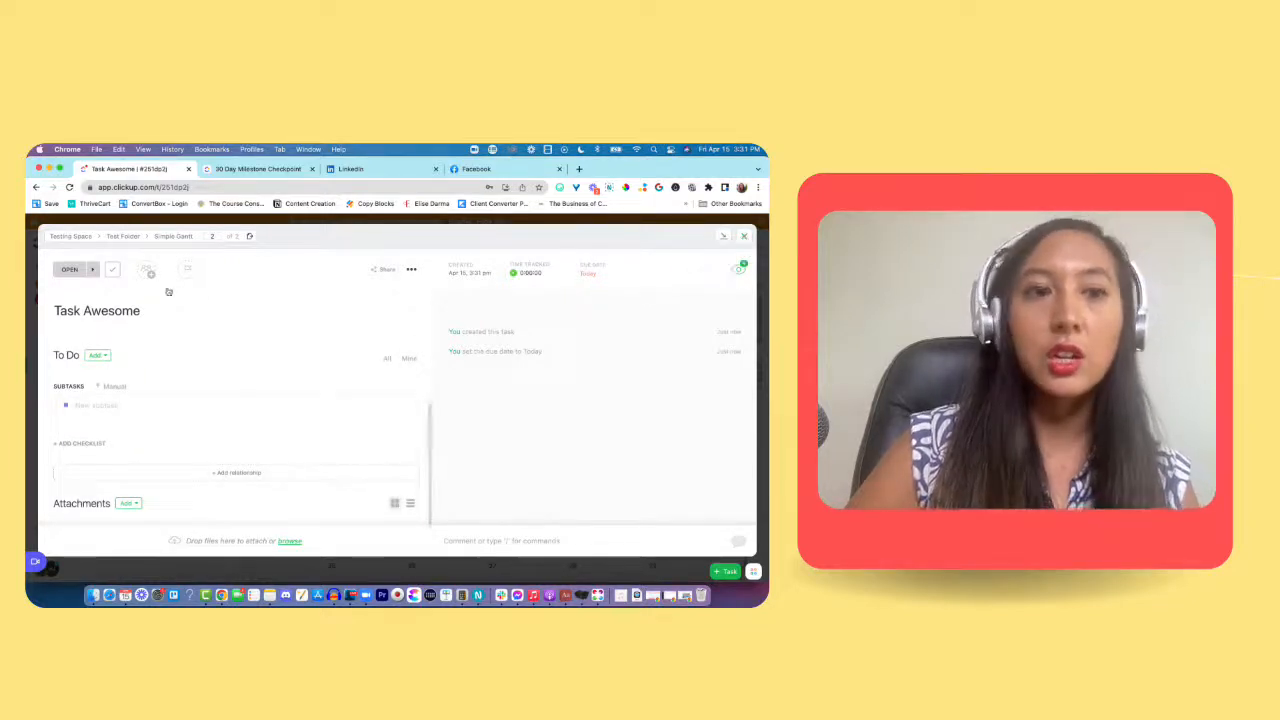
scroll(237, 391, up, 2)
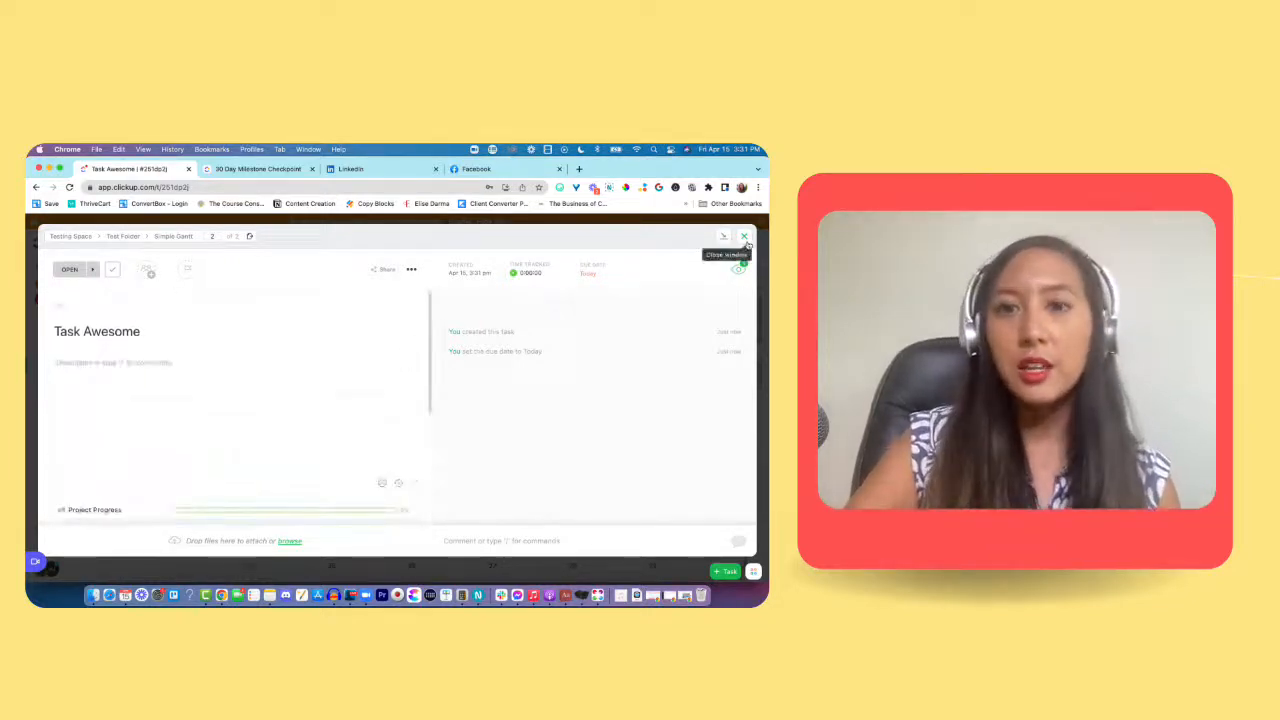
click(740, 259)
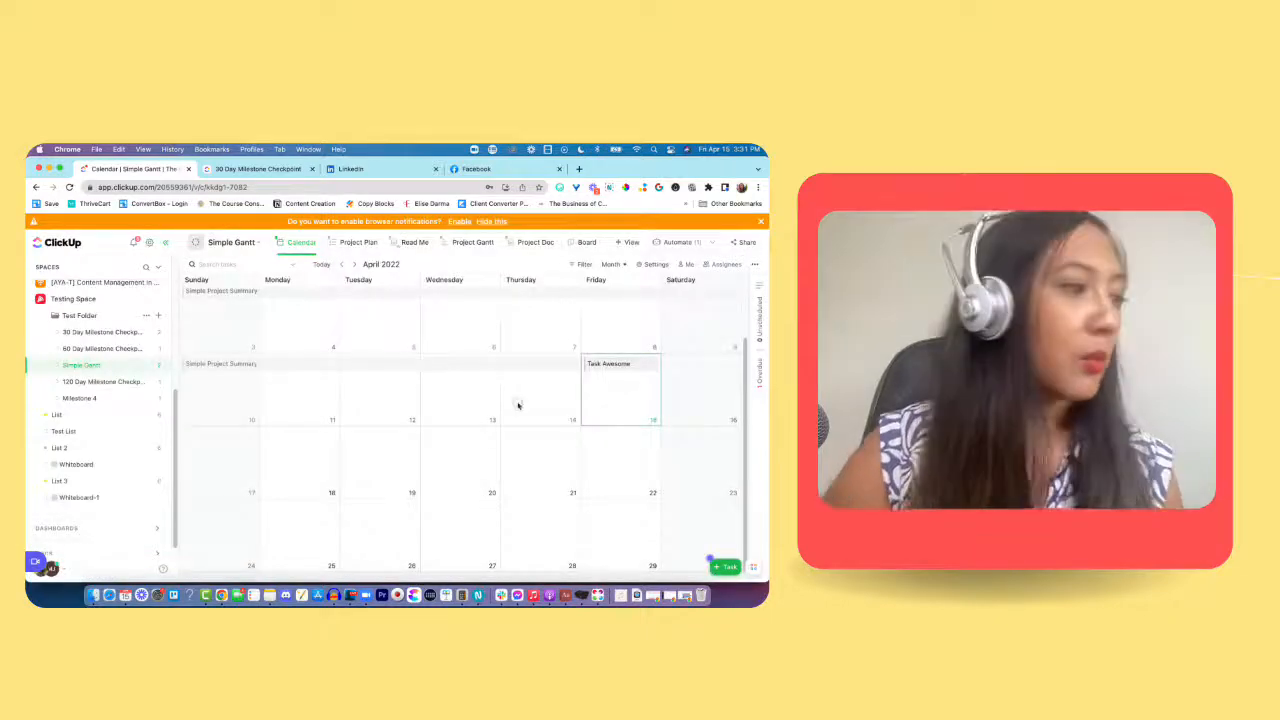